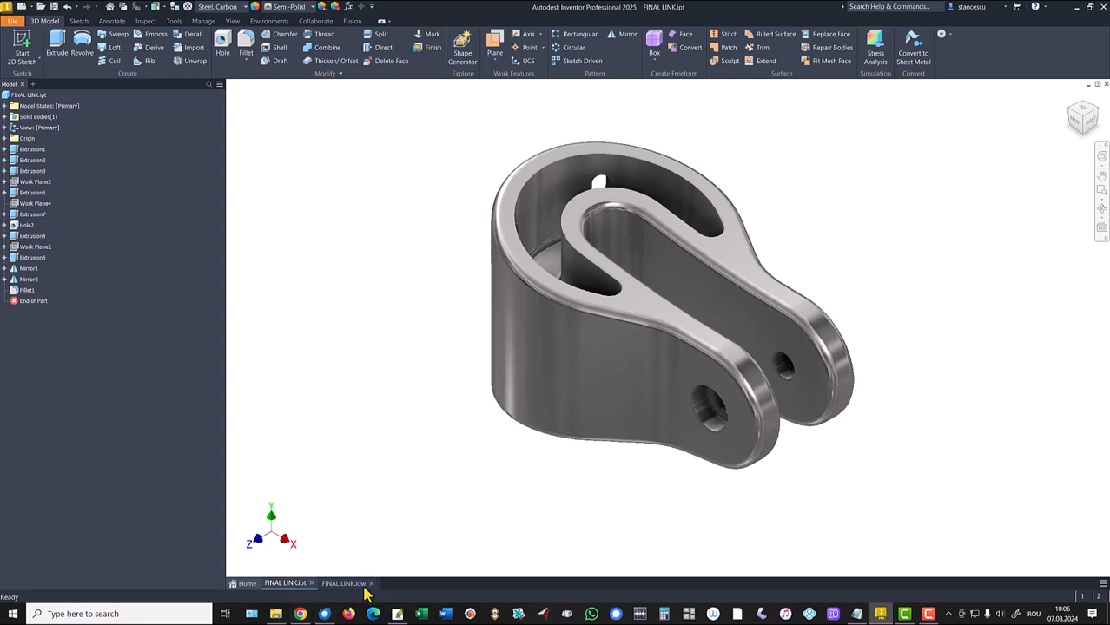
- Bring up the FINAL LINK drawing for reference, and create a new part from the metric Standard (mm).ipt template
left_click(342, 584)
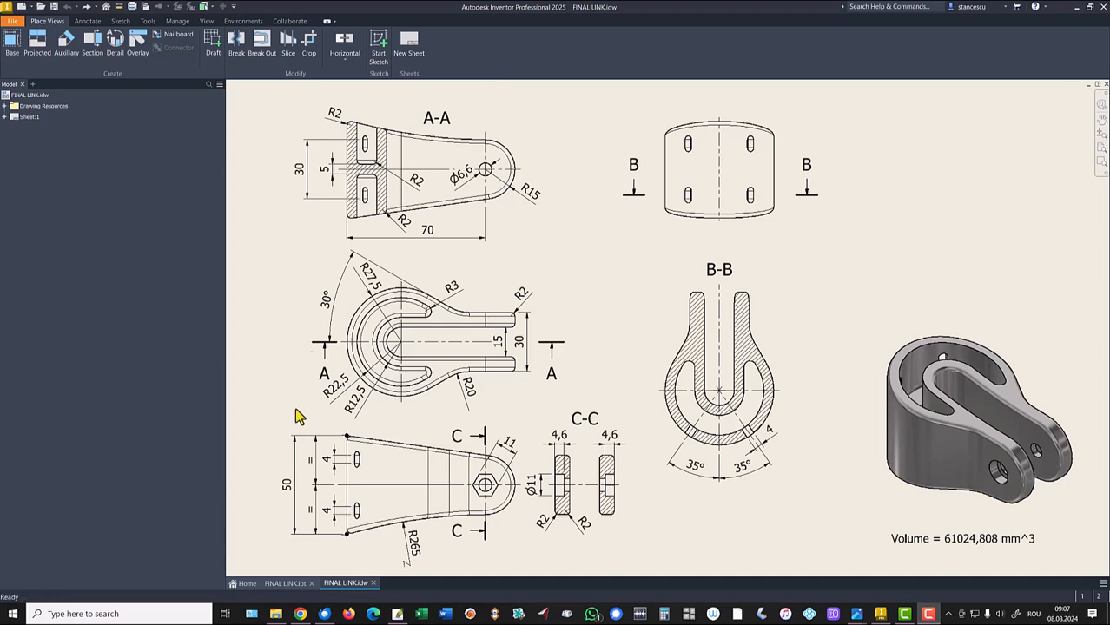
left_click(348, 480)
left_click(21, 7)
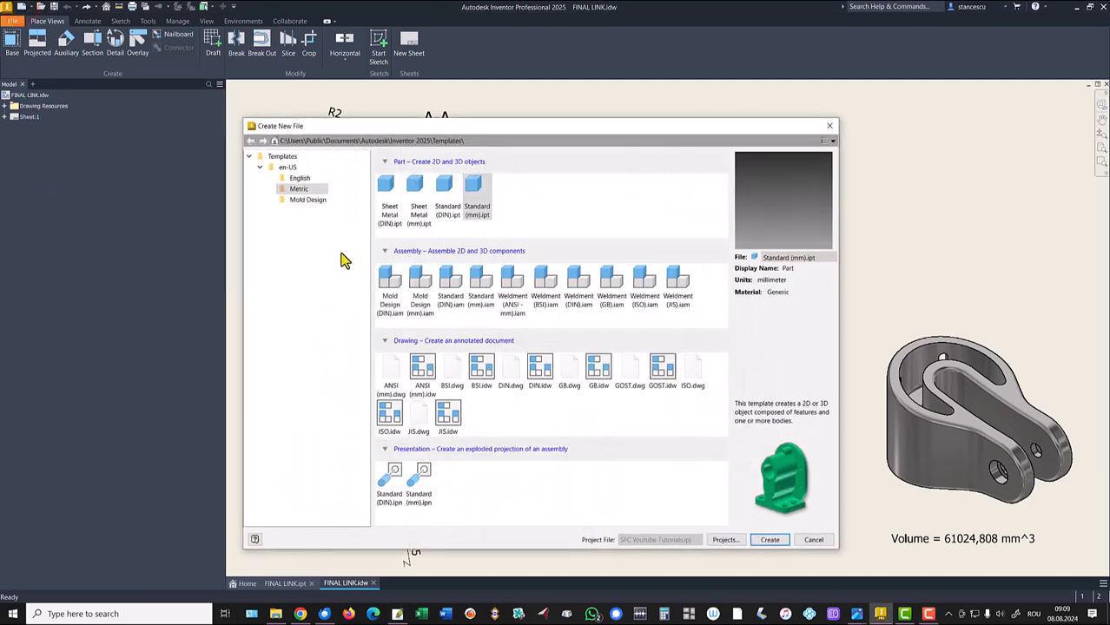
double_click(477, 200)
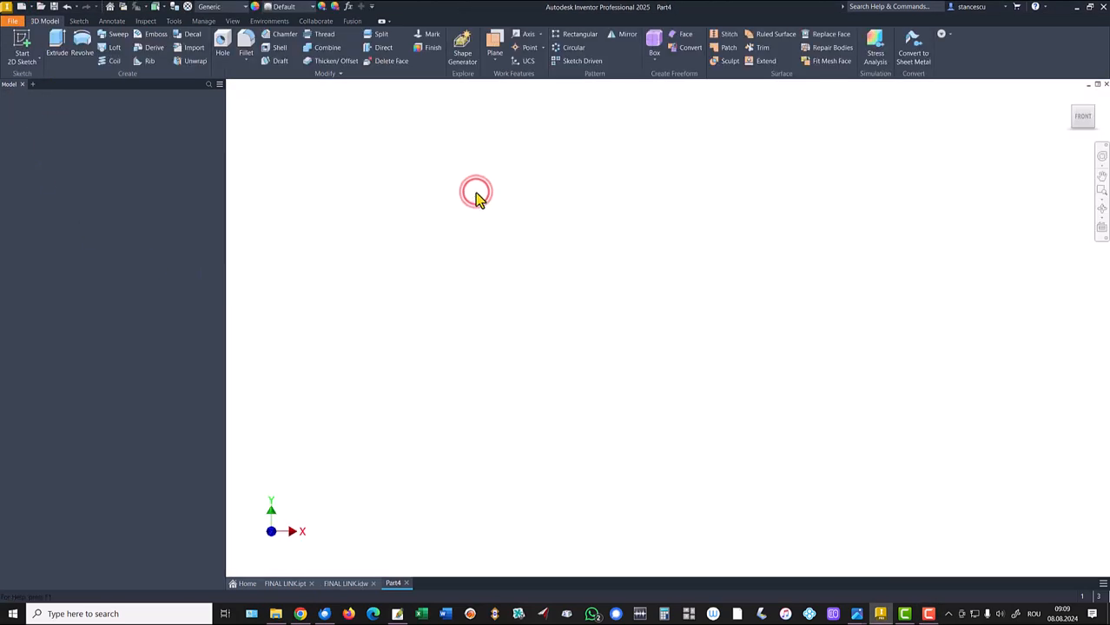
- Start a 2D sketch on the front XY plane and draw a circle of radius 15 mm centred on the origin
left_click(21, 45)
left_click(617, 185)
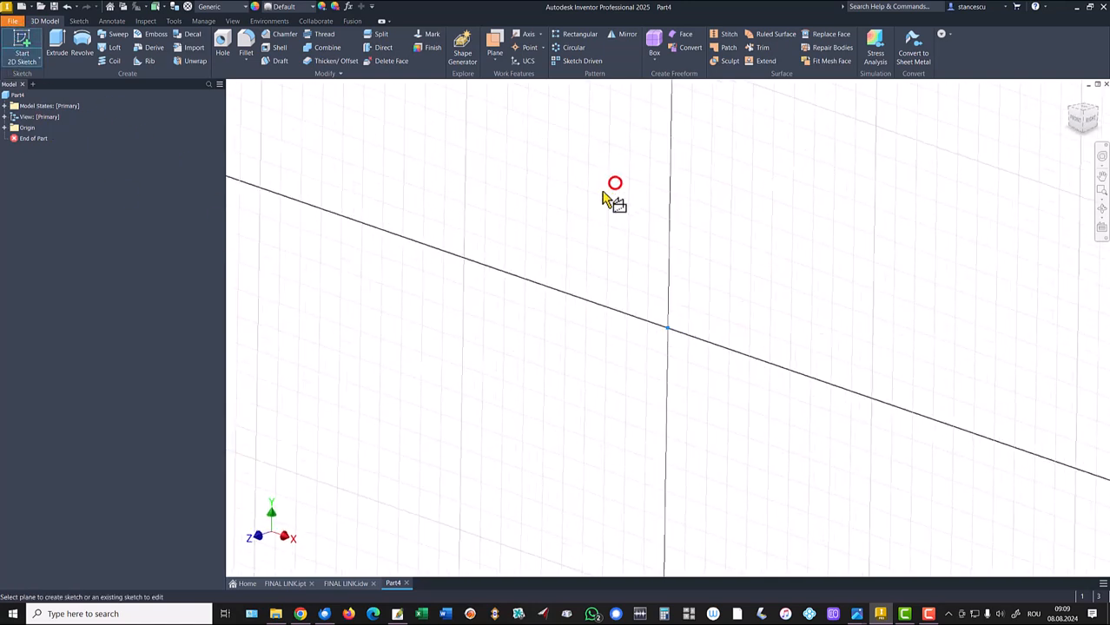
left_click(83, 41)
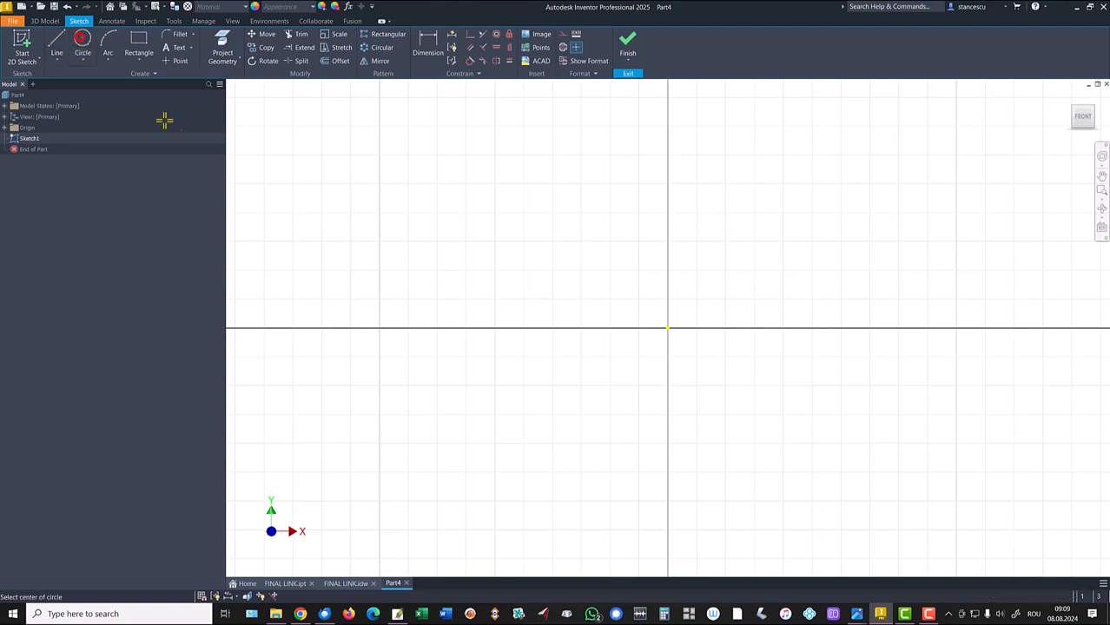
left_click(667, 328)
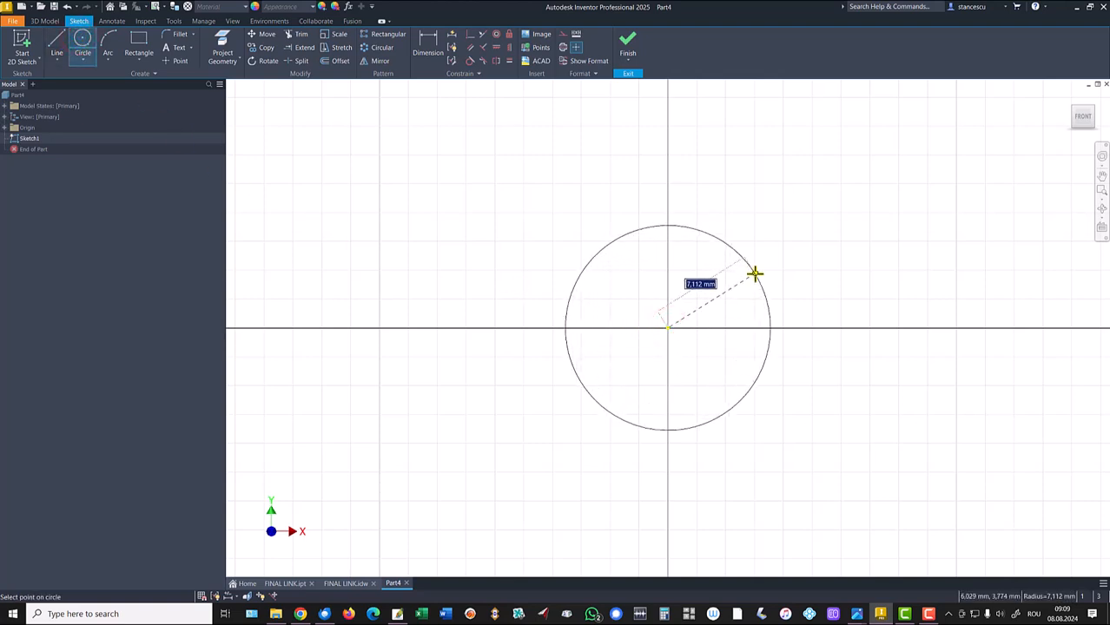
type("15")
key("Return")
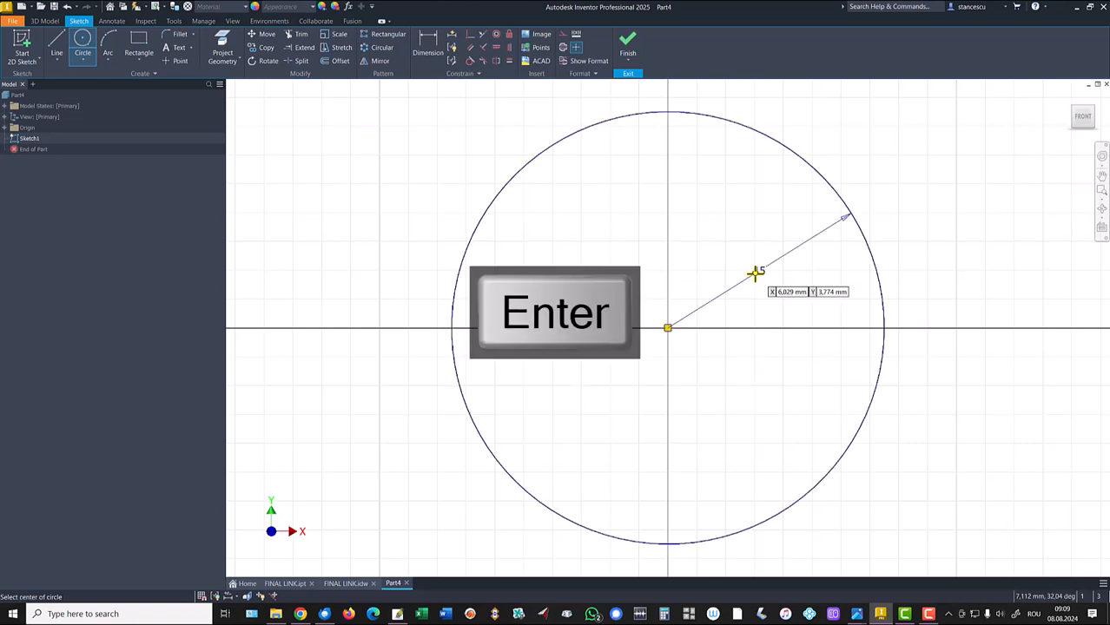
scroll(749, 308, "down", 3)
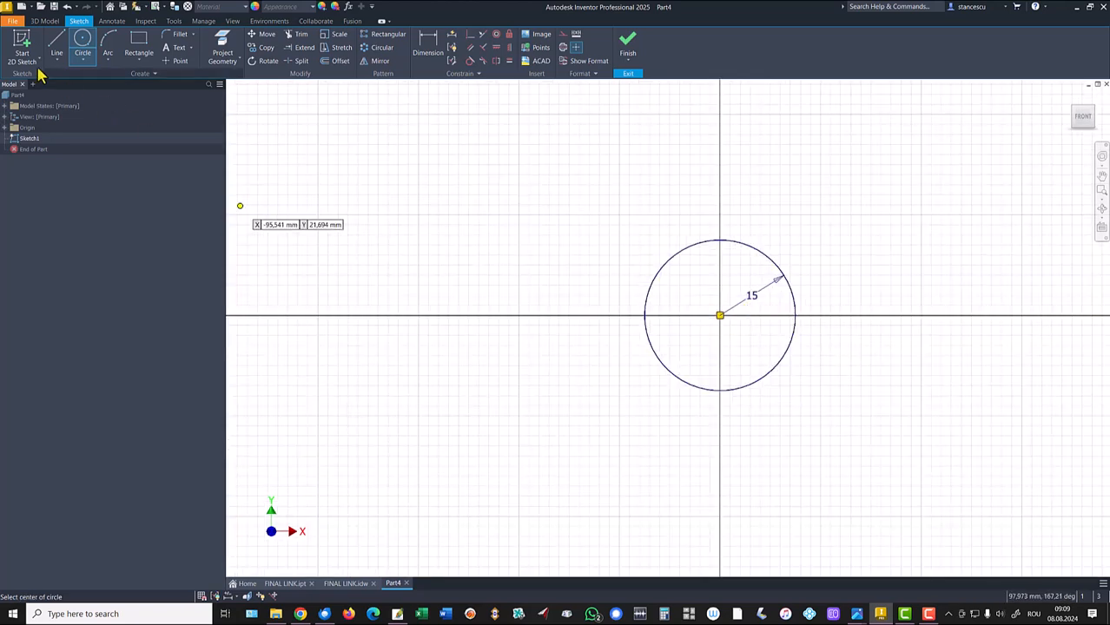
- Draw a line tangent to the circle's underside, ending about 49 mm left of its centre, and continue with a vertical line about 43 mm tall
left_click(56, 43)
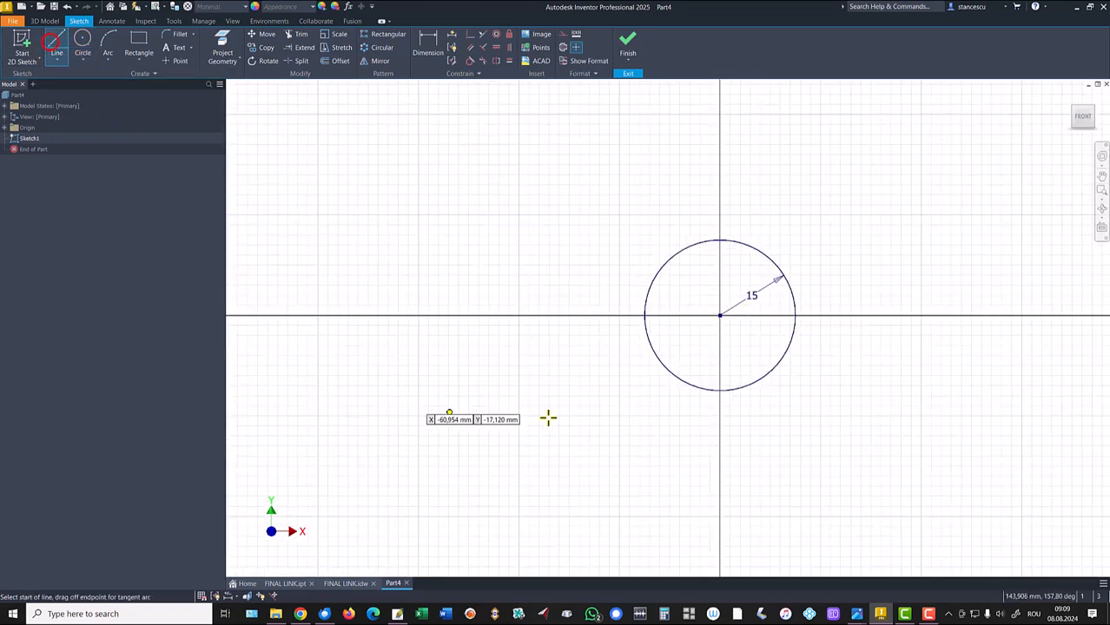
left_click(772, 370)
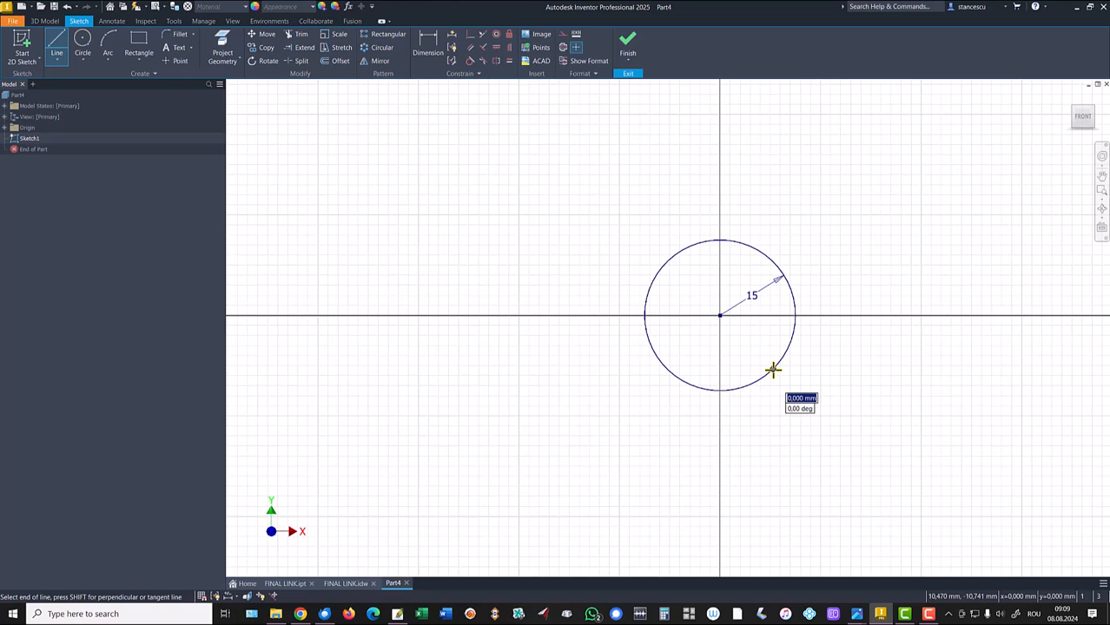
left_click_drag(772, 370, 474, 431)
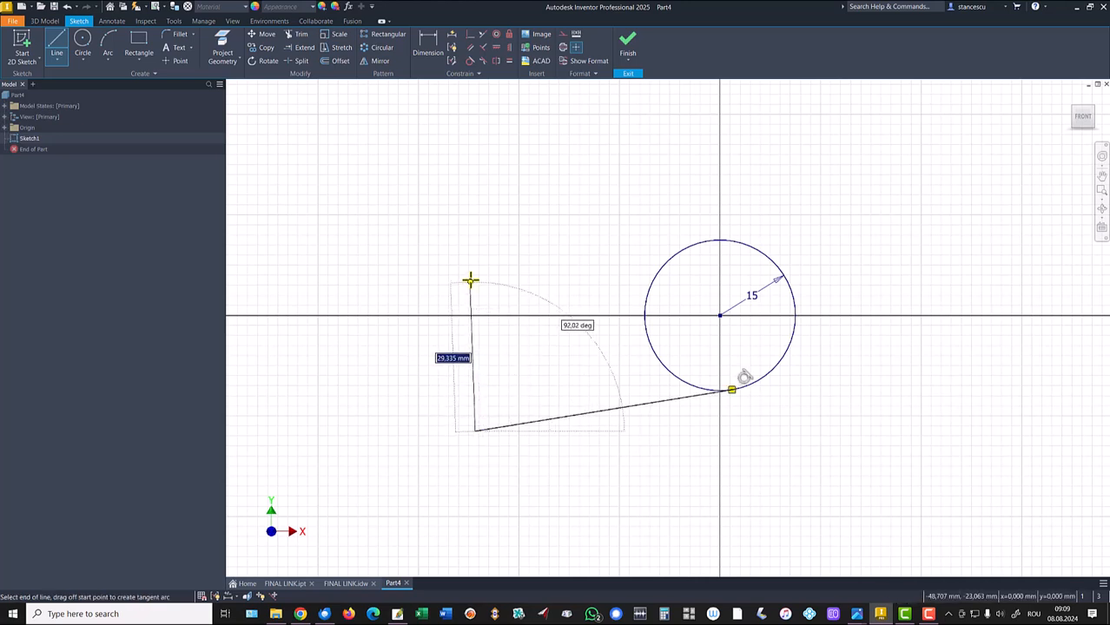
left_click(475, 219)
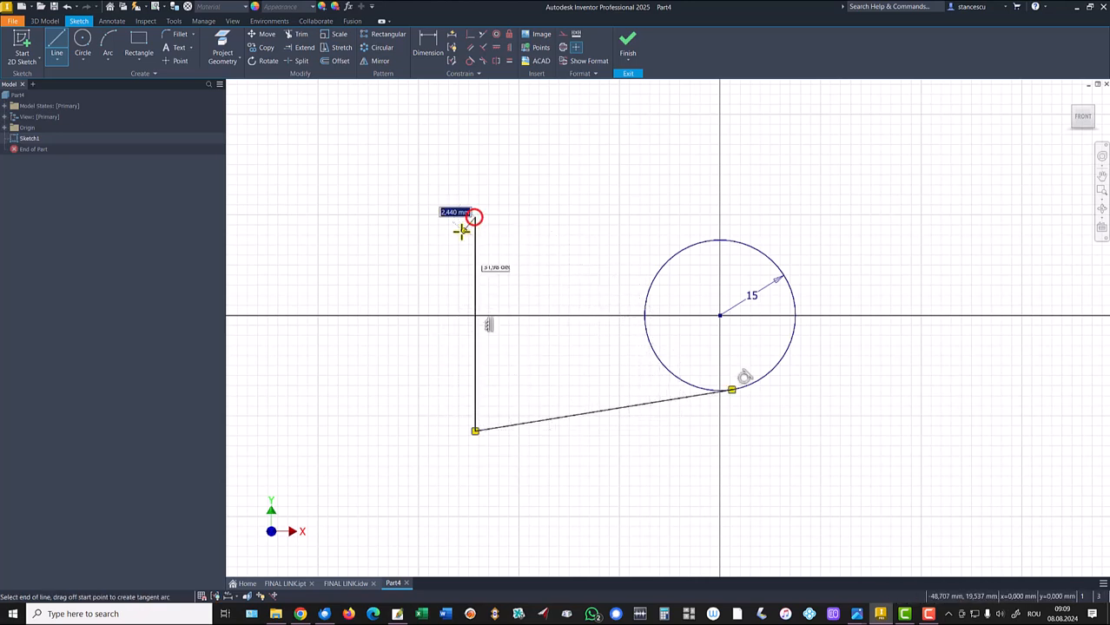
key("Escape")
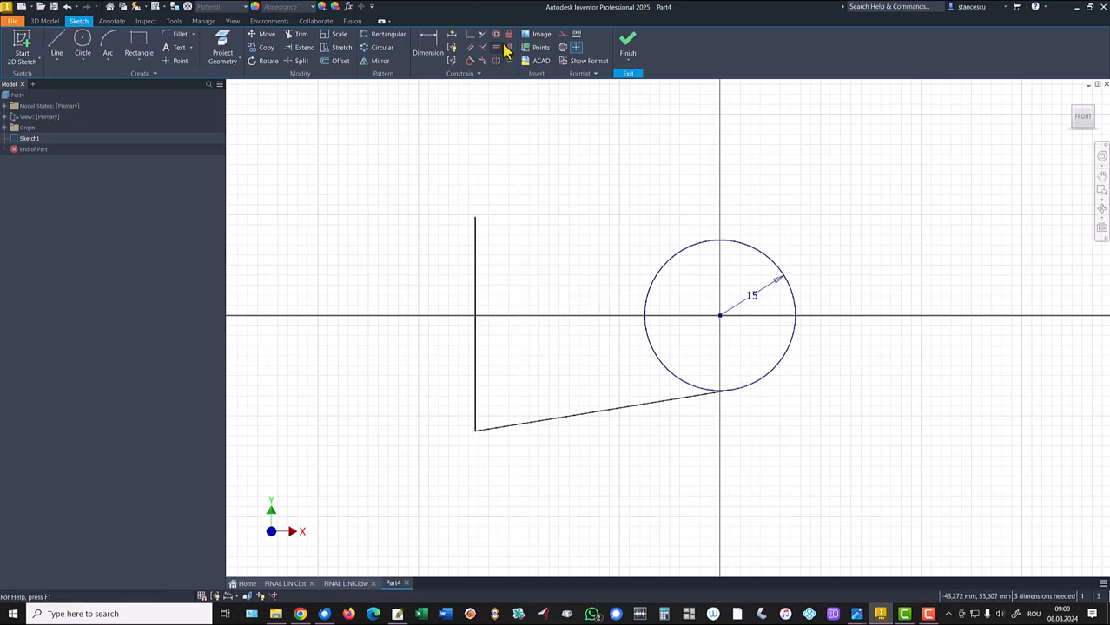
- Align the midpoint of the vertical line horizontally with the circle's centre
left_click(497, 48)
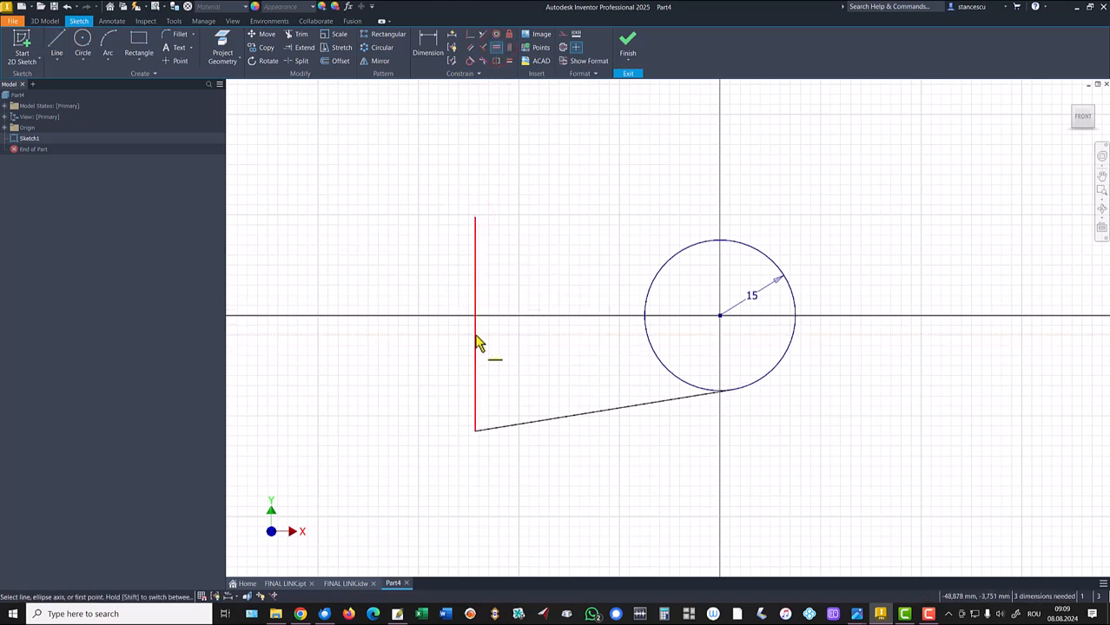
left_click(476, 325)
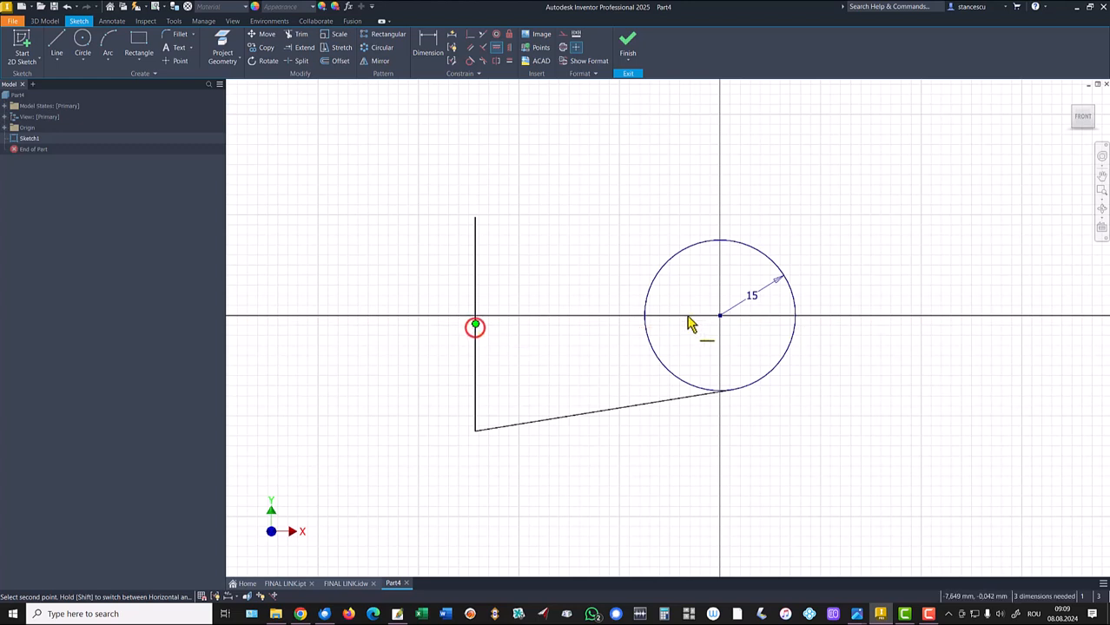
left_click(720, 316)
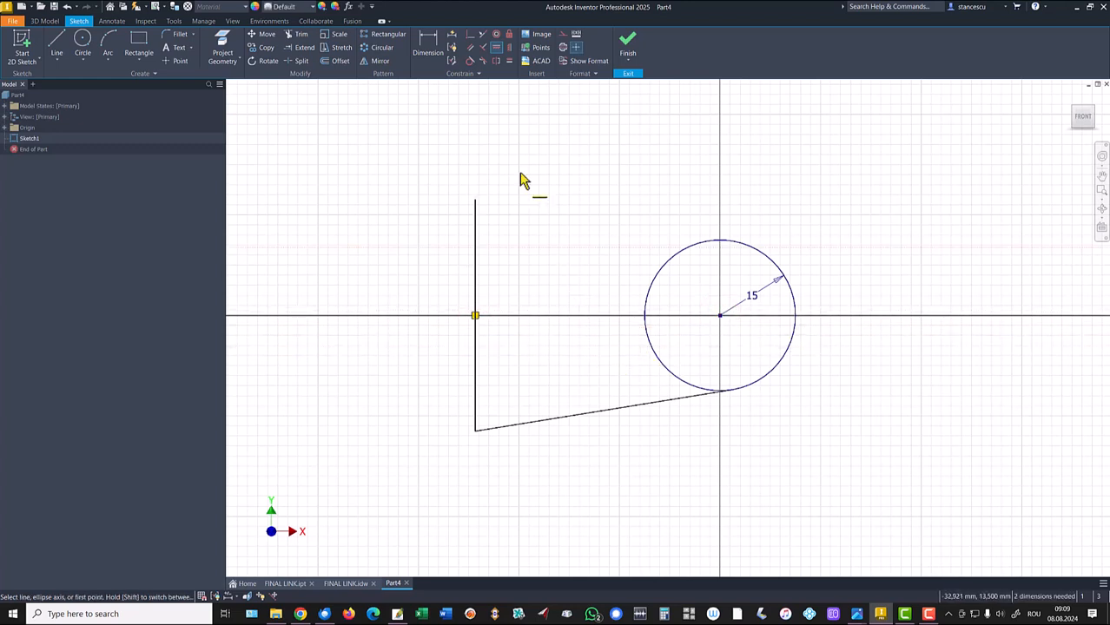
- Dimension the vertical line 70 mm from the circle's centre and set its length to 50 mm
left_click(433, 45)
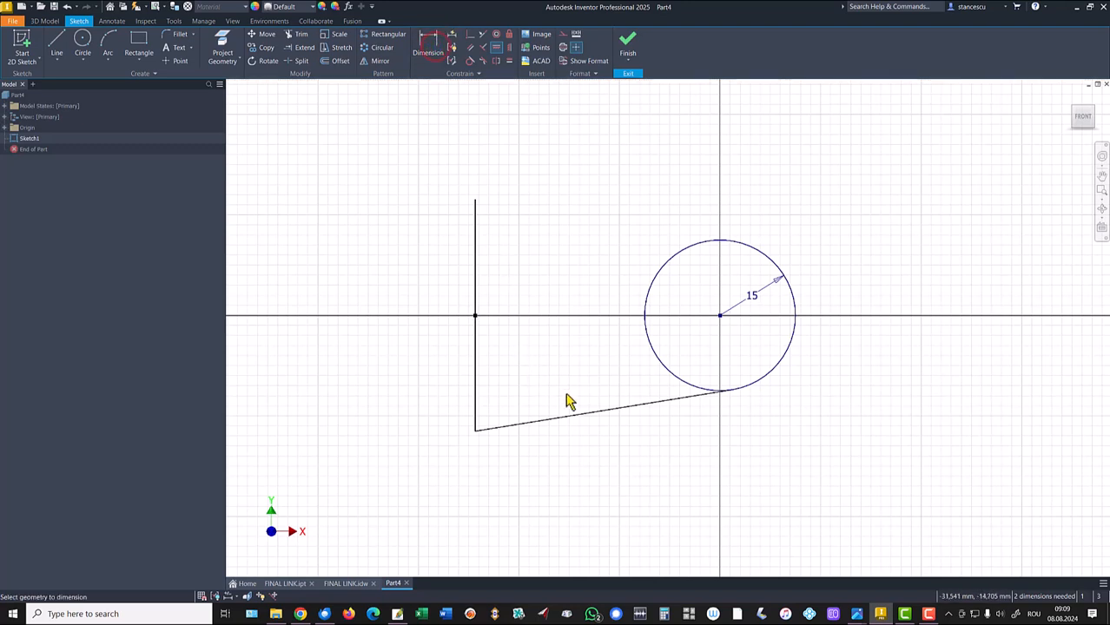
left_click(474, 382)
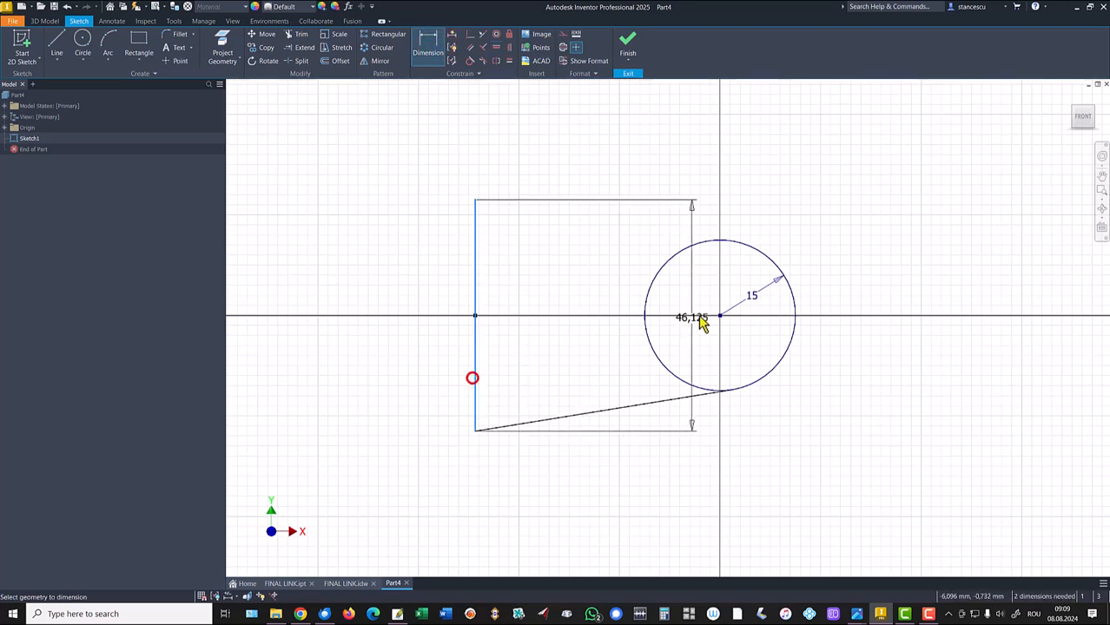
left_click(719, 316)
left_click(599, 480)
type("70")
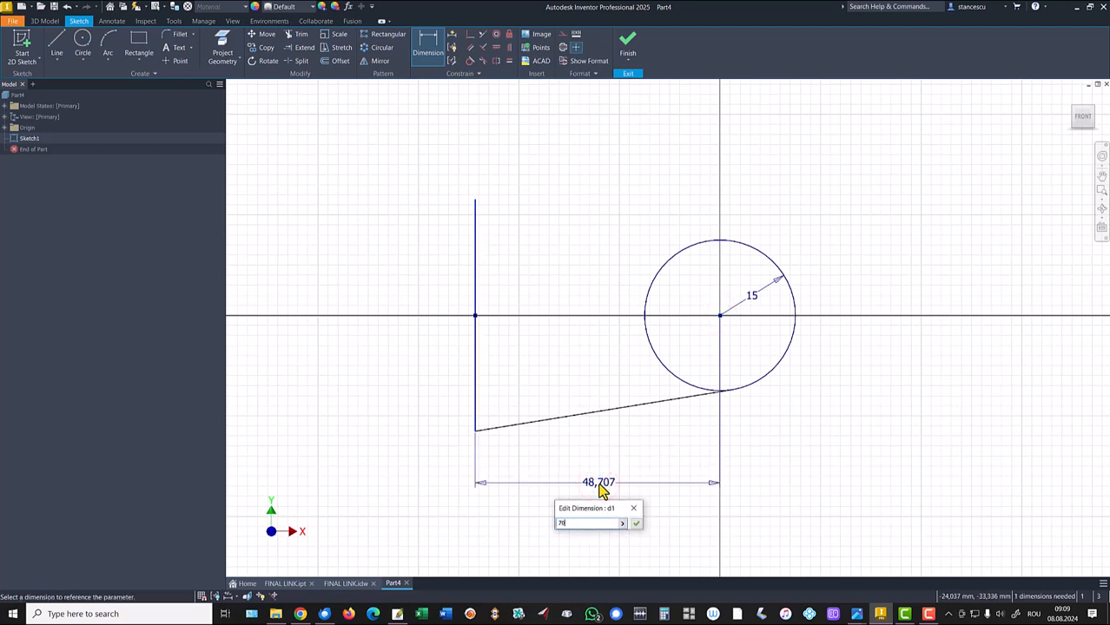
key("Return")
left_click(371, 356)
left_click(334, 363)
type("50")
key("Return")
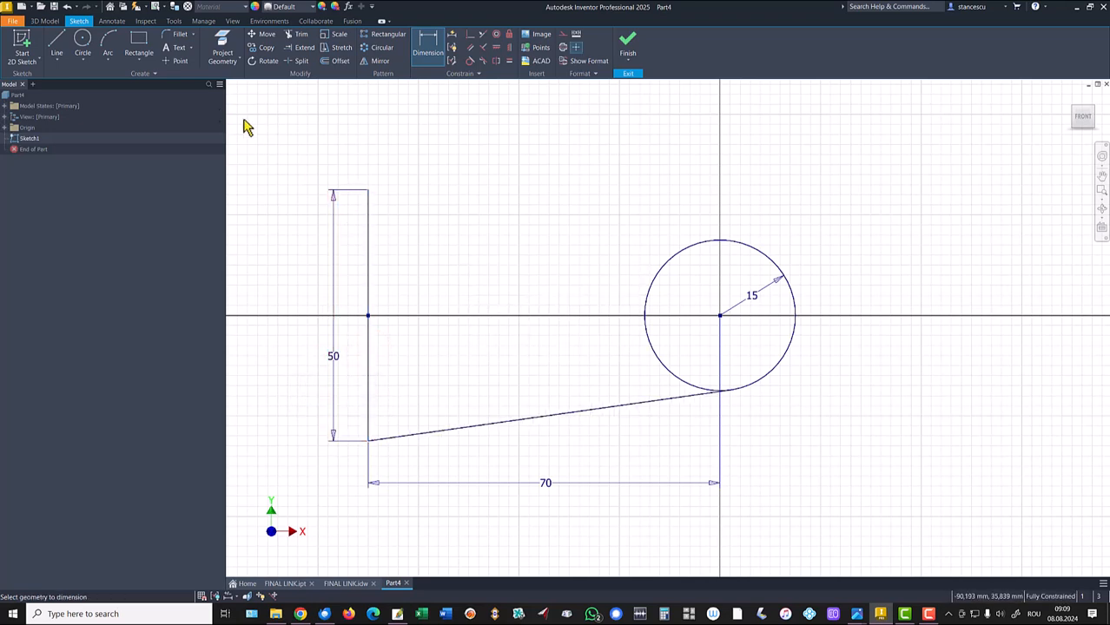
- Draw an arc of radius 265 mm from the vertical line's upper end to the circle, and make it tangent to the circle
left_click(108, 41)
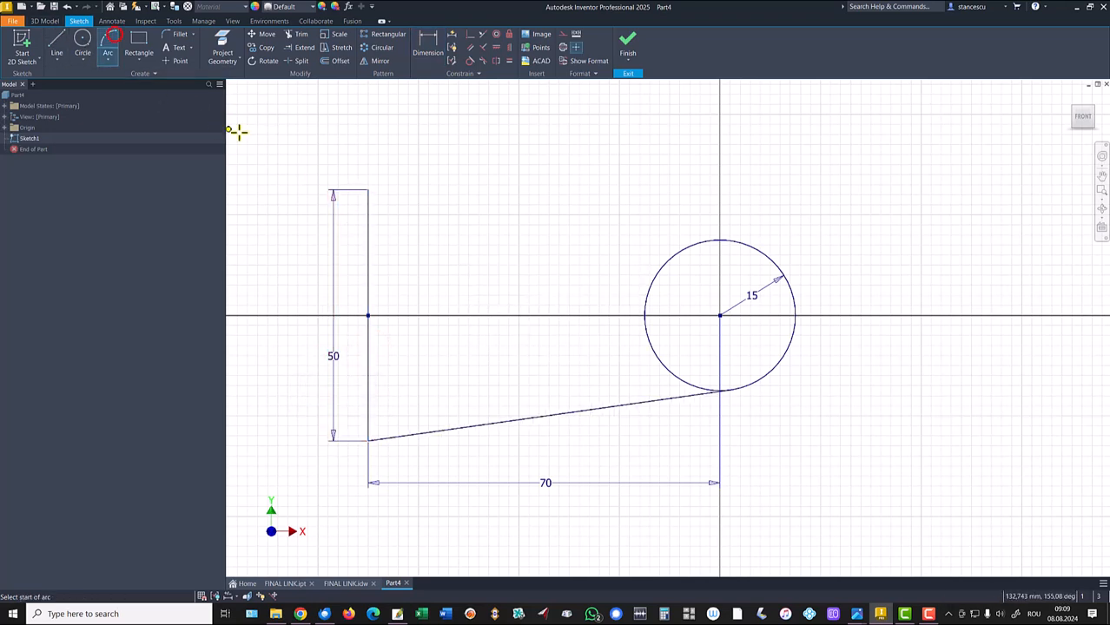
left_click(367, 190)
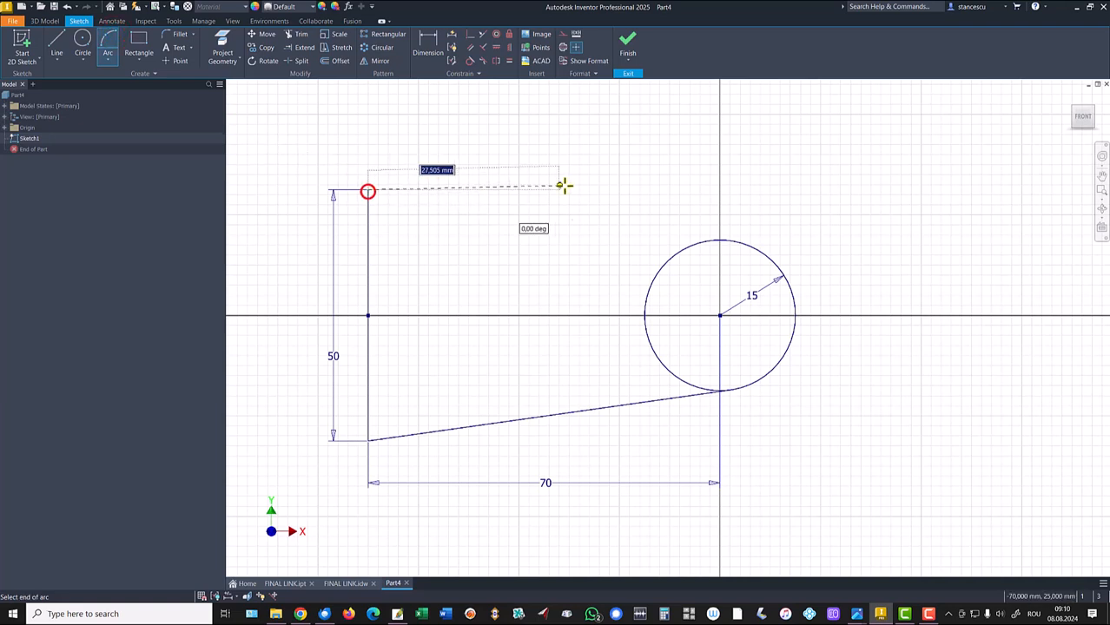
left_click(682, 250)
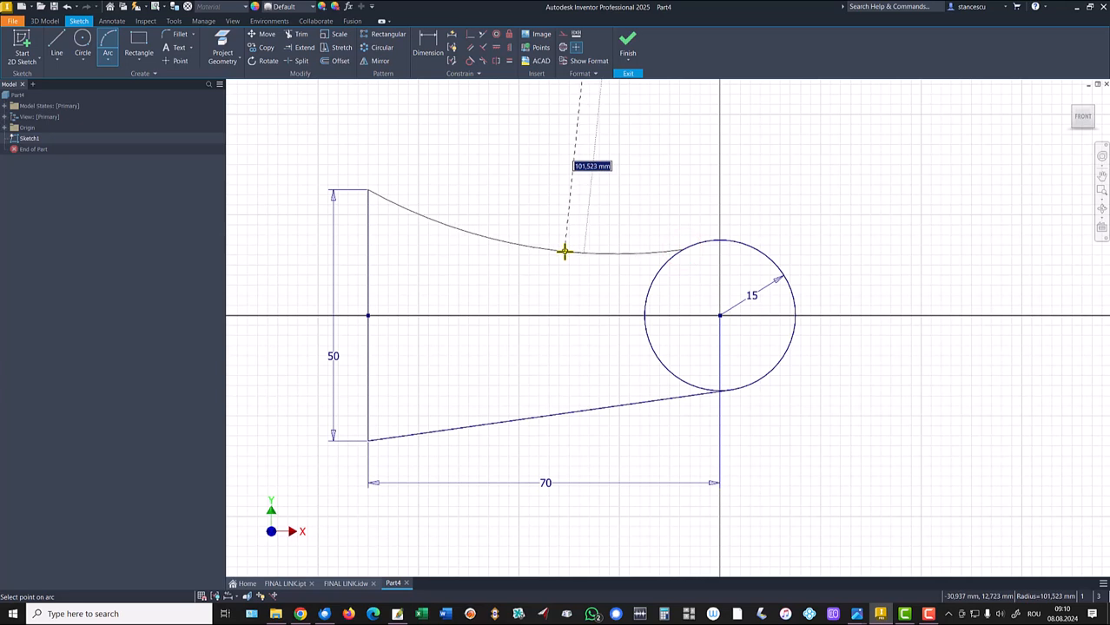
type("265")
key("Return")
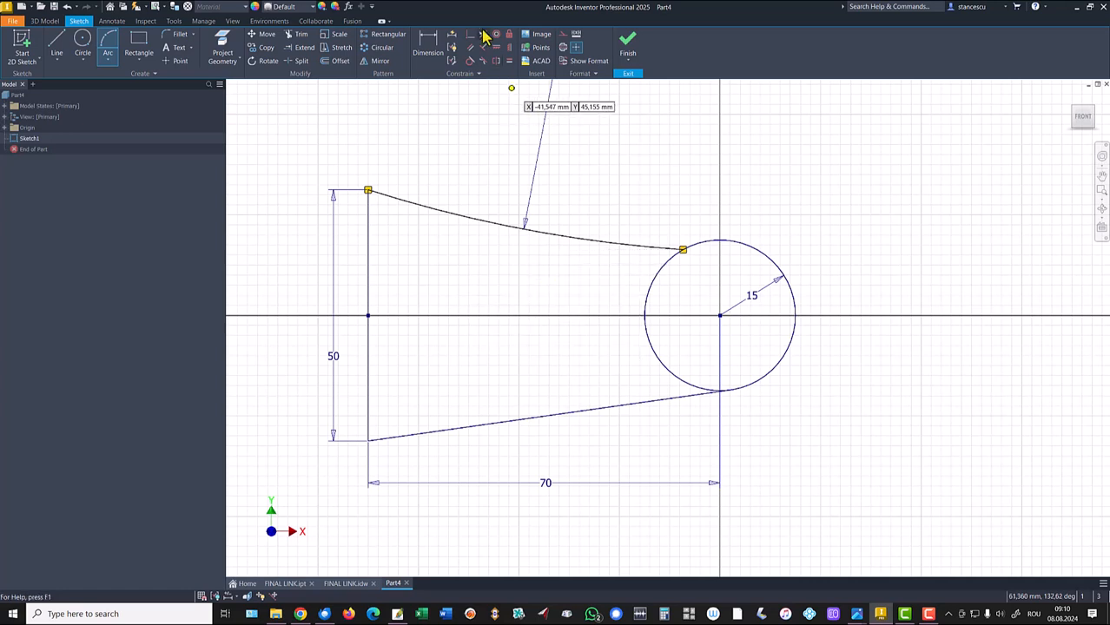
left_click(651, 252)
left_click(663, 270)
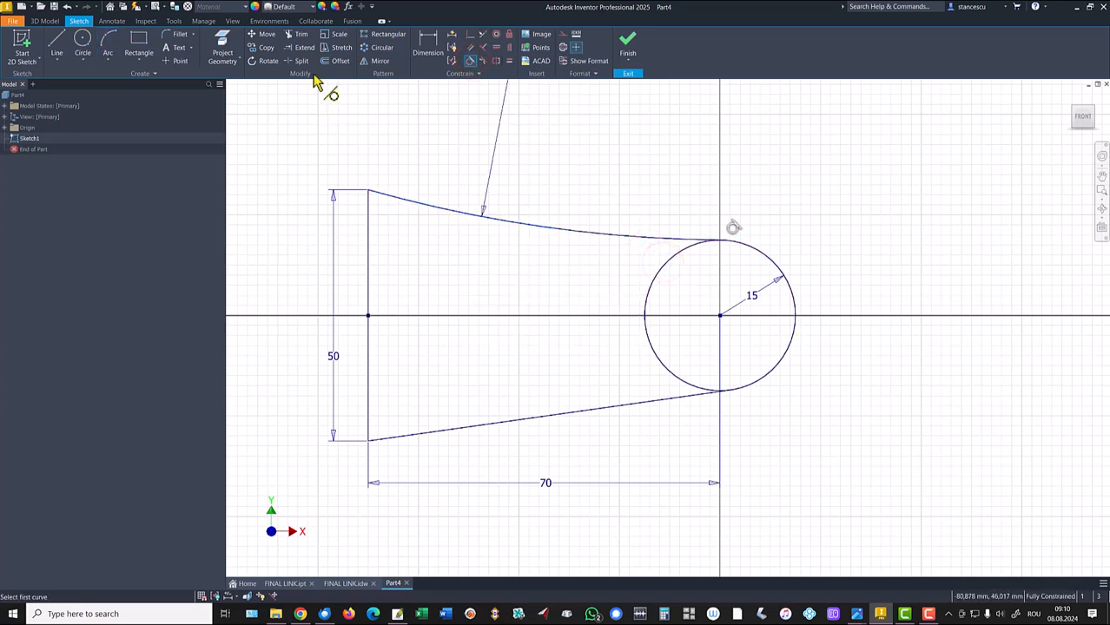
- Trim away the part of the circle inside the profile and finish the sketch
left_click(299, 36)
left_click(644, 299)
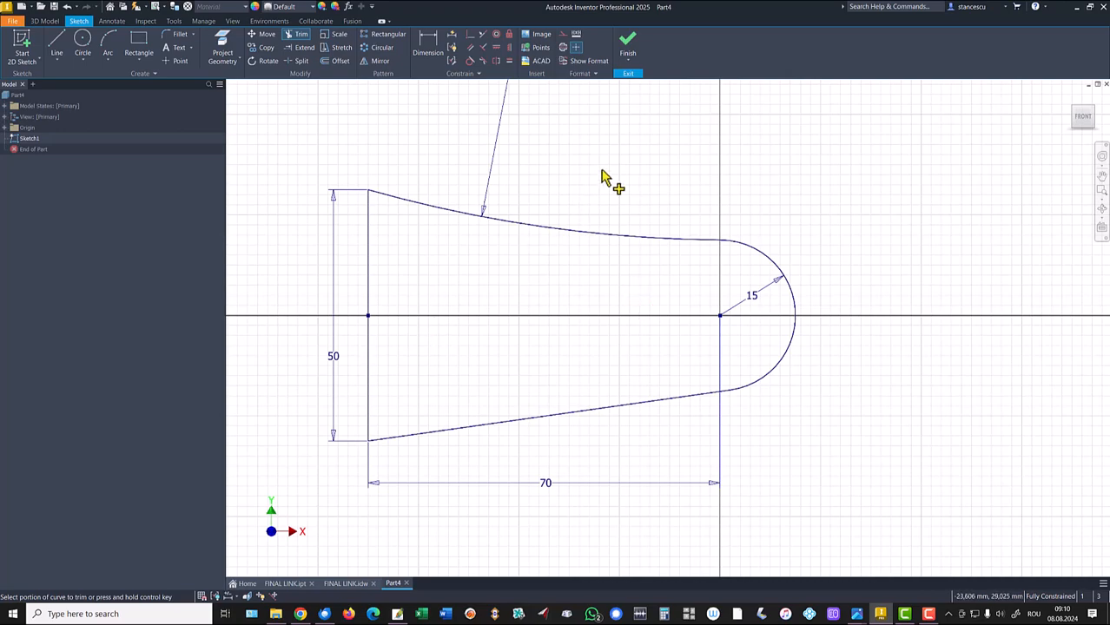
key("Home")
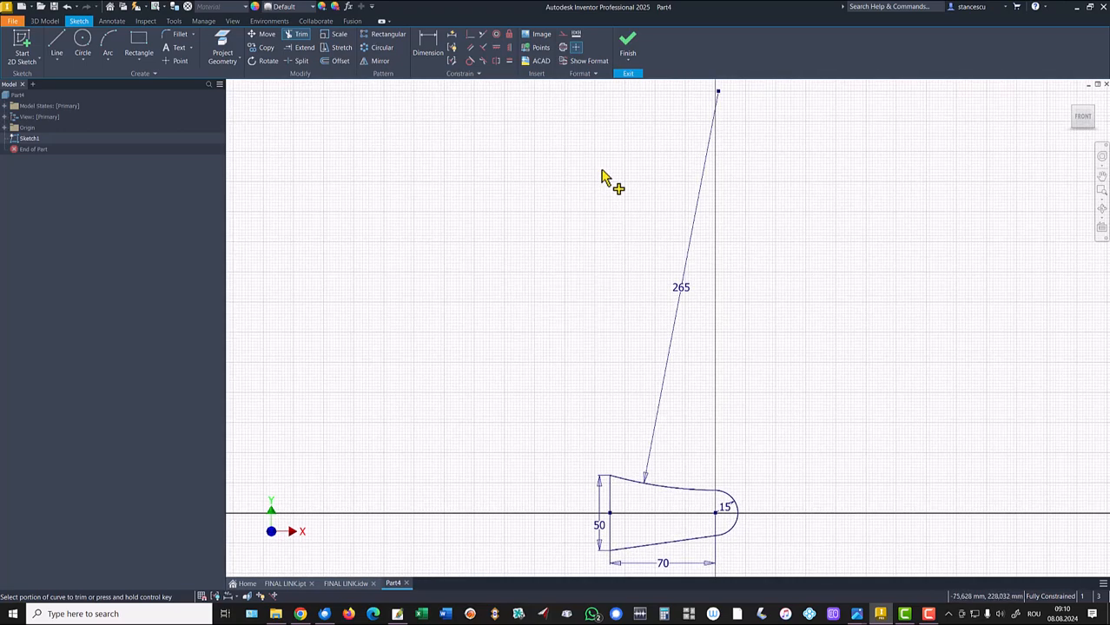
left_click(627, 39)
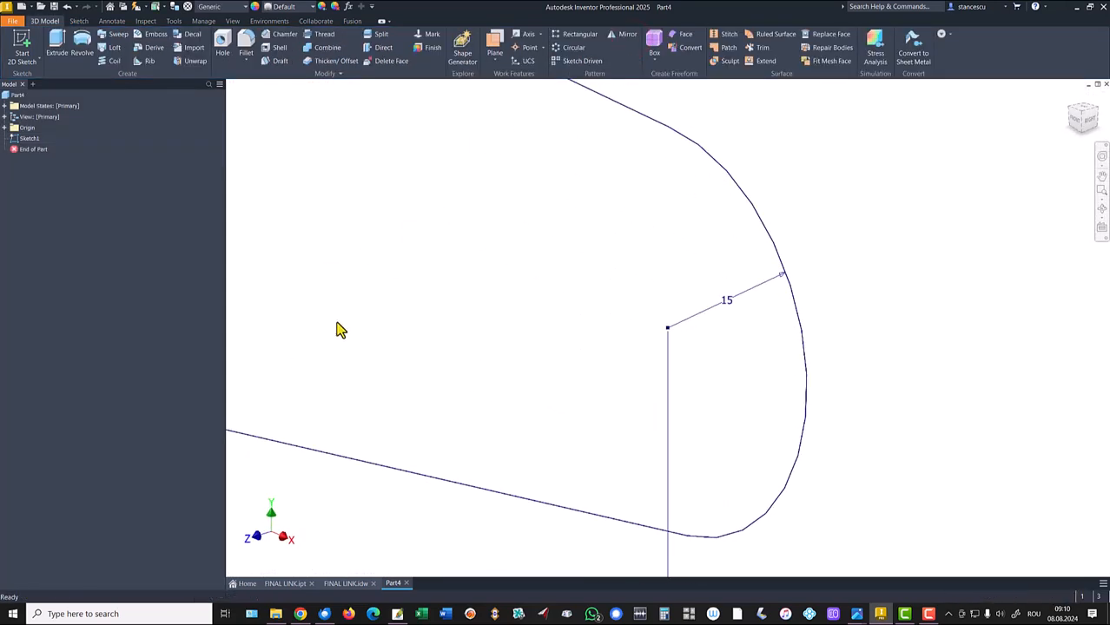
- Extrude the closed profile symmetrically about its sketch plane with a distance of 2*27,5 mm
key("F6")
left_click(57, 43)
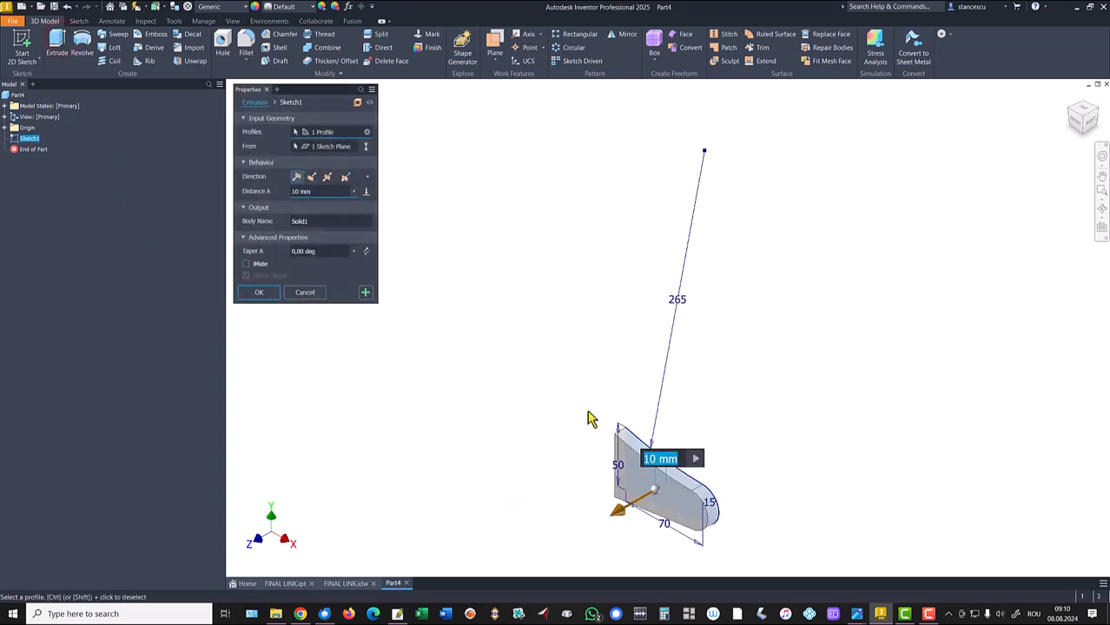
left_click(328, 178)
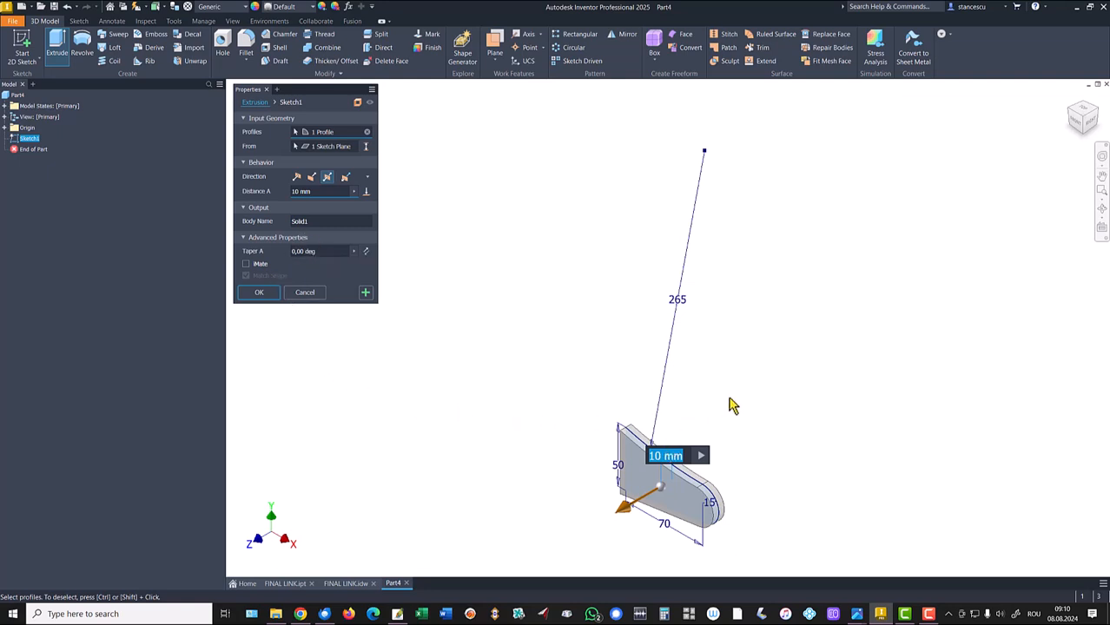
type("2")
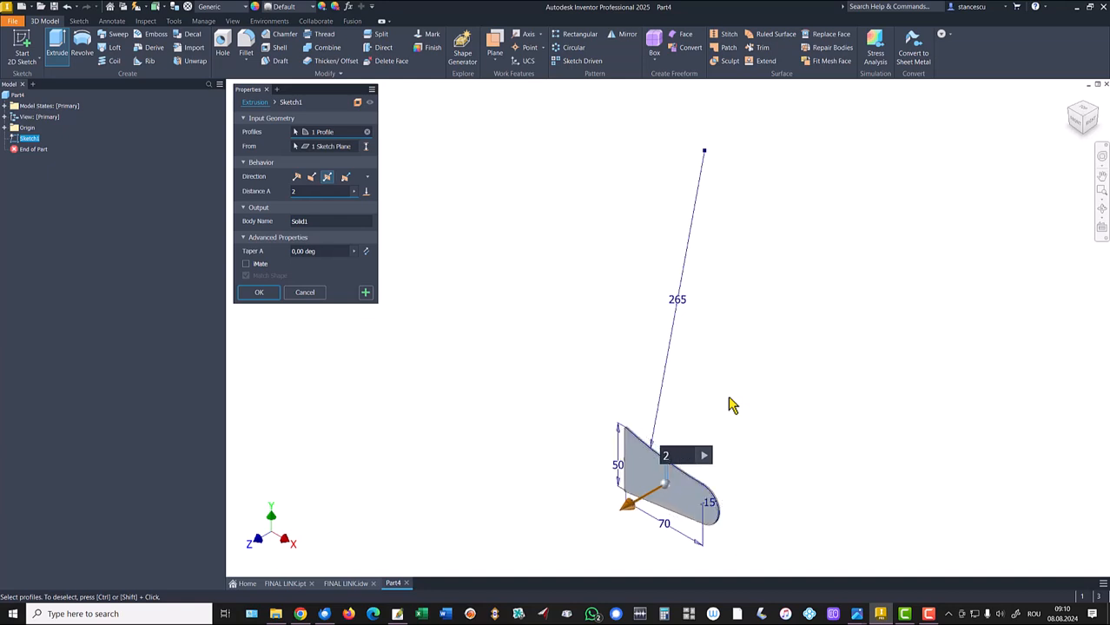
type("*27")
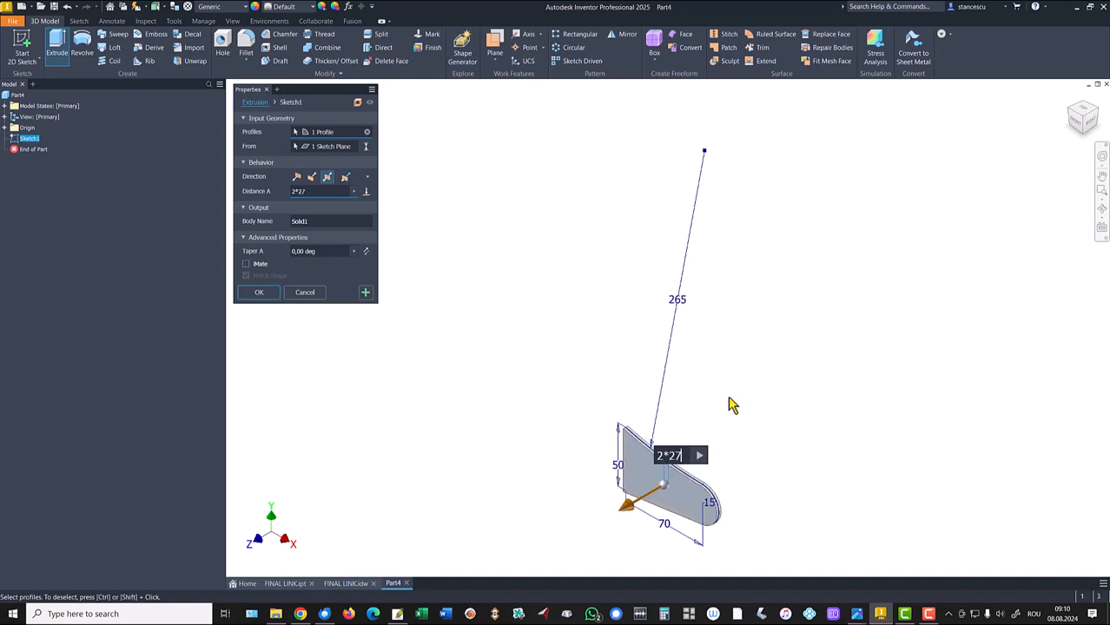
type(",5")
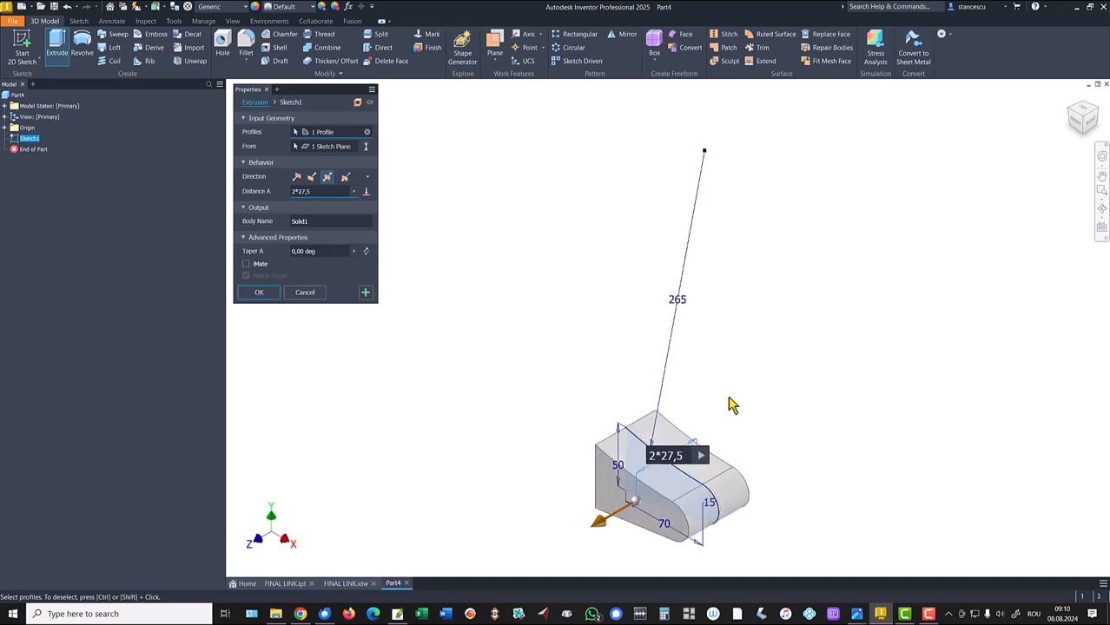
left_click(258, 293)
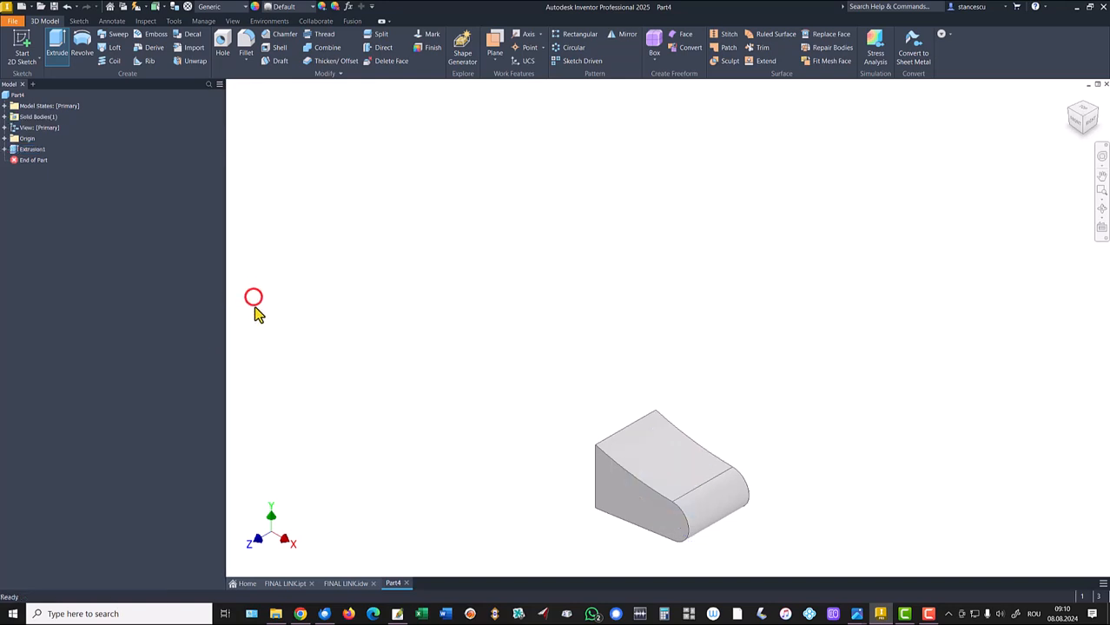
key("F6")
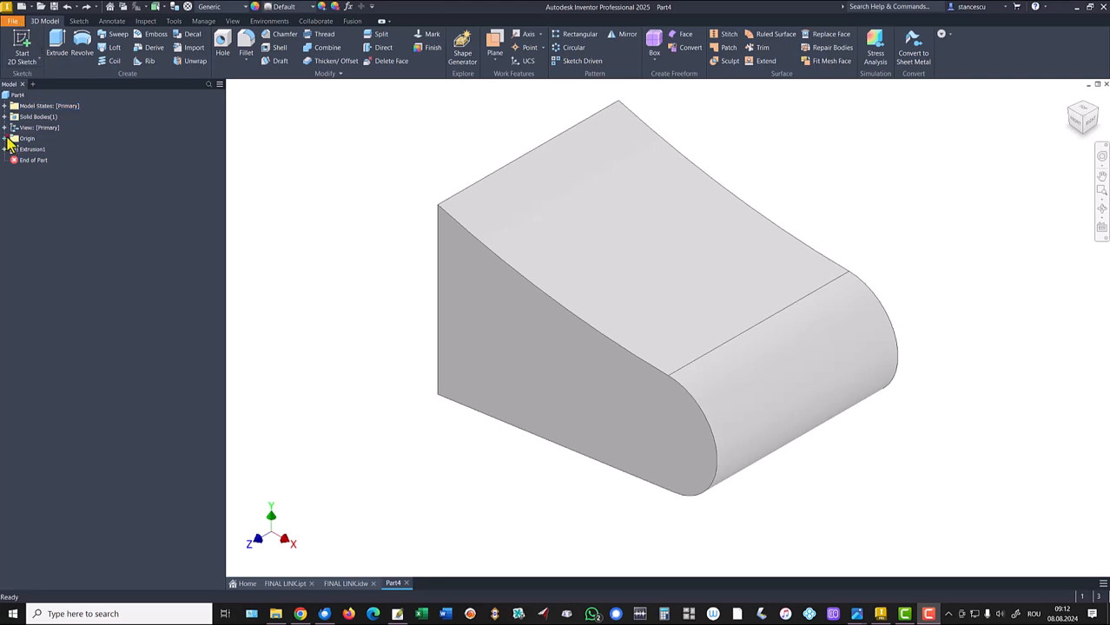
- Start a new sketch on the XZ origin plane and slice the solid's display at the sketch plane
left_click(5, 139)
left_click(38, 160)
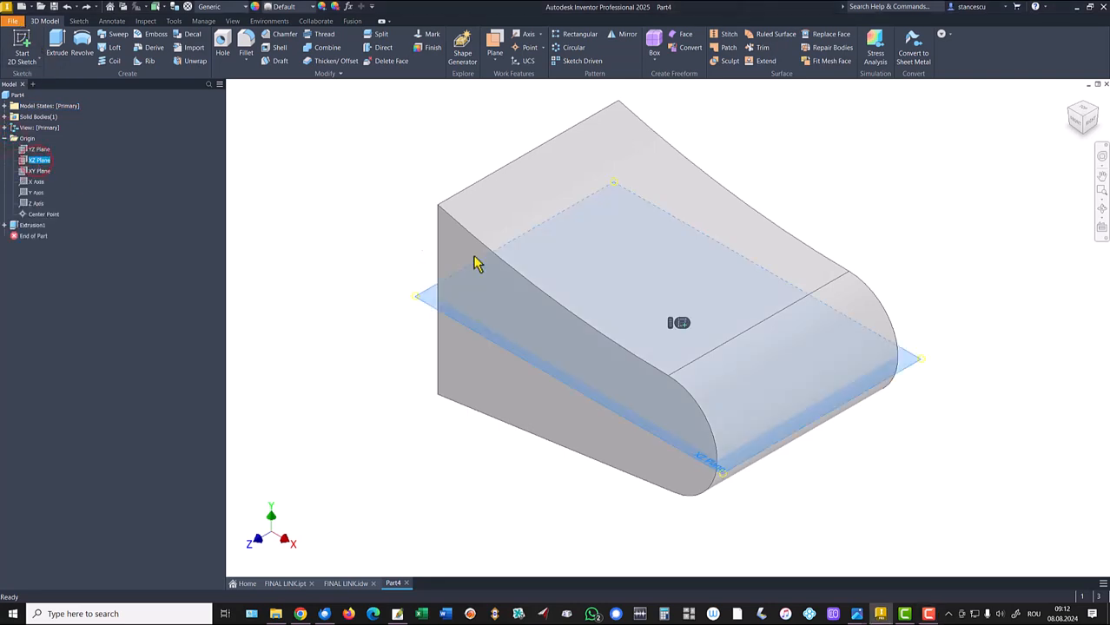
right_click_drag(679, 322, 706, 283)
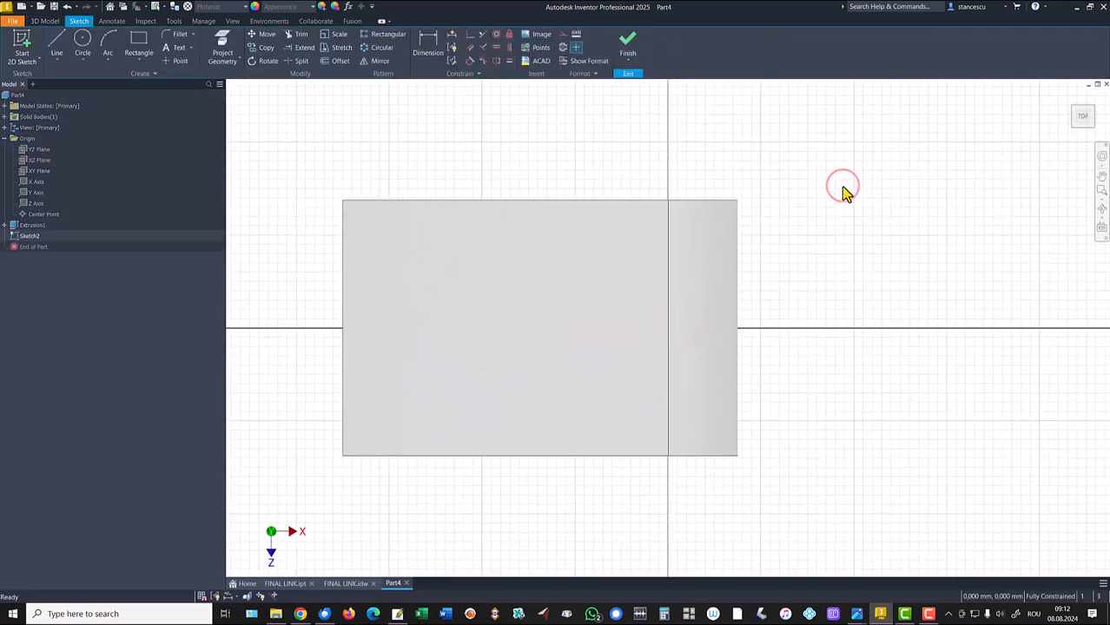
key("F7")
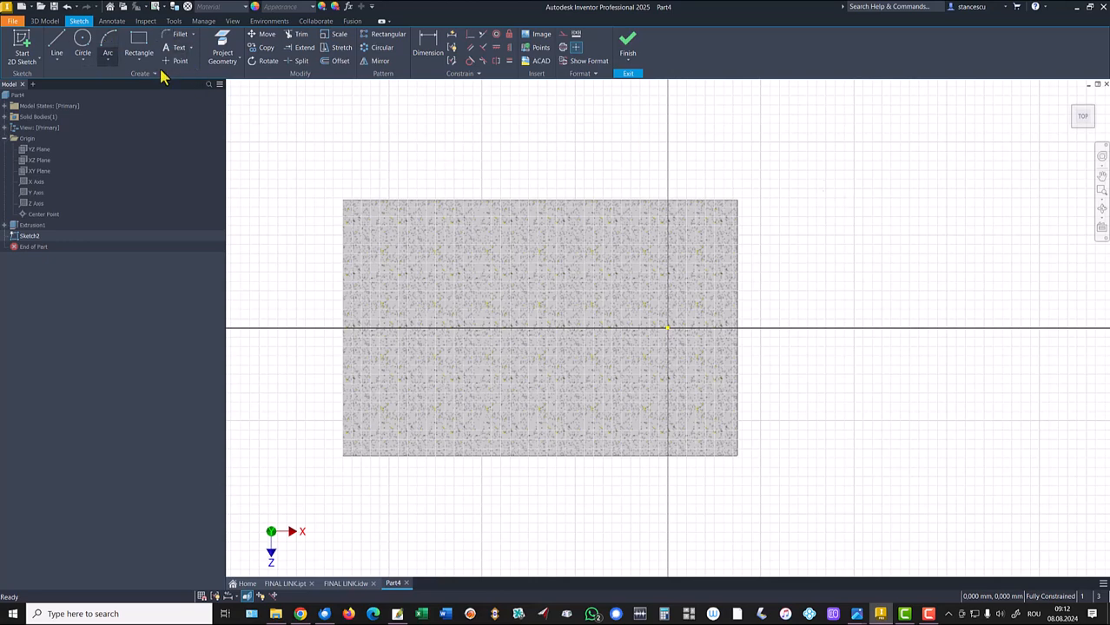
- Project the solid's two long side edges and both end edges into the sketch
left_click(222, 48)
left_click(481, 200)
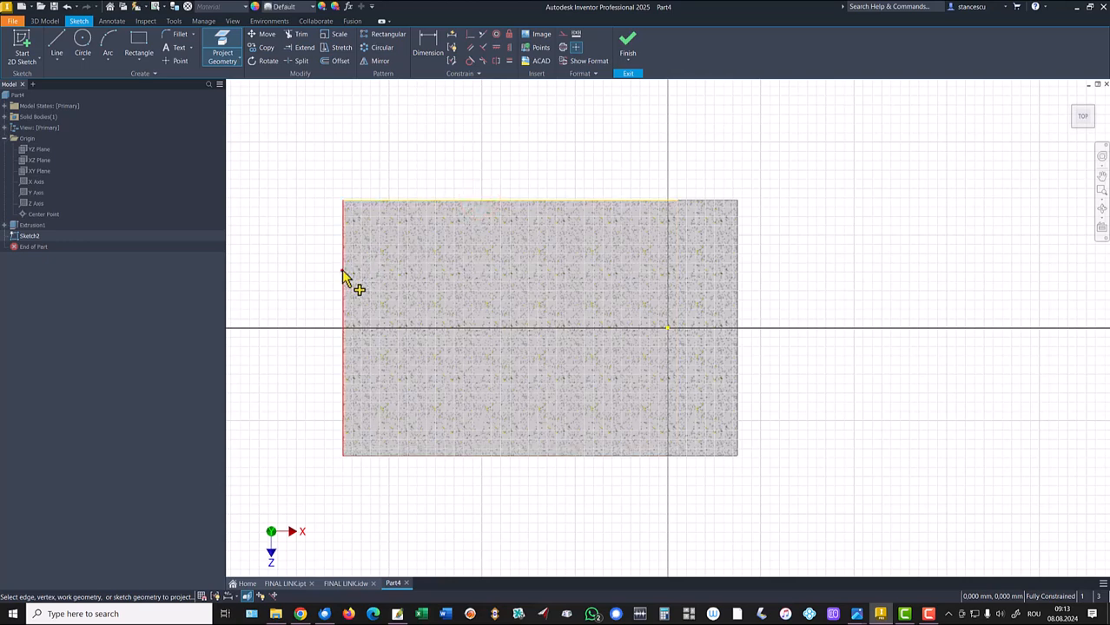
left_click(344, 276)
left_click(386, 454)
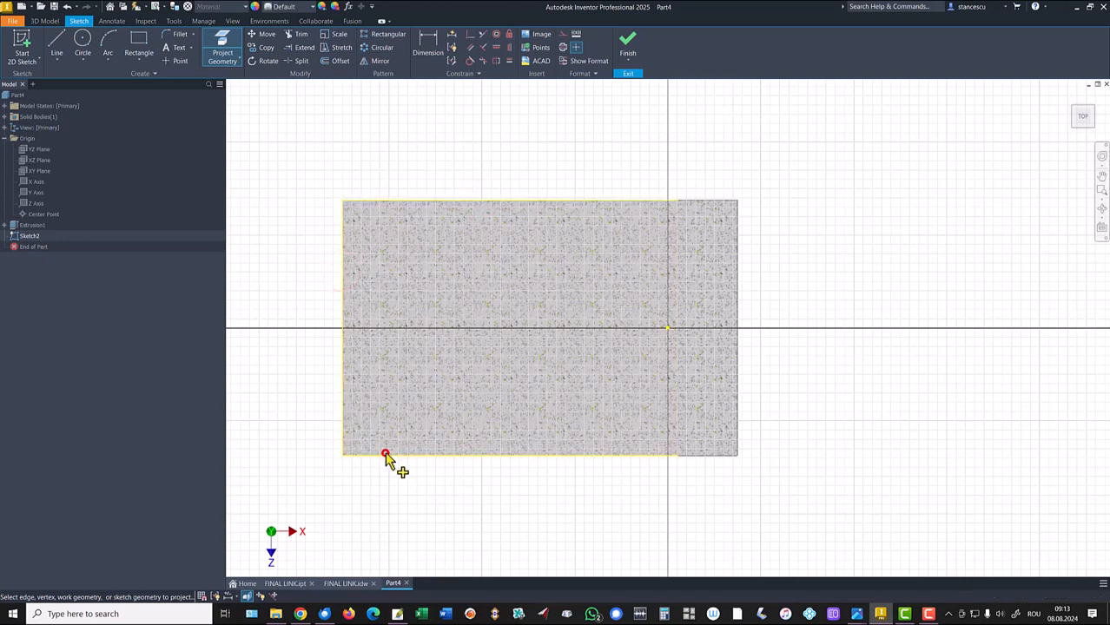
left_click(737, 415)
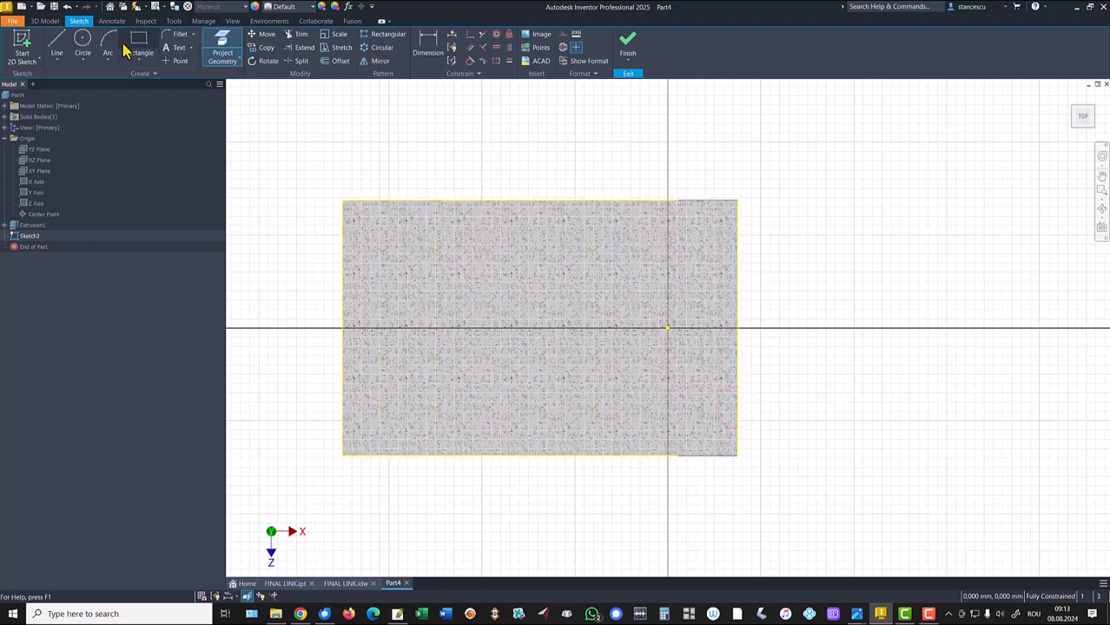
- Draw a circle inside the projected outline and make it tangent to both long edges and the end edge farthest from the origin
left_click(82, 41)
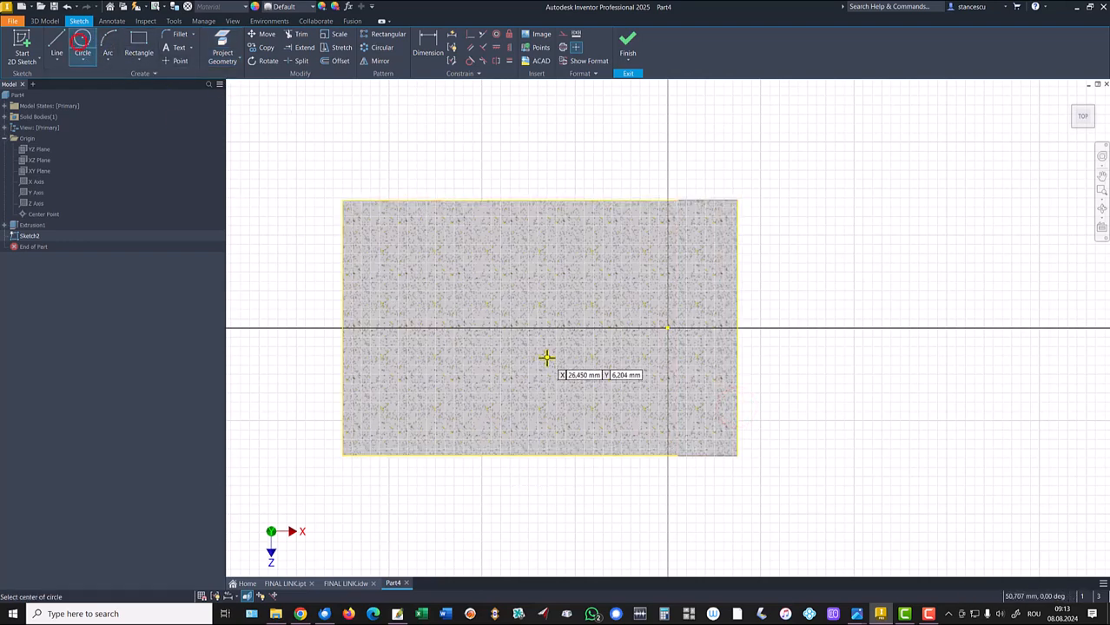
left_click(465, 280)
left_click(572, 328)
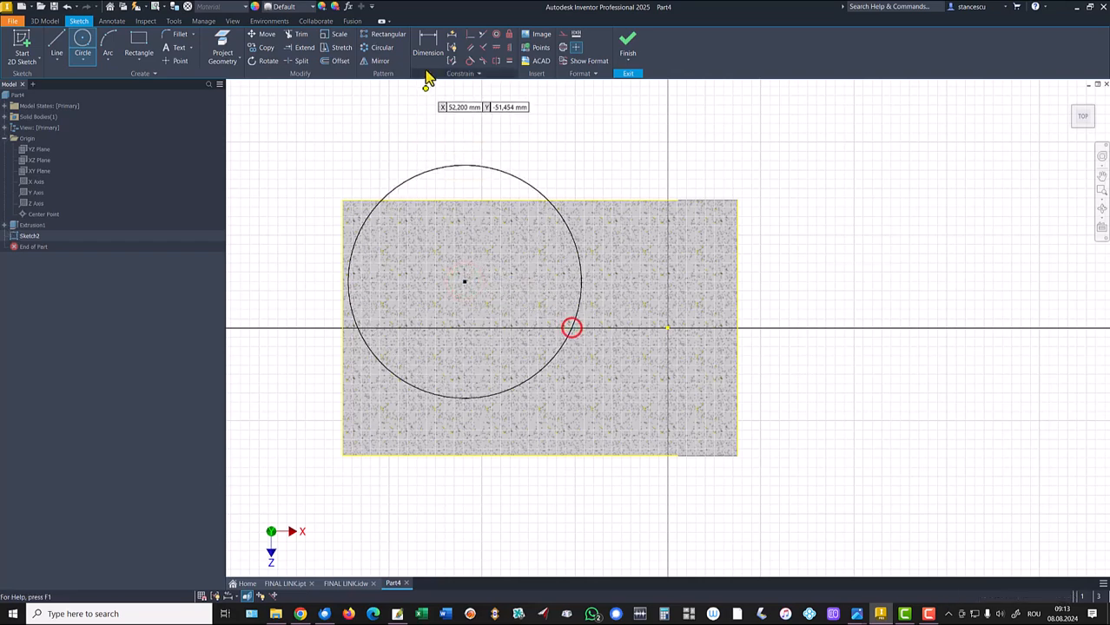
left_click(471, 61)
left_click(489, 172)
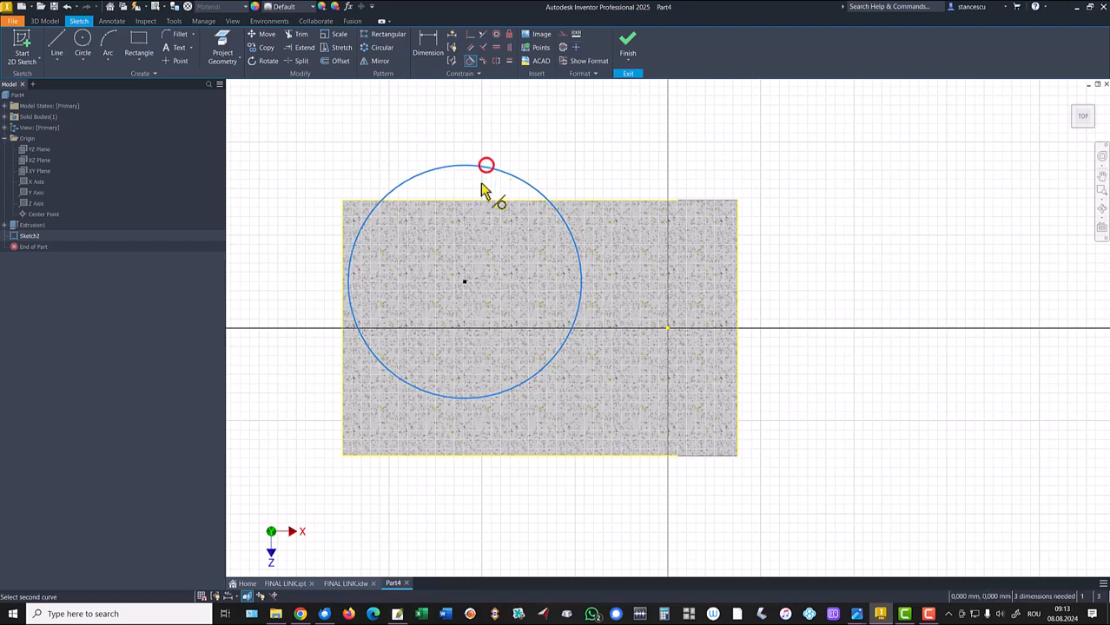
left_click(480, 202)
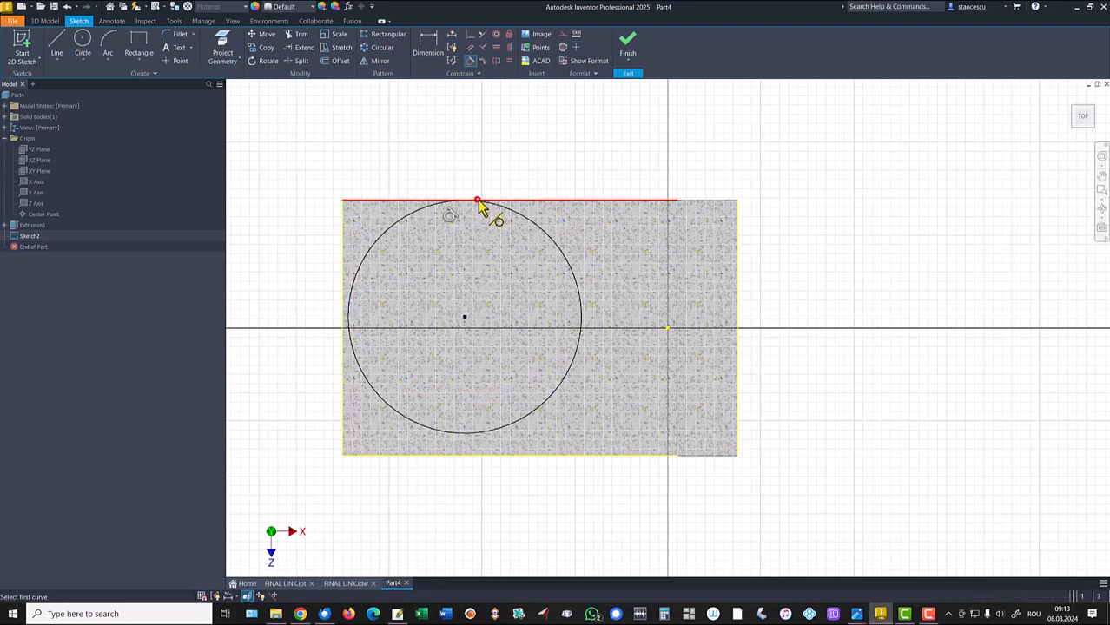
left_click(412, 221)
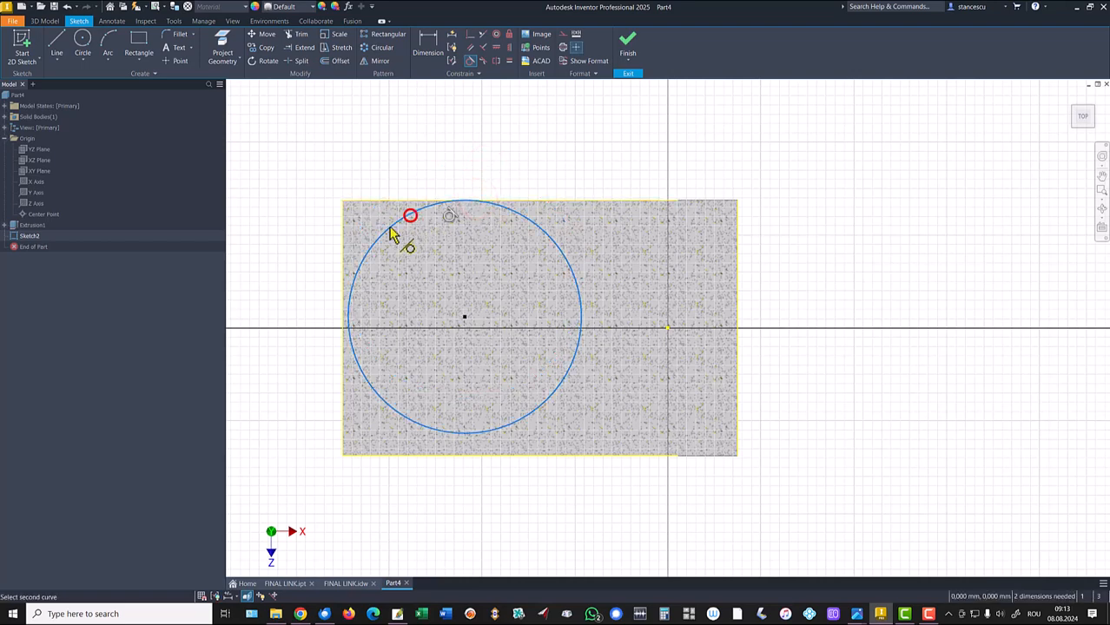
left_click(343, 240)
left_click(382, 401)
left_click(439, 454)
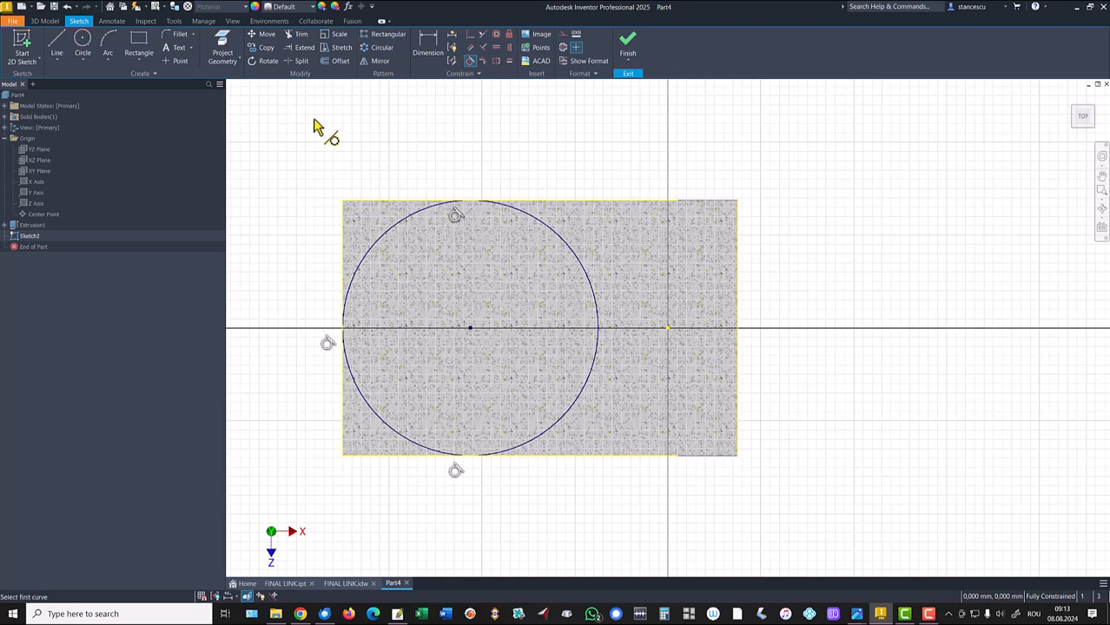
- Draw a line tangent to the circle's upper side, a tangent arc of about 25 mm radius, and a horizontal line to the rounded-end edge
left_click(57, 40)
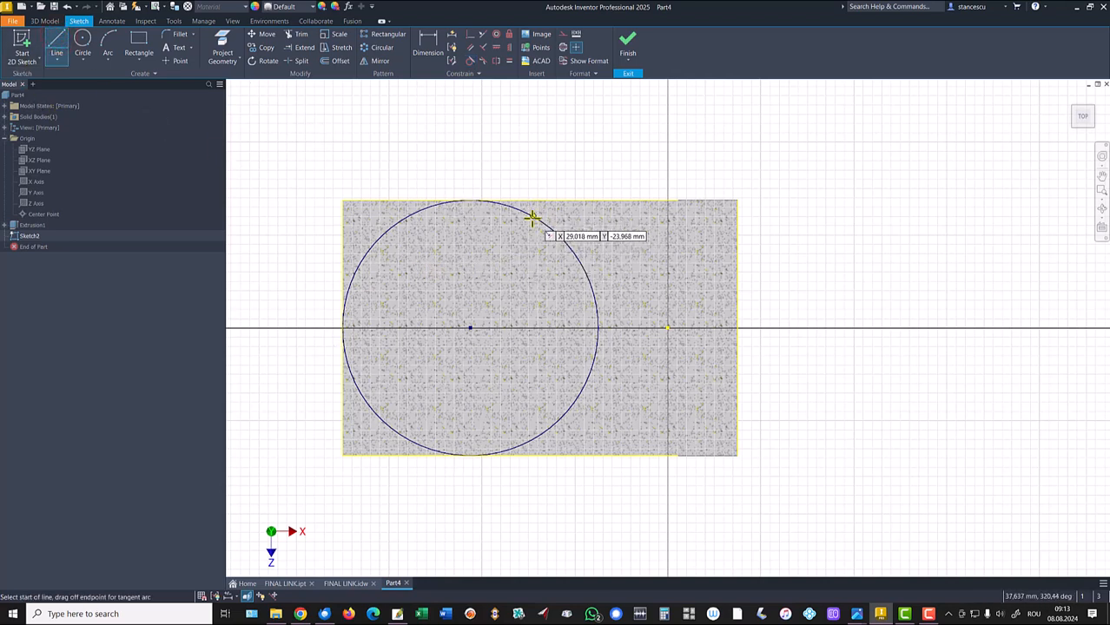
left_click(529, 215)
left_click_drag(530, 214, 669, 264)
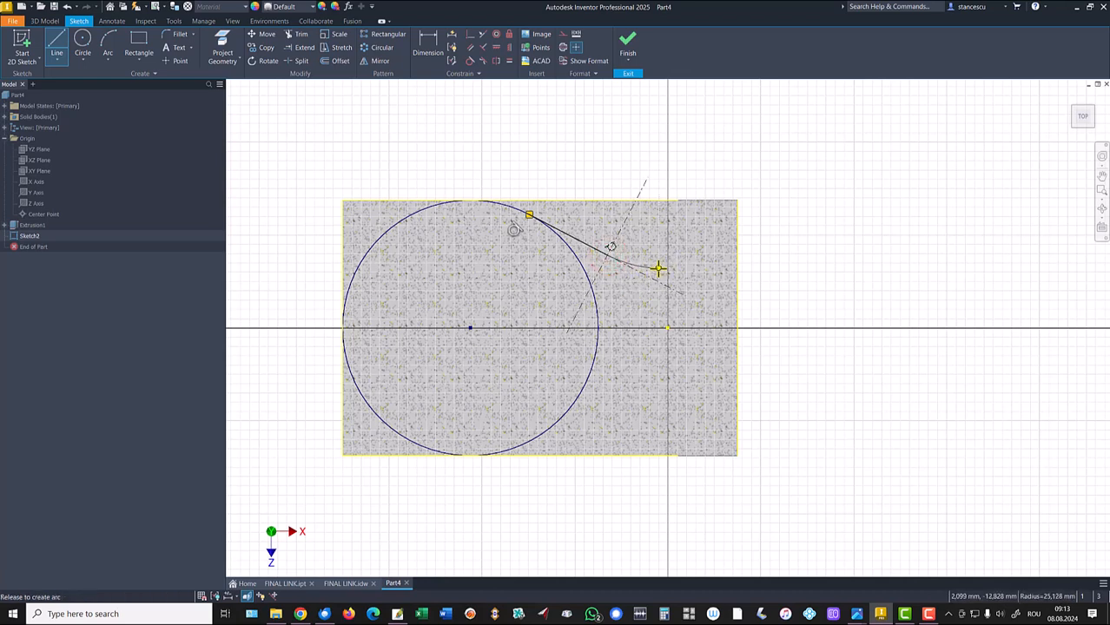
left_click_drag(657, 269, 659, 266)
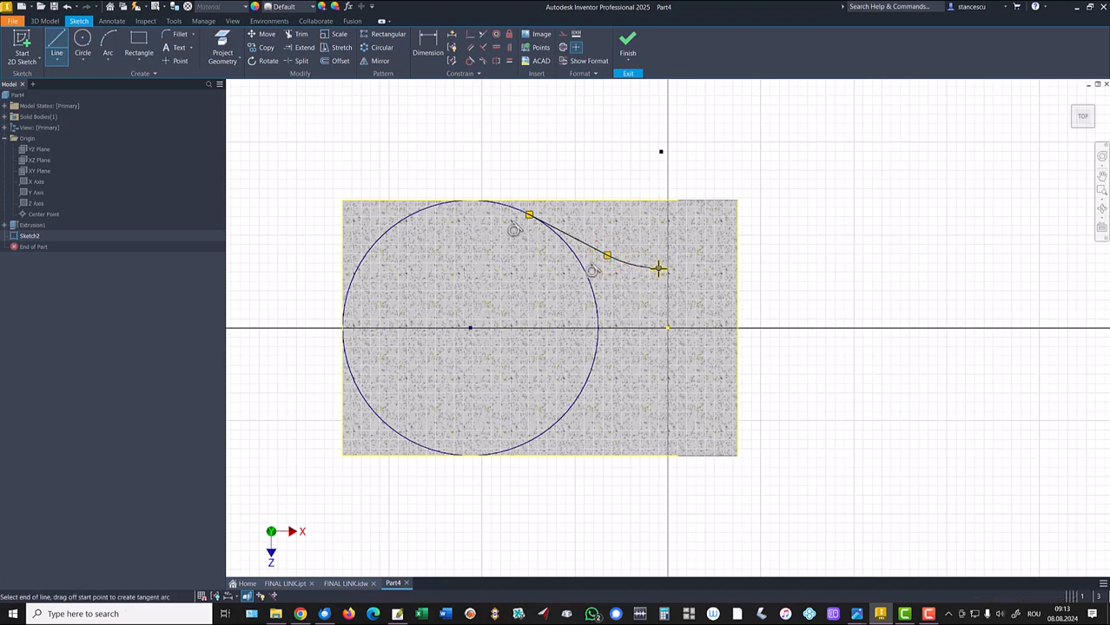
double_click(737, 268)
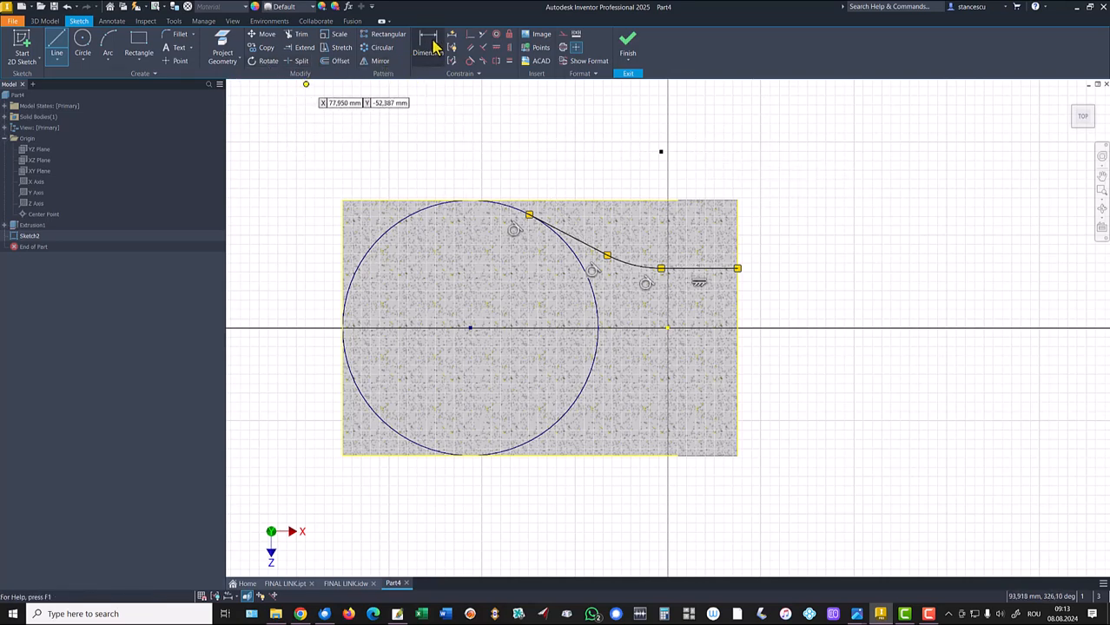
- Project the X axis into the sketch and convert it to construction geometry
left_click(224, 48)
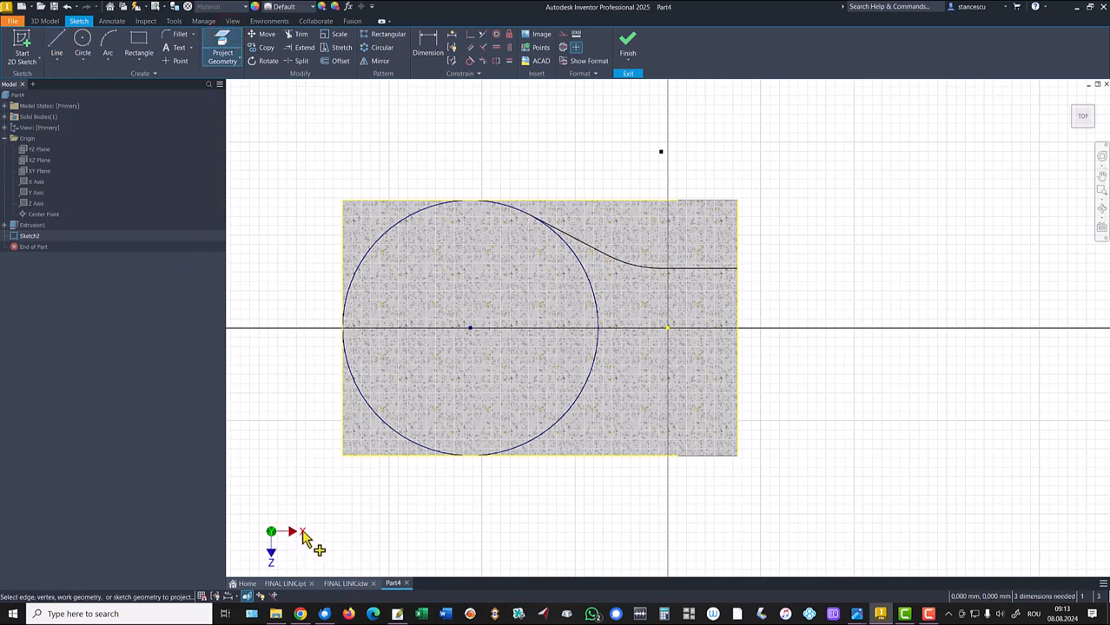
left_click(36, 181)
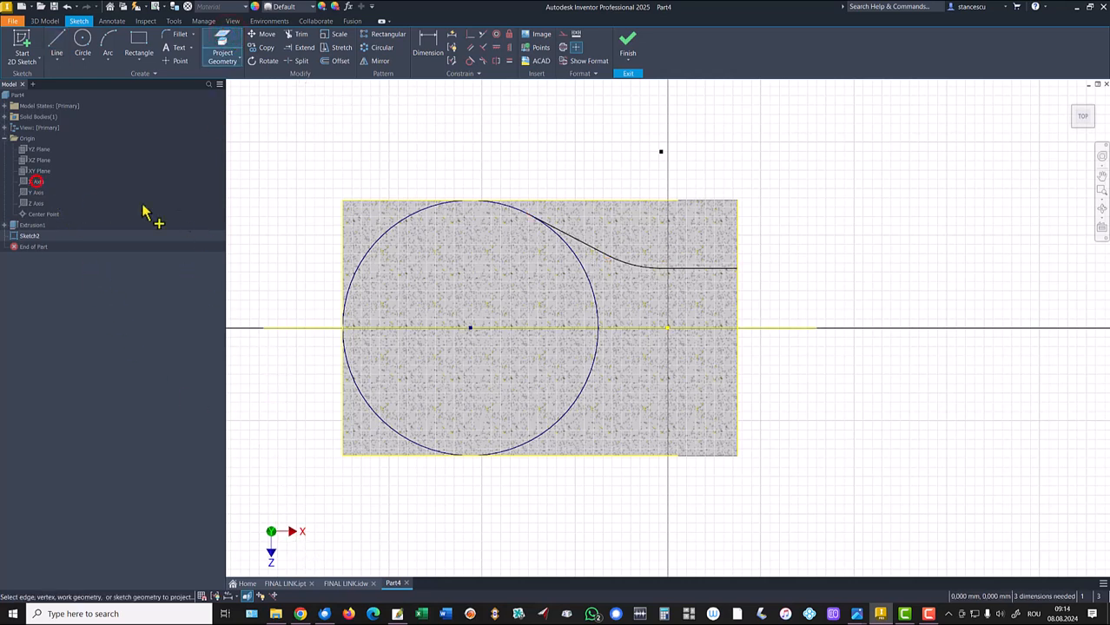
key("Escape")
left_click_drag(794, 310, 778, 370)
right_click(777, 370)
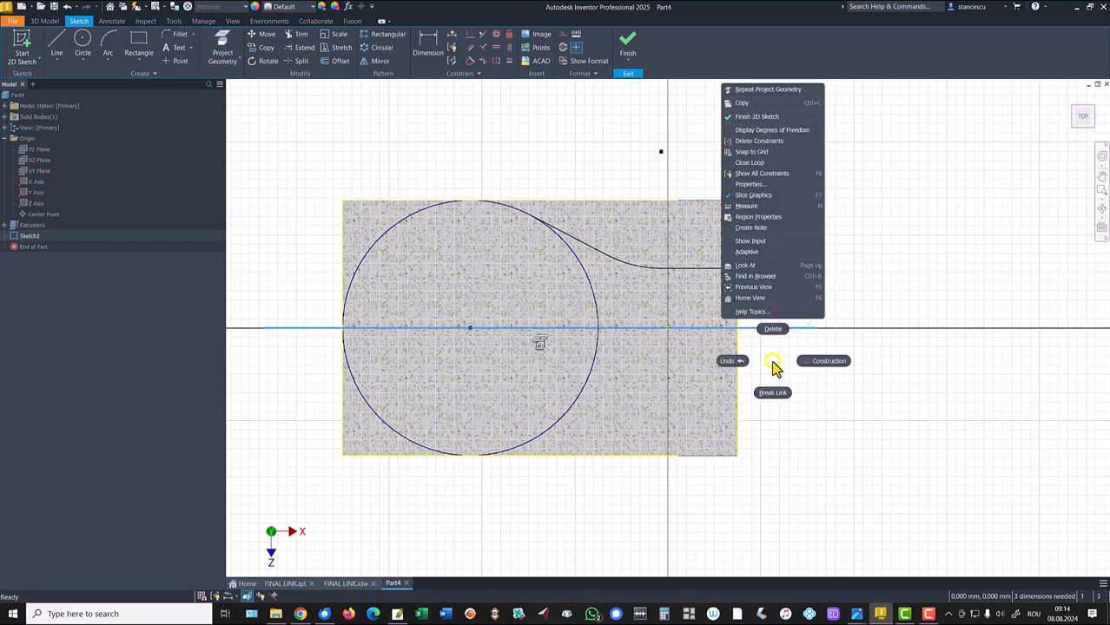
left_click(825, 364)
left_click(809, 264)
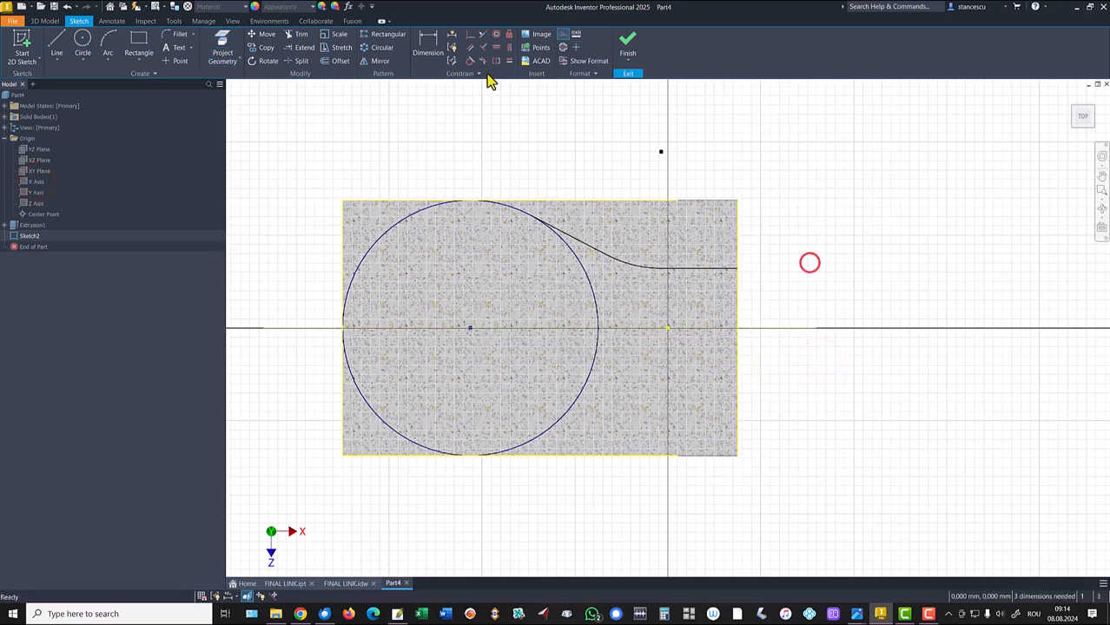
- Mirror the slanted line, tangent arc and horizontal line about the projected X axis
left_click(381, 63)
left_click_drag(703, 255, 593, 270)
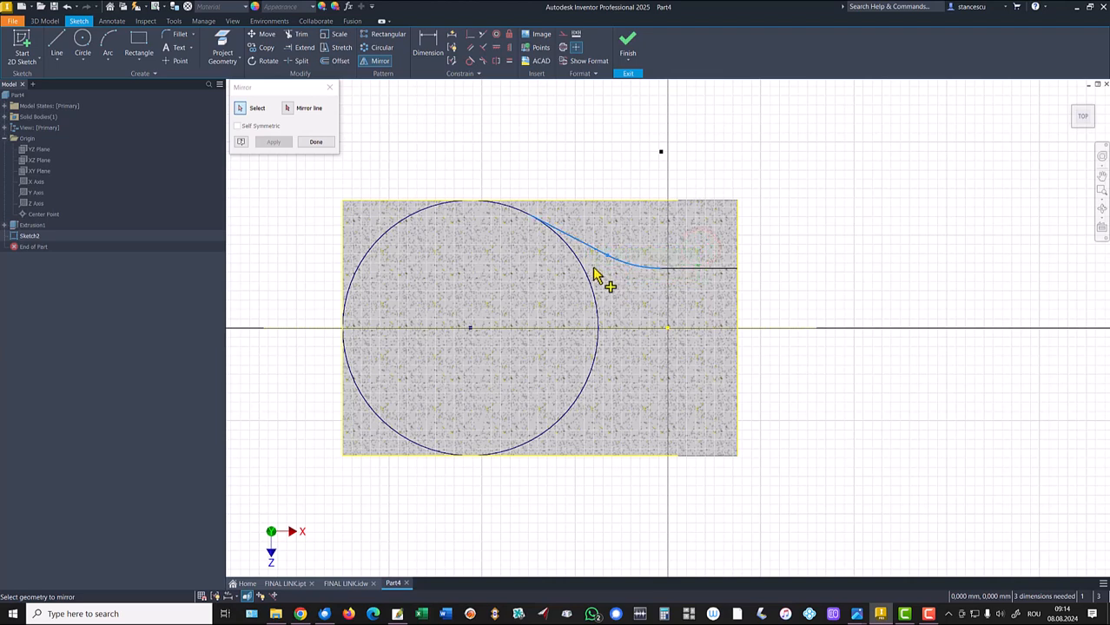
left_click(708, 269)
left_click(289, 108)
left_click(316, 326)
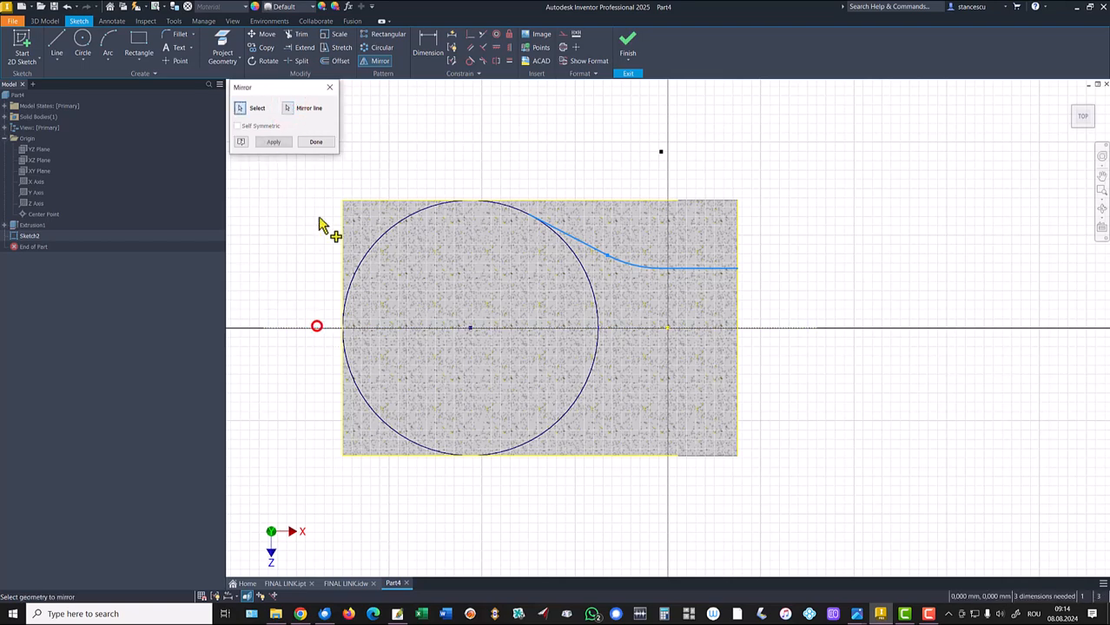
left_click(274, 142)
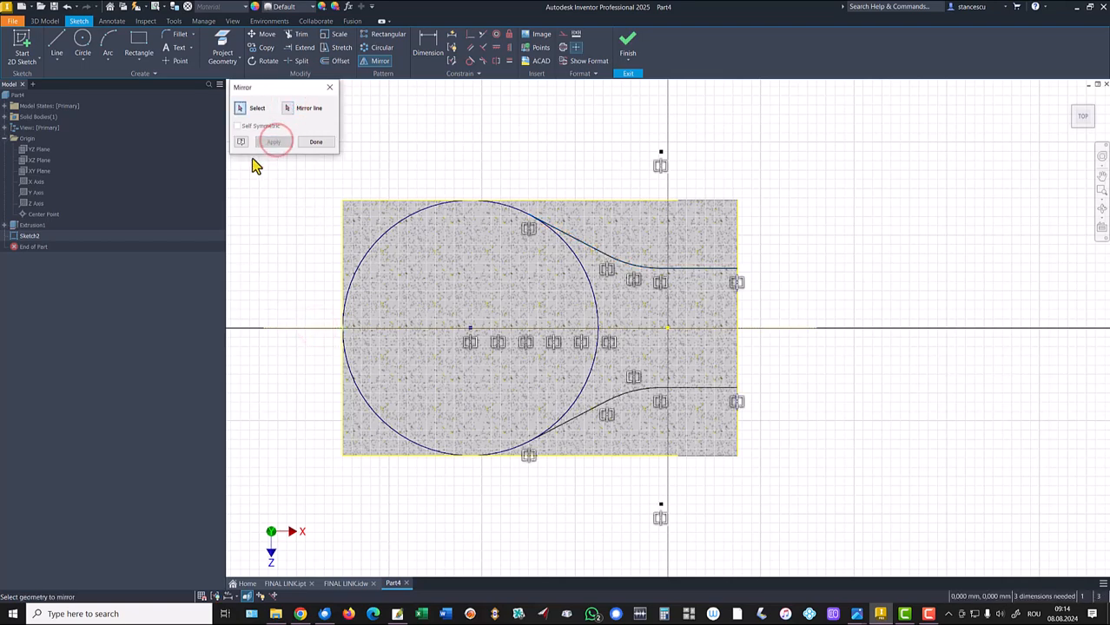
left_click(316, 143)
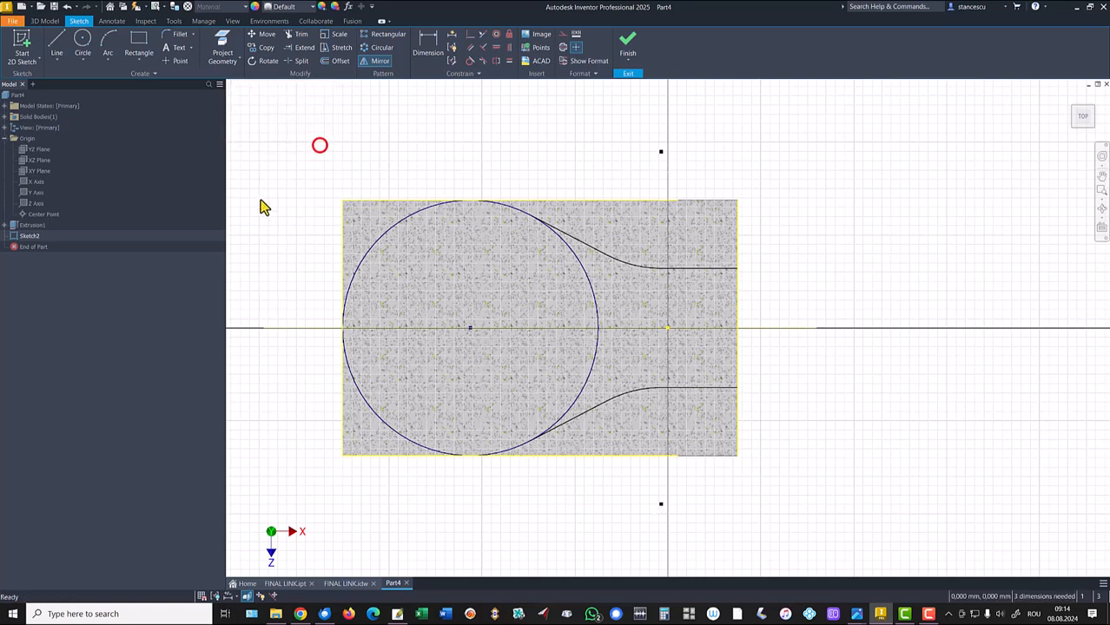
- Trim away the part of the circle between the two slanted lines
left_click(56, 48)
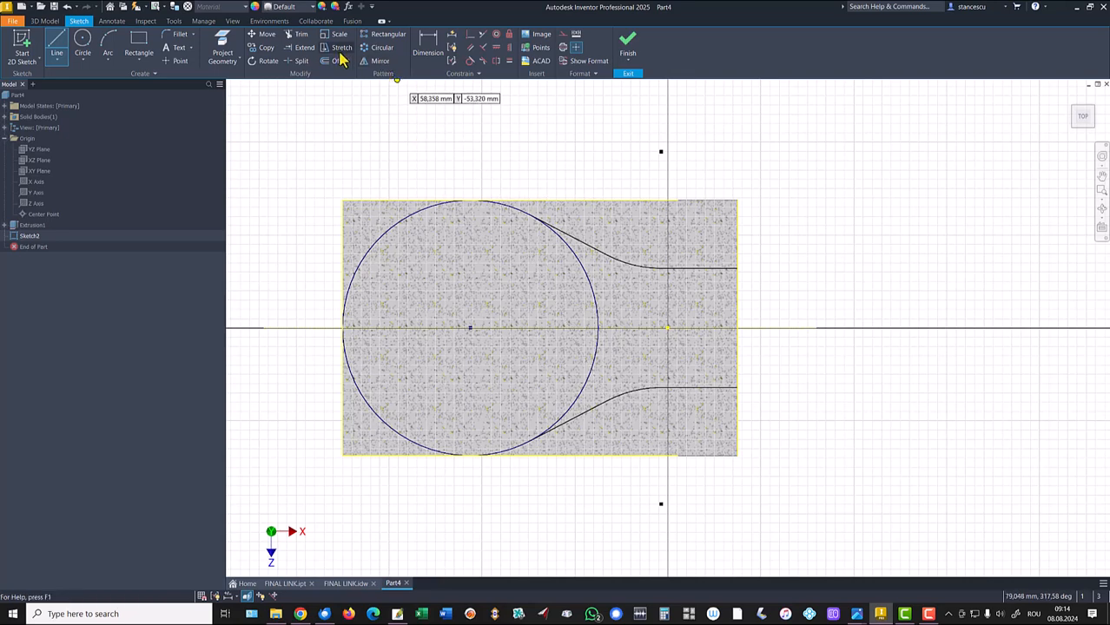
left_click(301, 35)
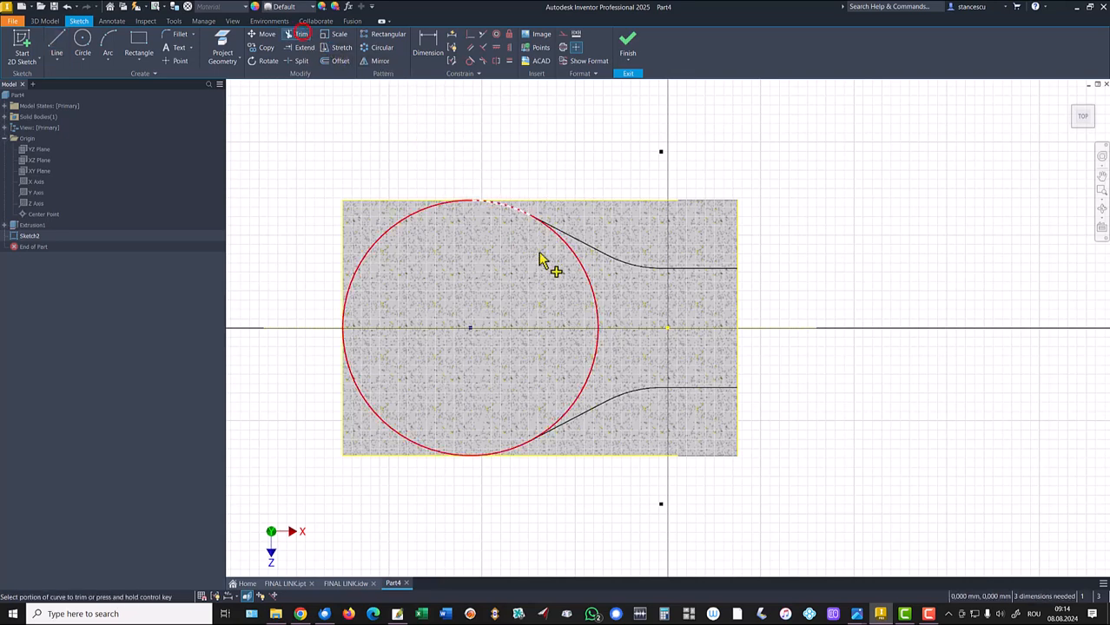
left_click(594, 306)
left_click(590, 368)
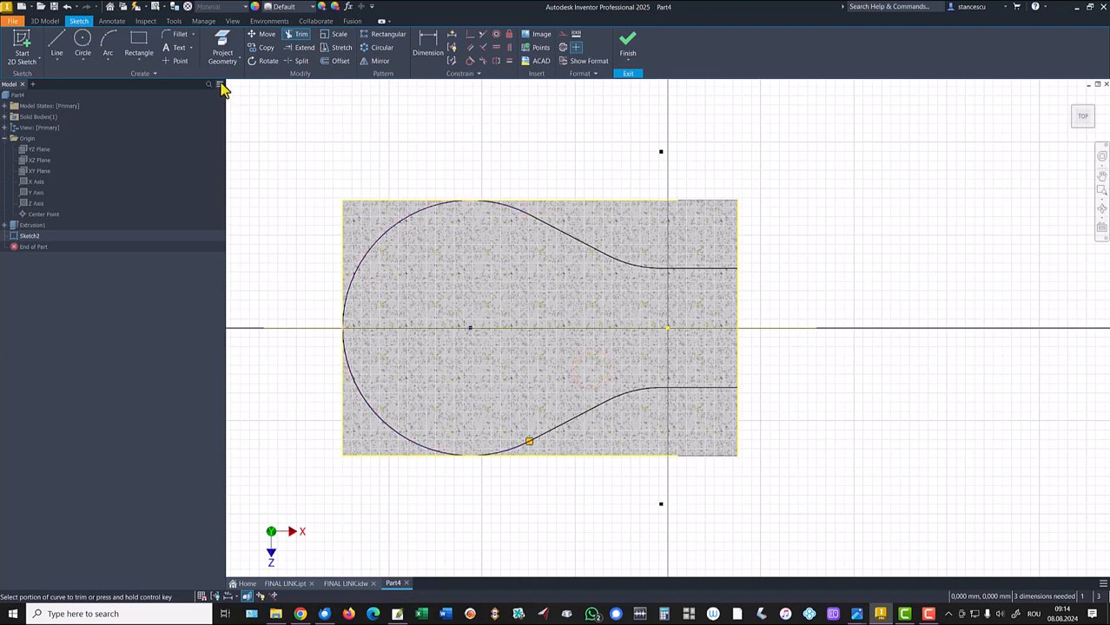
- Dimension the distance between the two horizontal lines as 30 mm
left_click(423, 49)
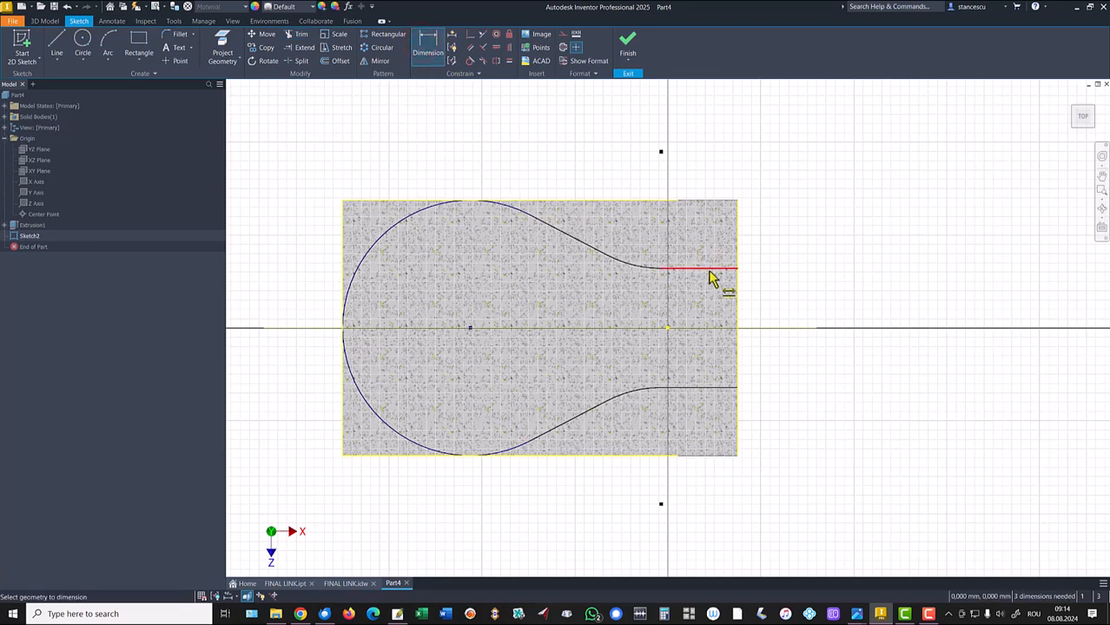
left_click(704, 388)
left_click(787, 348)
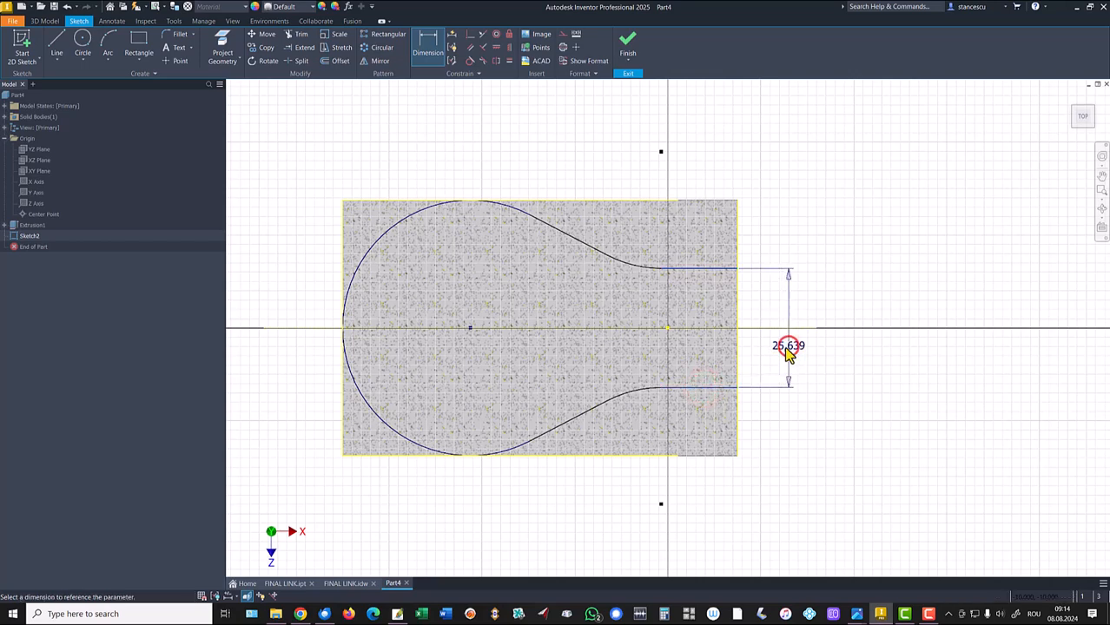
key("Return")
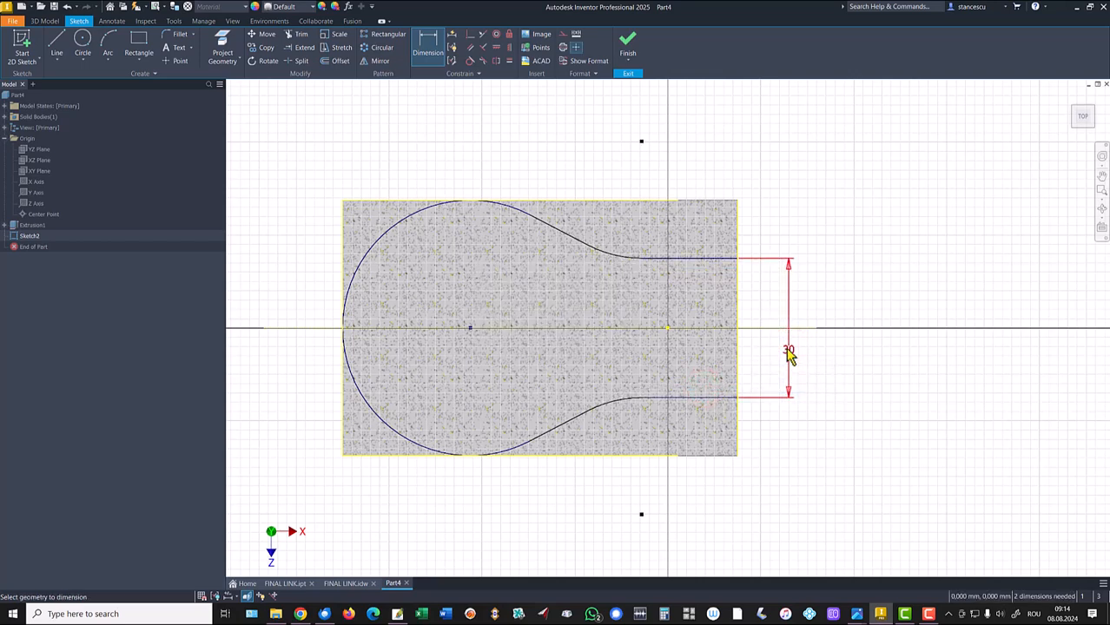
- Dimension the upper tangent arc with a radius of 20 mm
left_click(601, 255)
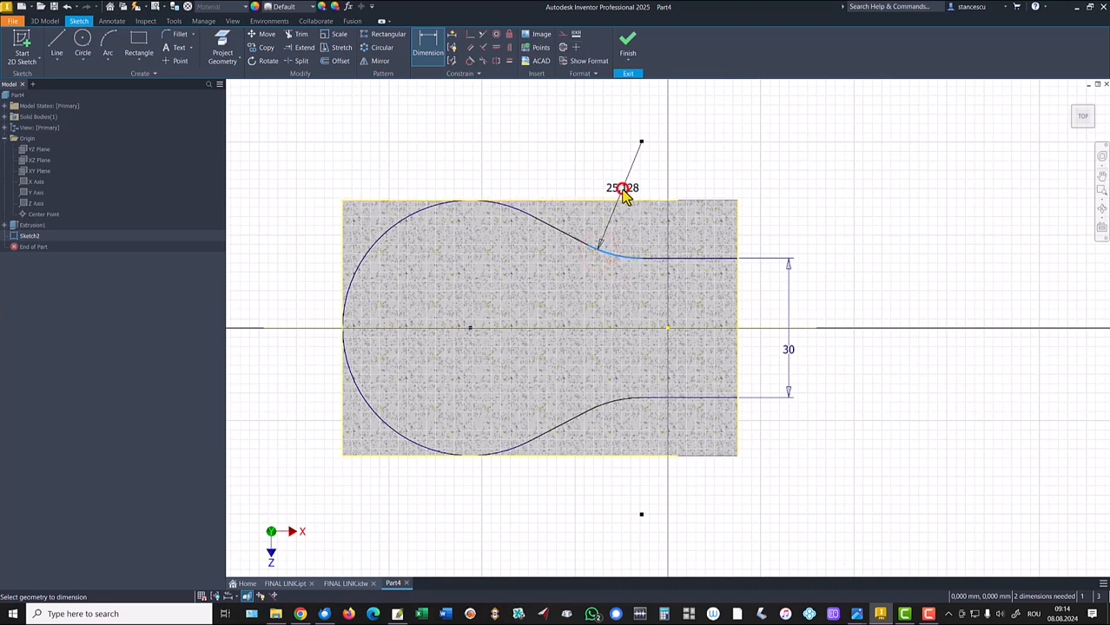
left_click(622, 190)
type("4")
key("BackSpace")
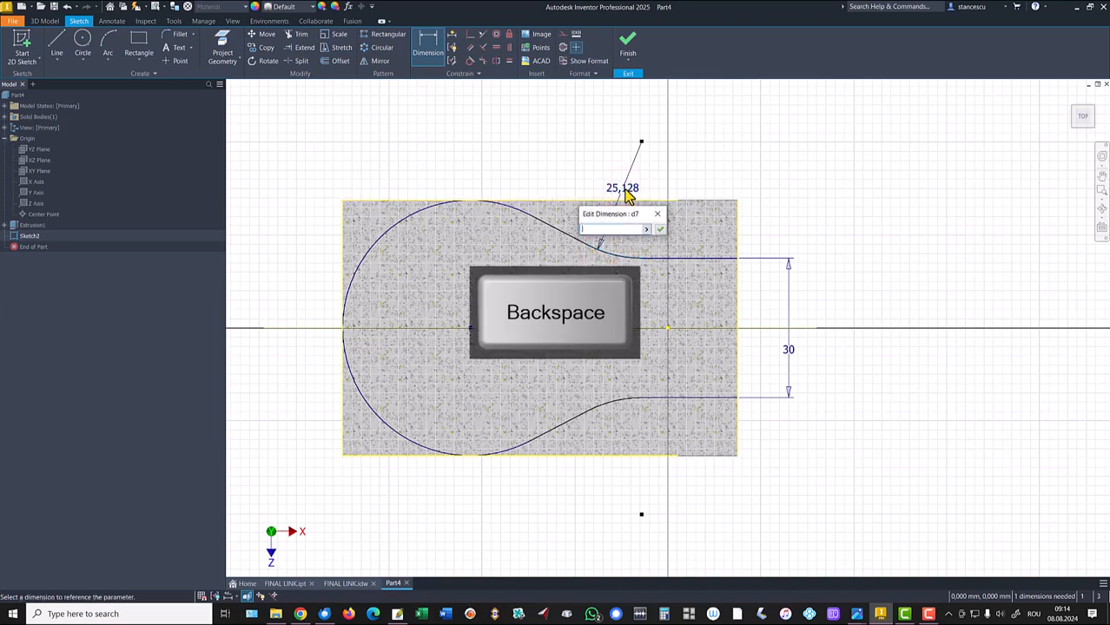
key("Return")
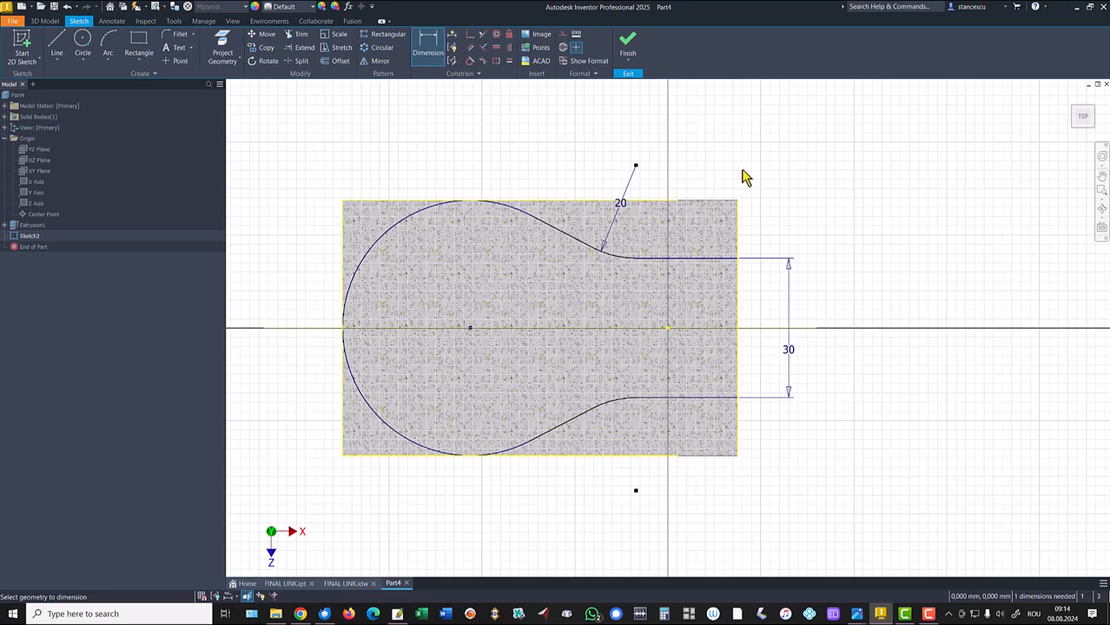
- Dimension the angle between the upper slanted line and the projected X axis as 30 degrees
left_click(556, 231)
left_click(313, 329)
left_click(292, 243)
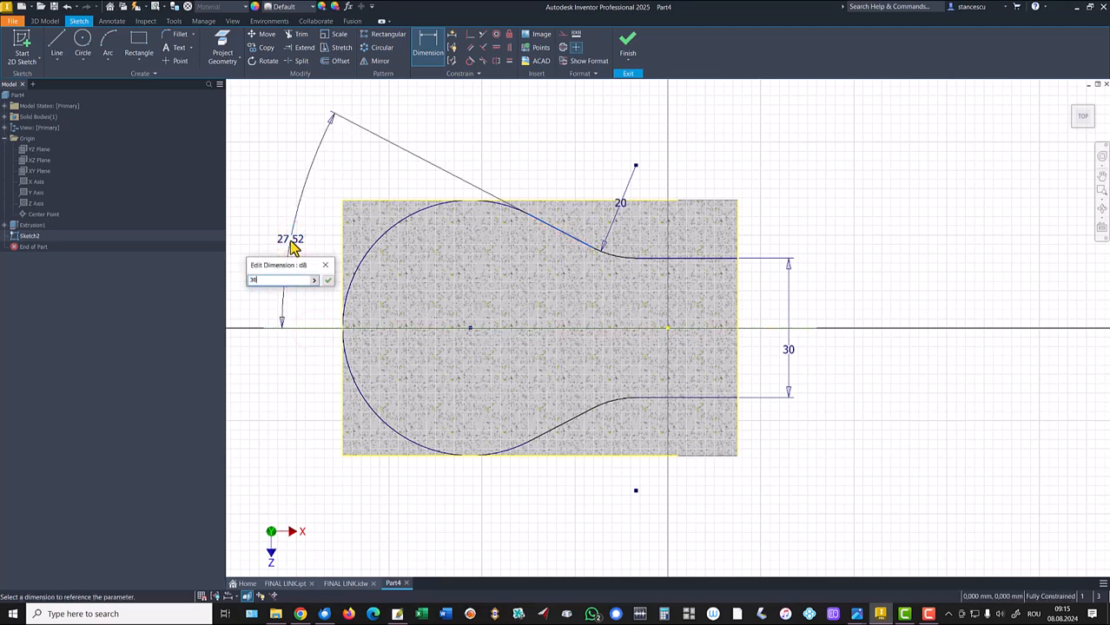
left_click(330, 280)
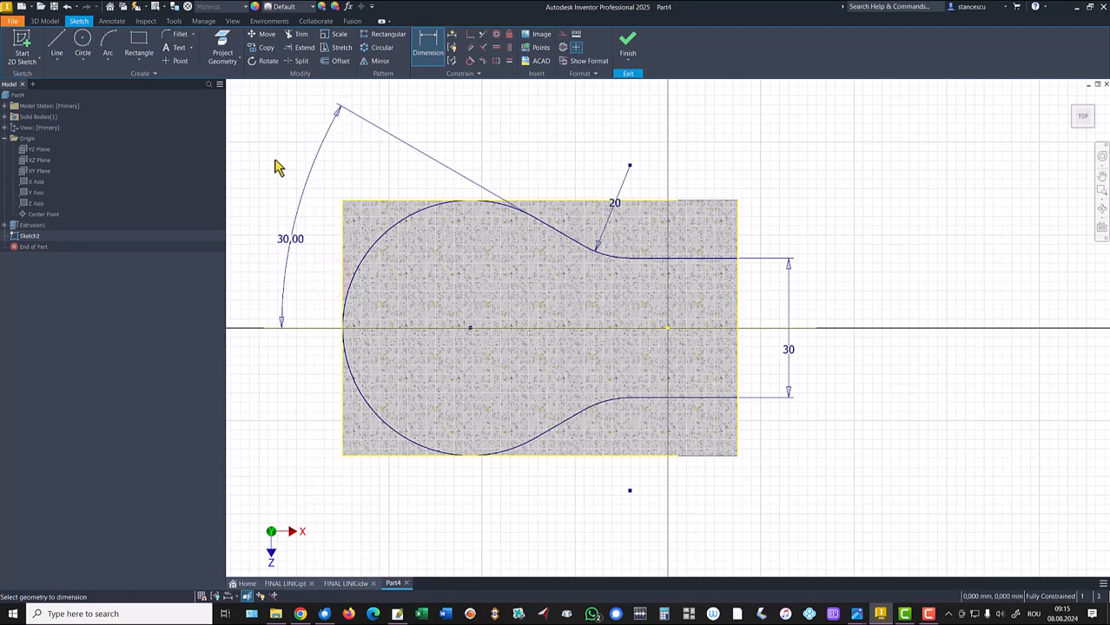
- Sketch a U-shaped slot outline inside the profile: two horizontal lines from the straight end edge joined by a tangent arc
left_click(56, 41)
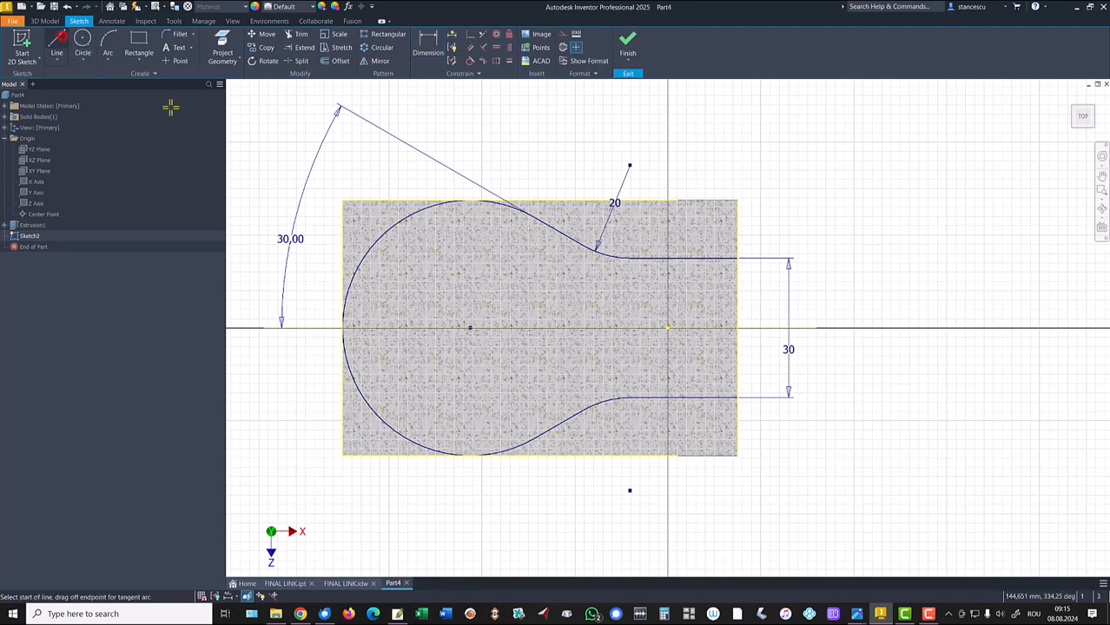
left_click(736, 288)
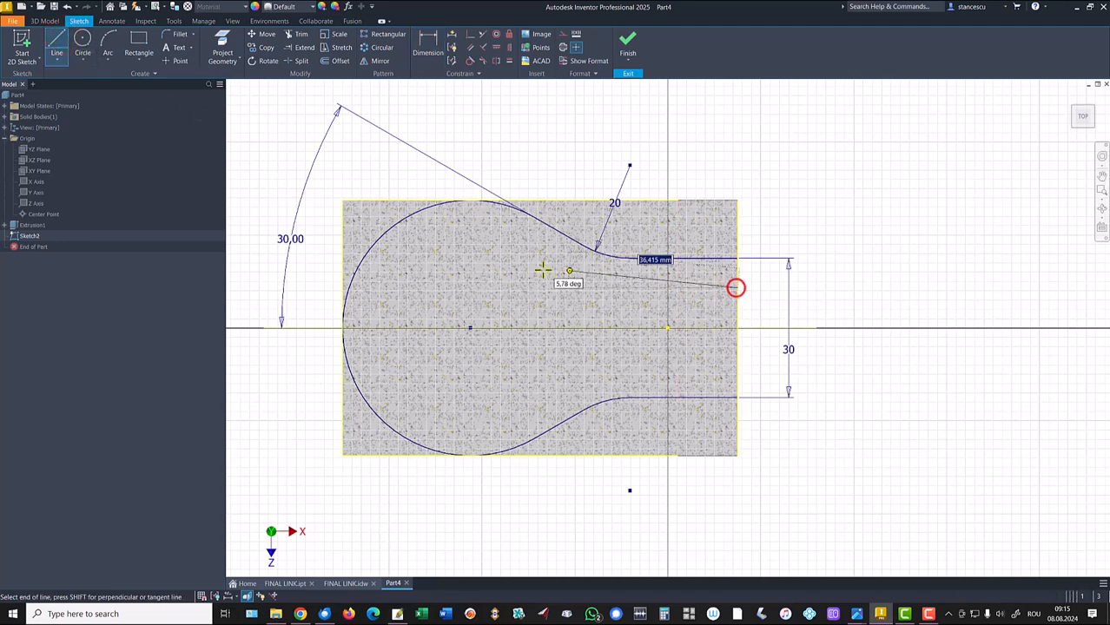
left_click(458, 289)
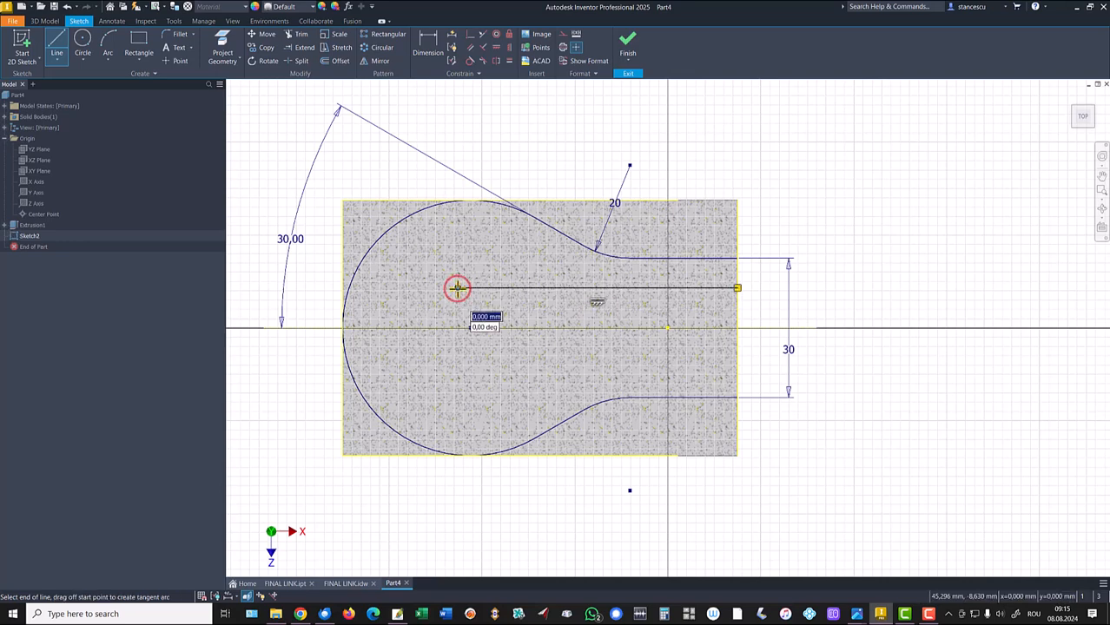
left_click_drag(458, 289, 458, 380)
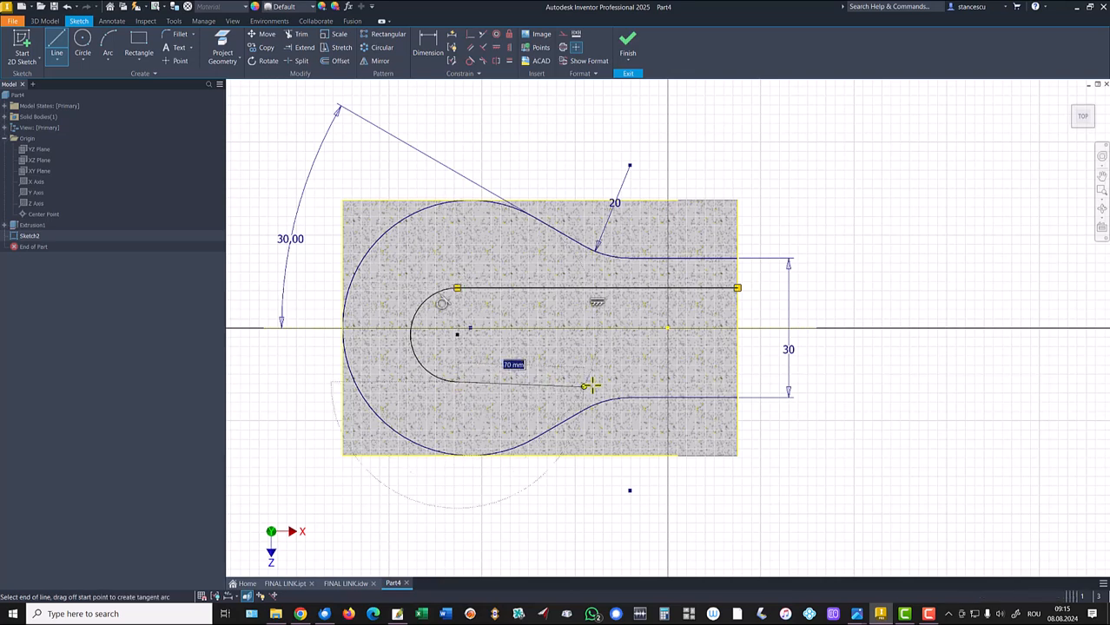
left_click(738, 381)
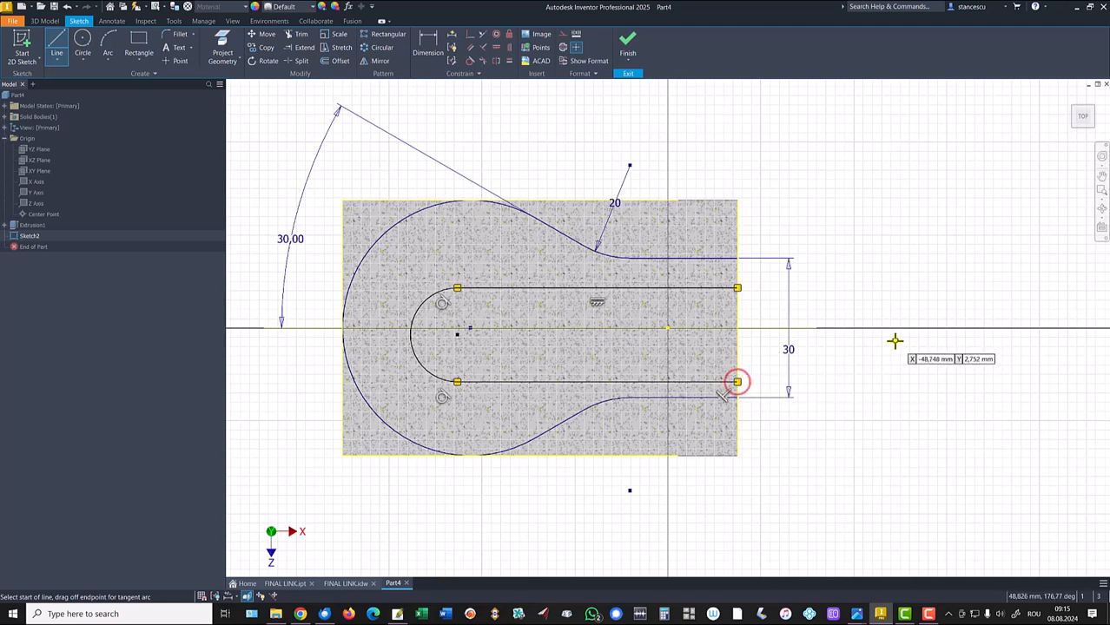
- Make the slot arc's centre coincident with the centre of the large outer arc
left_click(470, 36)
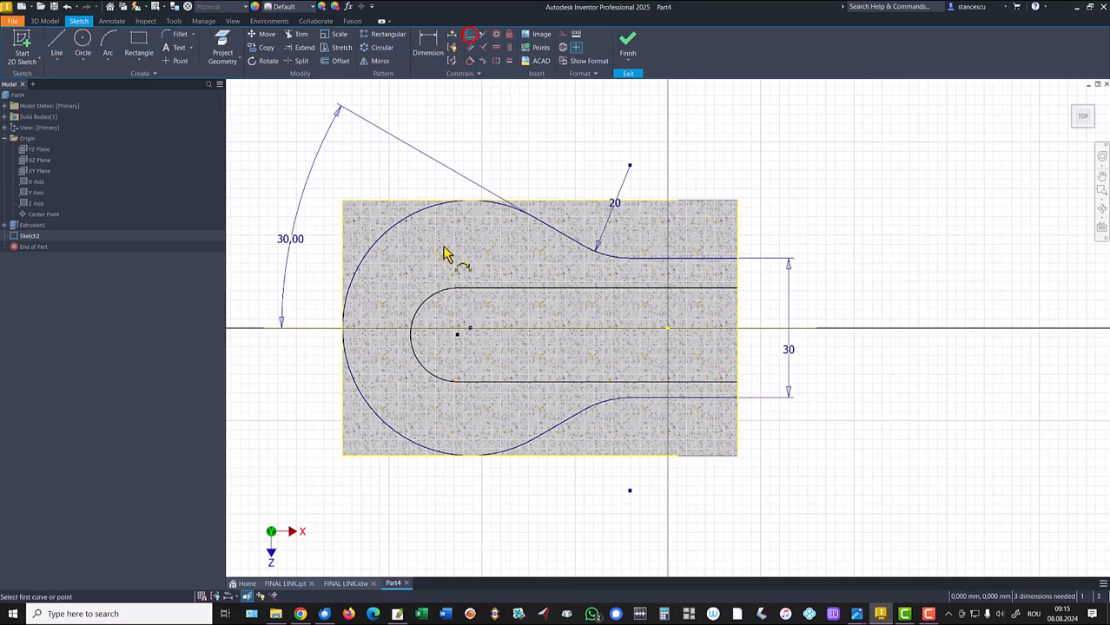
left_click(458, 334)
left_click(470, 330)
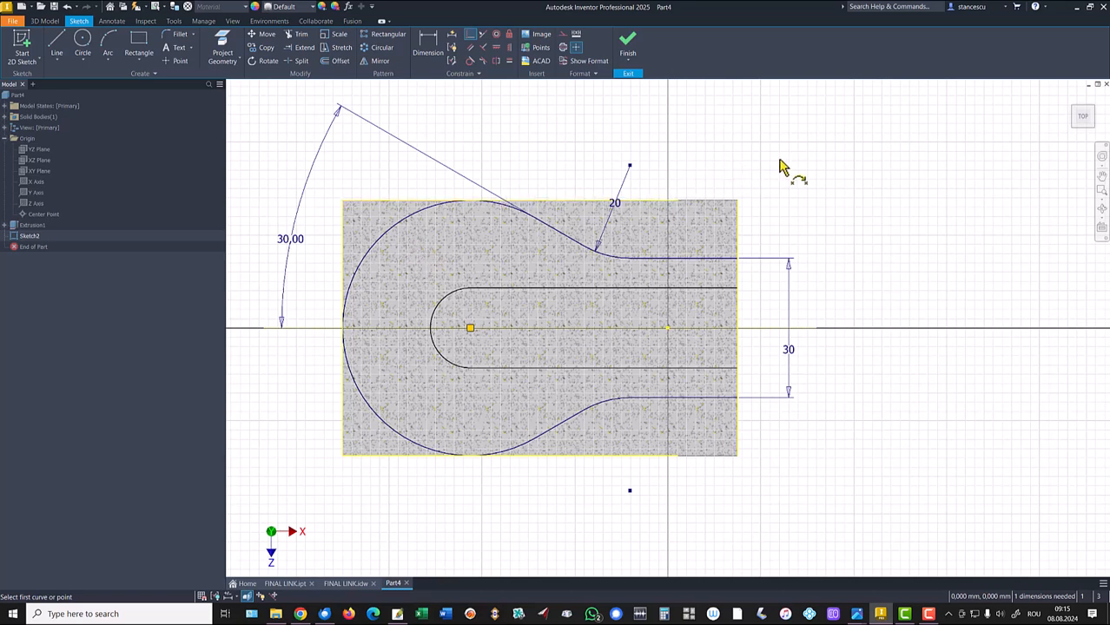
- Dimension the distance between the slot's two horizontal lines as 15 mm
left_click(429, 41)
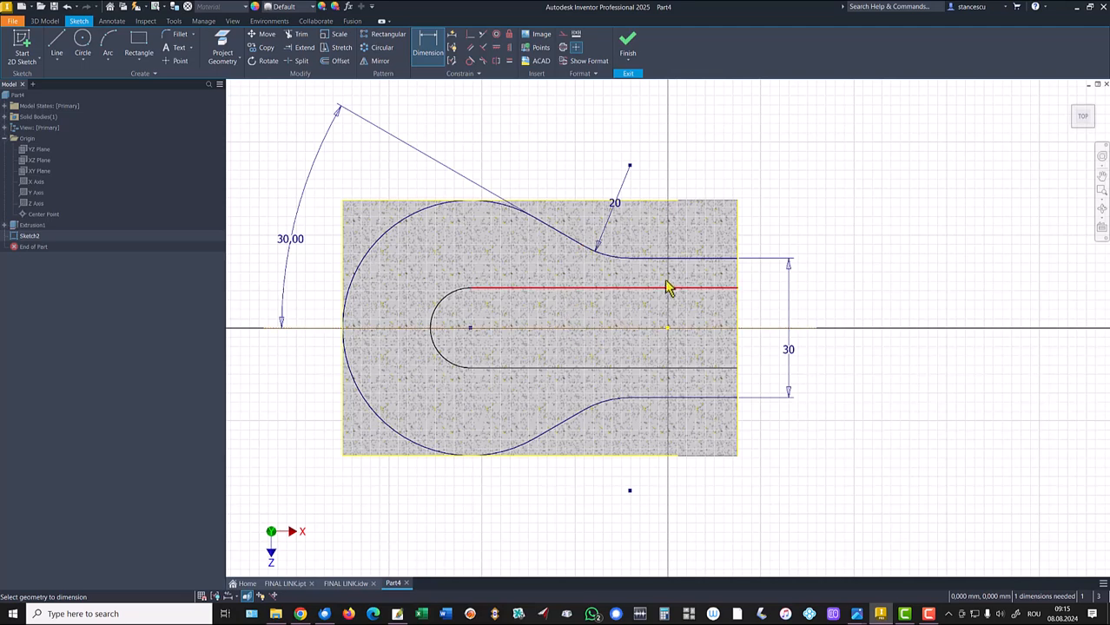
left_click(707, 289)
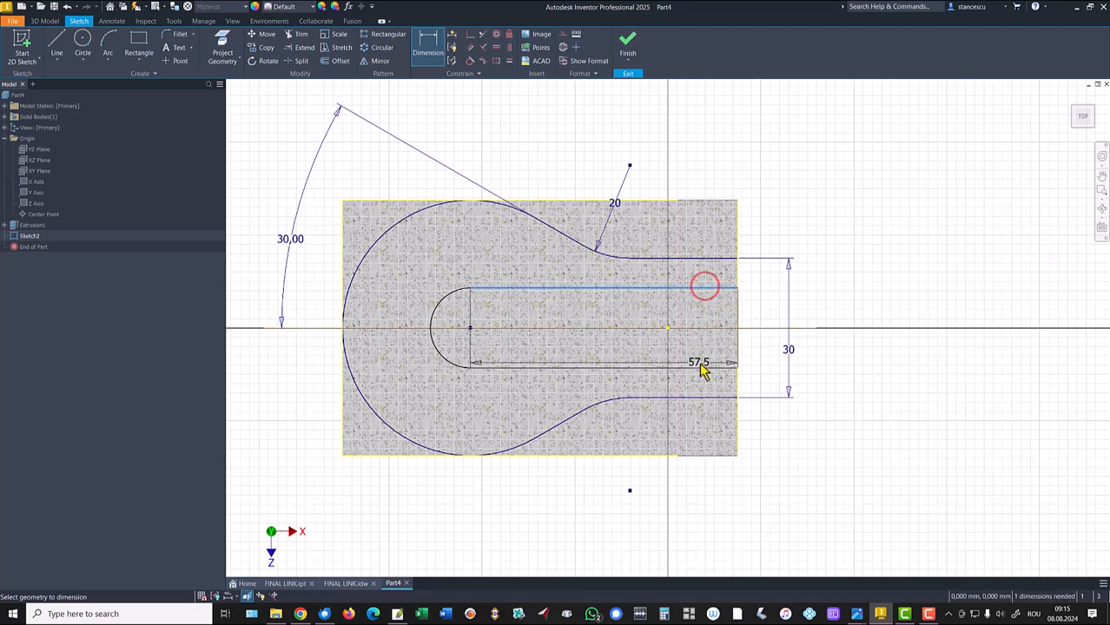
left_click(698, 368)
left_click(761, 343)
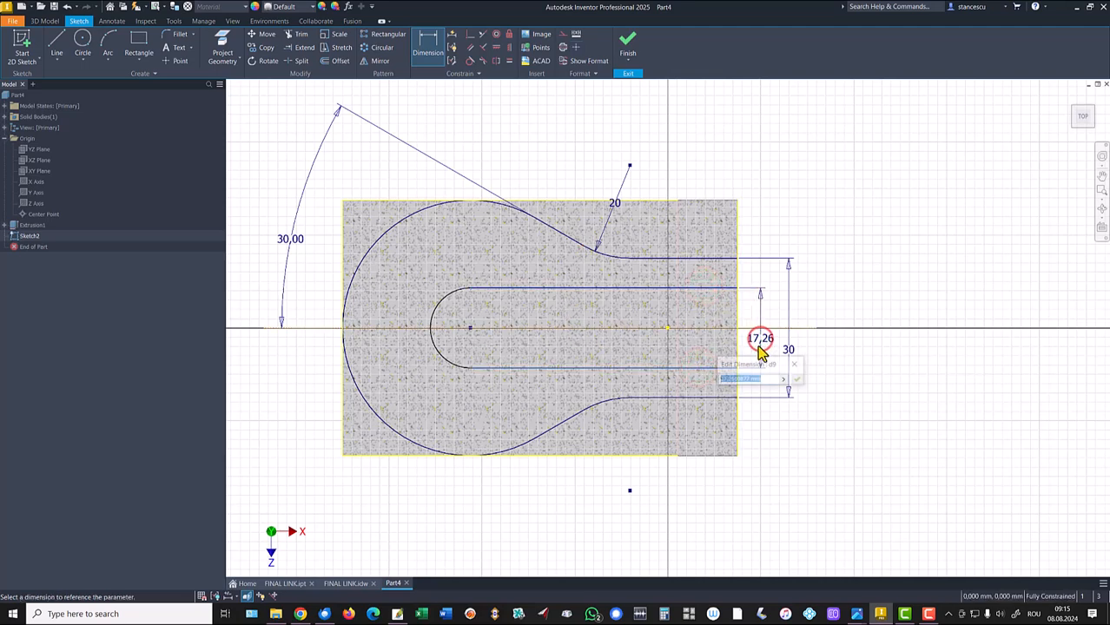
type("15")
key("Return")
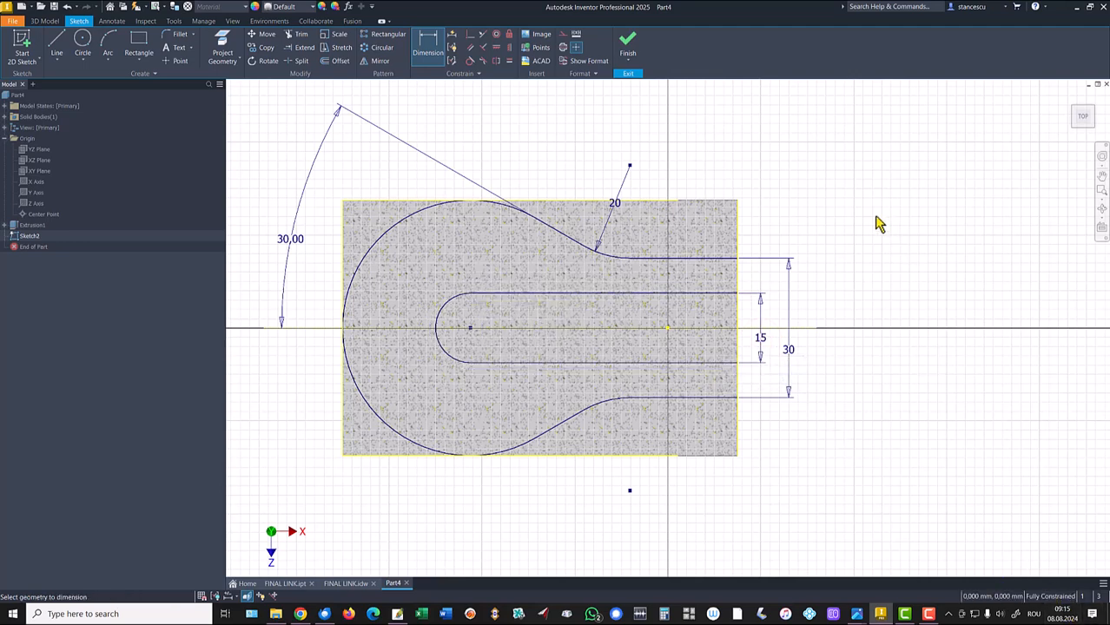
- Finish the sketch and extrude the U-shaped profile symmetrically through all, using the Intersect operation with the existing body
left_click(627, 42)
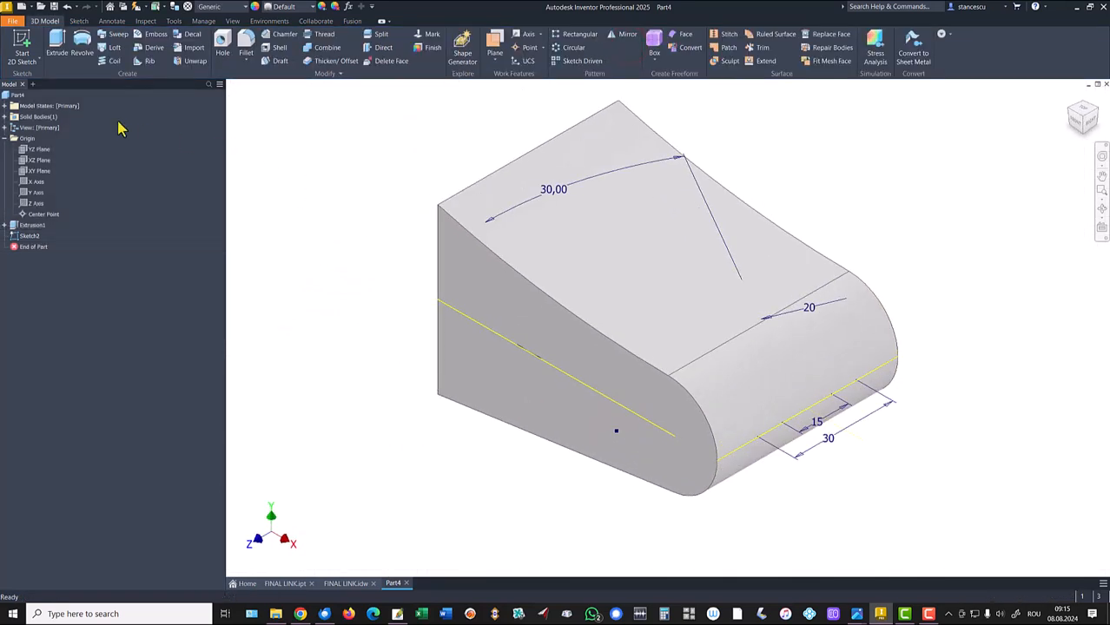
left_click(57, 42)
left_click(653, 372)
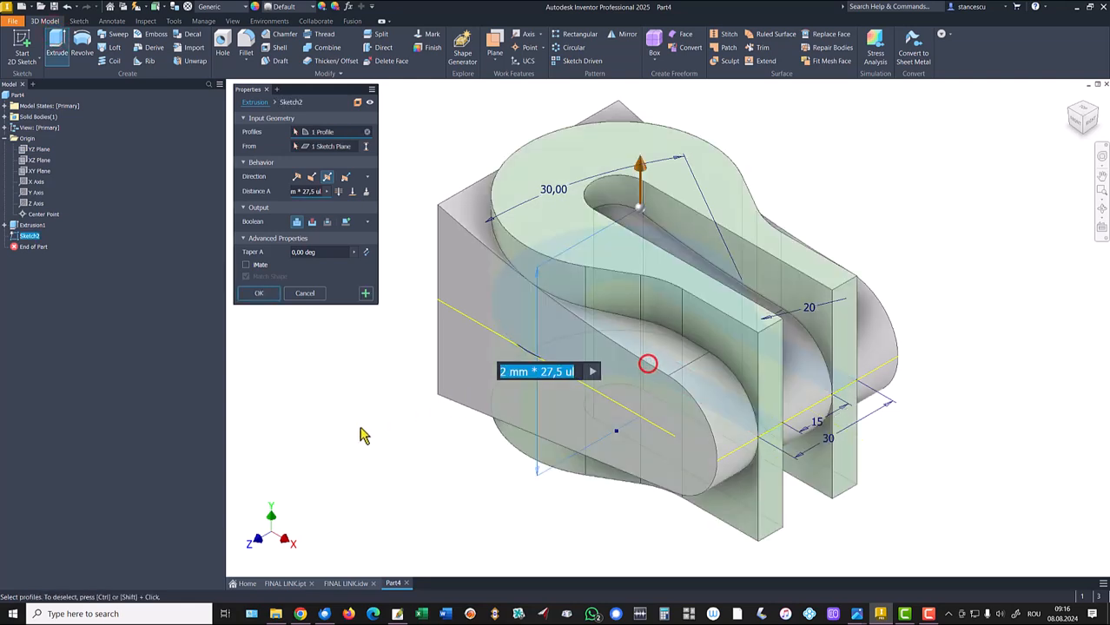
left_click(339, 193)
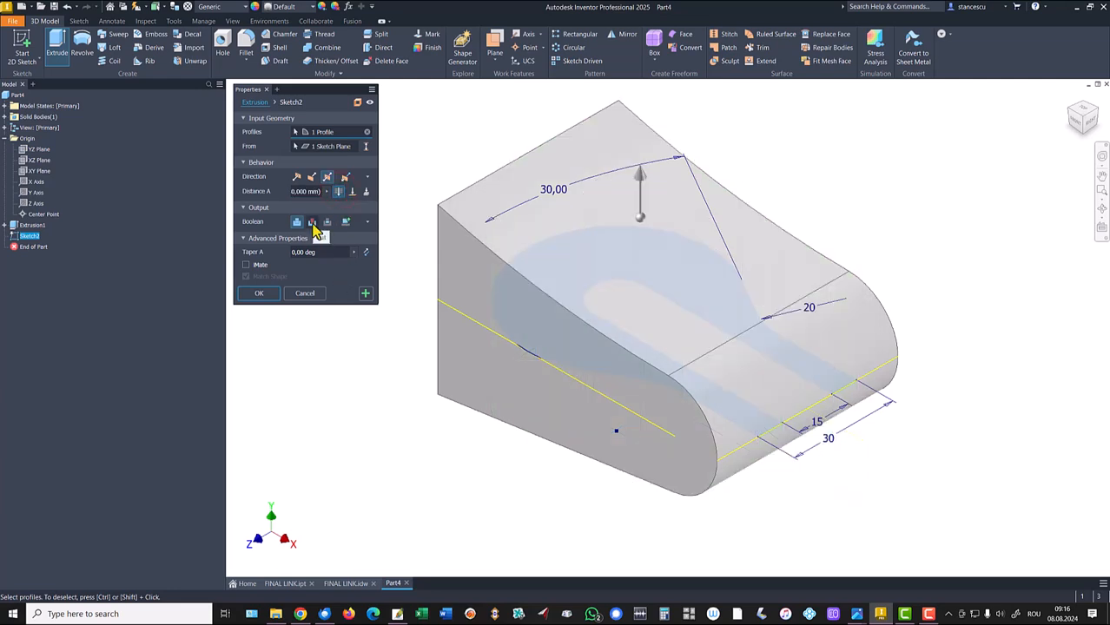
left_click(326, 221)
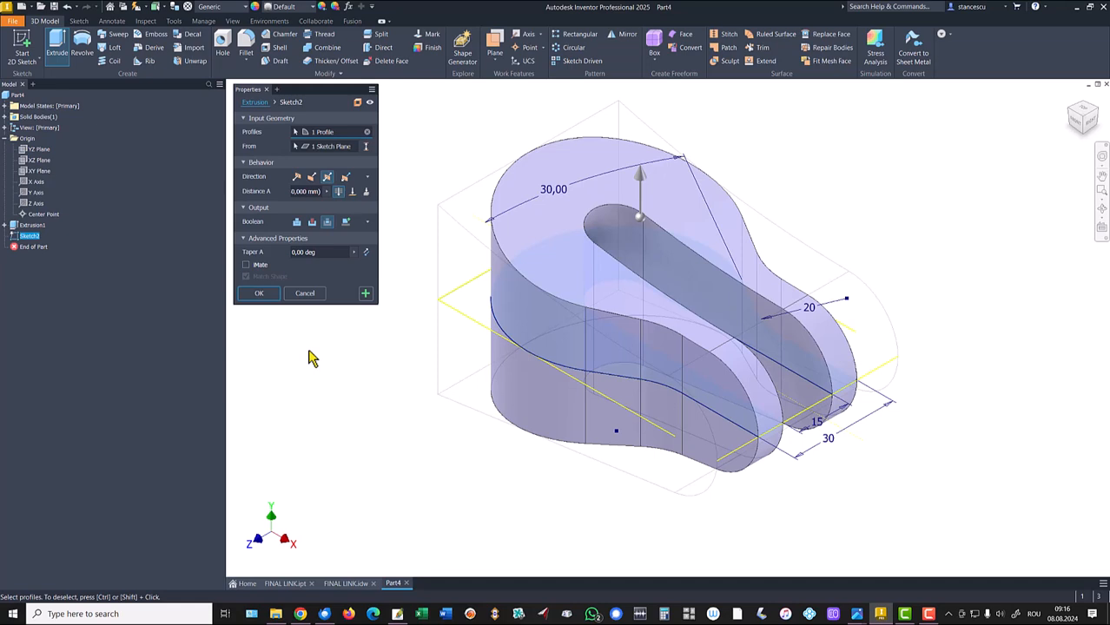
left_click(258, 294)
- Examine the finished FINAL LINK model's inner pocket and web and the FINAL LINK drawing views, and return to Part4
left_click(294, 584)
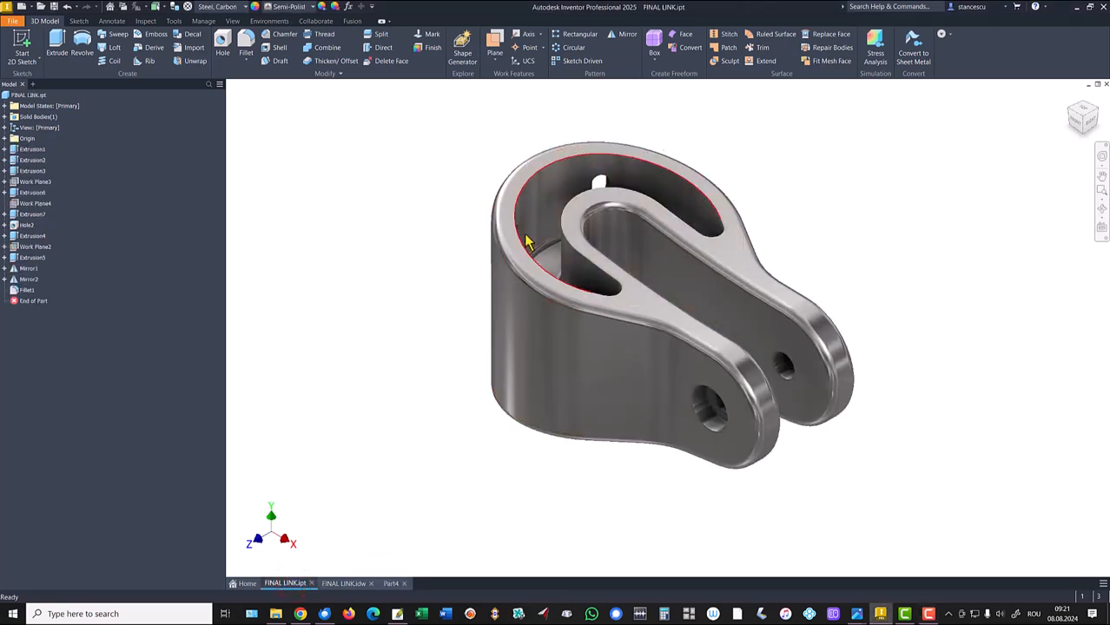
middle_click_drag(540, 209, 485, 469, "shift")
middle_click_drag(533, 330, 581, 272, "shift")
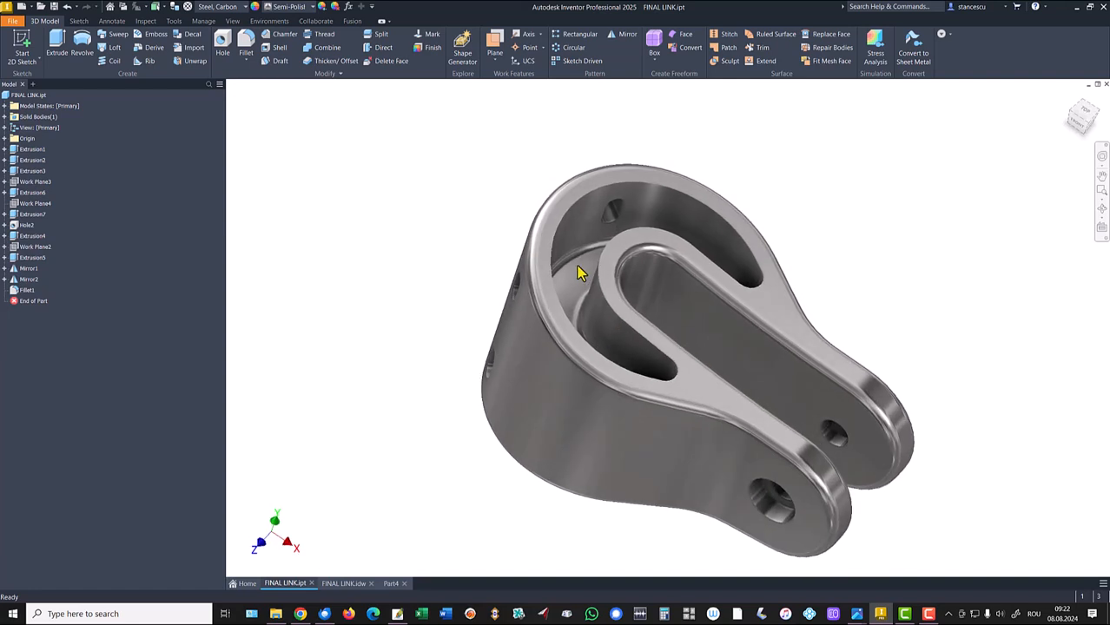
middle_click_drag(664, 228, 392, 576, "shift")
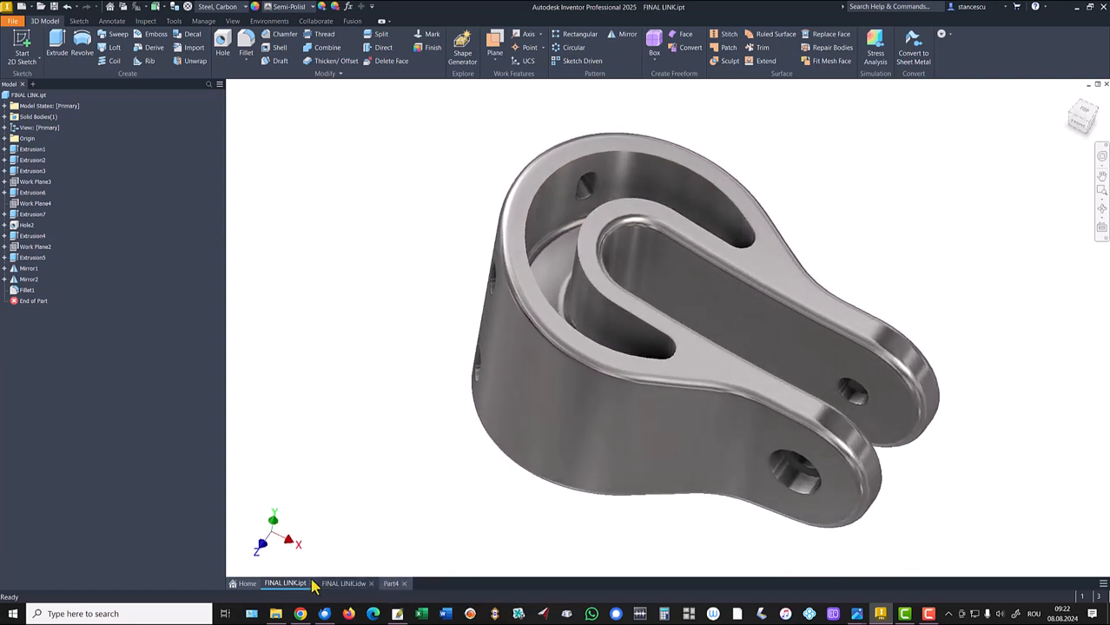
key("F6")
left_click(345, 584)
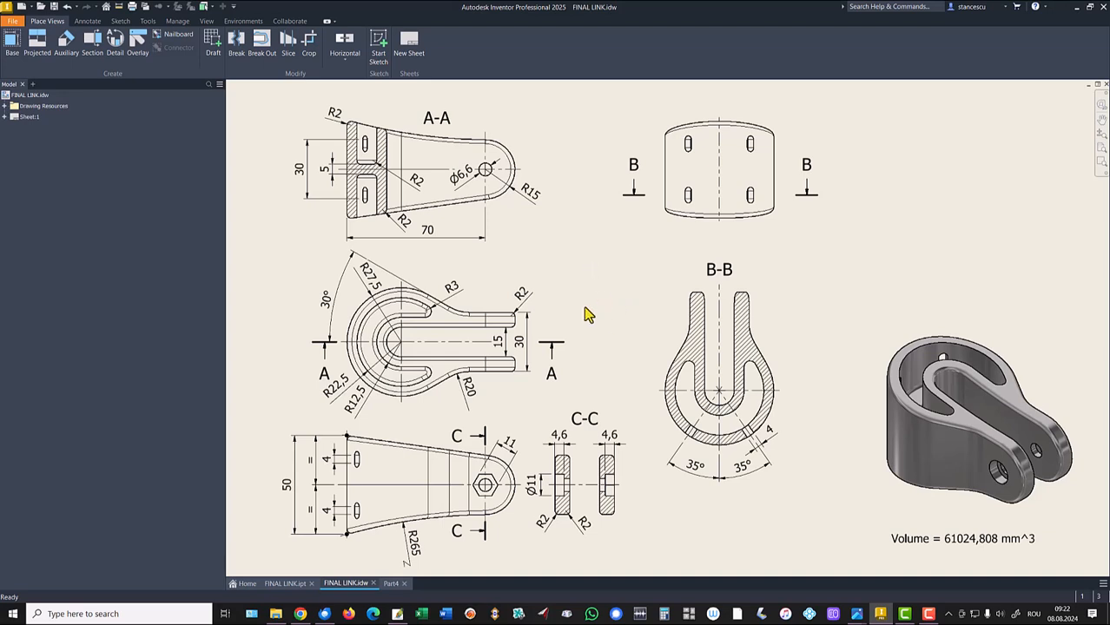
left_click(391, 585)
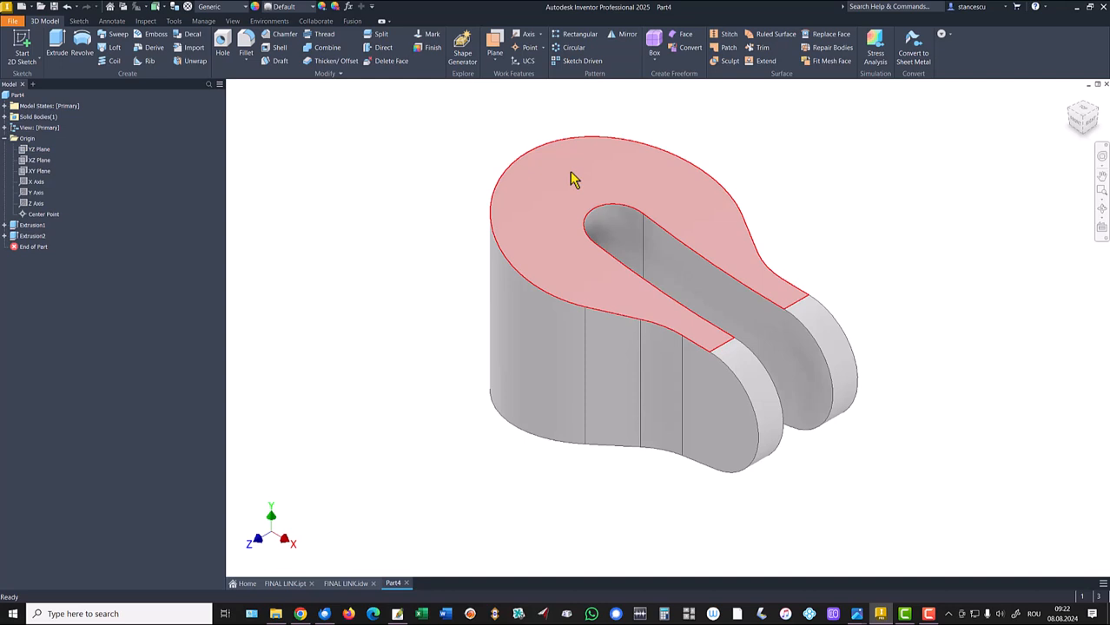
left_click(295, 236)
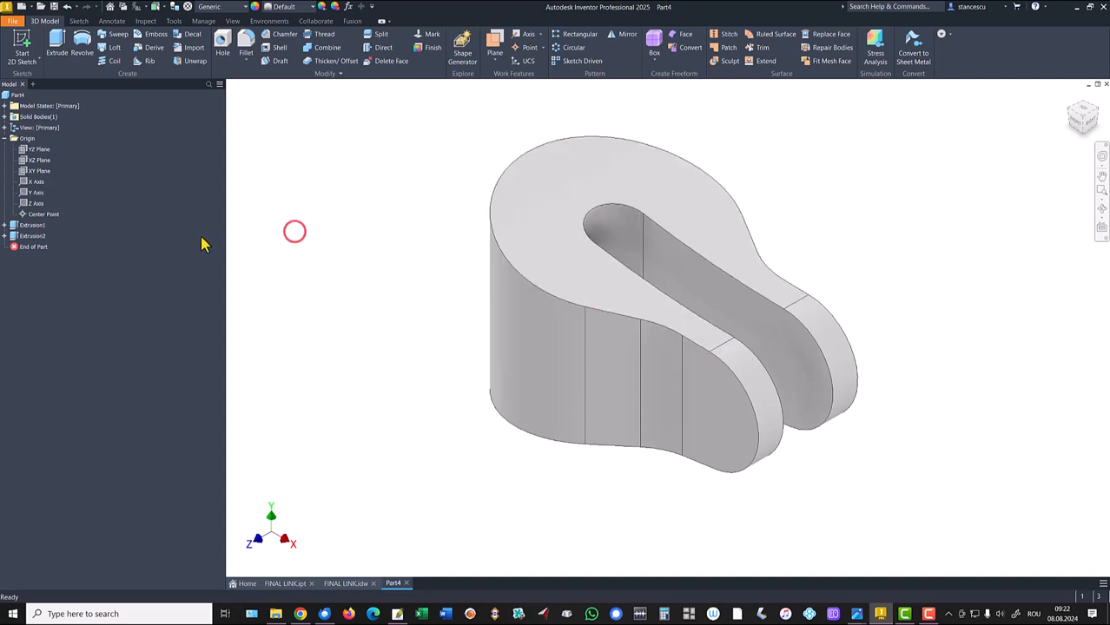
- Check the web thickness in the drawing and create a work plane offset upward from the XZ plane by half of that 5 mm
left_click(30, 163)
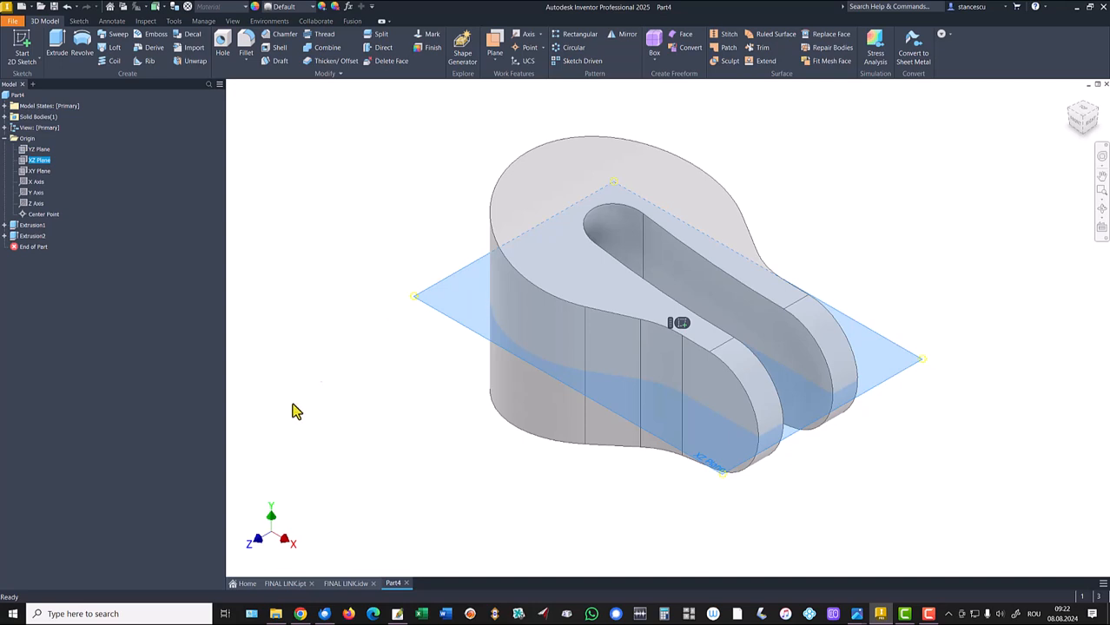
left_click(343, 583)
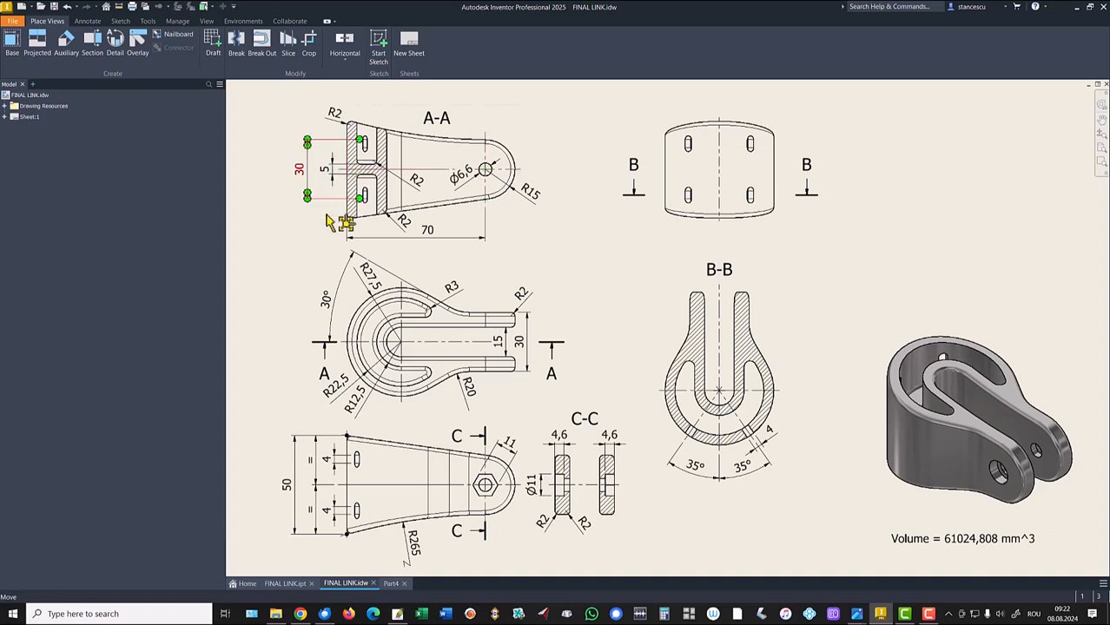
left_click(393, 585)
left_click(450, 224)
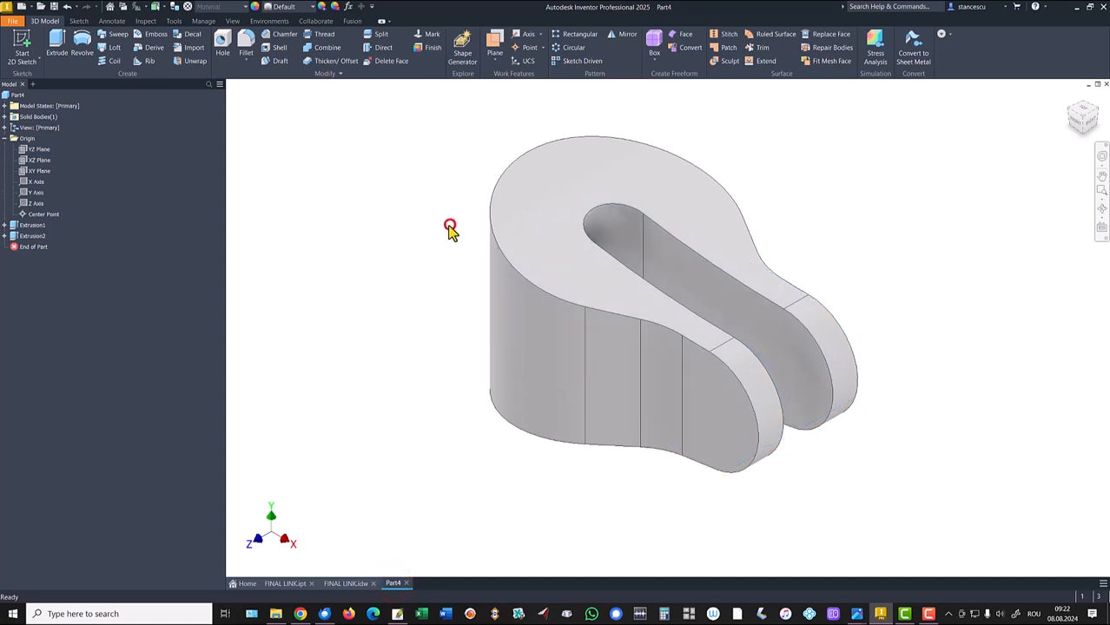
left_click(494, 43)
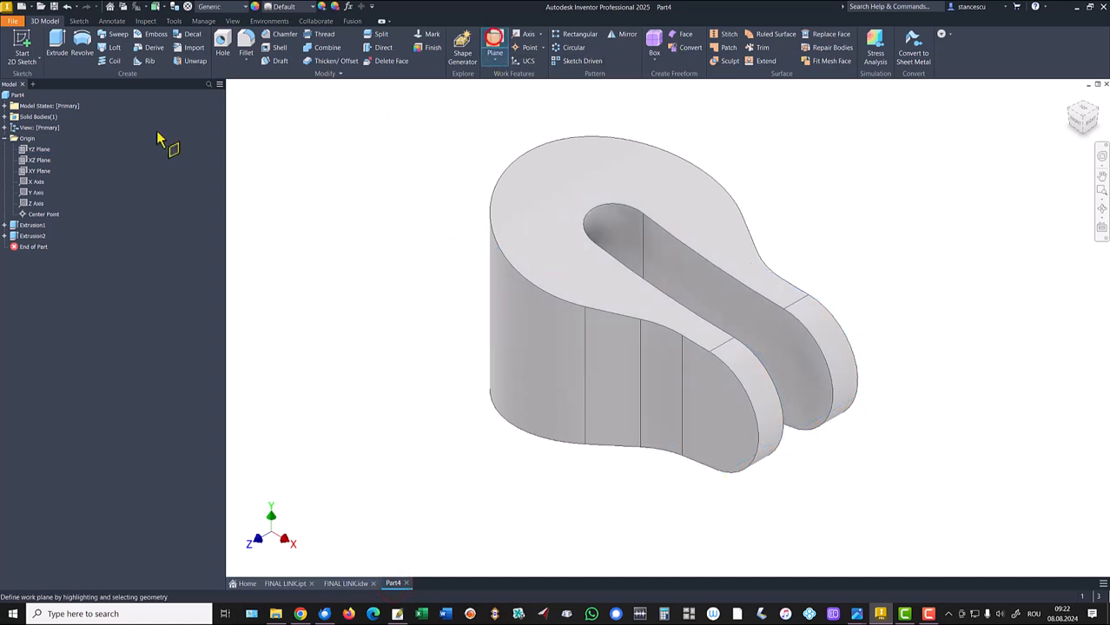
left_click(38, 162)
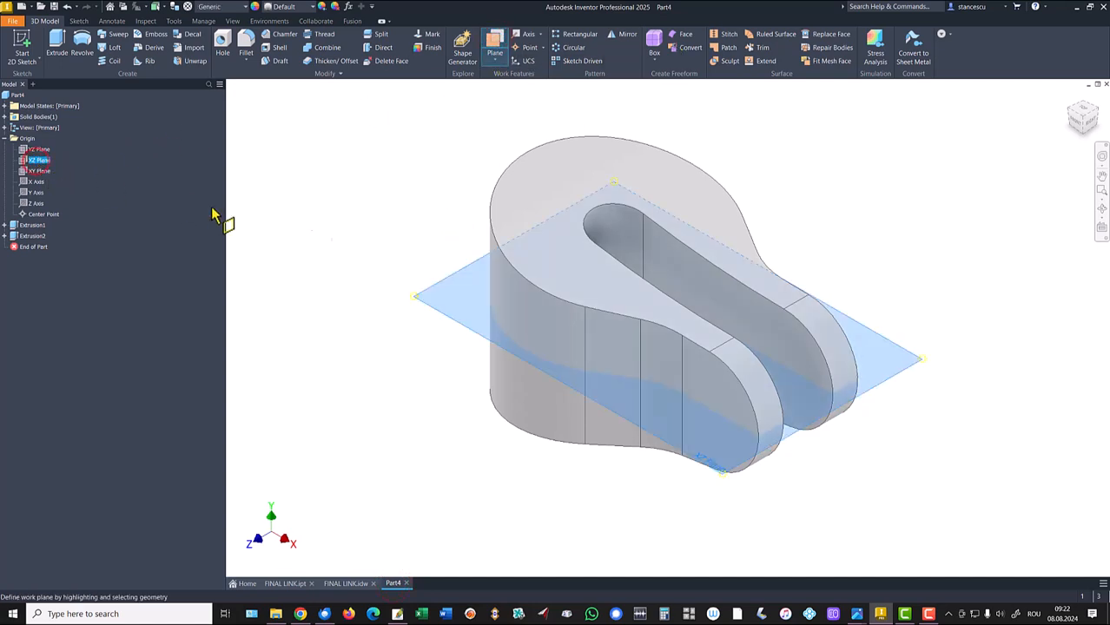
left_click_drag(443, 286, 454, 255)
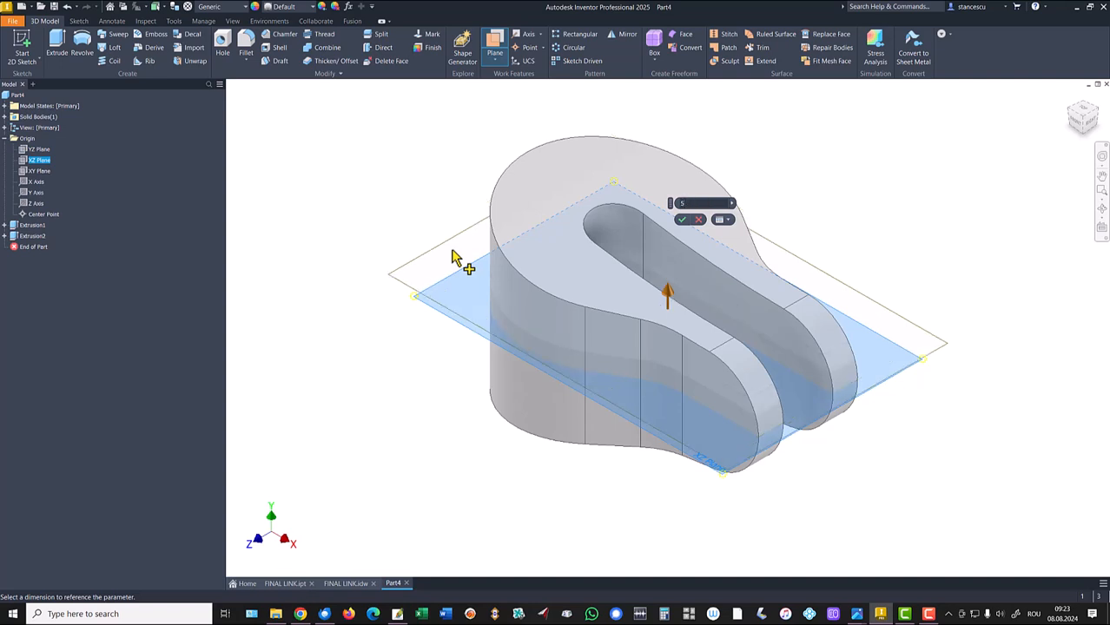
key("Return")
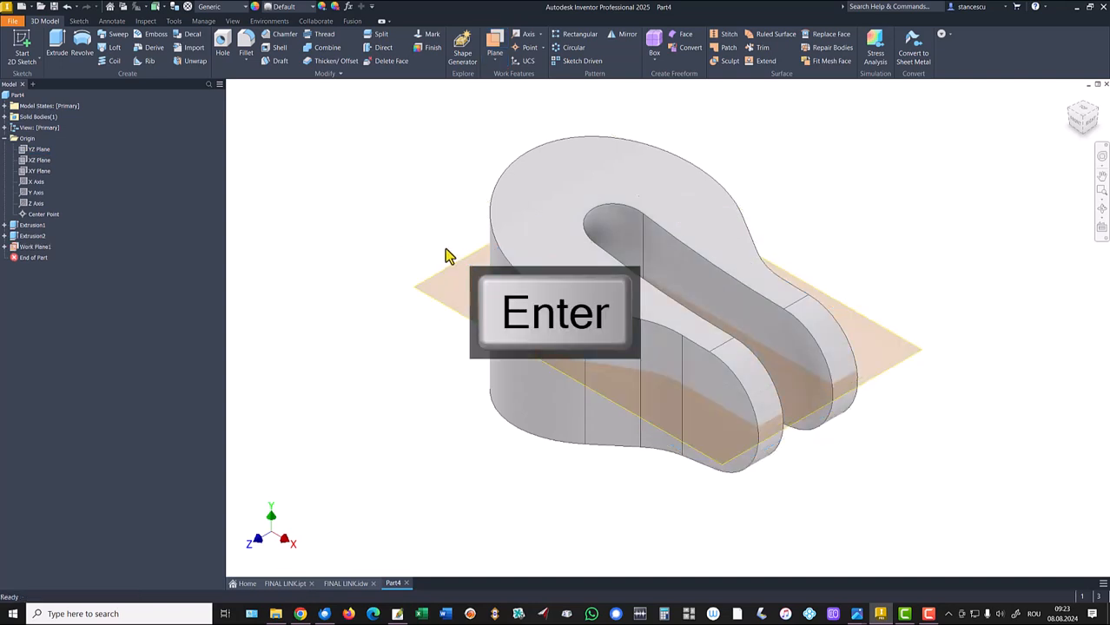
- Start a sketch on the offset work plane and slice the graphics at the sketch plane
left_click(462, 266)
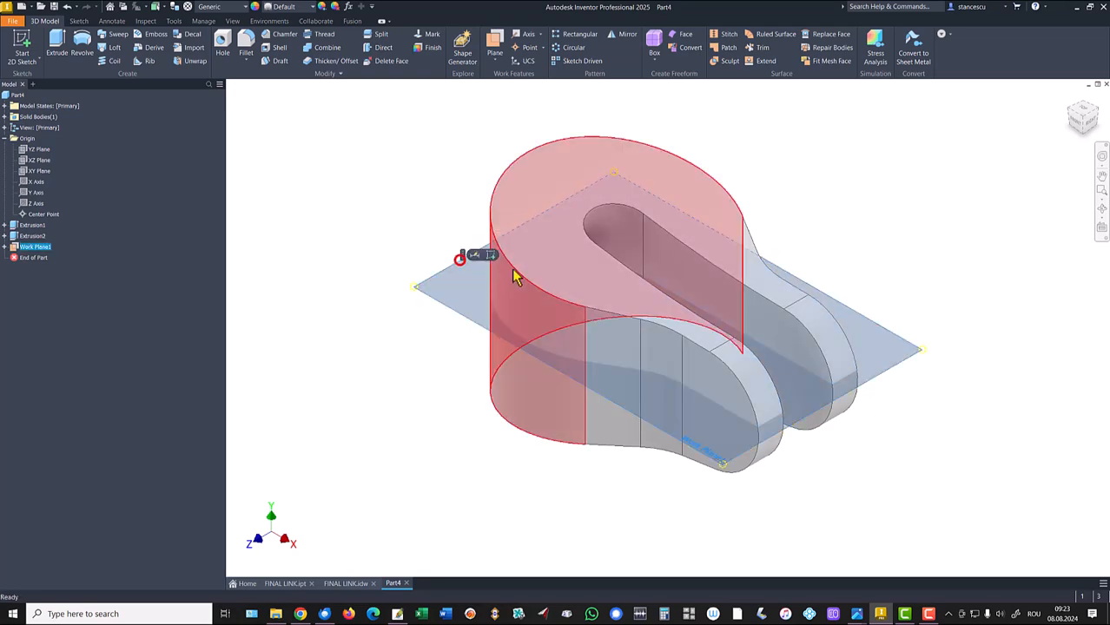
left_click(489, 254)
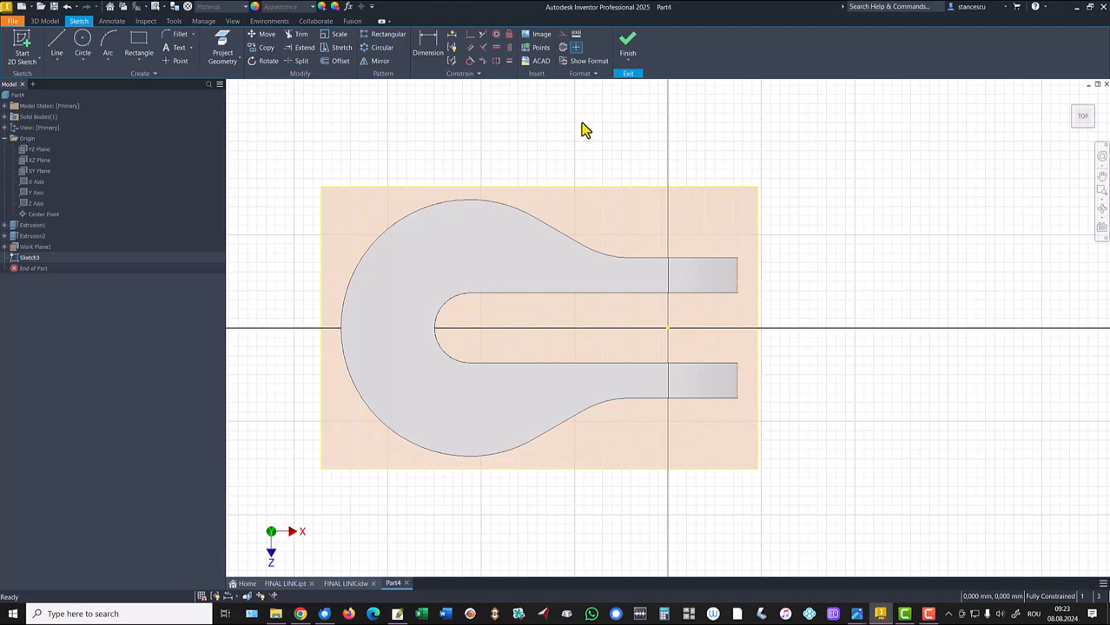
key("F7")
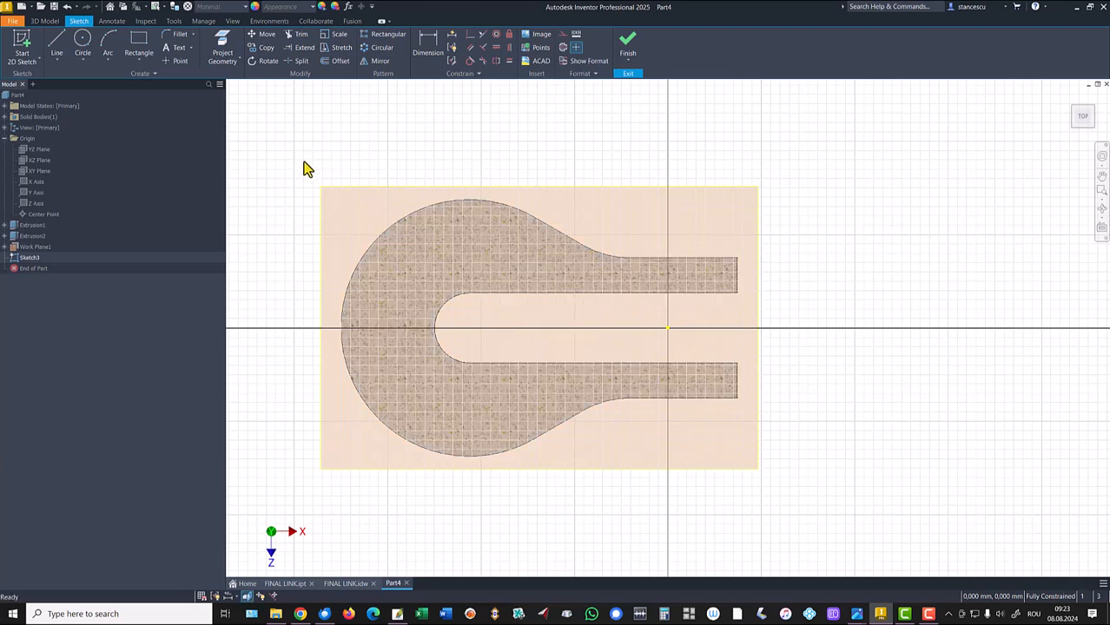
- Draw a circle of 22,5 mm radius on the horizontal axis, near the centre of the part's rounded end
left_click(84, 40)
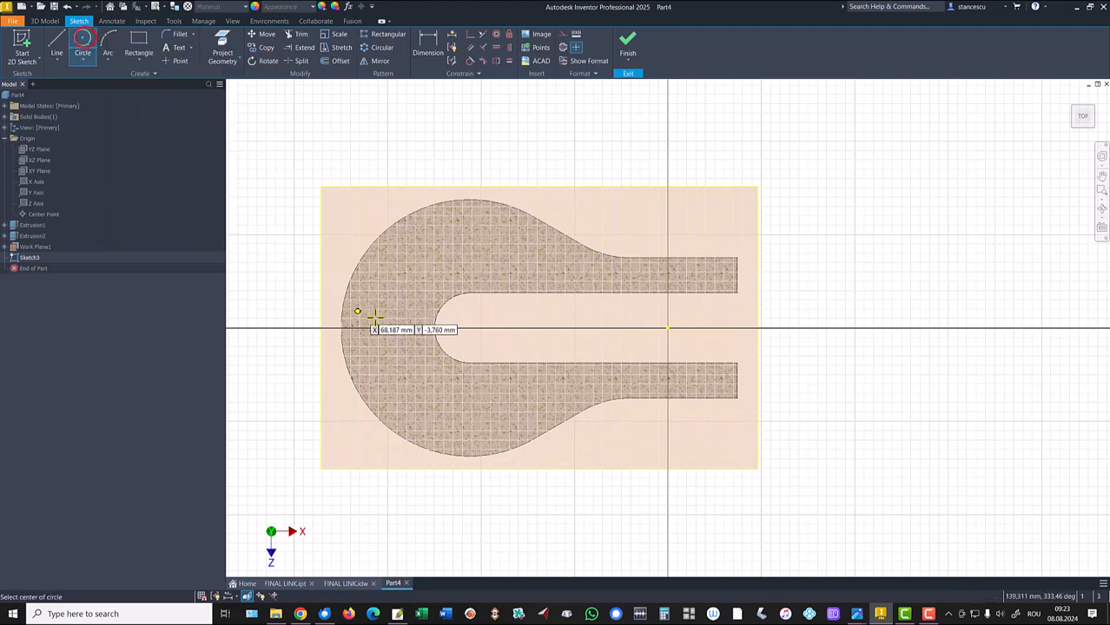
left_click(478, 327)
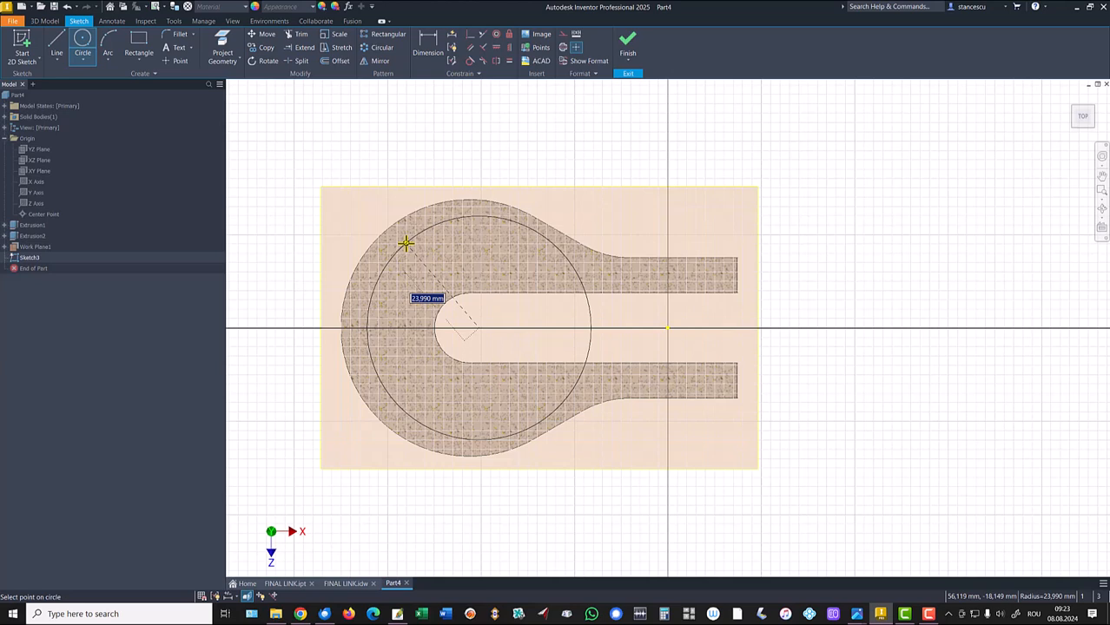
type("22,5")
key("Return")
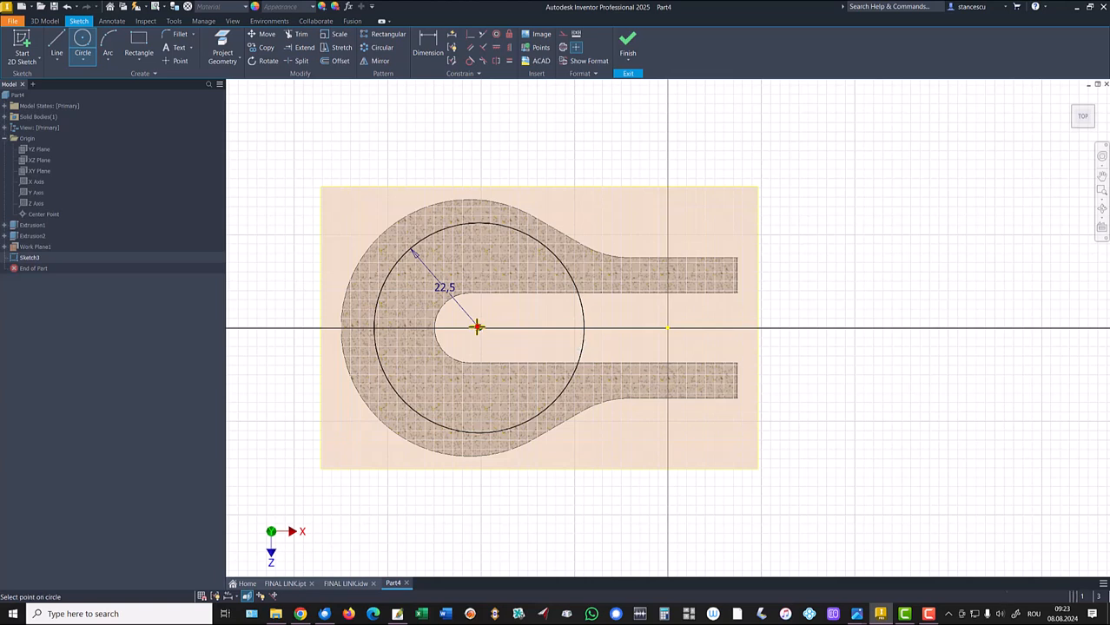
- Draw a circle of 12,5 mm radius concentric with the 22,5 mm circle
left_click(478, 328)
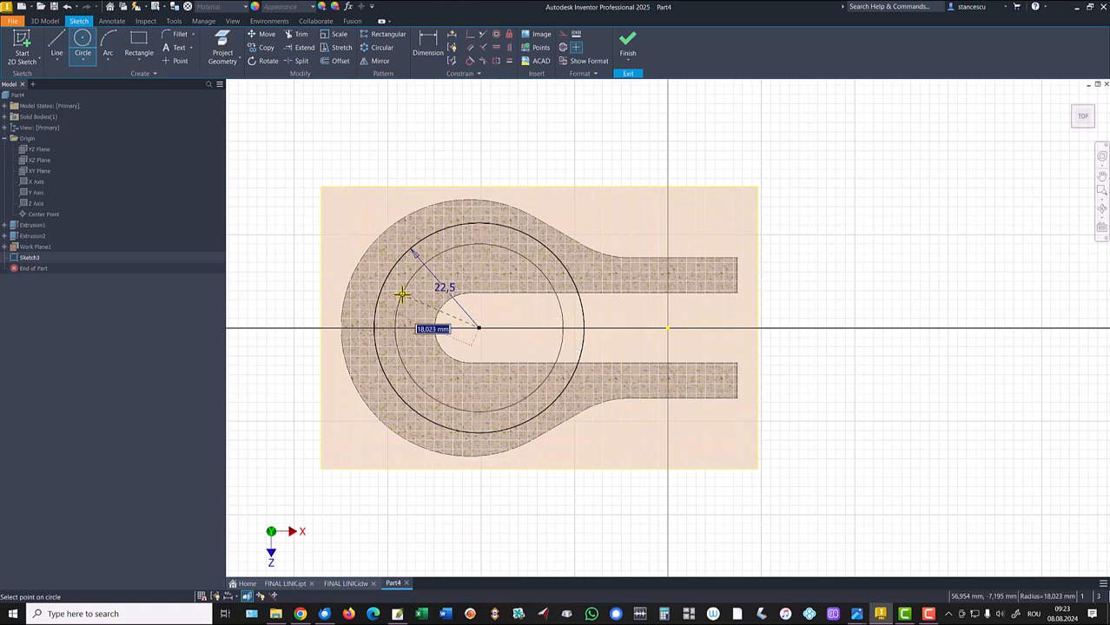
type("12,5")
key("Return")
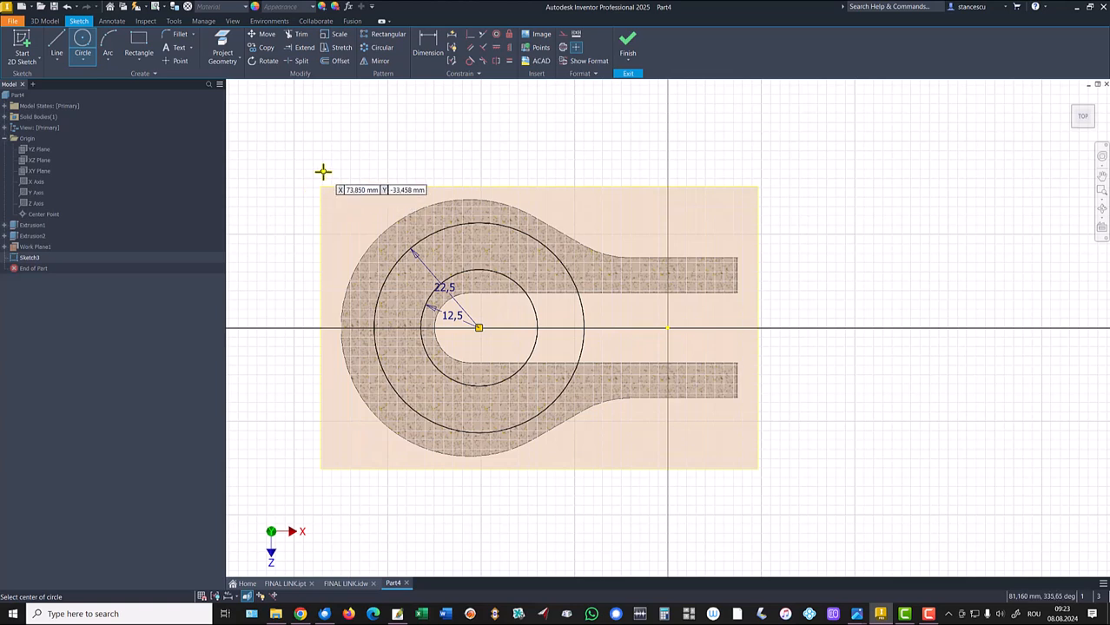
- Draw a horizontal line about 11 mm long from the inner circle's top, a tangent arc, and a sloped line ending on the outer circle
left_click(57, 45)
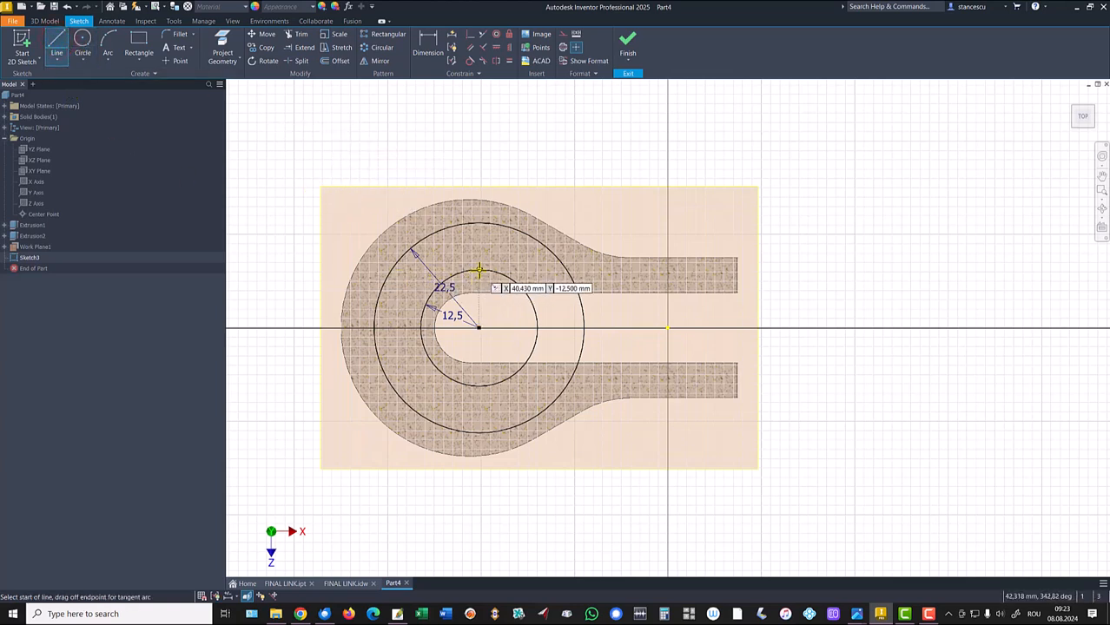
left_click(479, 270)
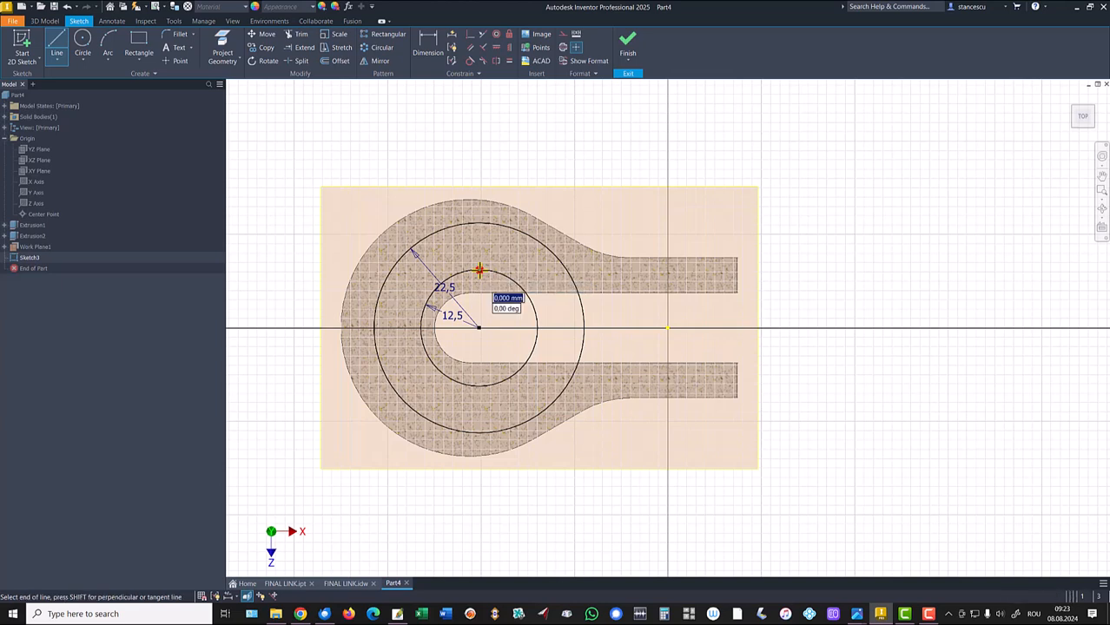
left_click(531, 271)
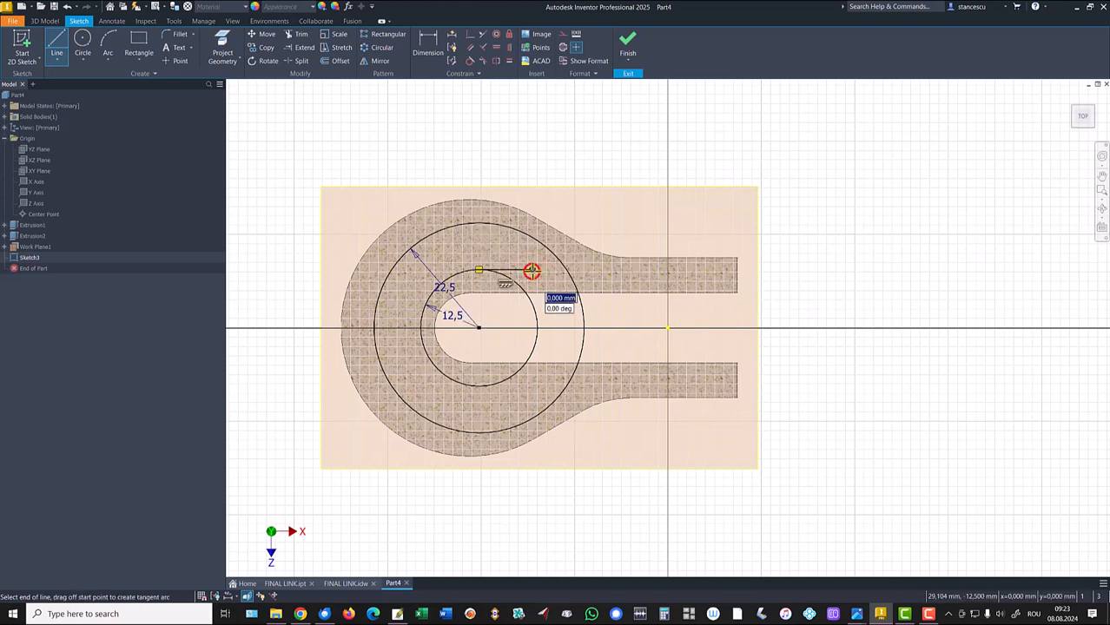
left_click_drag(530, 271, 536, 259)
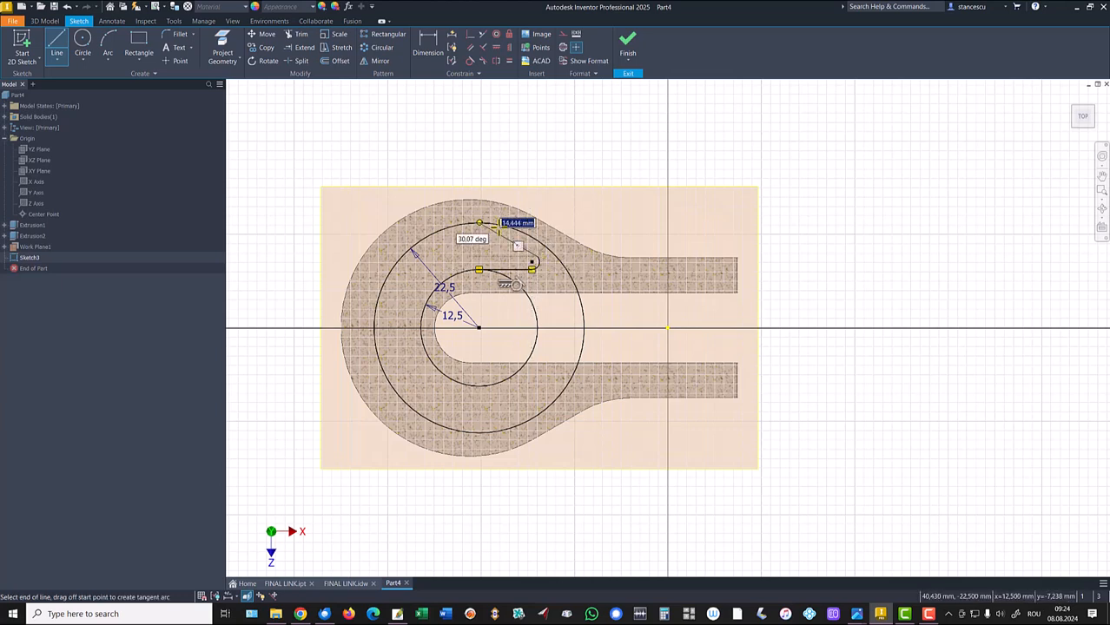
left_click(505, 226)
left_click(506, 226)
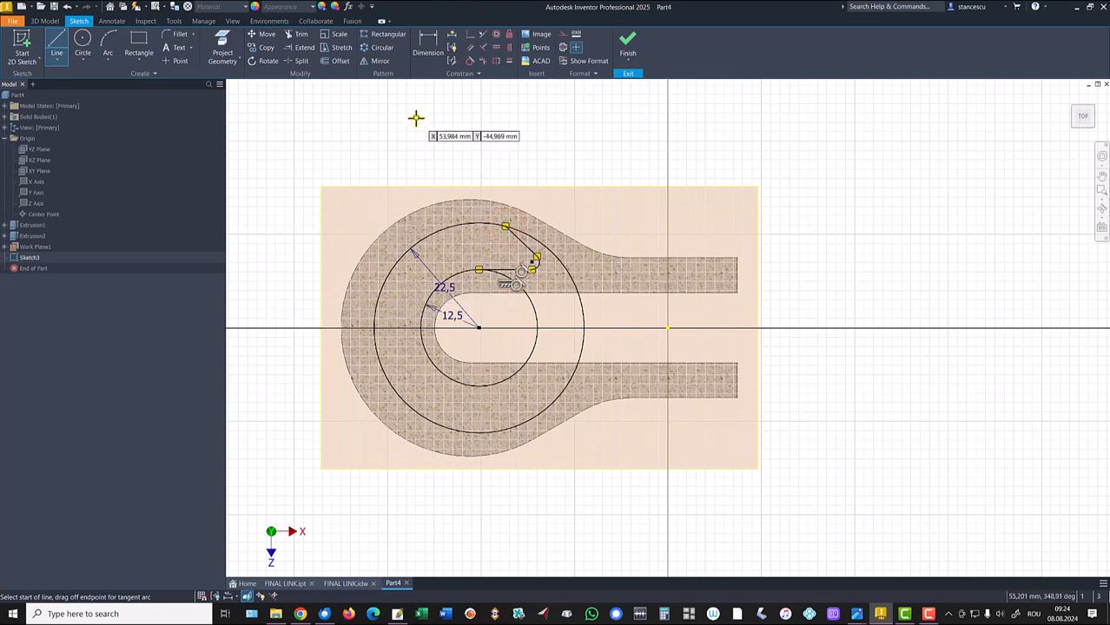
- Project the part's upper slanted edge into the sketch and make the profile's sloped line parallel to it
scroll(561, 217, "up", 3)
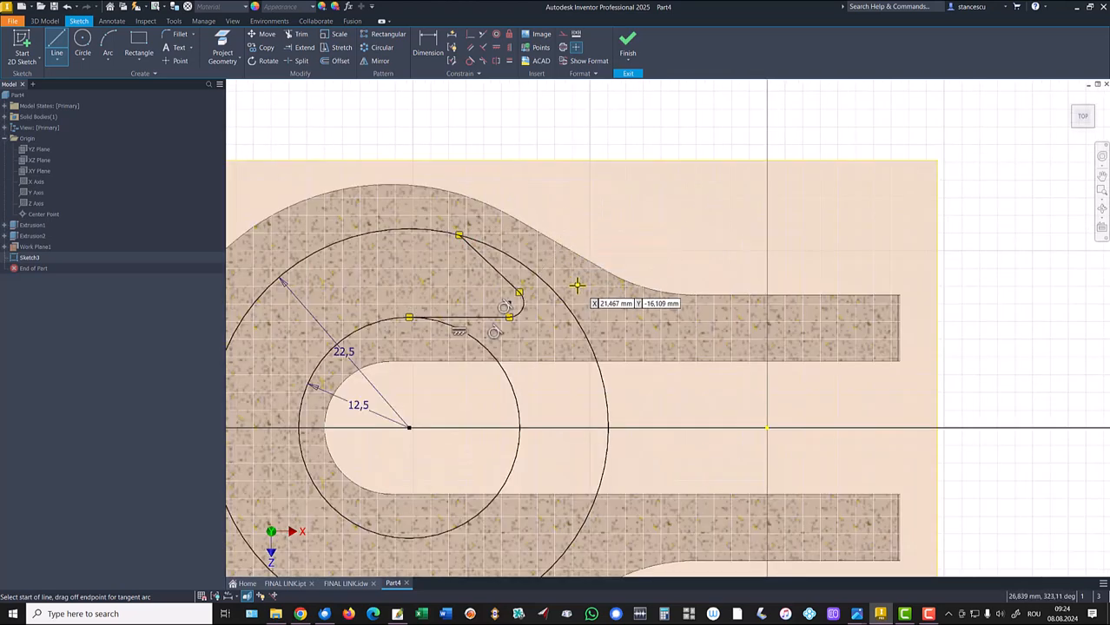
middle_click_drag(528, 377, 641, 347)
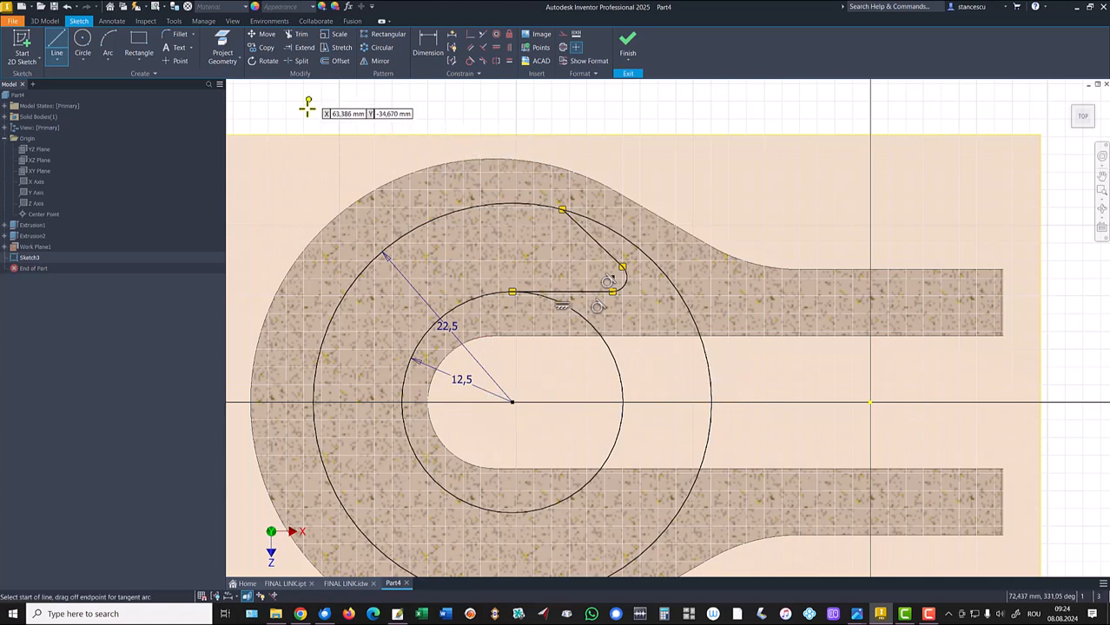
left_click(222, 41)
left_click(652, 216)
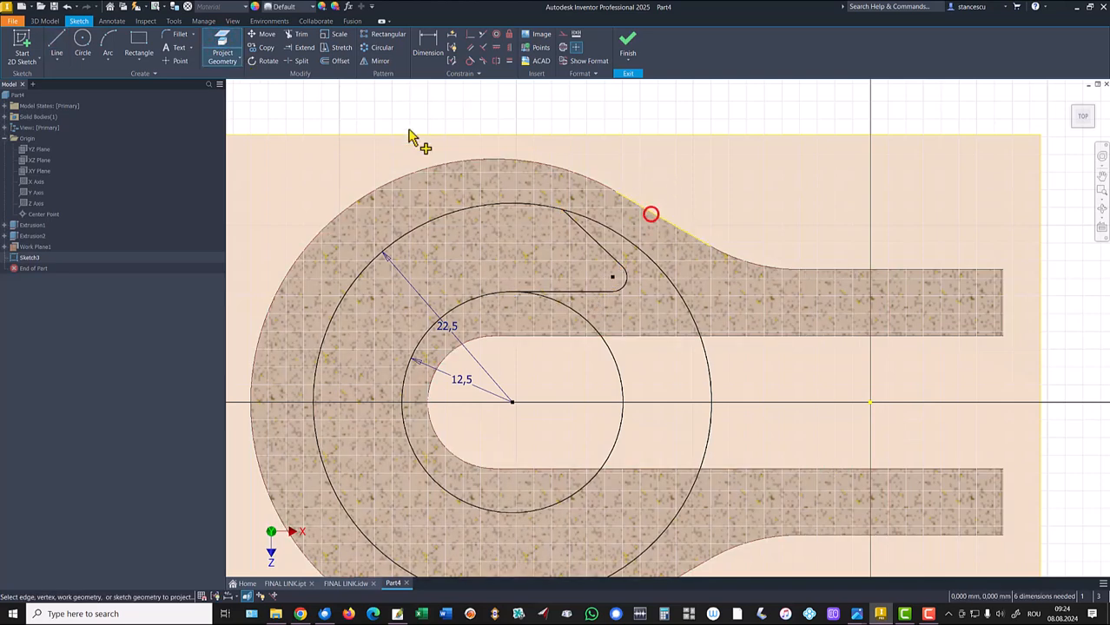
left_click(472, 48)
left_click(591, 246)
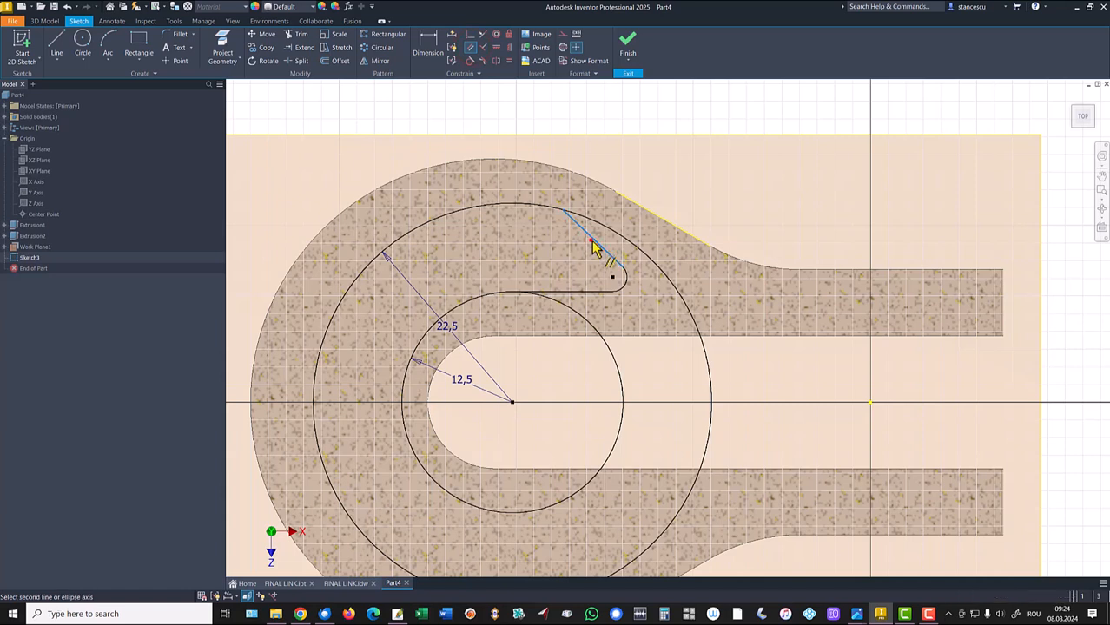
left_click(642, 217)
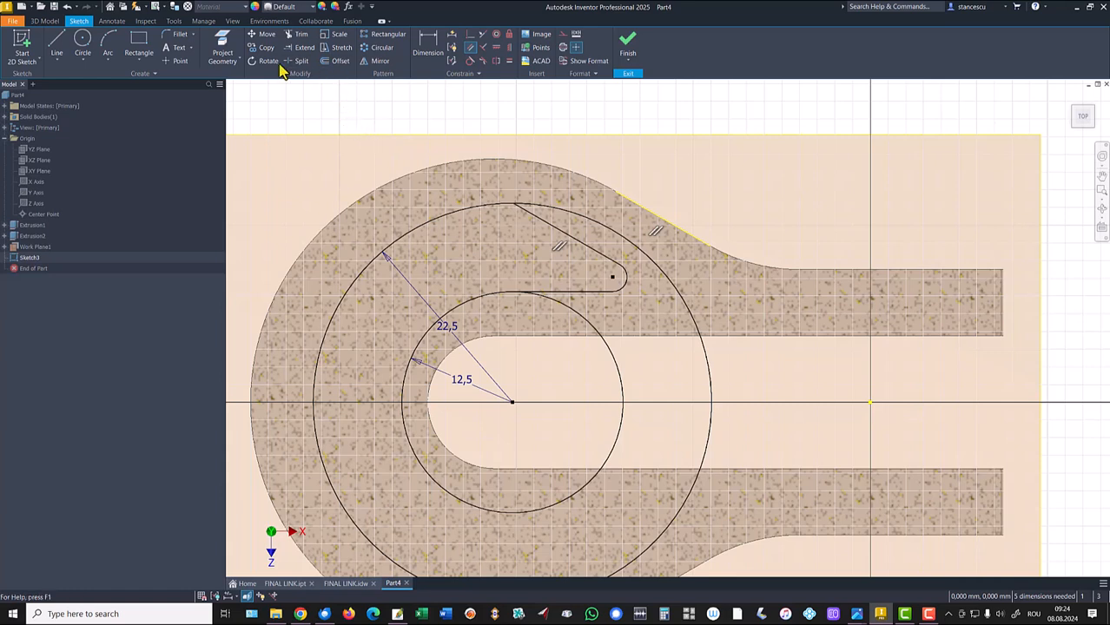
- Dimension the small arc joining the horizontal and sloped lines with a radius of 3 mm
left_click(428, 43)
left_click(628, 278)
left_click(699, 202)
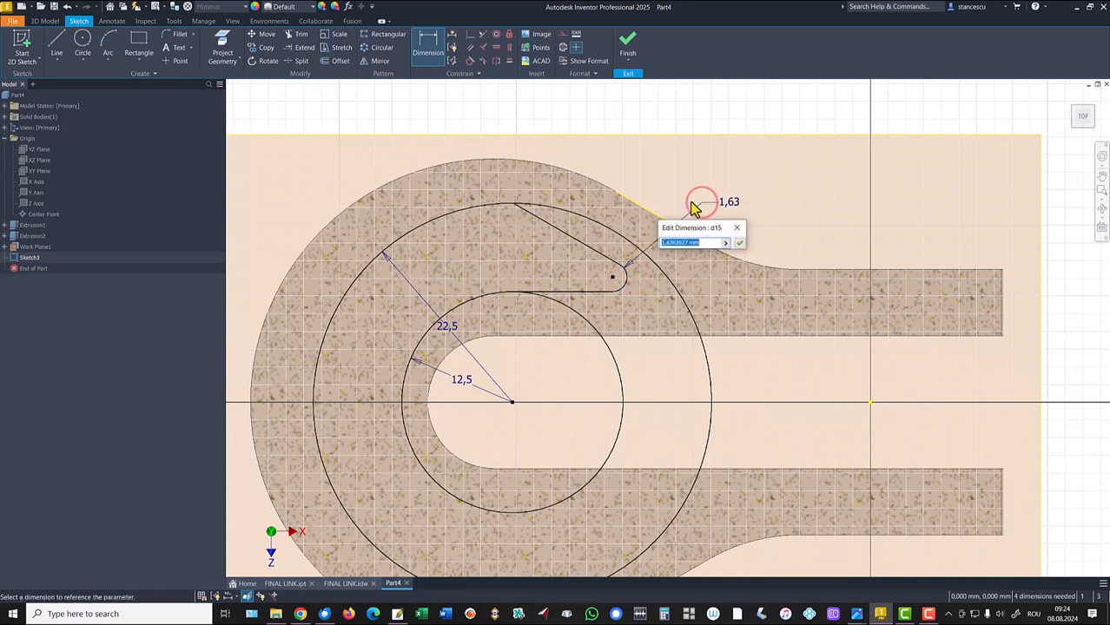
key("Return")
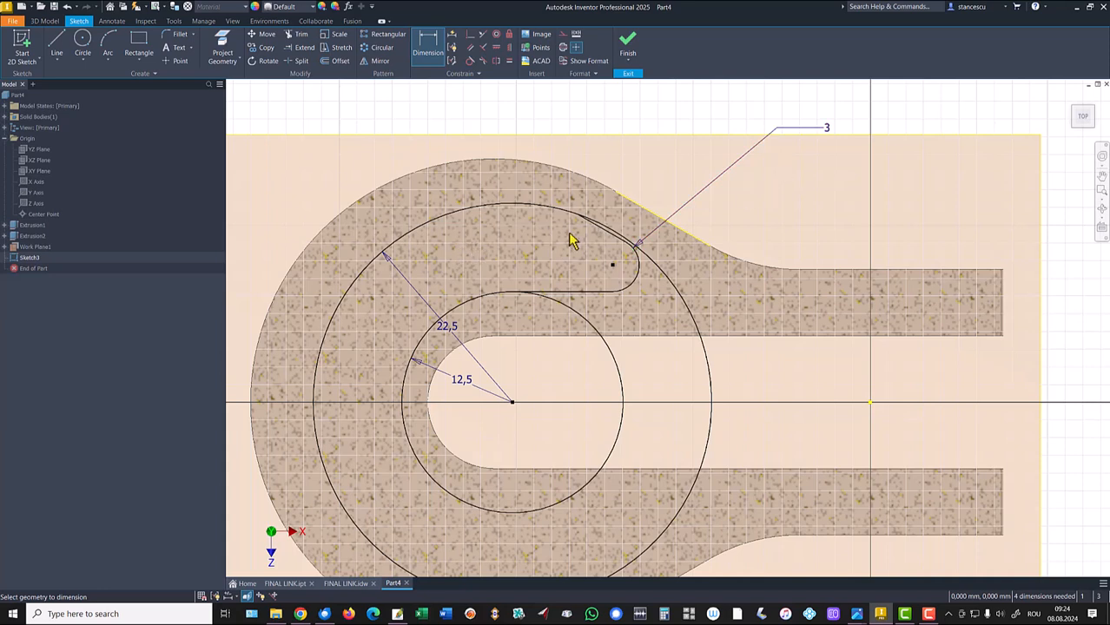
- Make the sloped line tangent to the 22,5 mm radius circle
left_click(470, 61)
left_click(614, 243)
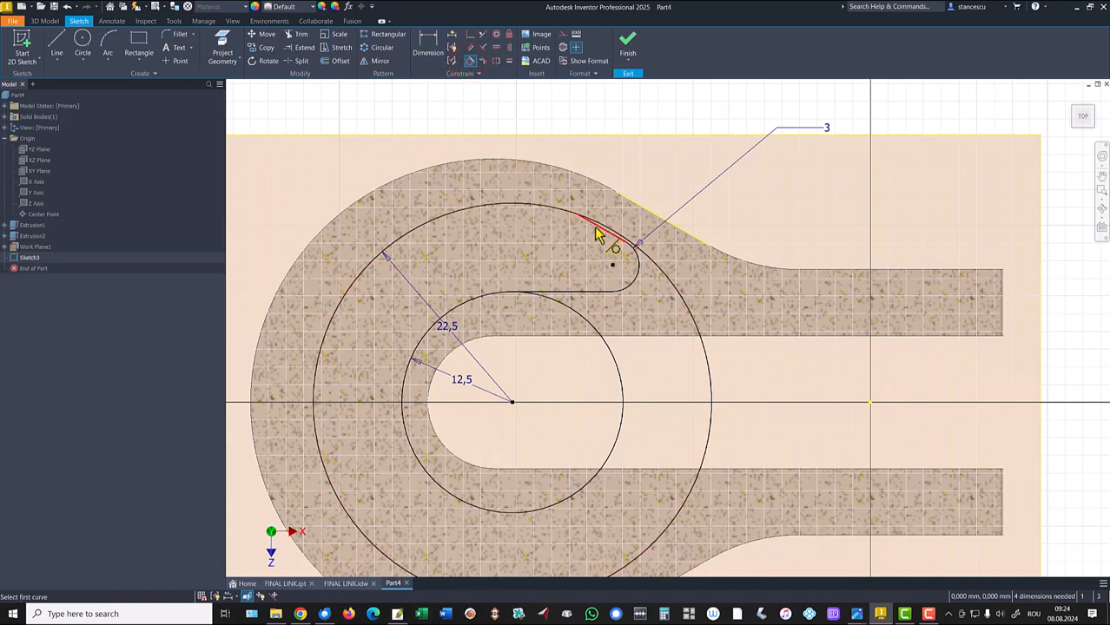
left_click(533, 211)
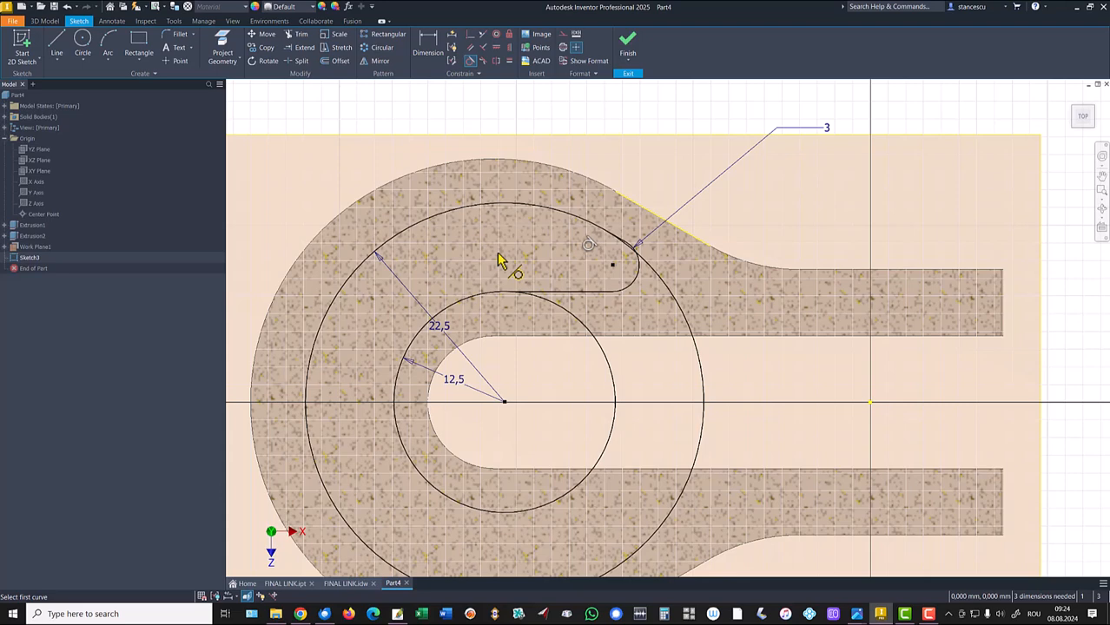
- Project the rounded end of the part's slot and make the circles' common centre coincident with that arc's centre
middle_click_drag(726, 362, 727, 295)
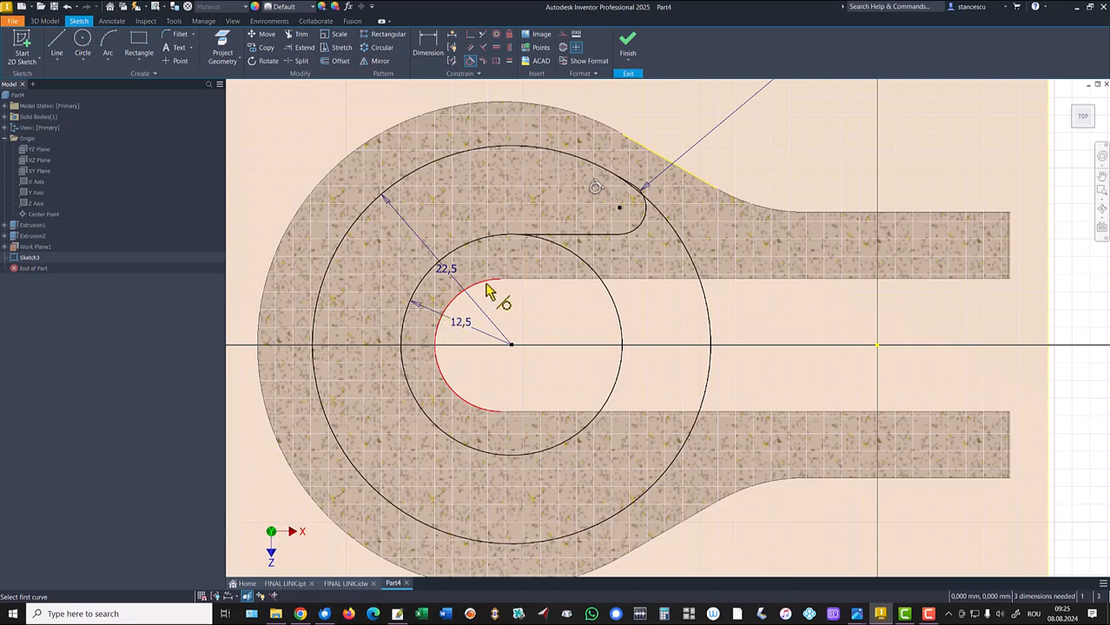
left_click(223, 43)
left_click(365, 275)
left_click(471, 35)
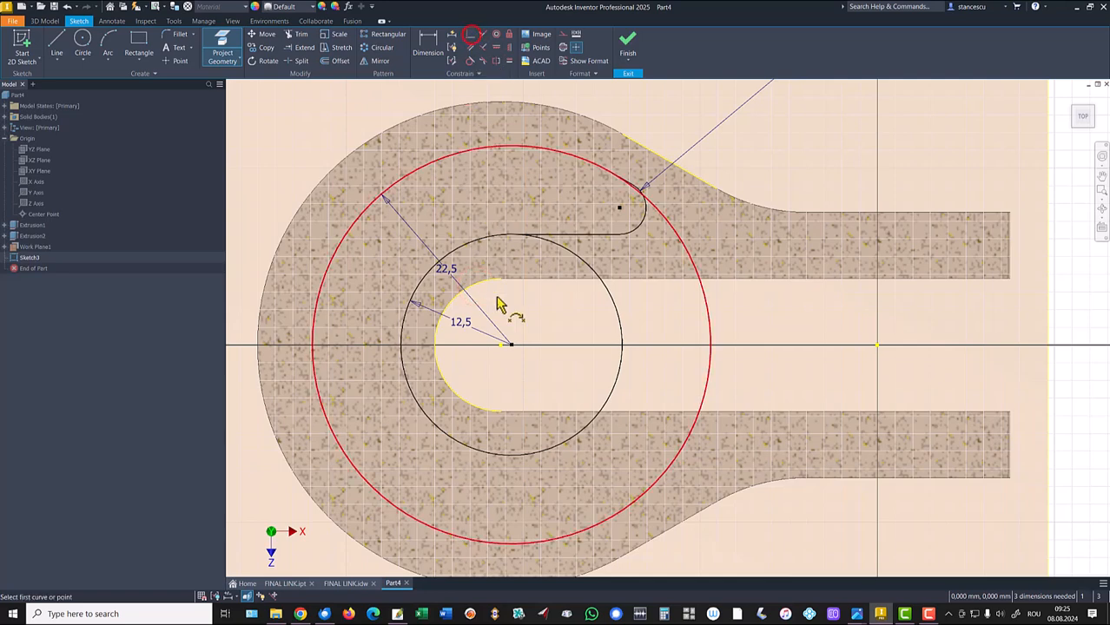
left_click(512, 347)
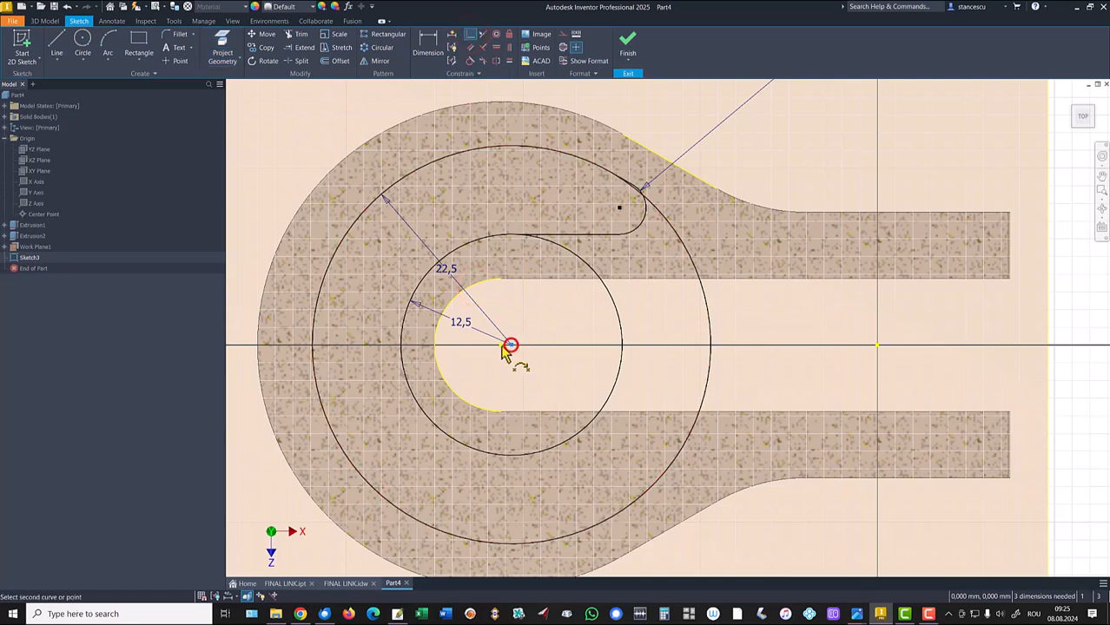
left_click(501, 345)
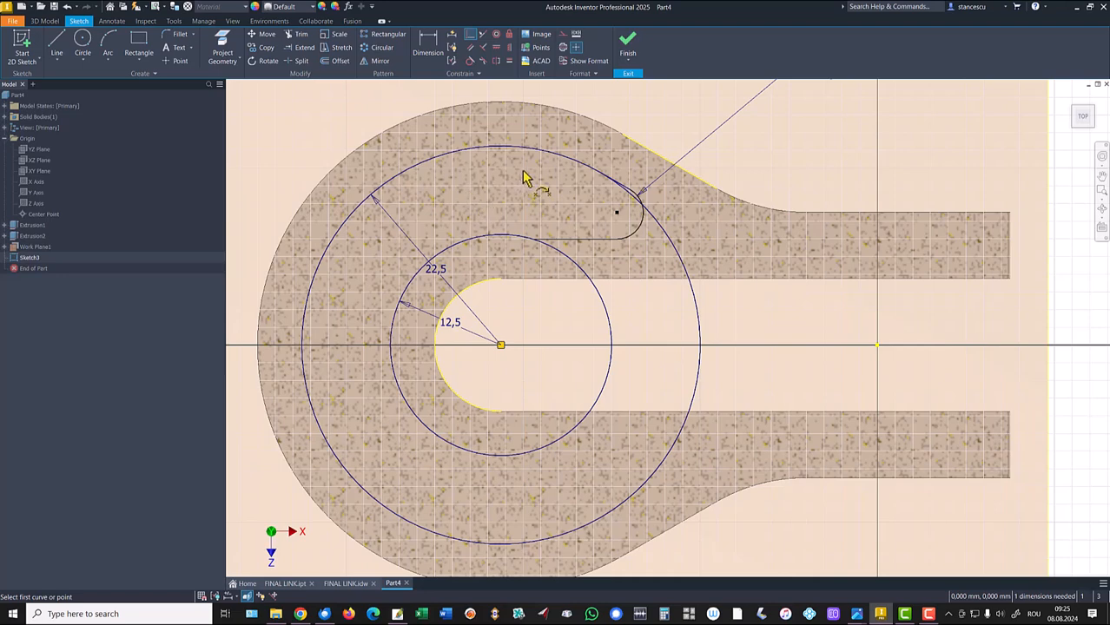
- Make the horizontal line of the pocket profile tangent to the 12,5 mm radius circle
left_click(469, 61)
left_click(549, 240)
left_click(510, 240)
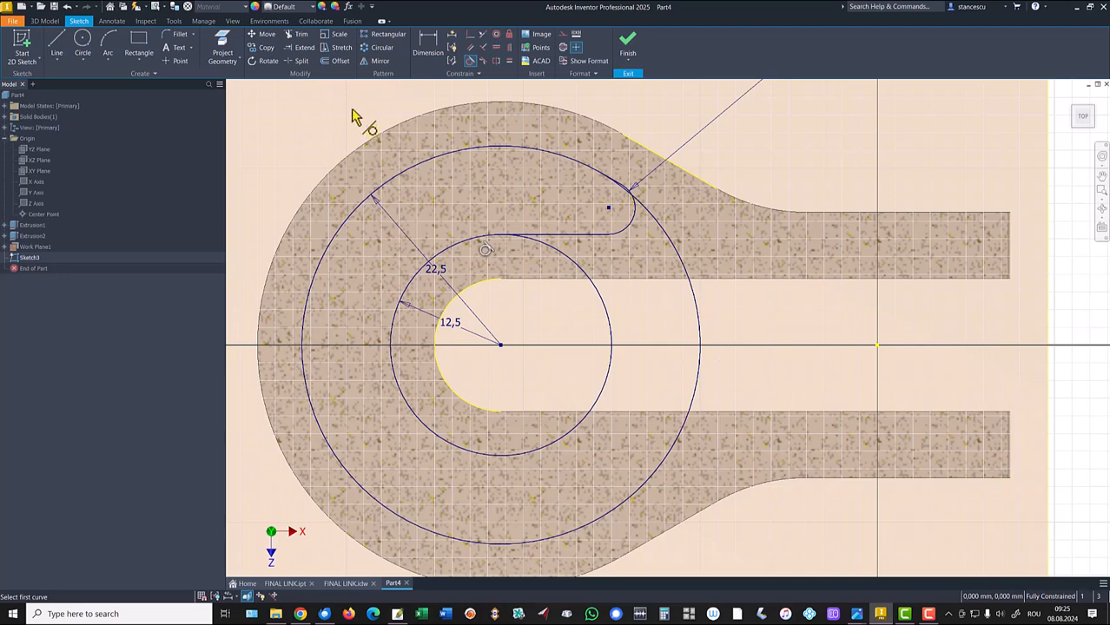
left_click(381, 61)
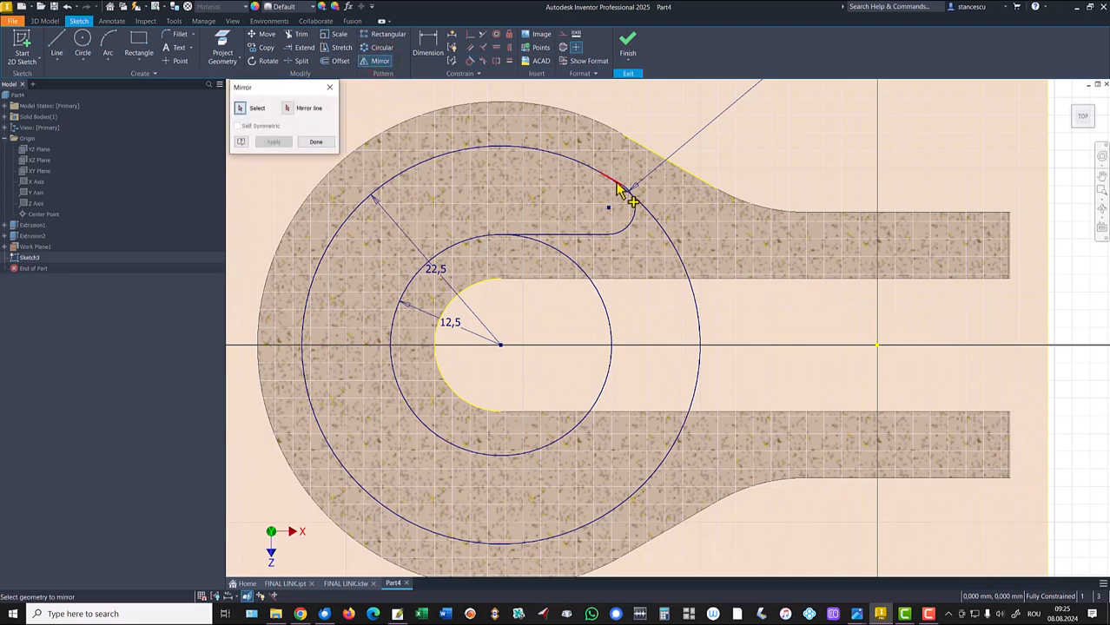
scroll(617, 193, "up", 3)
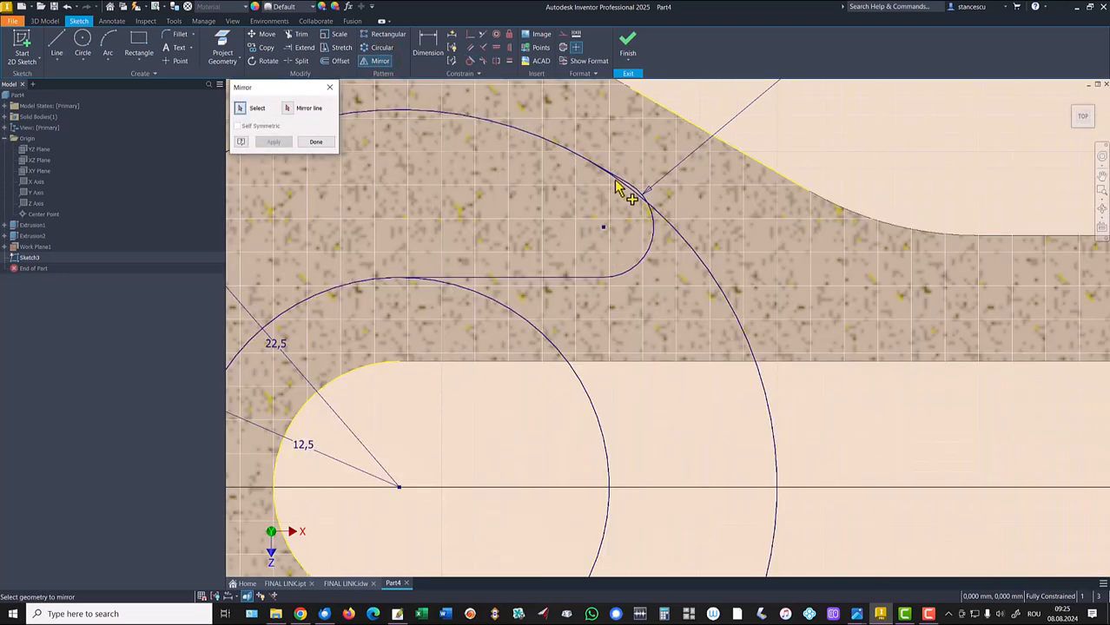
left_click(618, 177)
left_click(652, 219)
left_click(551, 278)
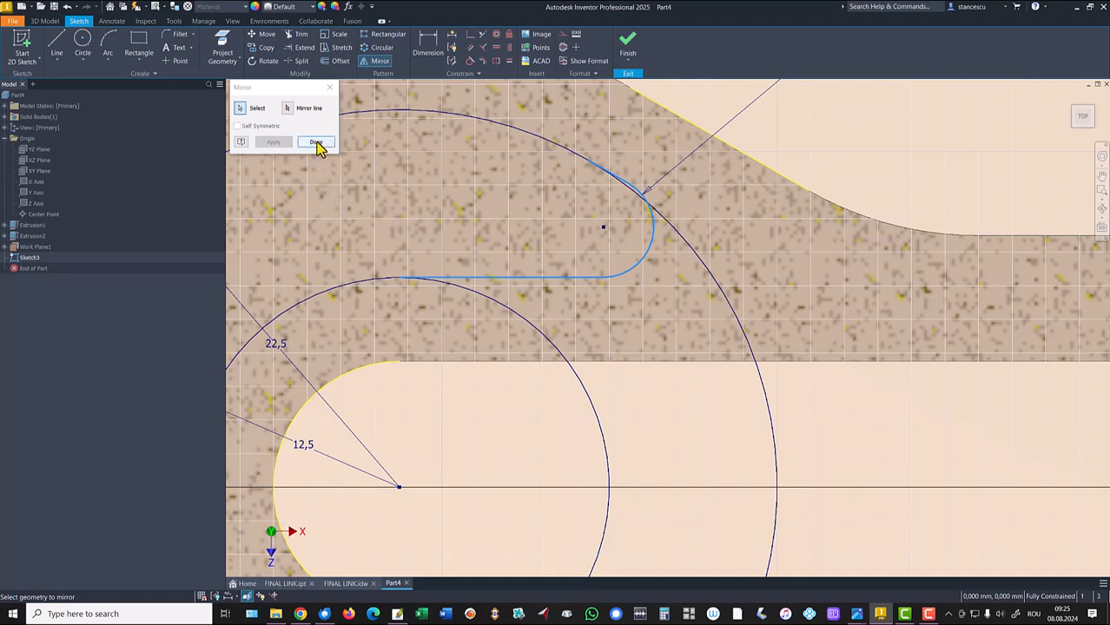
key("Escape")
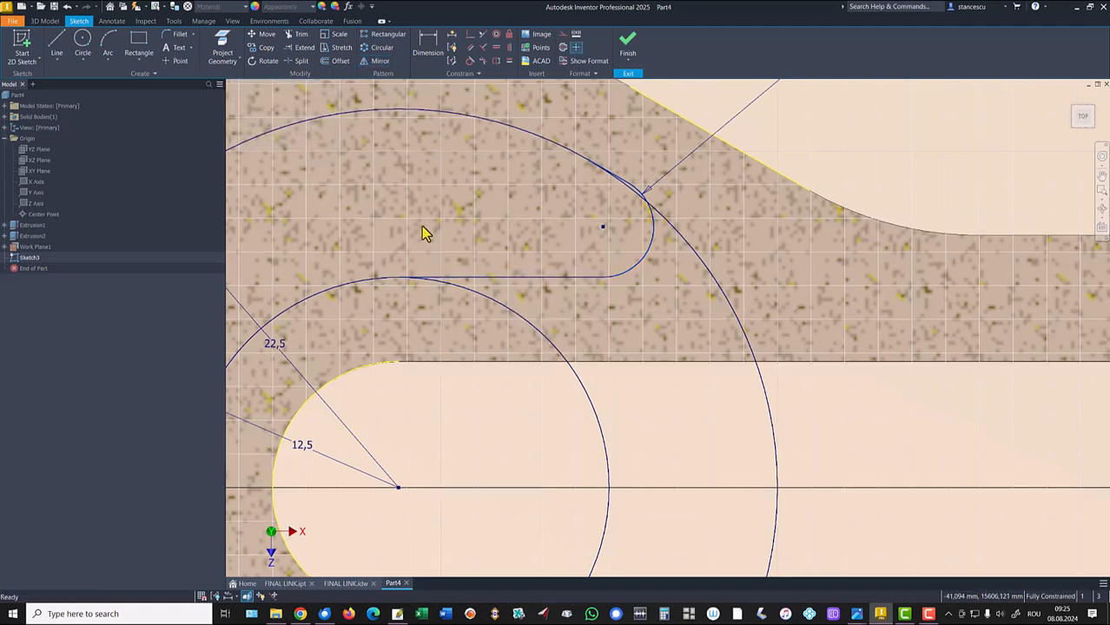
- Project the X axis into the sketch and change the projected line to construction geometry
key("Home")
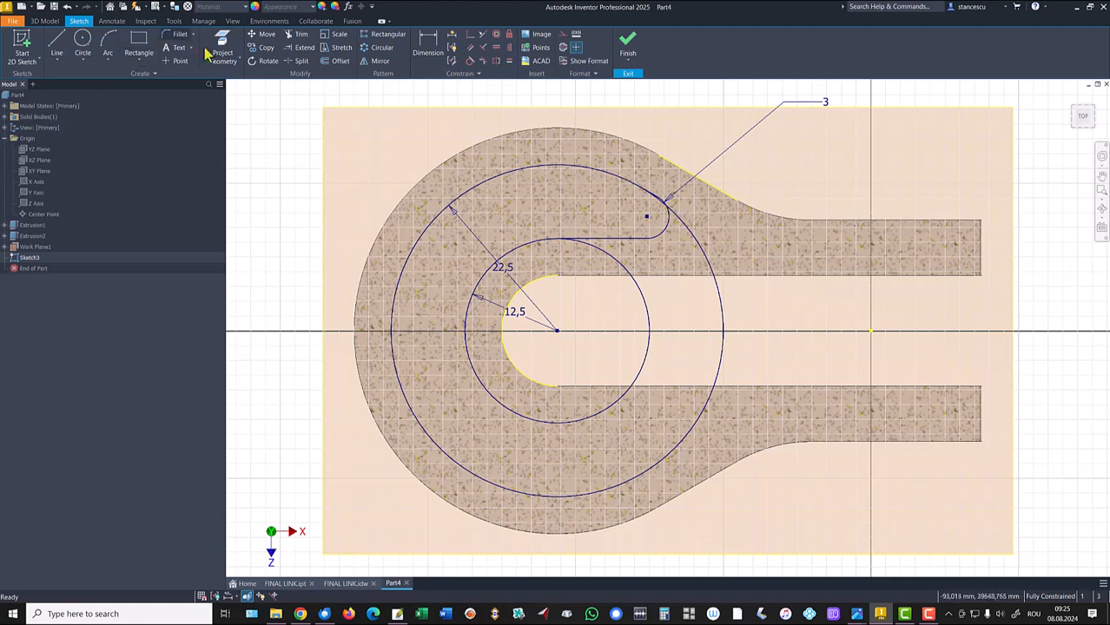
left_click(223, 43)
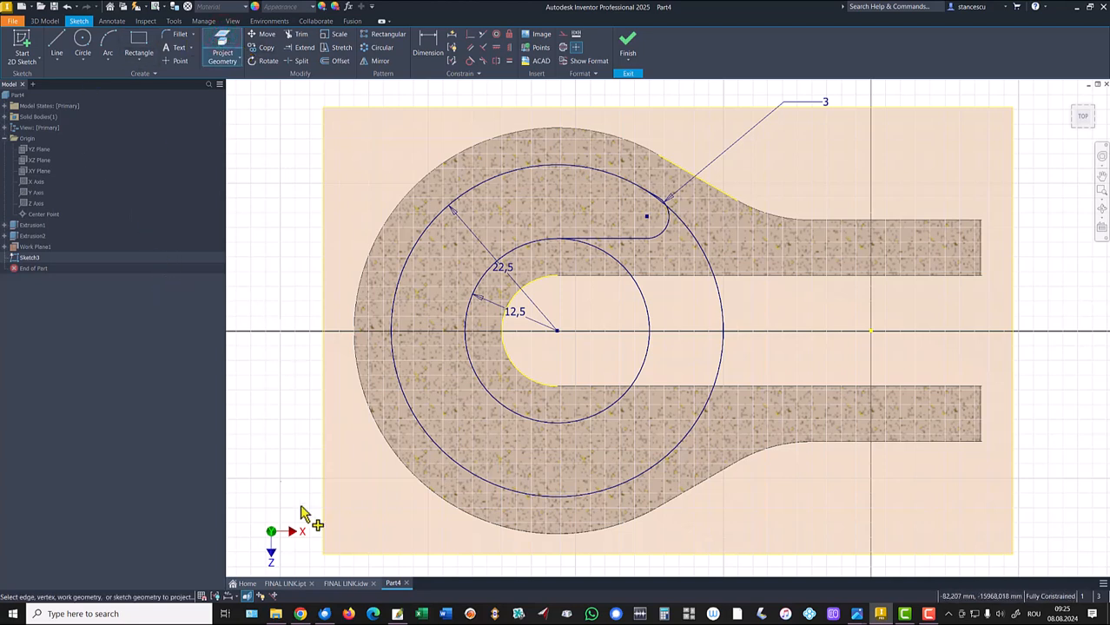
left_click(34, 183)
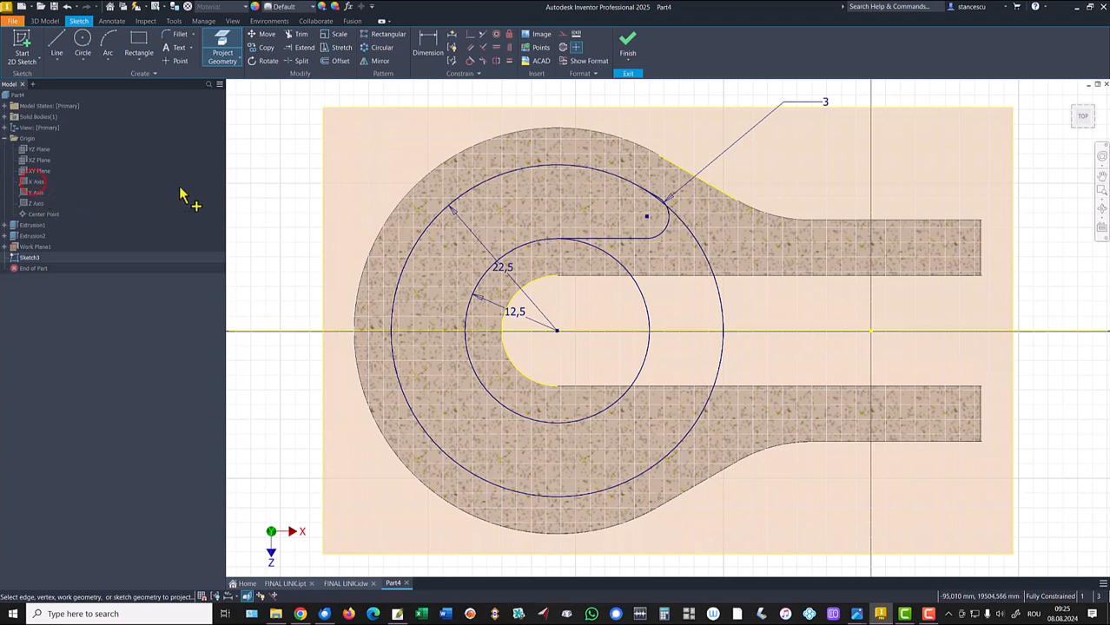
key("Escape")
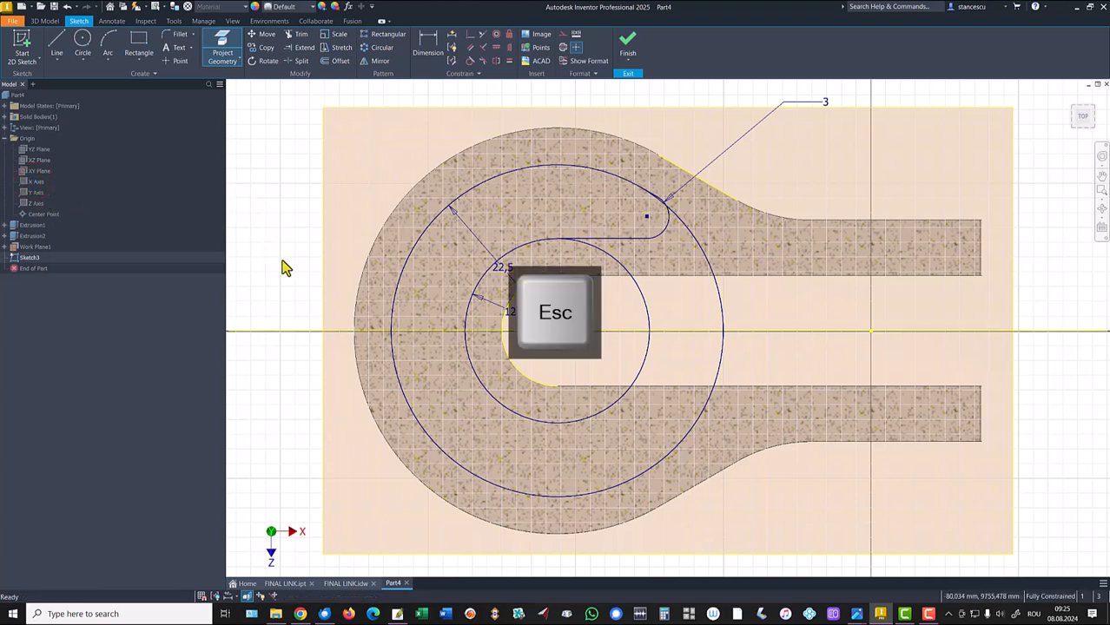
left_click(298, 301)
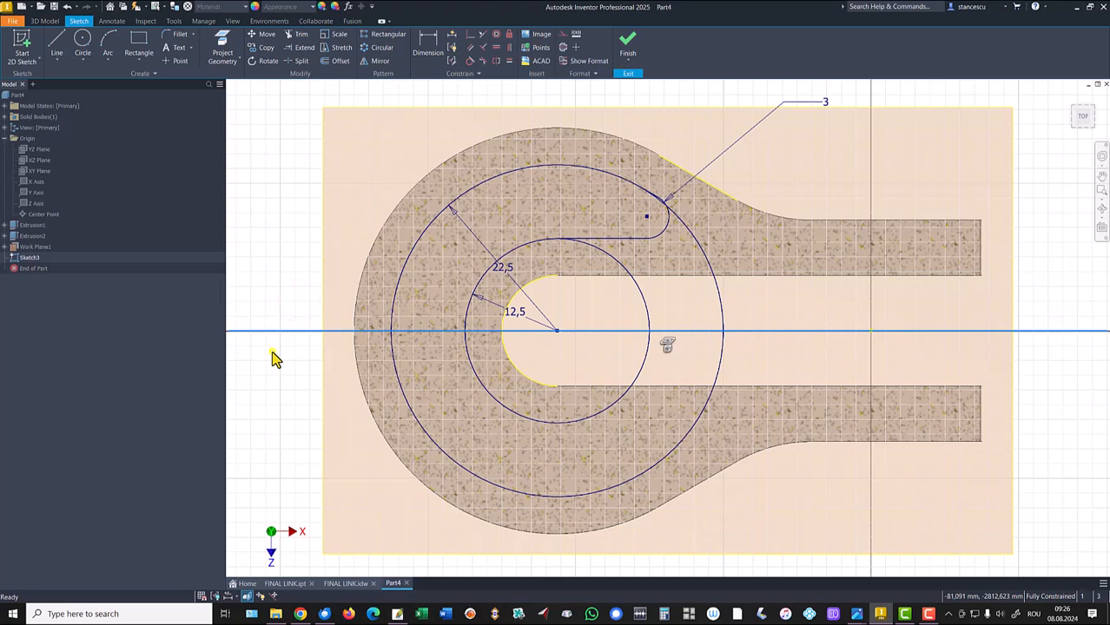
right_click(272, 351)
left_click(323, 354)
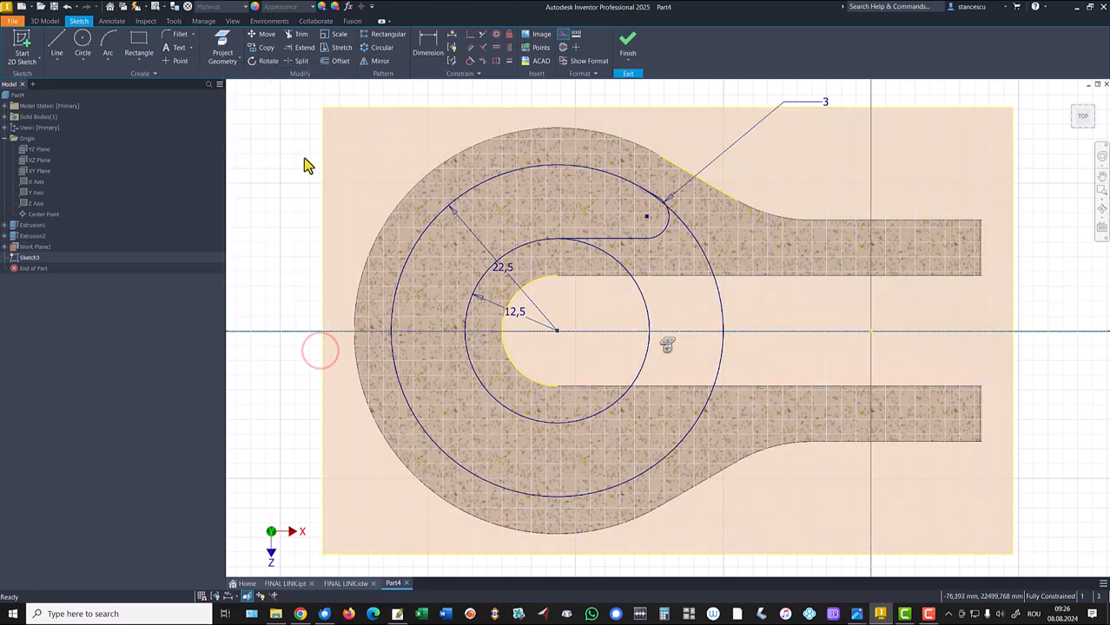
- Mirror the pocket profile's sloped line, 3 mm end arc and horizontal line about the projected X axis
scroll(603, 214, "up", 2)
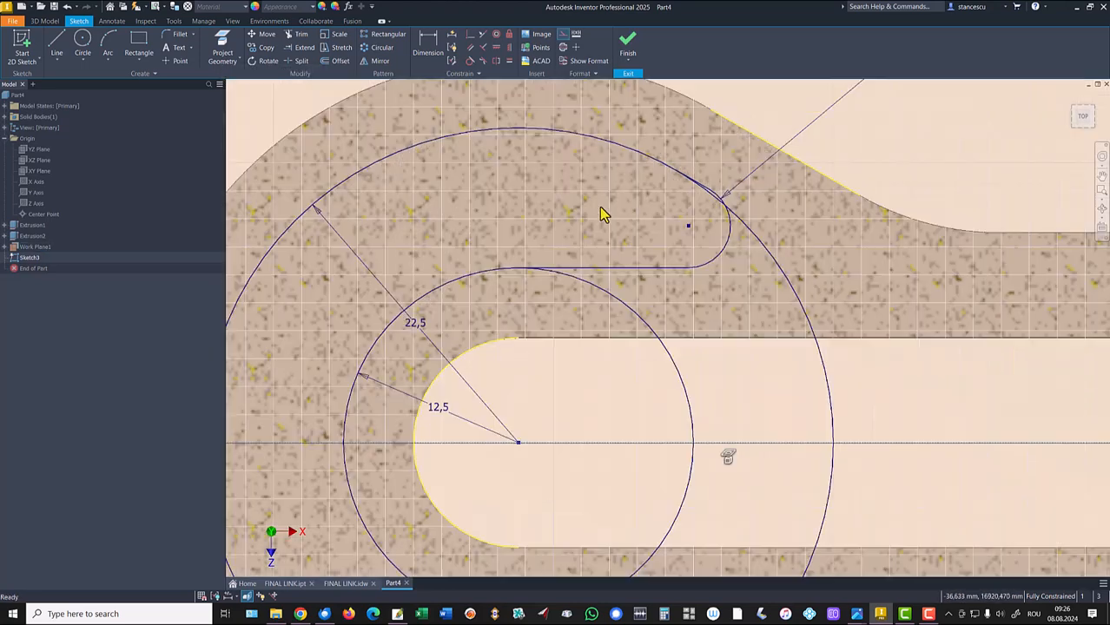
left_click(380, 61)
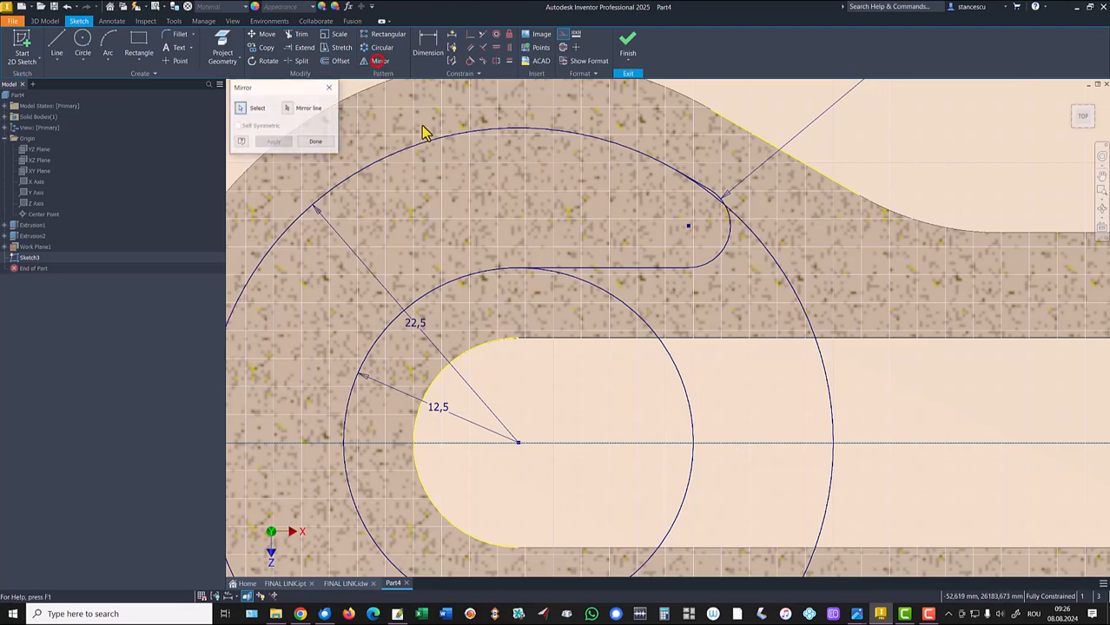
scroll(729, 170, "up", 2)
left_click(699, 222)
left_click(720, 236)
left_click(577, 373)
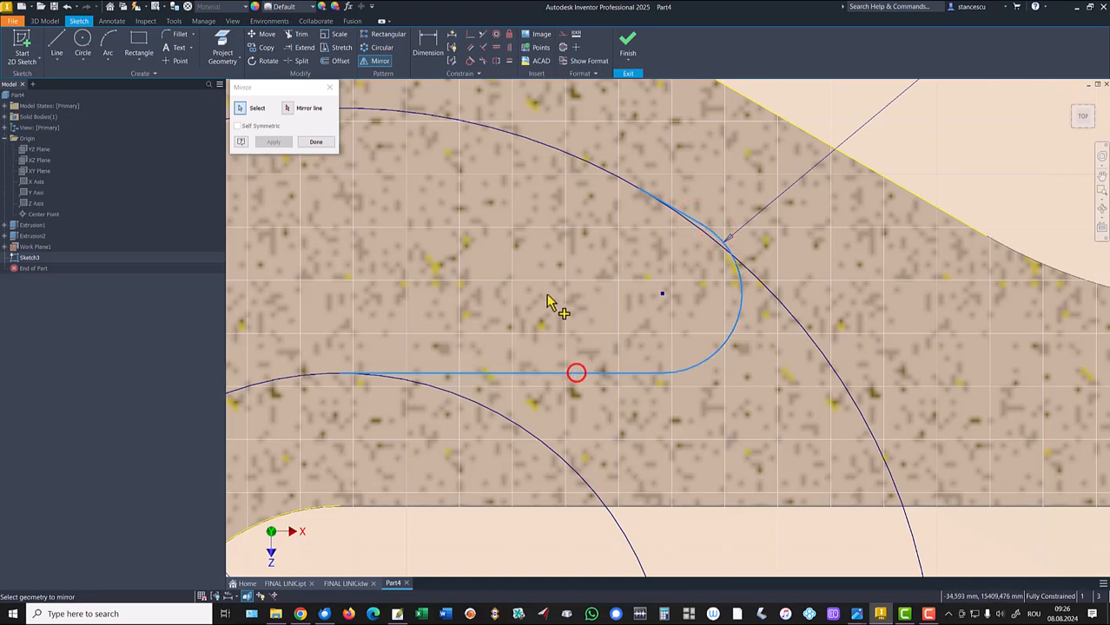
key("F6")
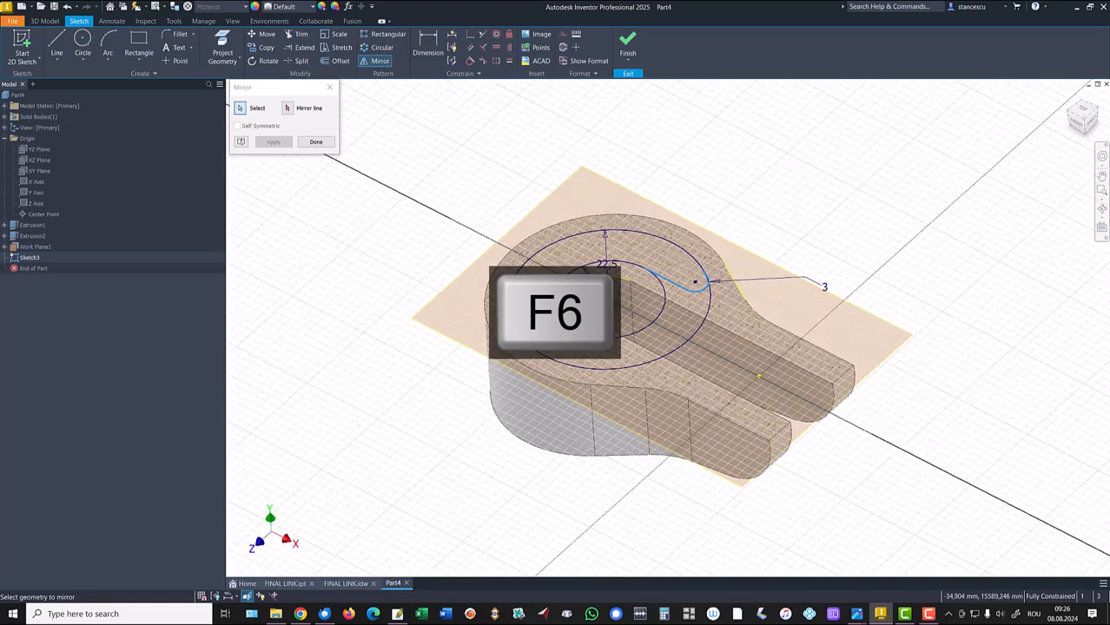
left_click(287, 108)
left_click(524, 236)
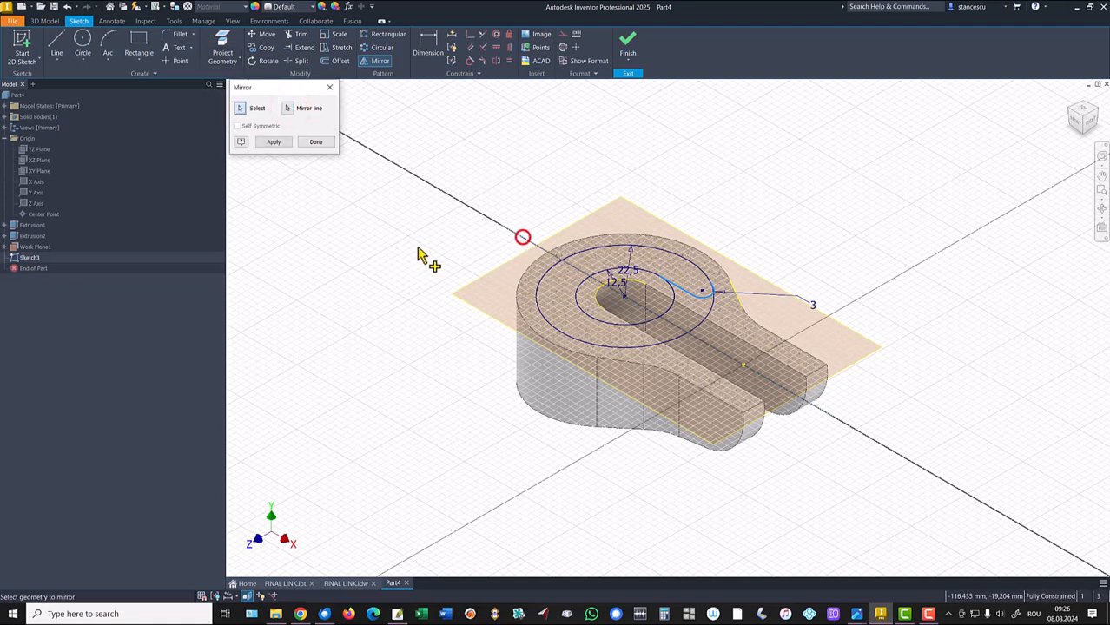
left_click(277, 142)
key("Page_Up")
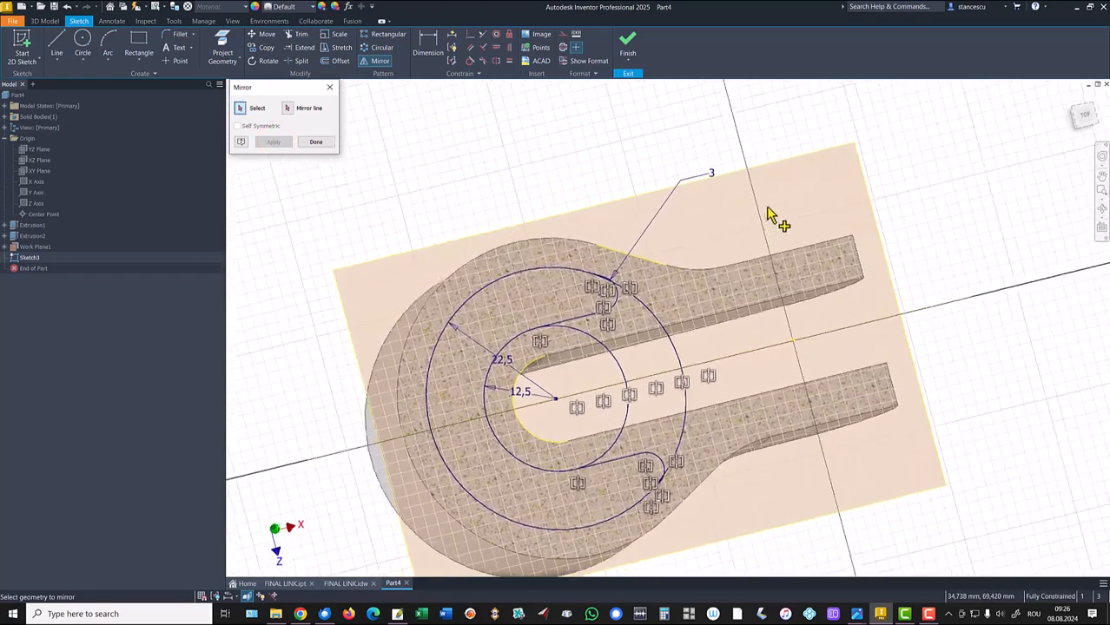
left_click(315, 141)
- Trim away the 22,5 mm radius circle between the two rounded pocket ends, including the excess beside each end arc
left_click(301, 35)
scroll(618, 253, "up", 6)
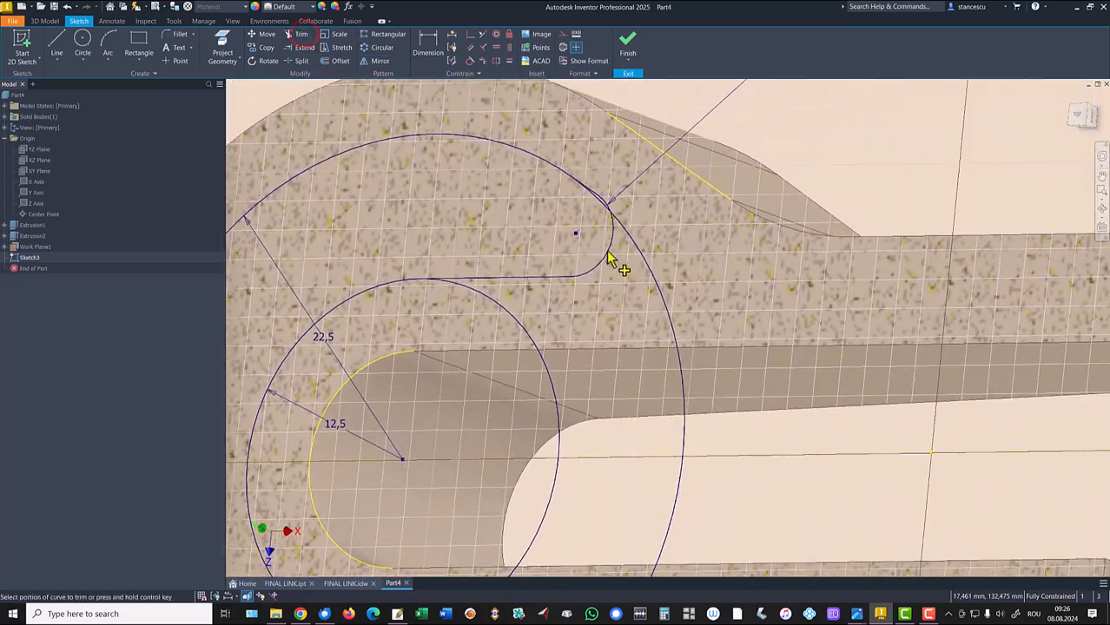
left_click(611, 184)
left_click(661, 252)
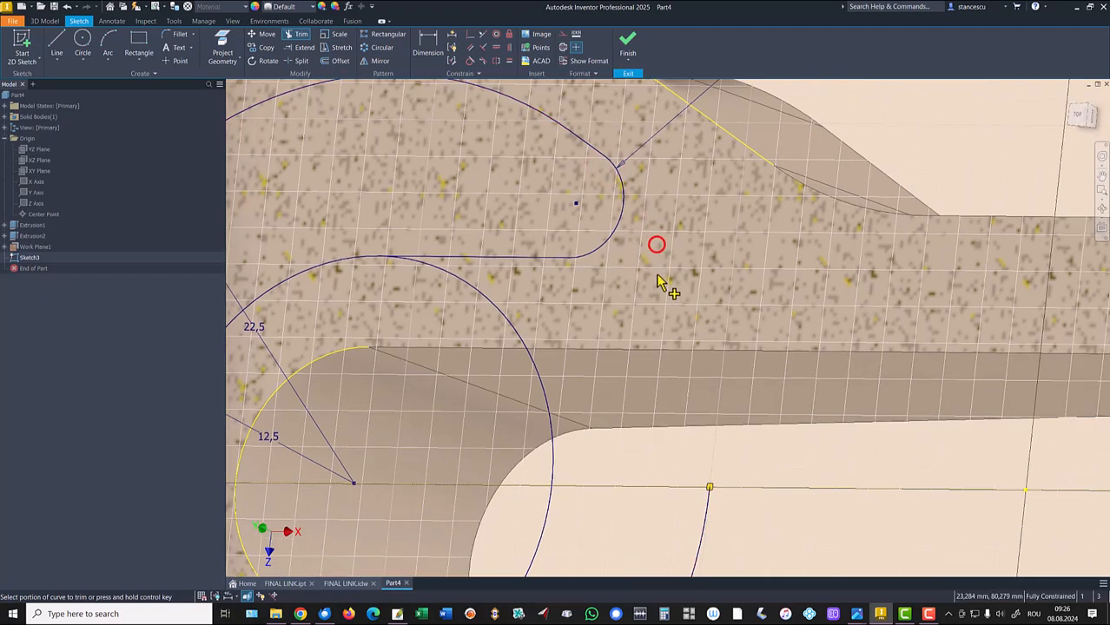
scroll(686, 399, "down", 3)
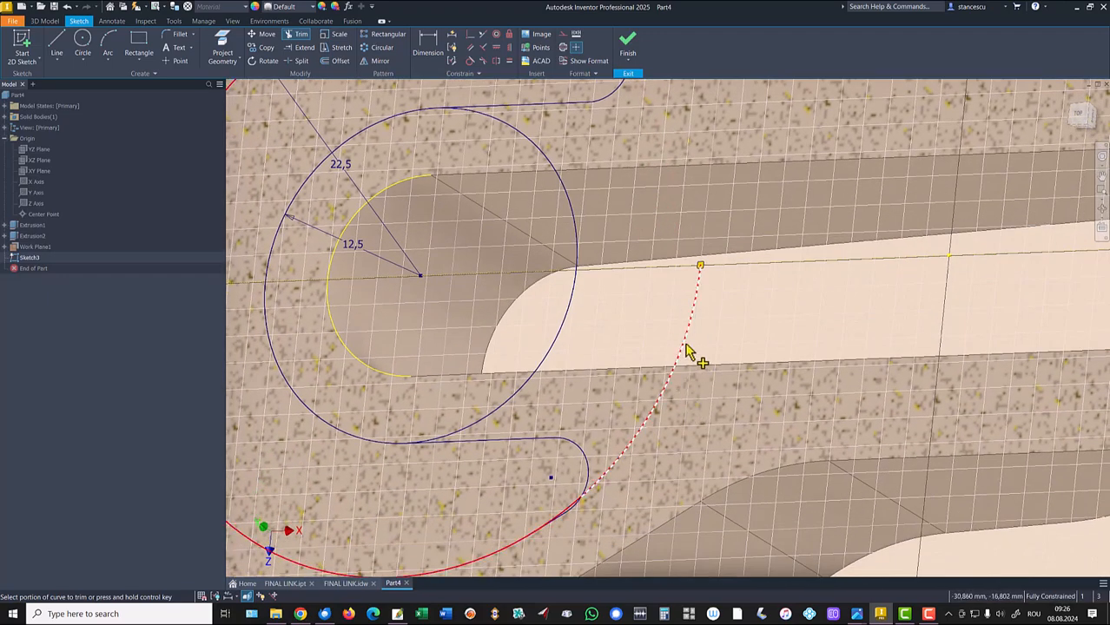
left_click(686, 344)
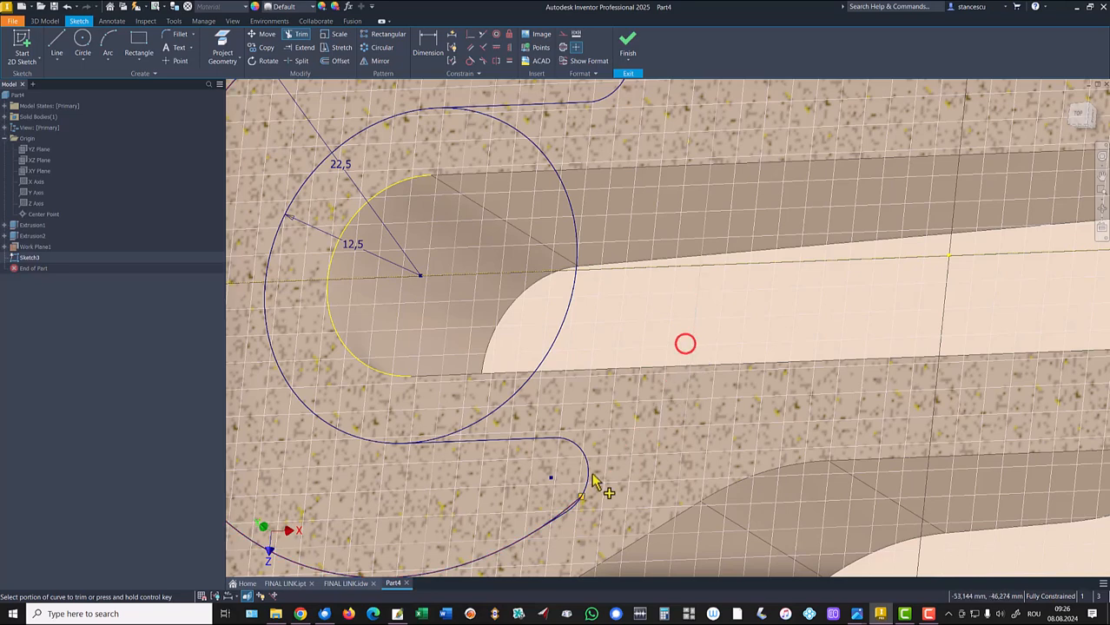
left_click(568, 511)
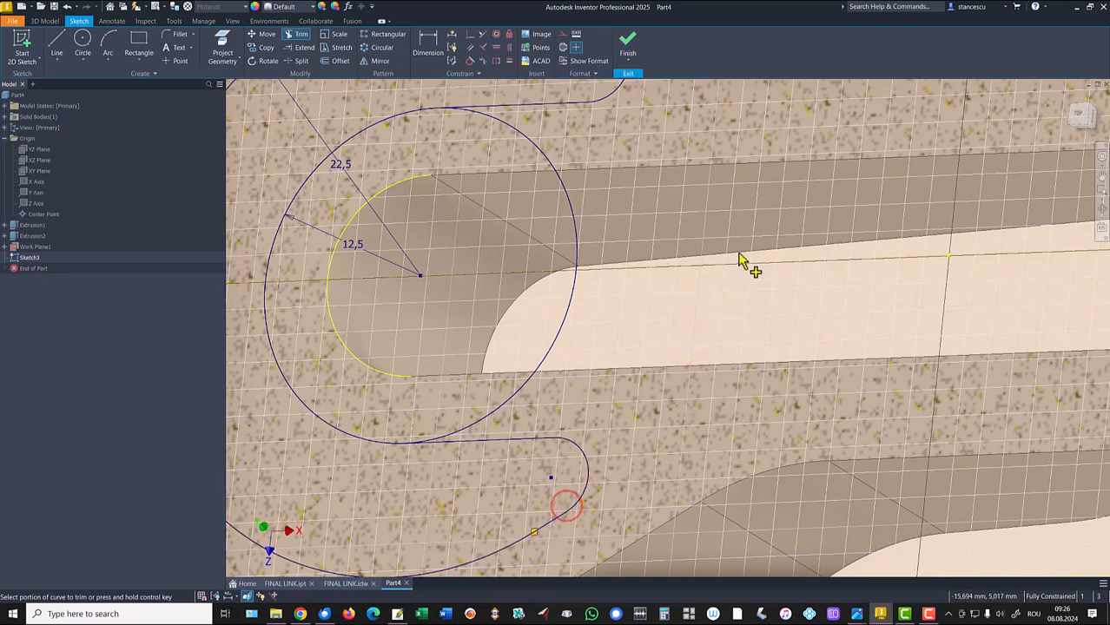
- Trim the slot-facing portion of the 12,5 mm radius circle to leave one closed pocket profile, and finish the sketch
left_click(522, 132)
left_click(561, 320)
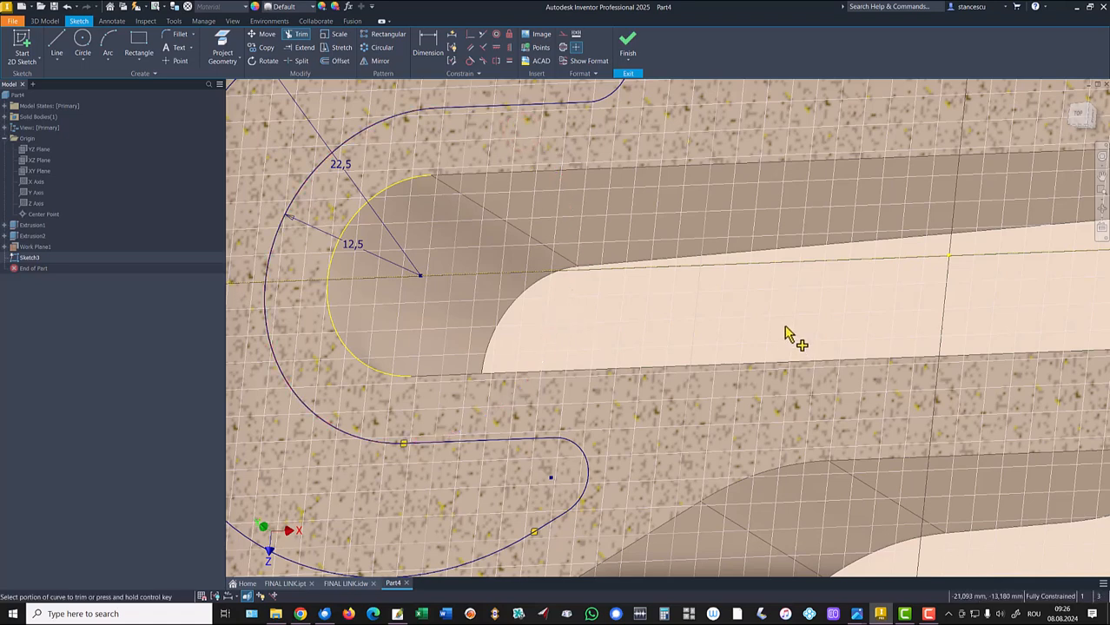
key("F6")
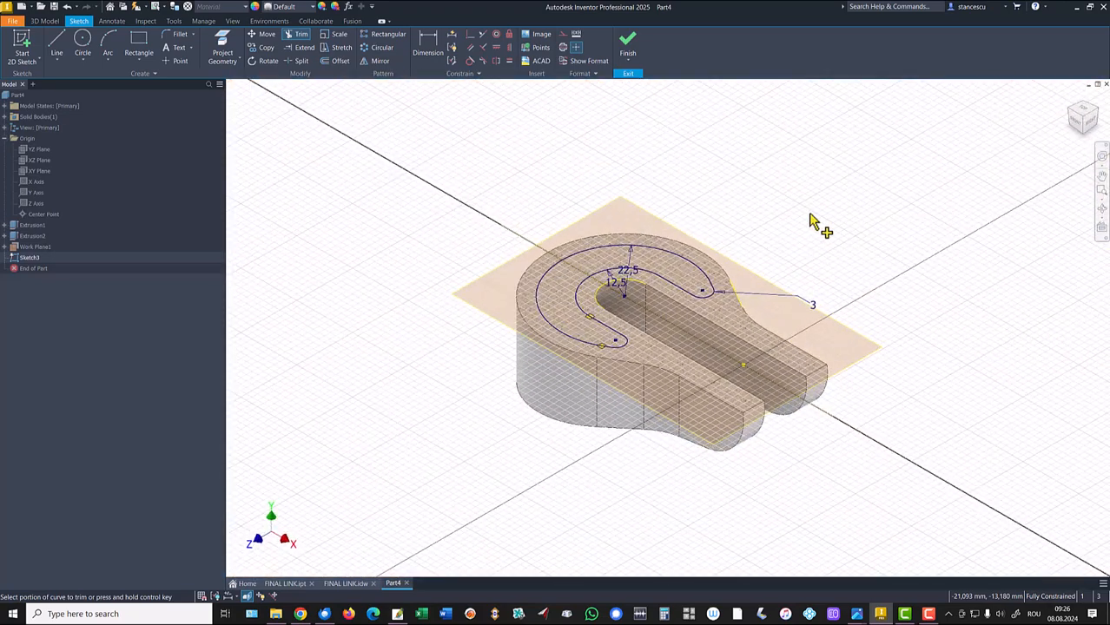
left_click(627, 48)
- Extrude the pocket profile as a cut through all, upward from the work plane in the default direction
left_click(57, 43)
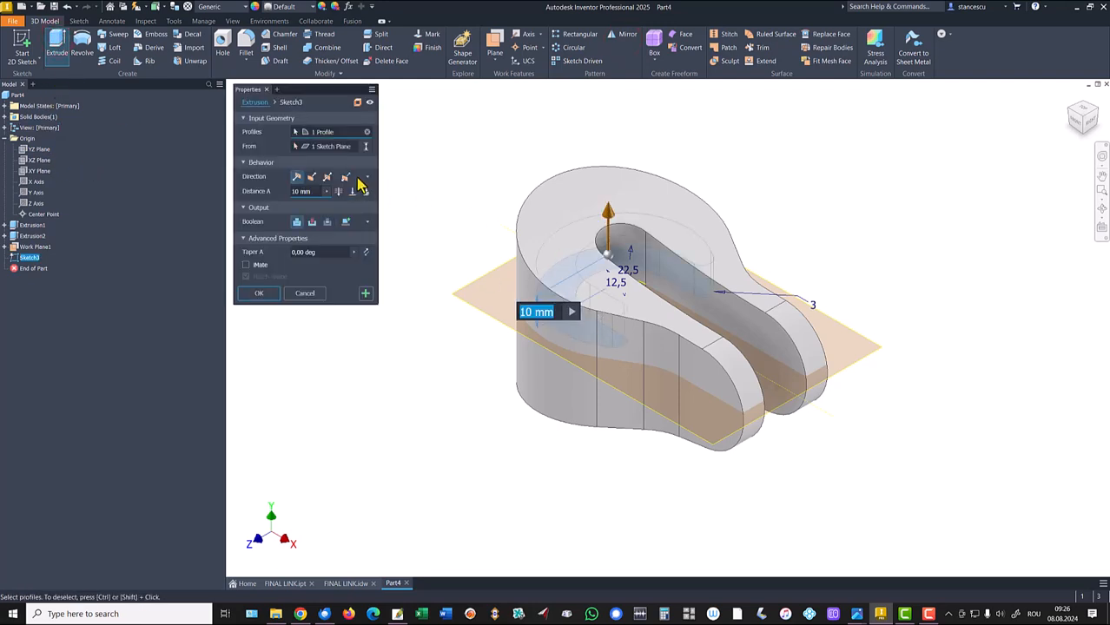
left_click(311, 223)
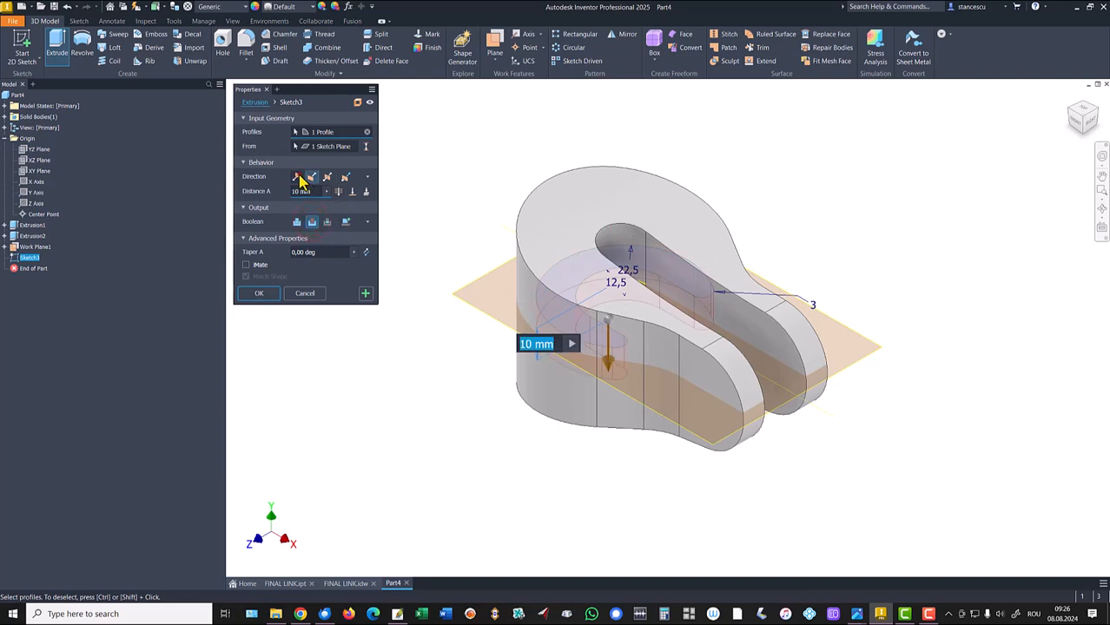
left_click(297, 177)
left_click(339, 191)
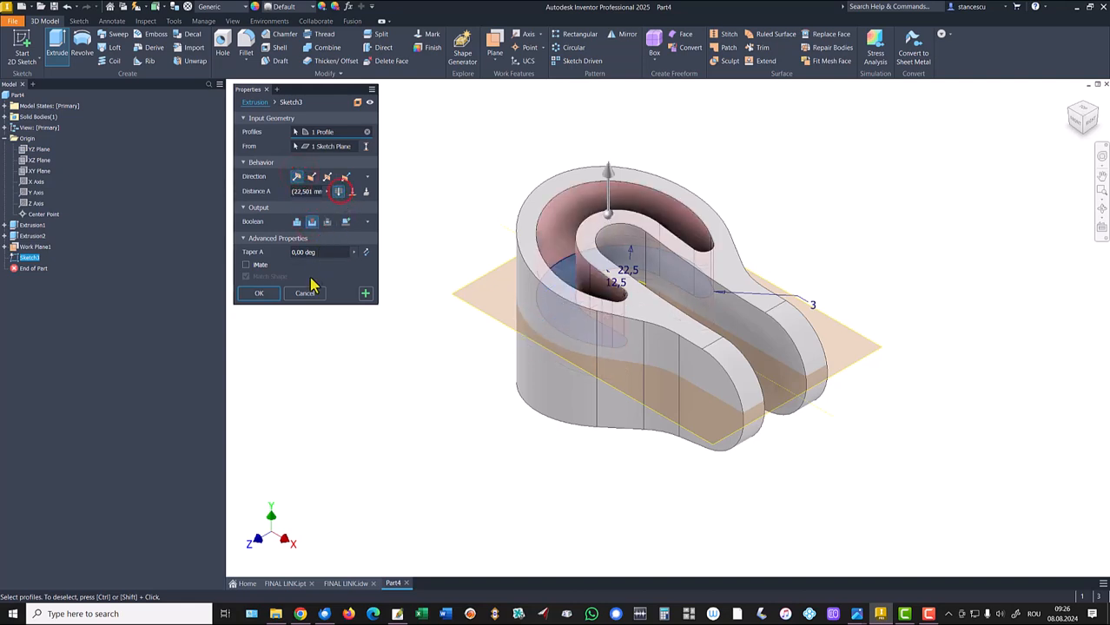
left_click(259, 293)
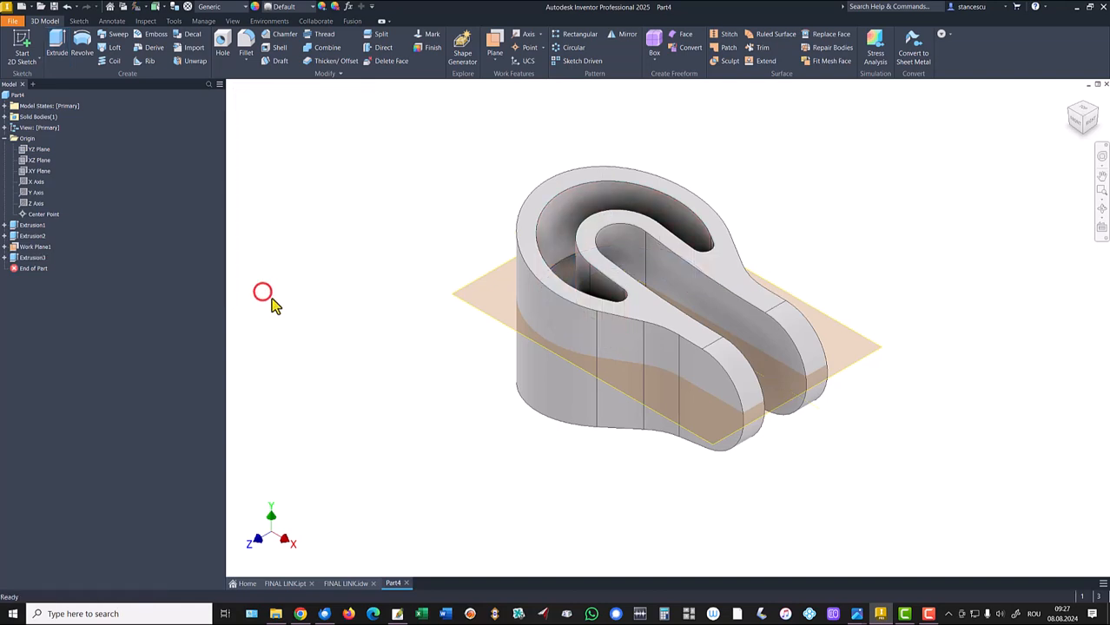
- Hide the work plane used for the upper pocket sketch
right_click(454, 300)
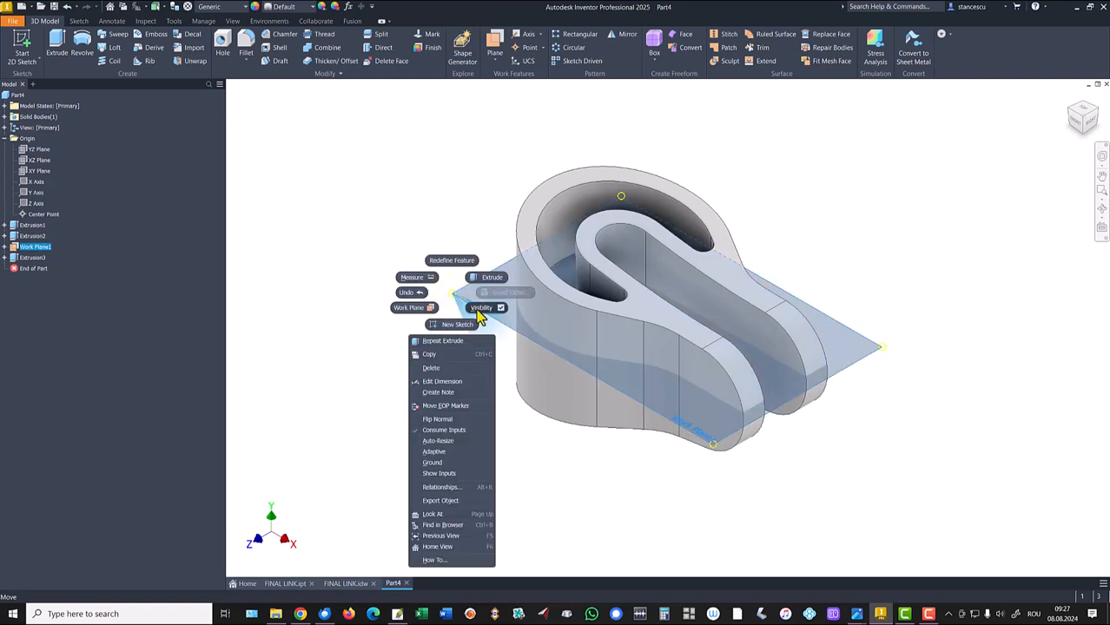
left_click(479, 311)
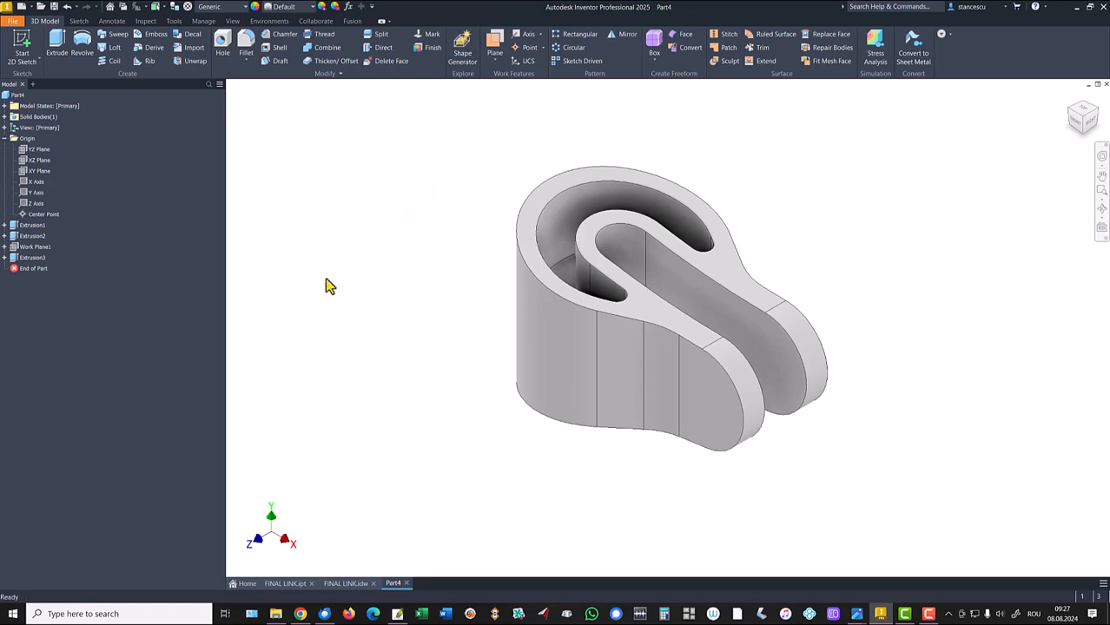
key("F6")
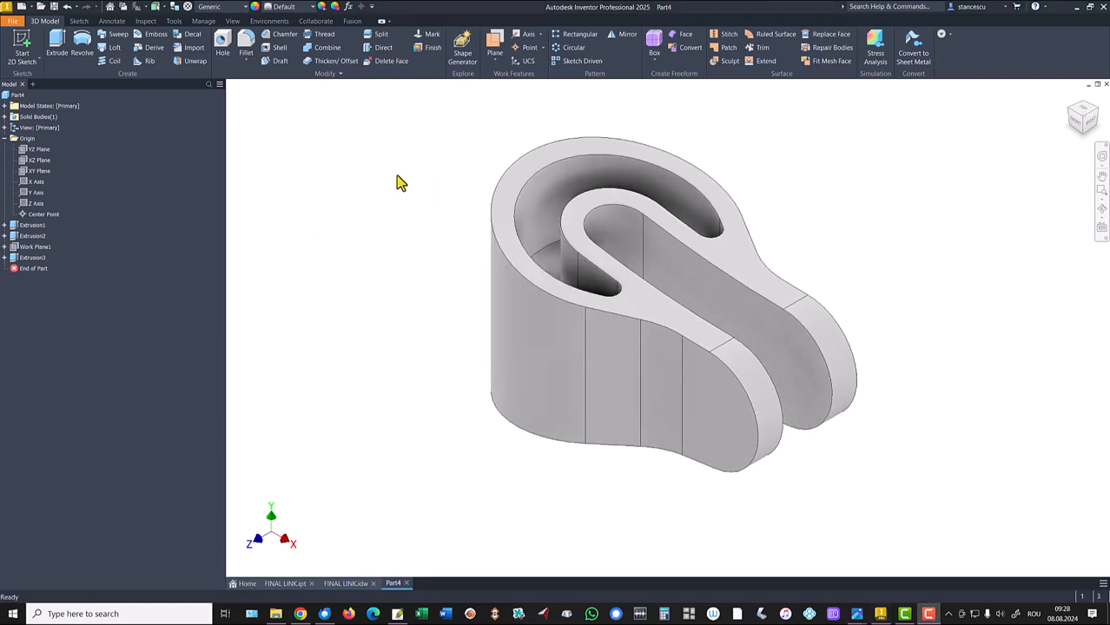
- Create a work plane offset -5 mm from the pocket's floor face
left_click(494, 43)
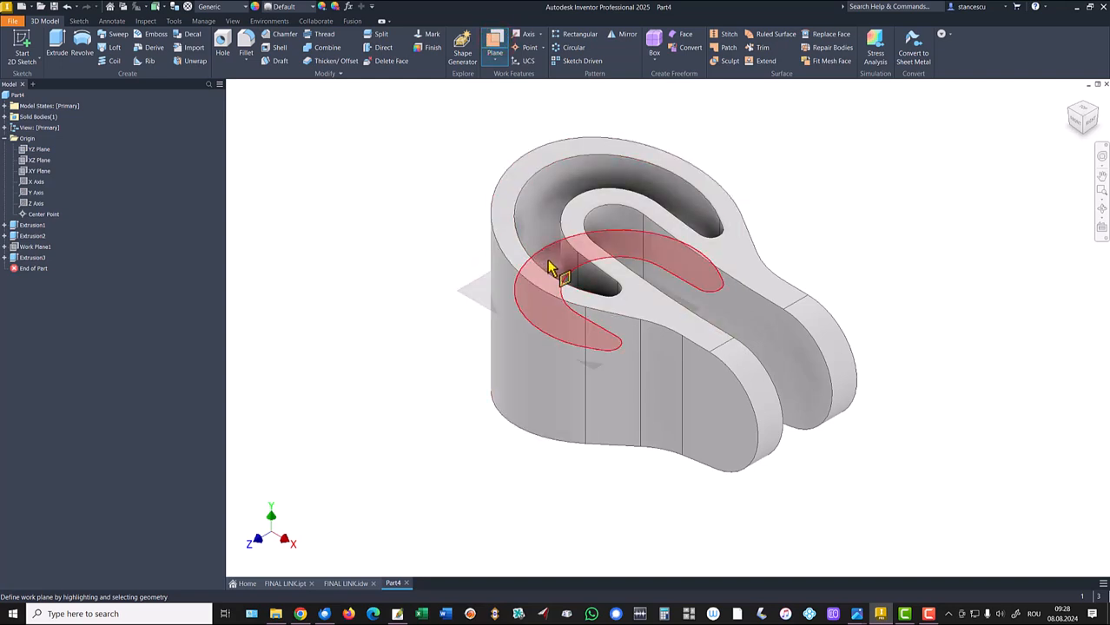
left_click_drag(549, 269, 548, 295)
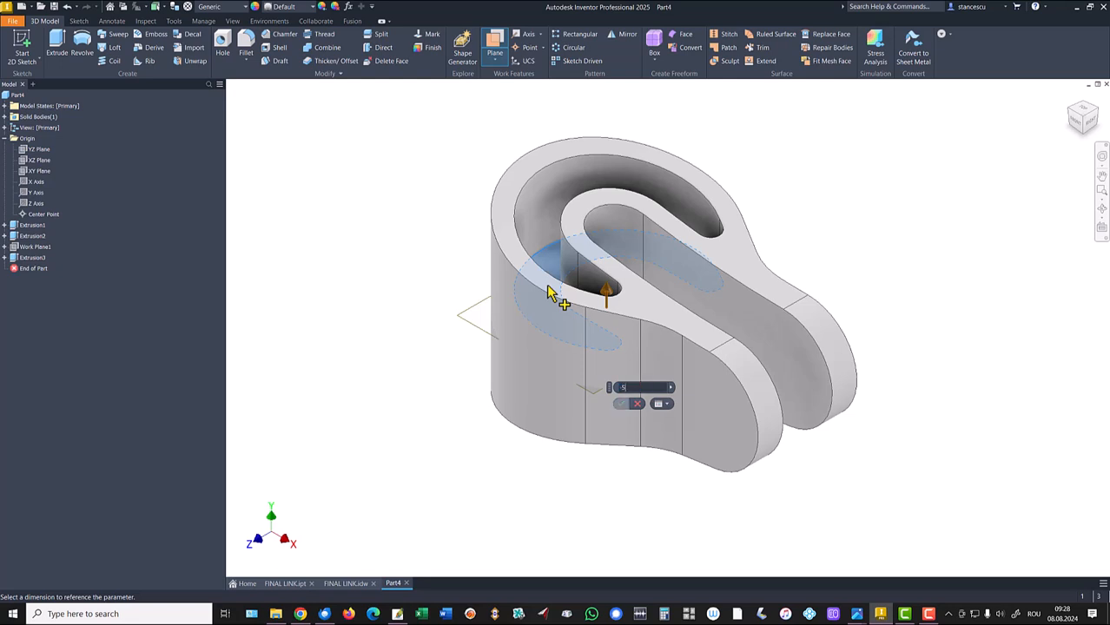
key("Return")
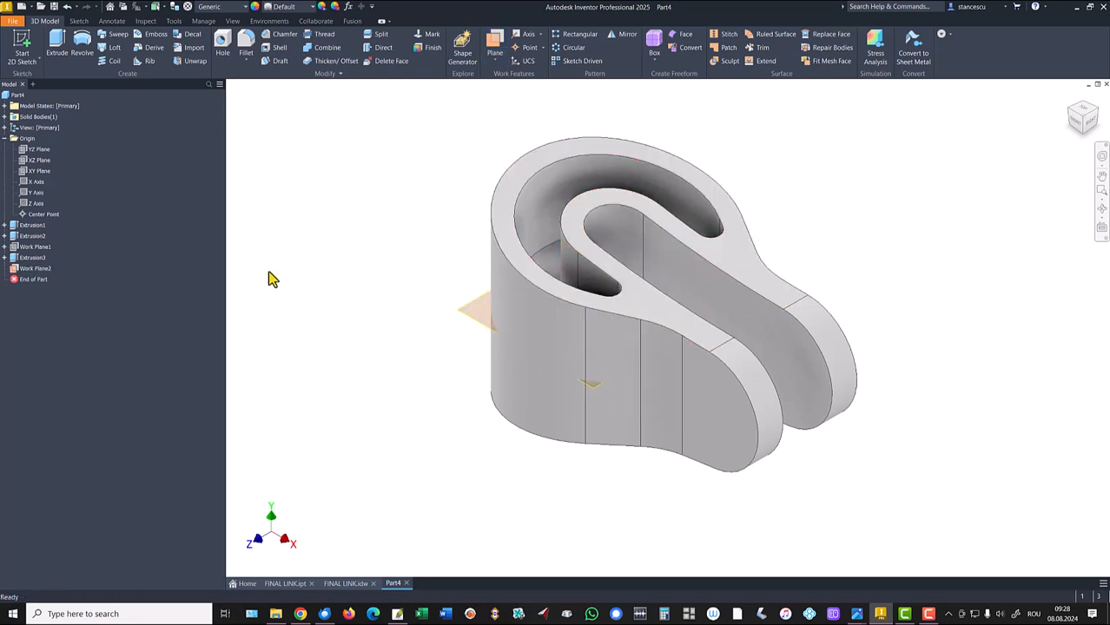
- Sketch on the new offset work plane by projecting the pocket floor's outline, and finish the sketch
right_click(472, 311)
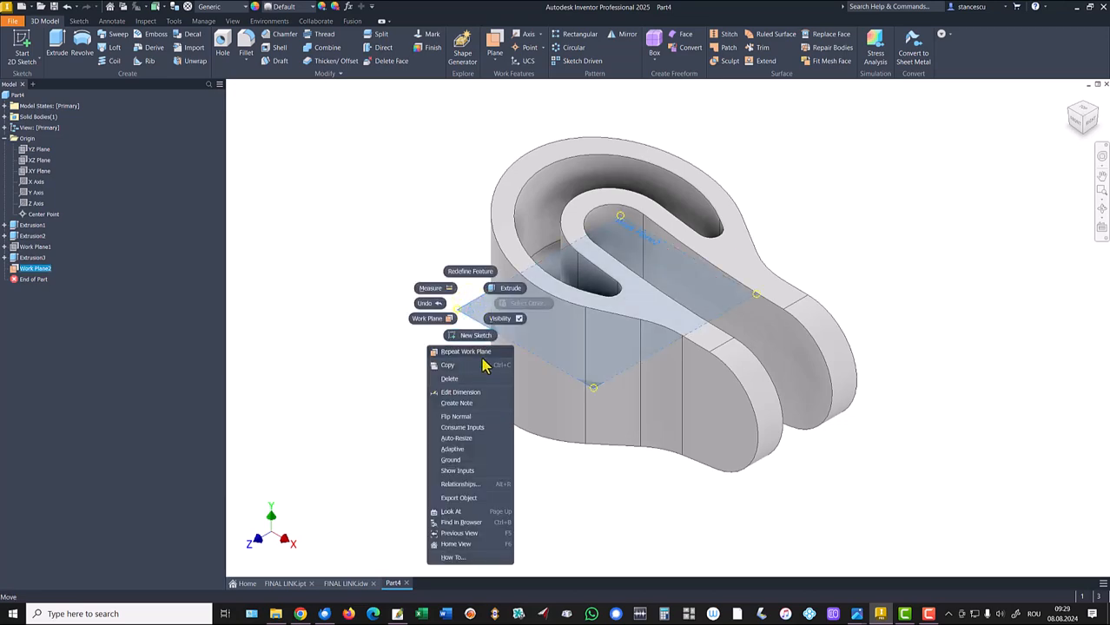
left_click(475, 336)
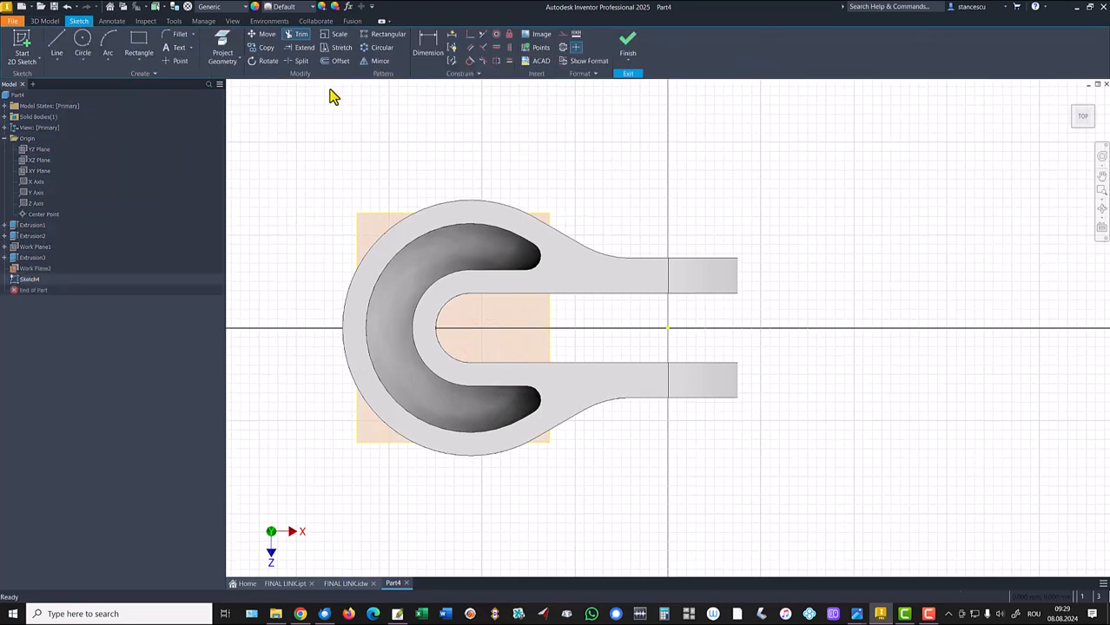
left_click(222, 49)
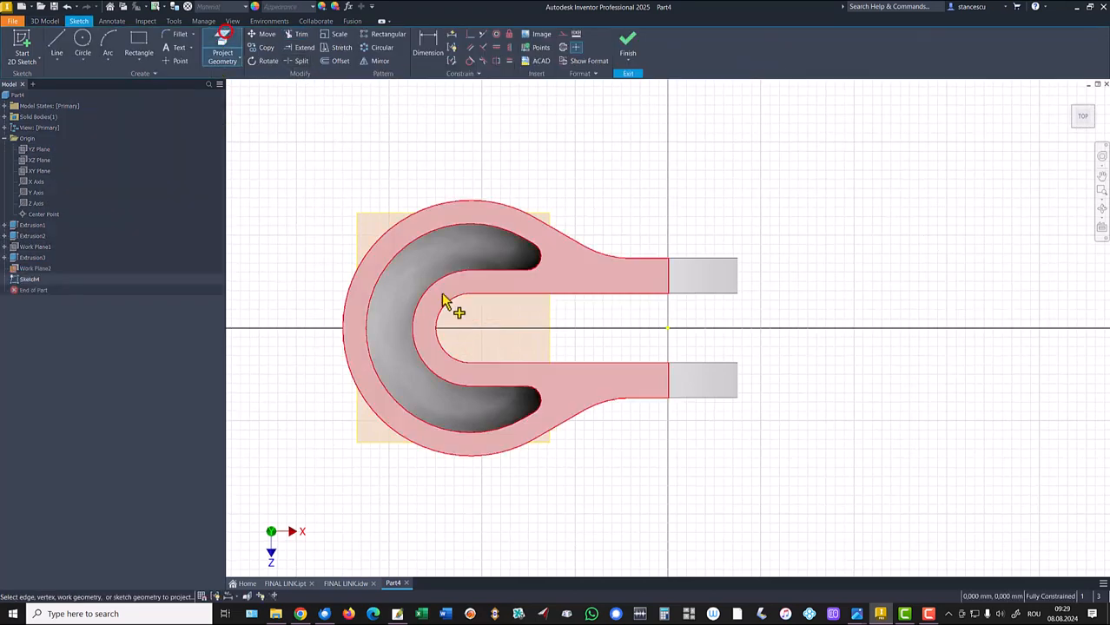
left_click(428, 271)
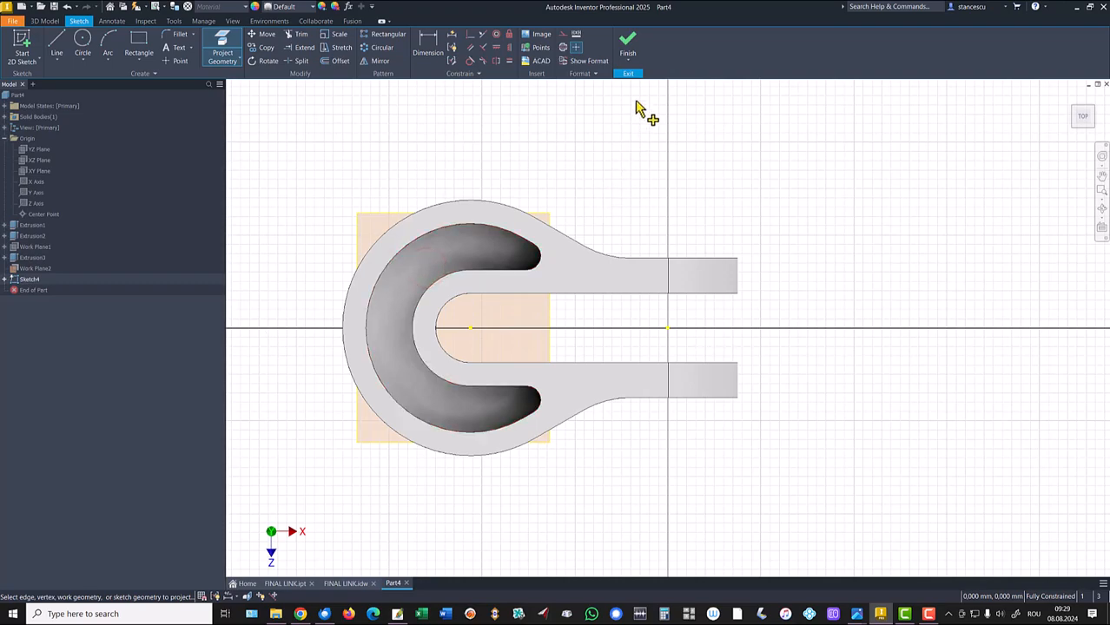
key("F7")
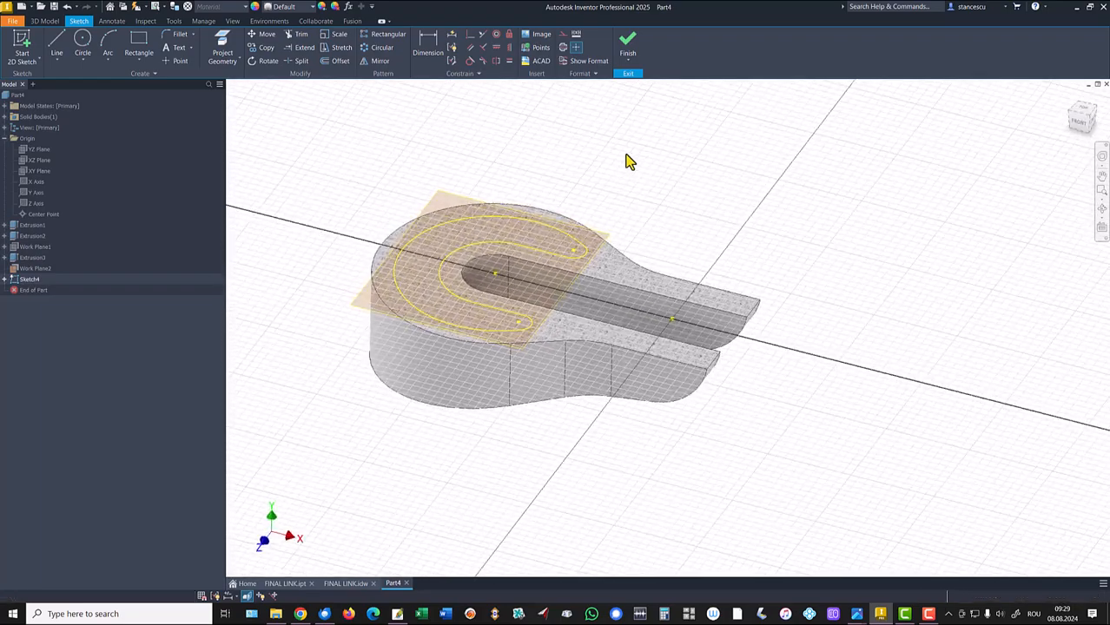
left_click(627, 55)
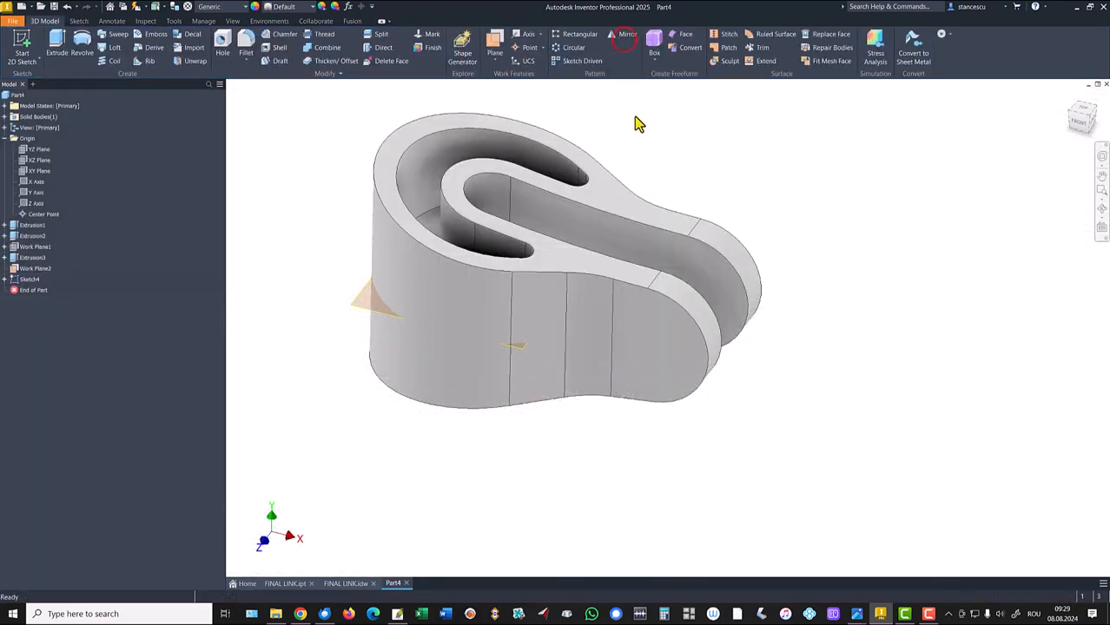
- Extrude the projected pocket outline as a cut through all in the flipped direction, out of the part's underside
left_click(56, 43)
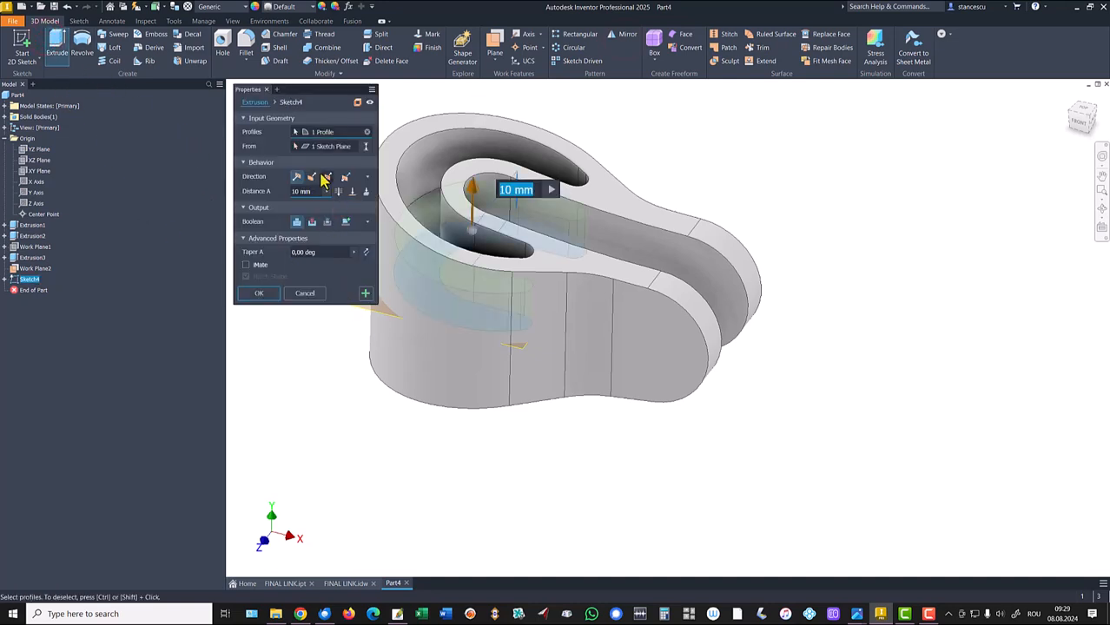
left_click(312, 178)
left_click(312, 222)
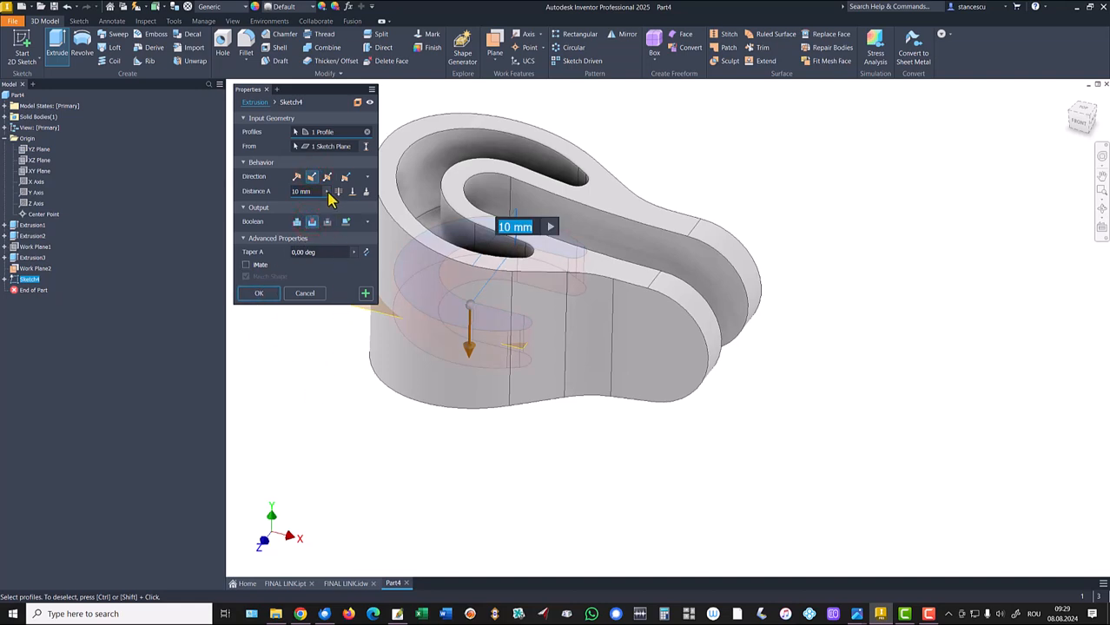
left_click(337, 192)
middle_click_drag(308, 366, 262, 293, "shift")
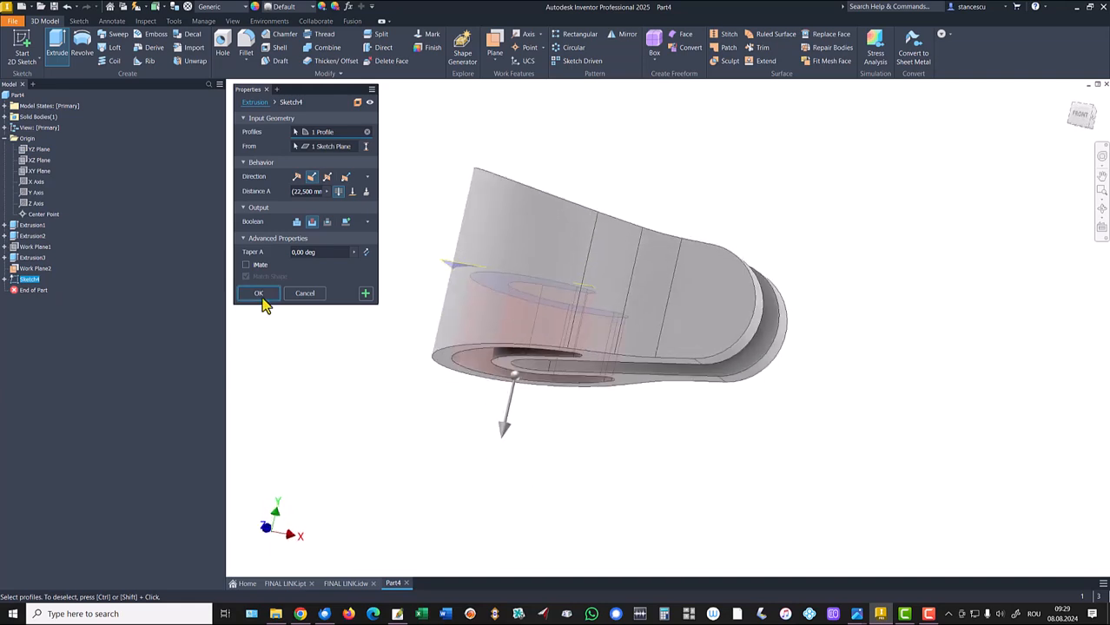
left_click(260, 296)
middle_click_drag(284, 336, 320, 266, "shift")
key("F6")
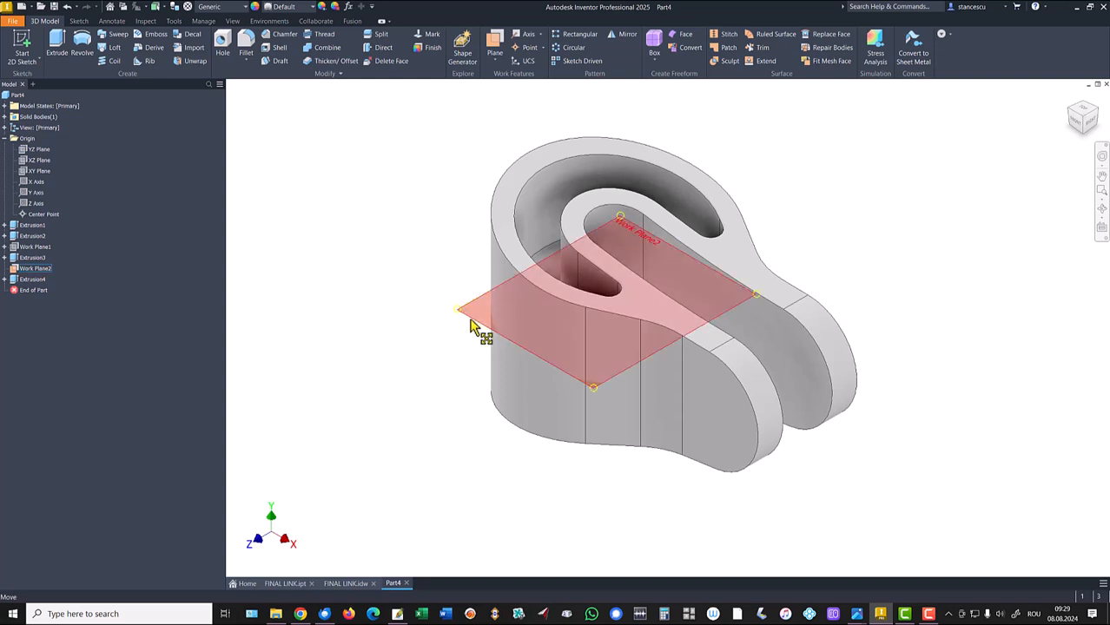
- Hide the work plane used for the lower pocket sketch
left_click(470, 325)
right_click(470, 324)
left_click(498, 330)
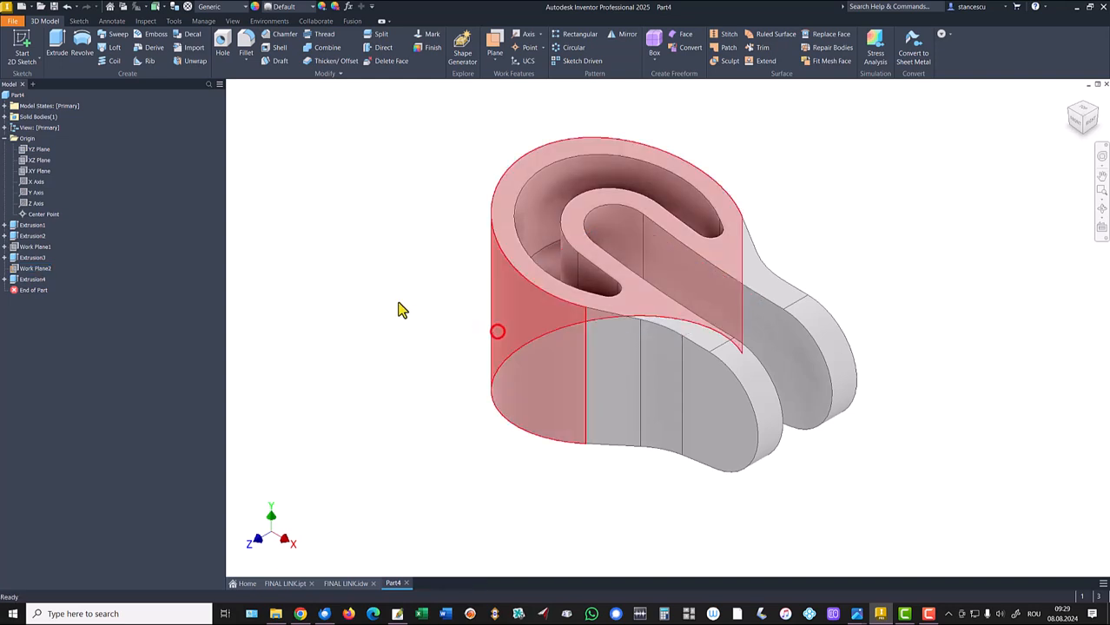
- Switch to the FINAL LINK.idw drawing and examine the holes in the link's arms
left_click(345, 583)
left_click(1000, 469)
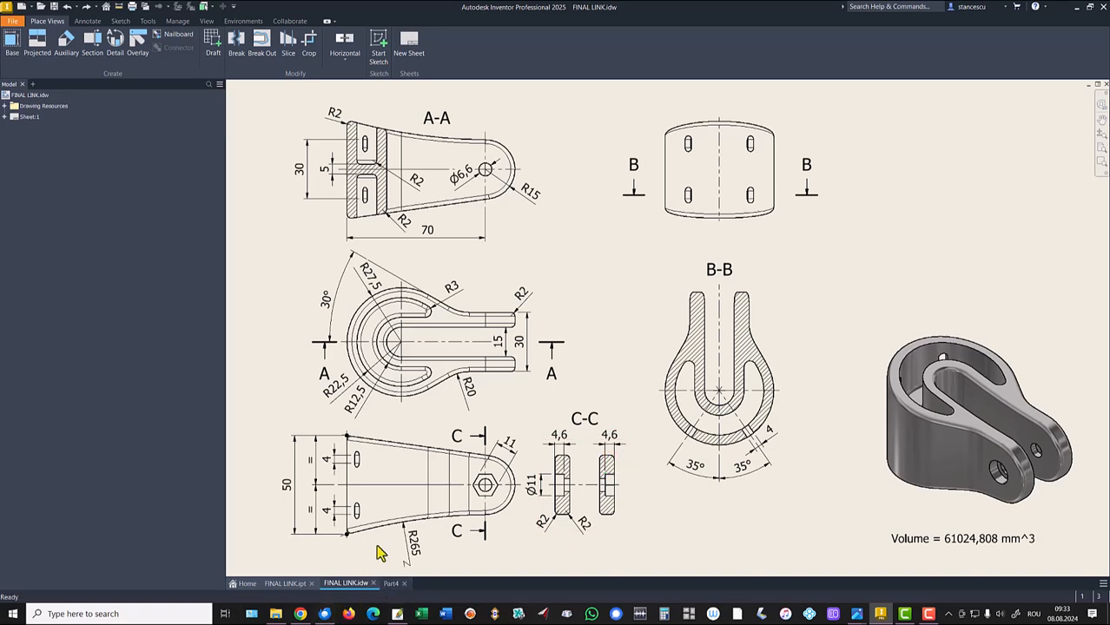
- Switch to Part4 and place a hole without a preset on the front arm's outer face, concentric with its rounded end
left_click(391, 583)
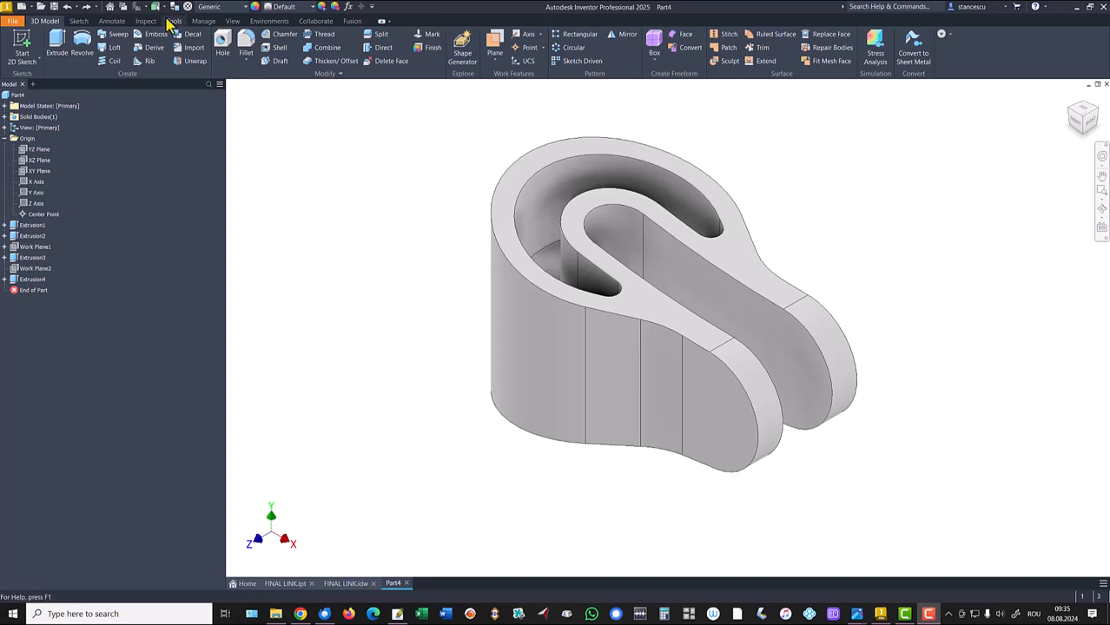
left_click(223, 43)
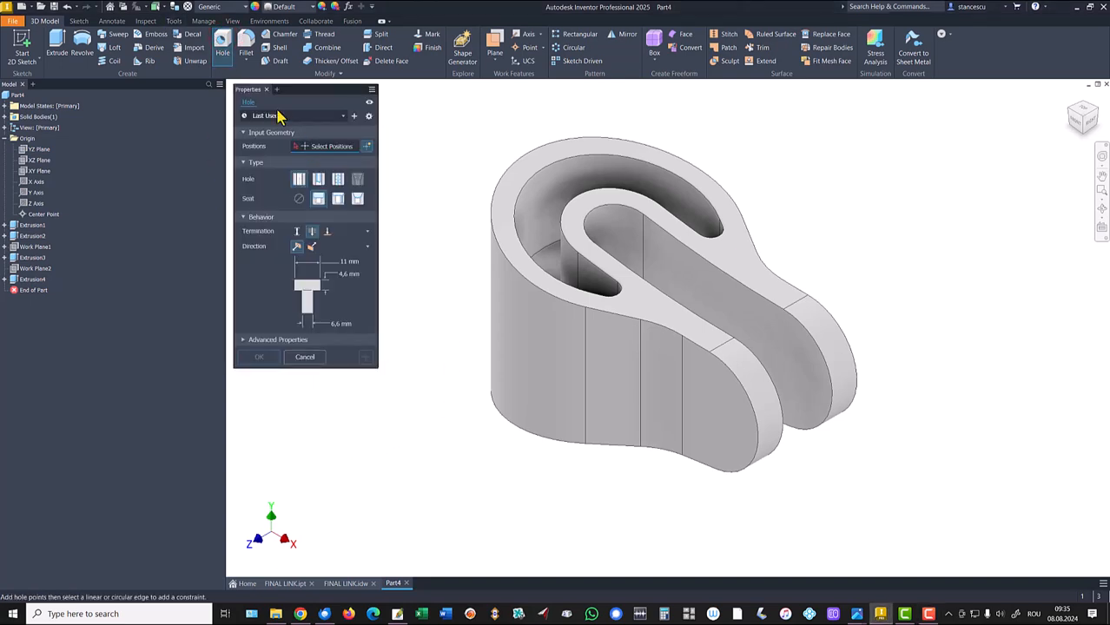
left_click(344, 117)
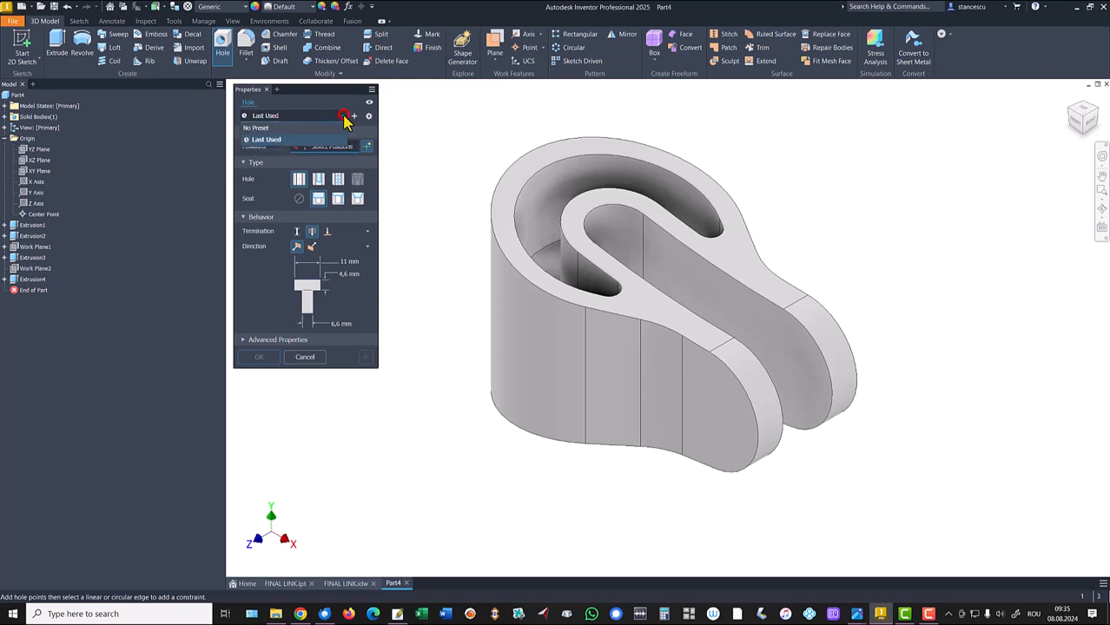
left_click(255, 129)
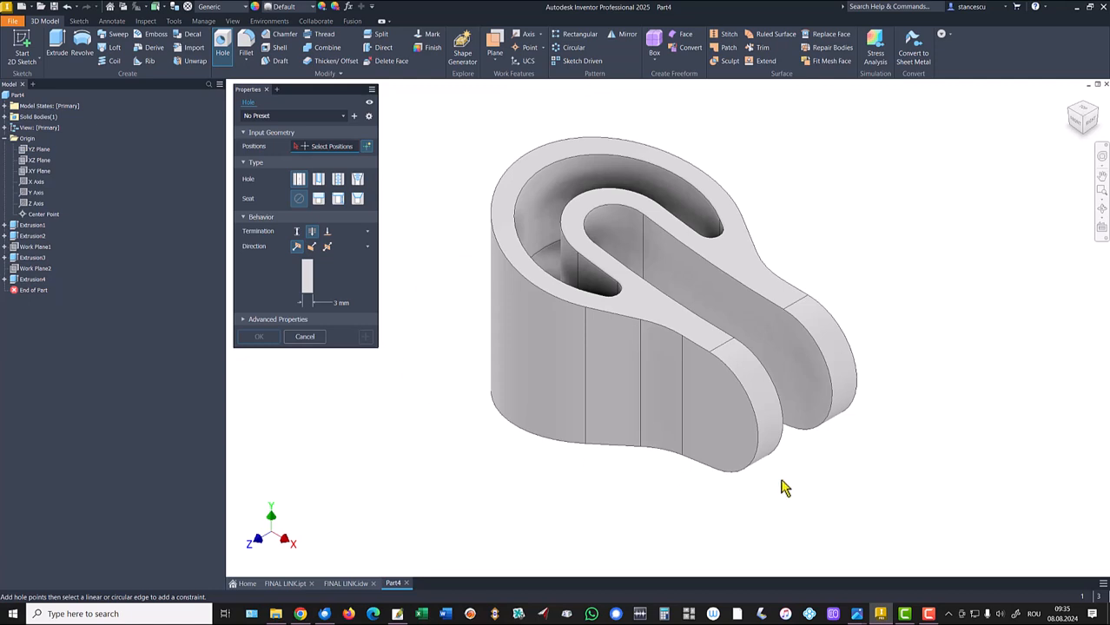
left_click(736, 424)
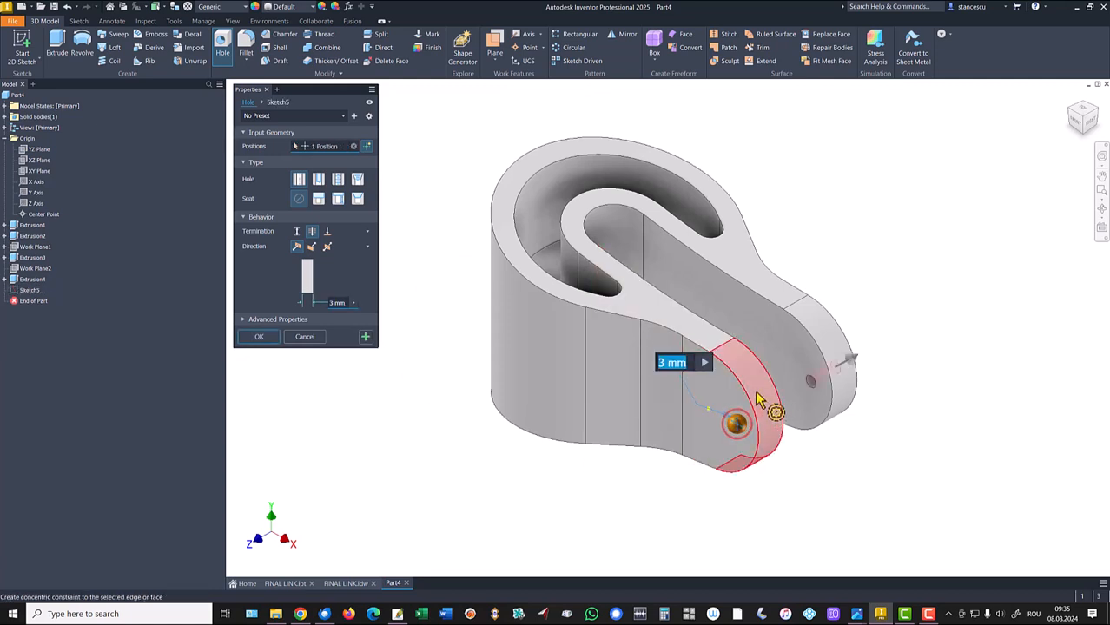
left_click(748, 401)
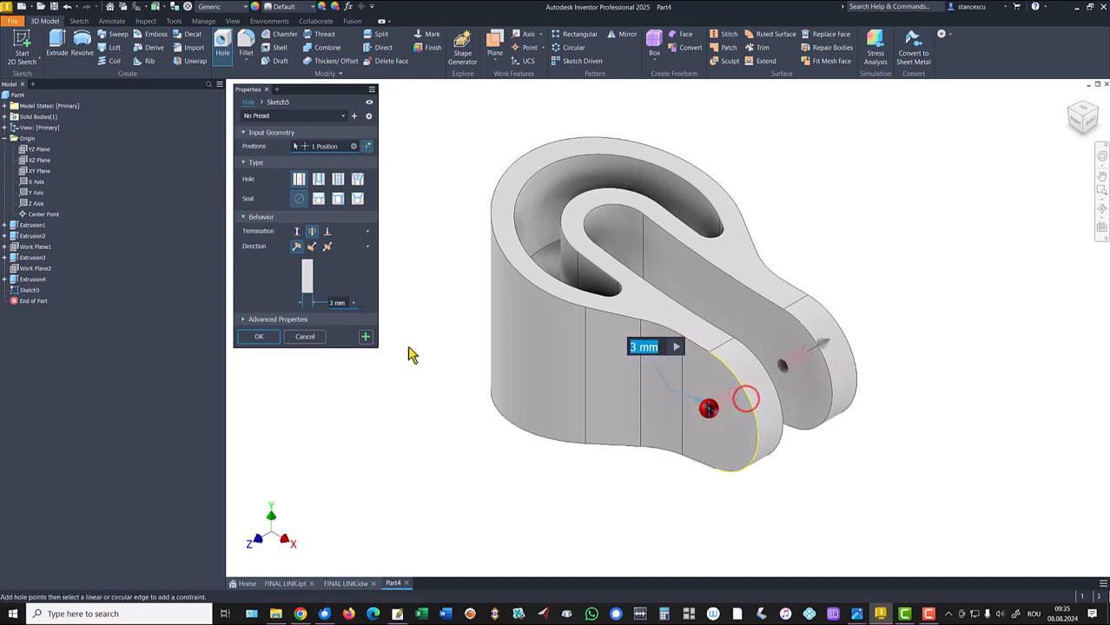
- Make the hole a through-all counterbore with a 6,6 mm diameter, an 11 mm counterbore diameter and a 4,6 mm counterbore depth
left_click(318, 199)
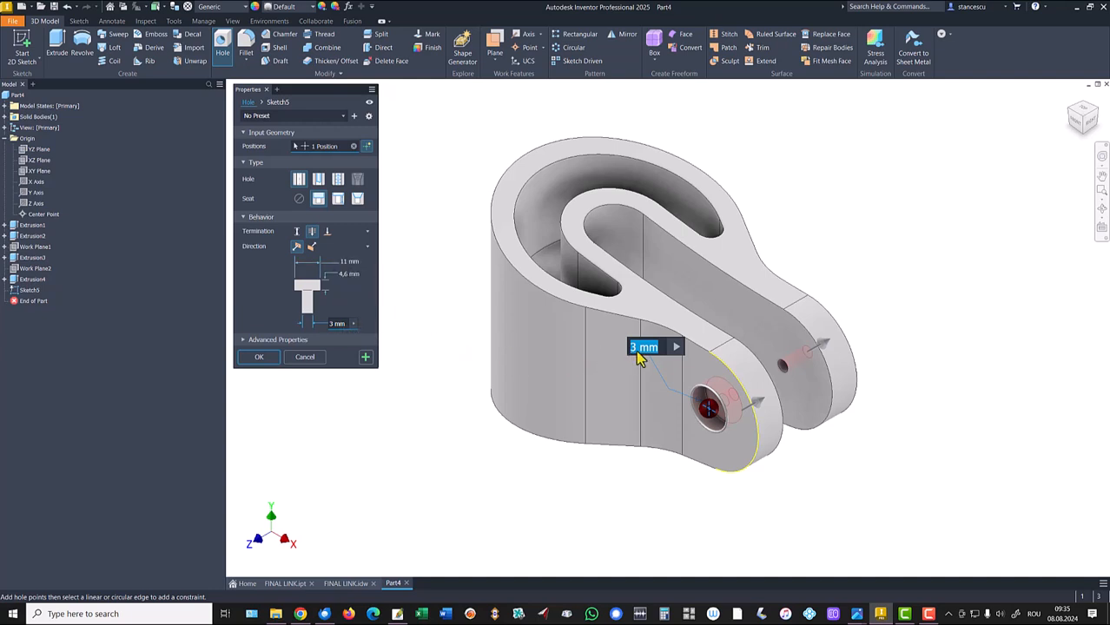
left_click(339, 324)
type("6,6")
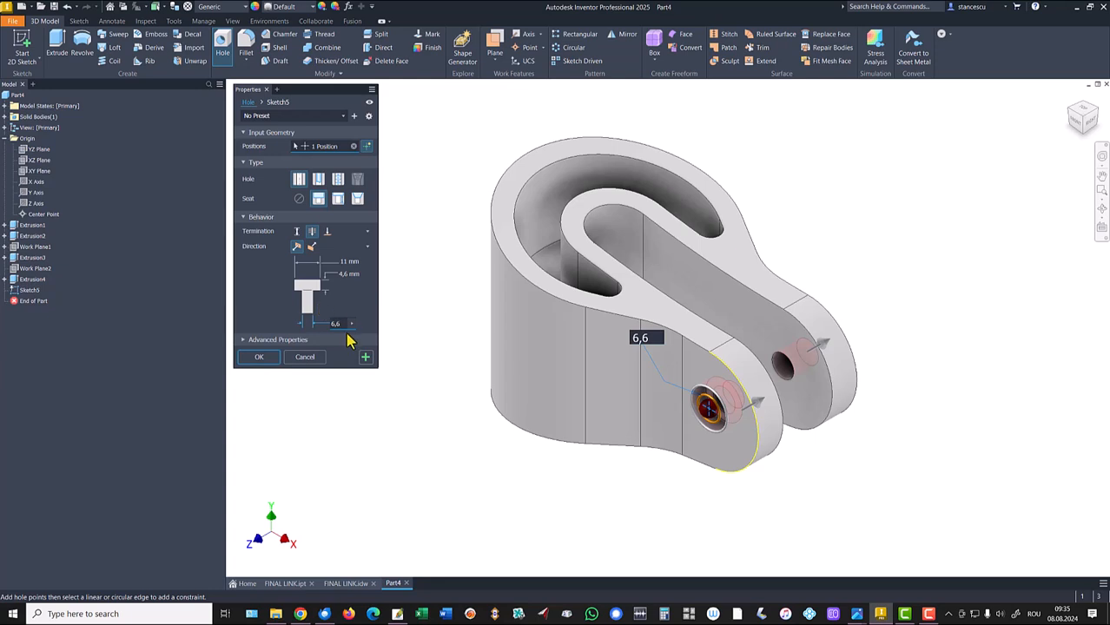
left_click(258, 359)
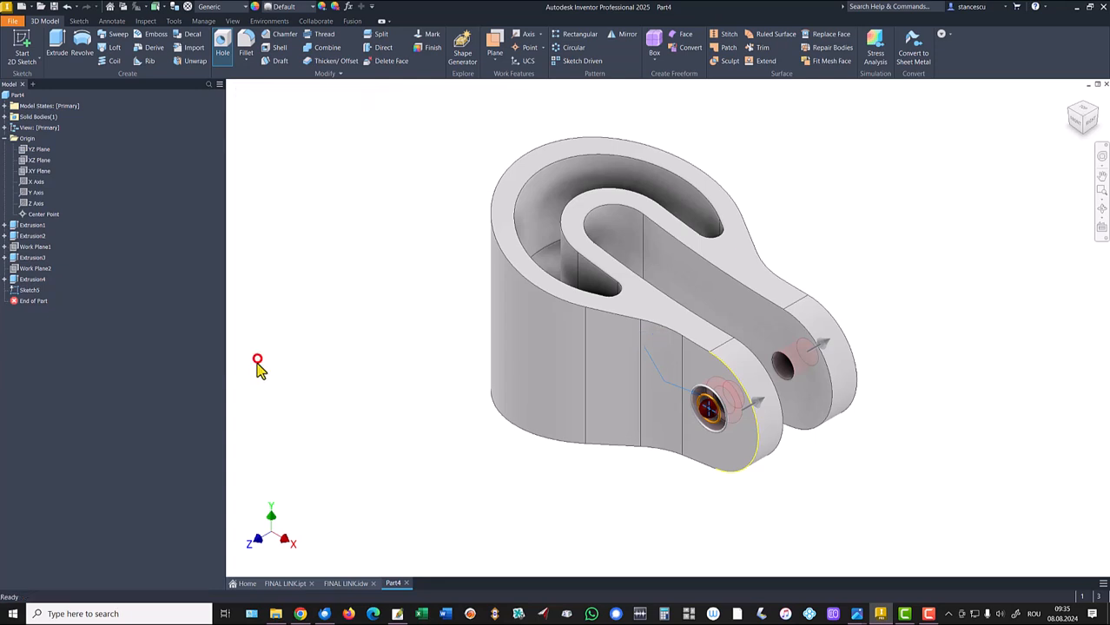
- Start a sketch on the opposite arm's outer face and draw a six-sided polygon centred on the hole
mouse_move(894, 267)
middle_mouse_down("shift")
mouse_move(815, 413)
mouse_move(652, 469)
mouse_move(584, 429)
middle_mouse_up("shift")
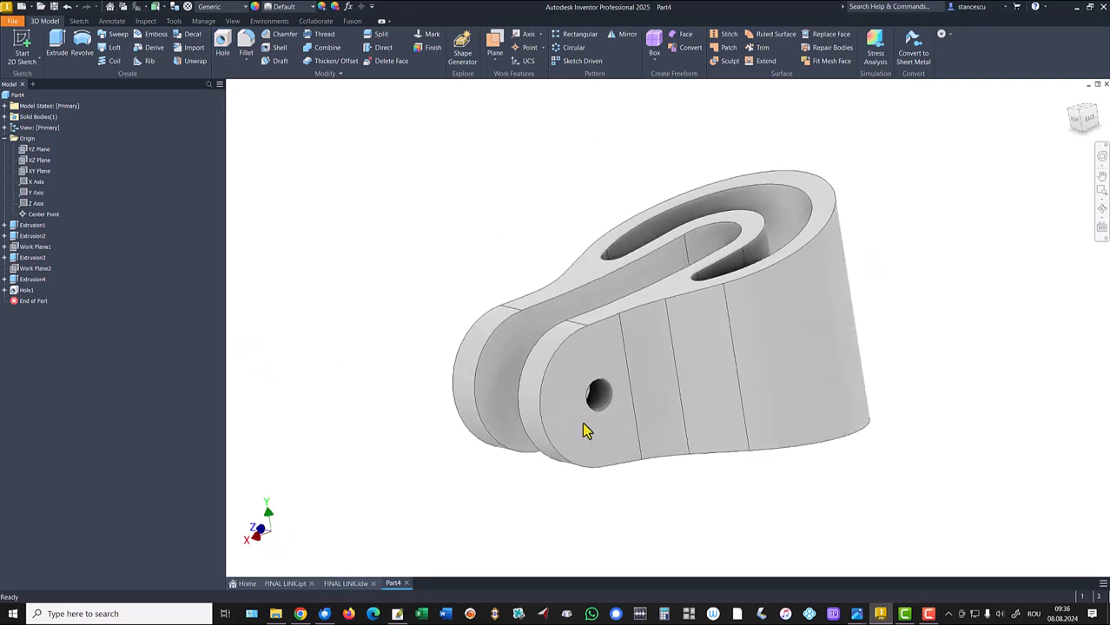
left_click(598, 434)
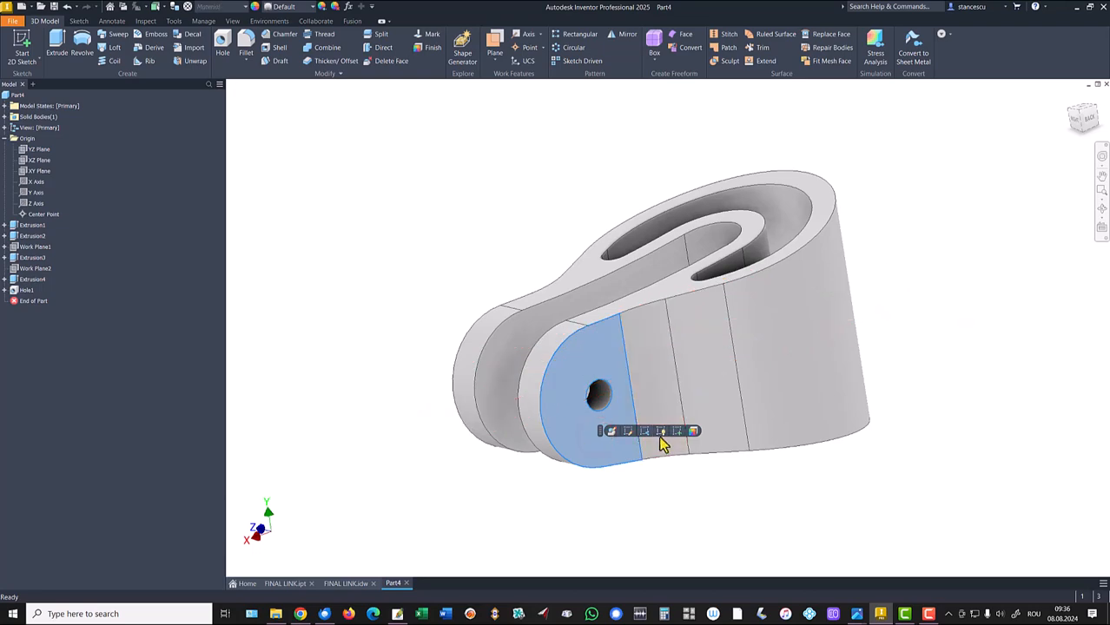
left_click(676, 432)
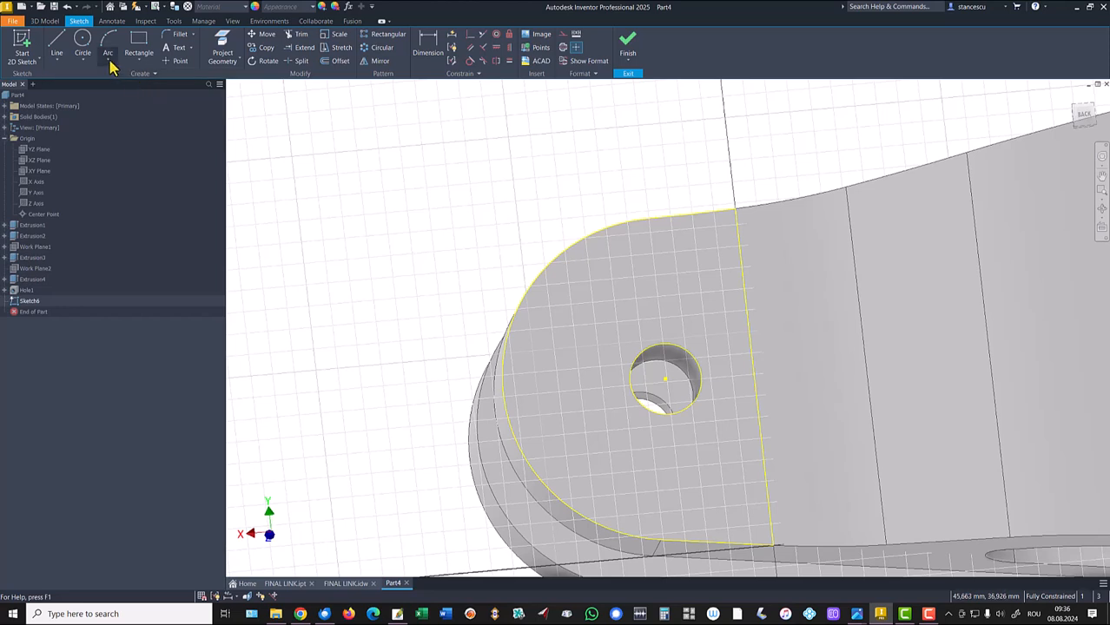
left_click(139, 64)
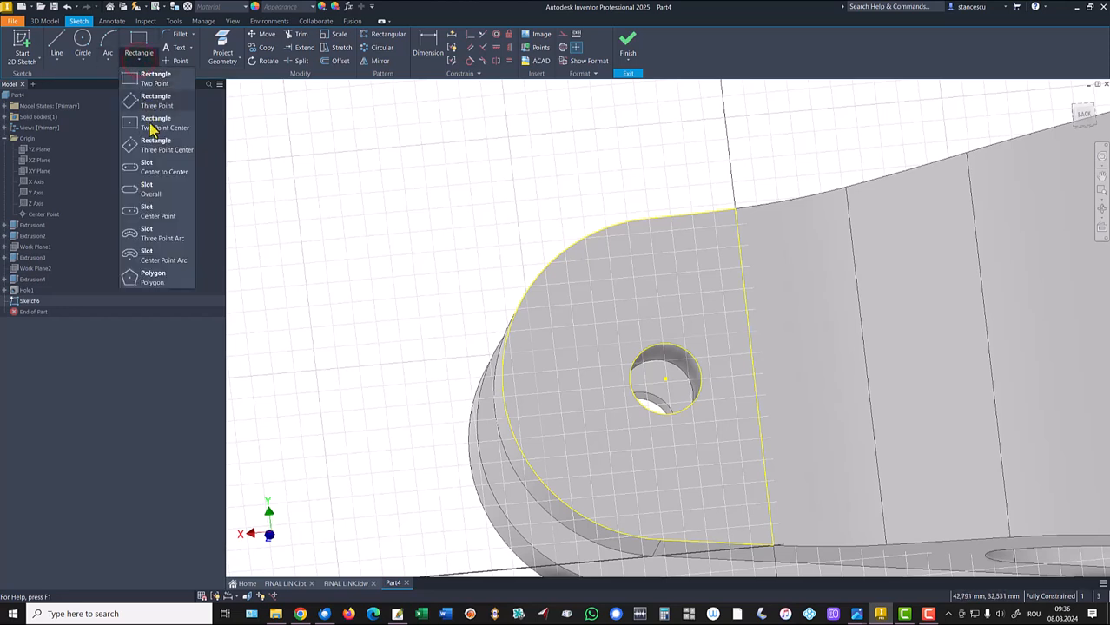
left_click(150, 279)
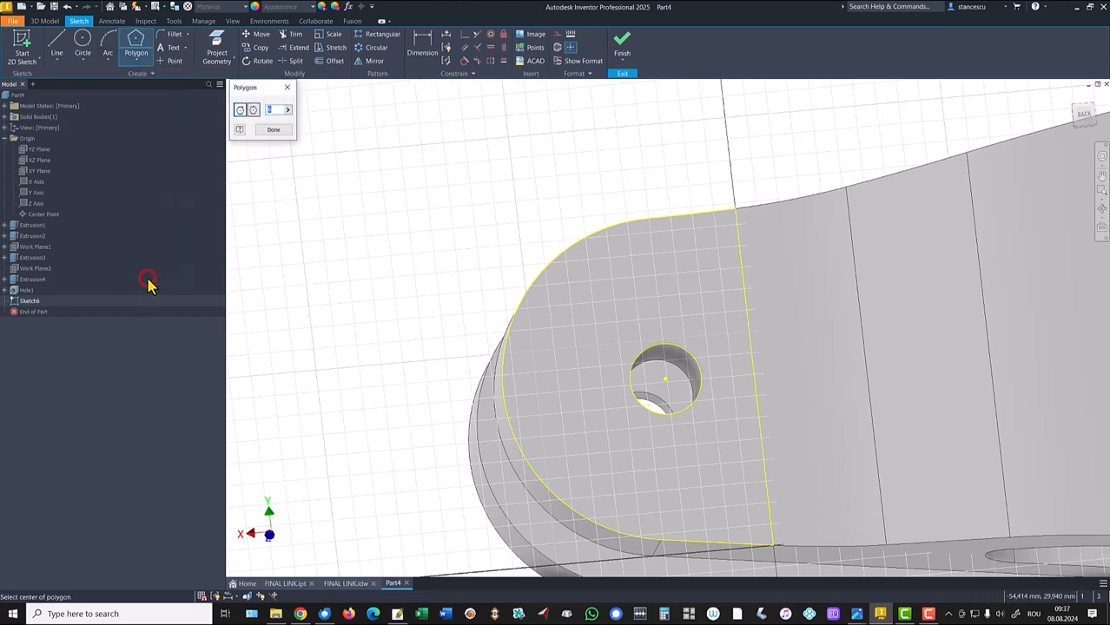
left_click(664, 378)
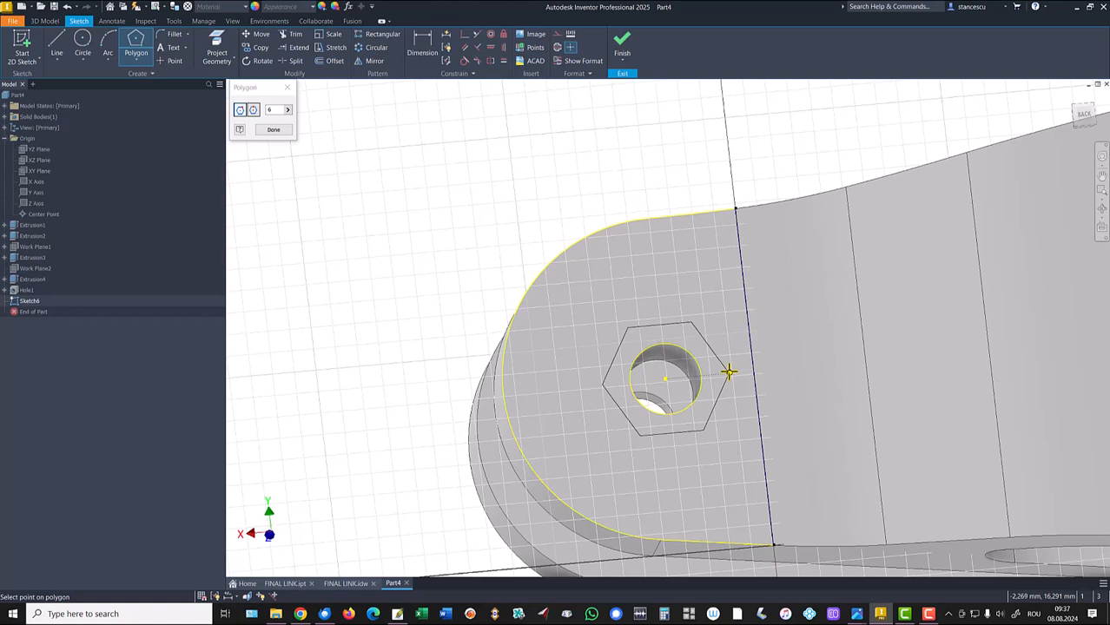
left_click(728, 371)
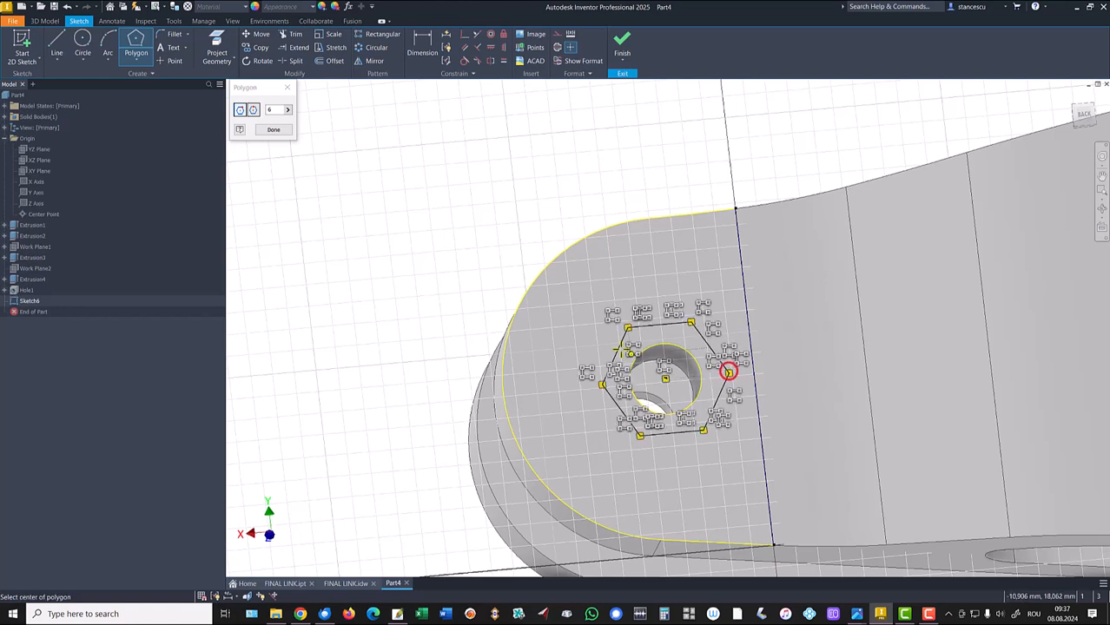
left_click(273, 132)
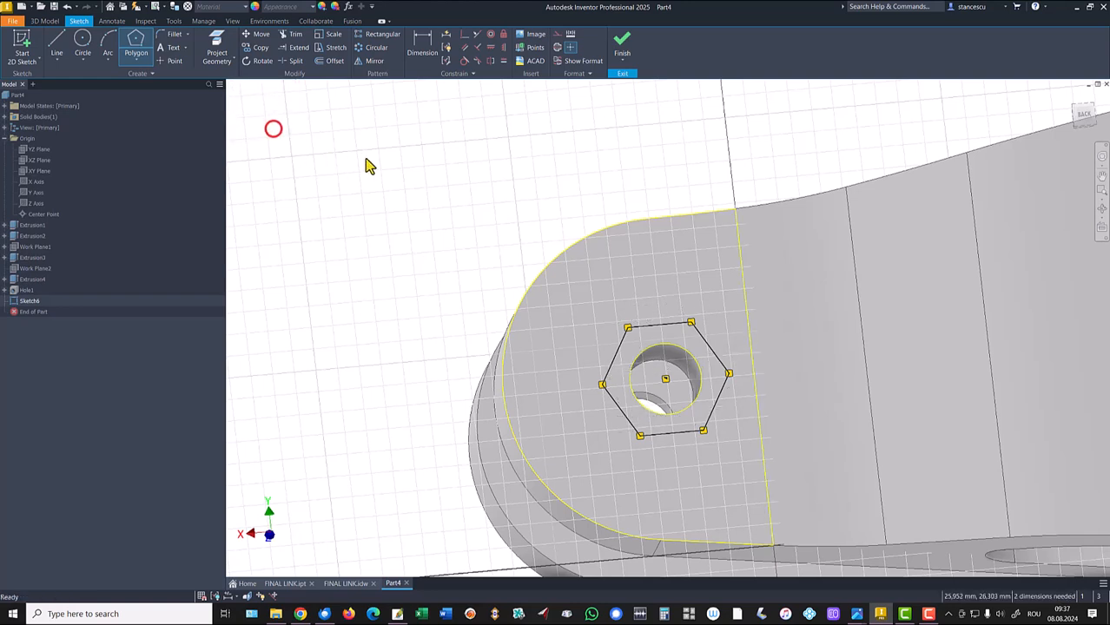
- Constrain the hexagon's upper side horizontal, set its distance across flats to 11 mm, and finish the sketch
left_click(491, 46)
left_click(677, 330)
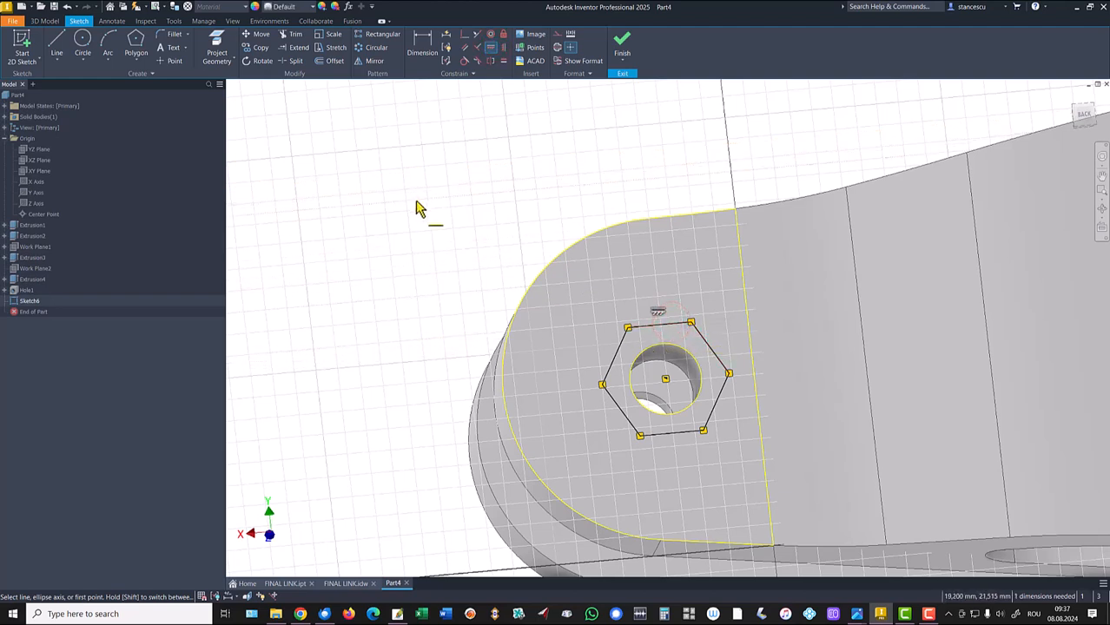
left_click(419, 38)
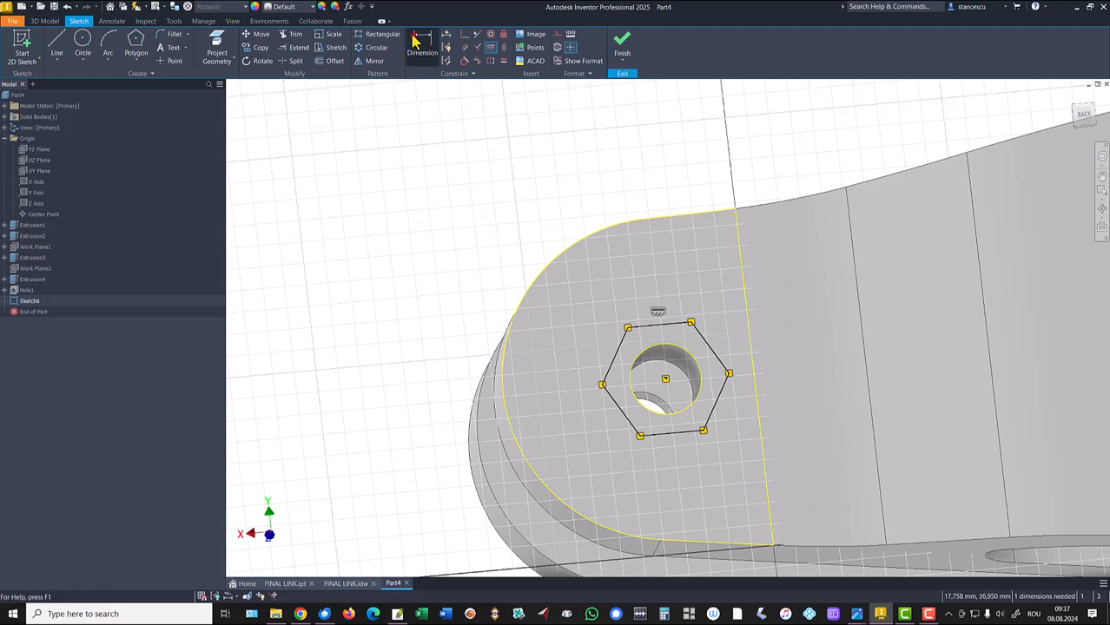
left_click(618, 350)
left_click(719, 392)
left_click(775, 152)
type("11")
key("Return")
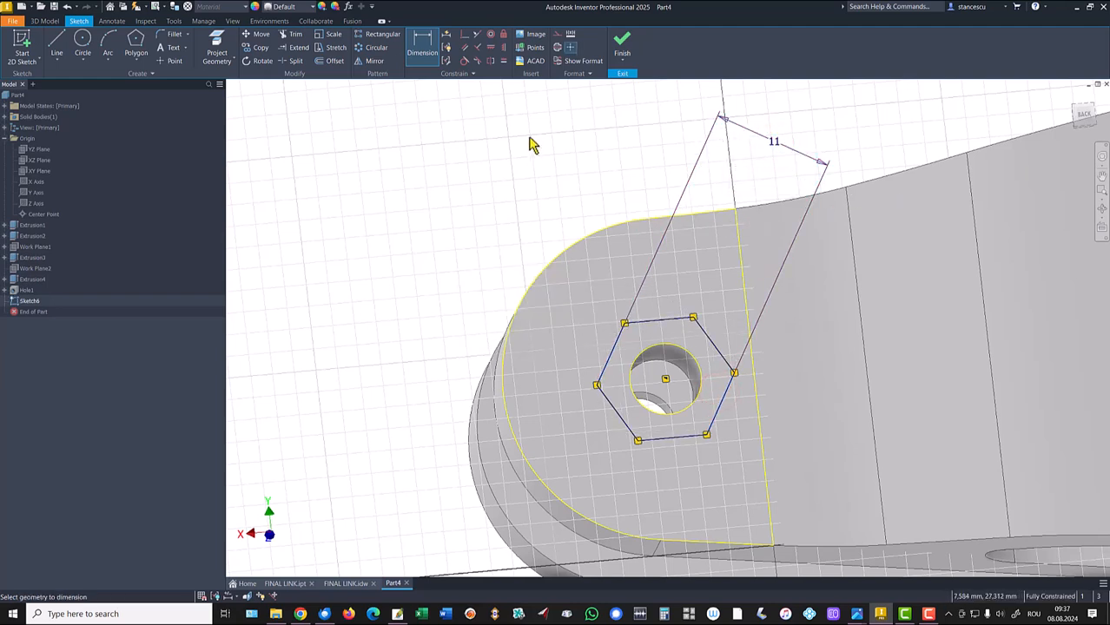
left_click(622, 44)
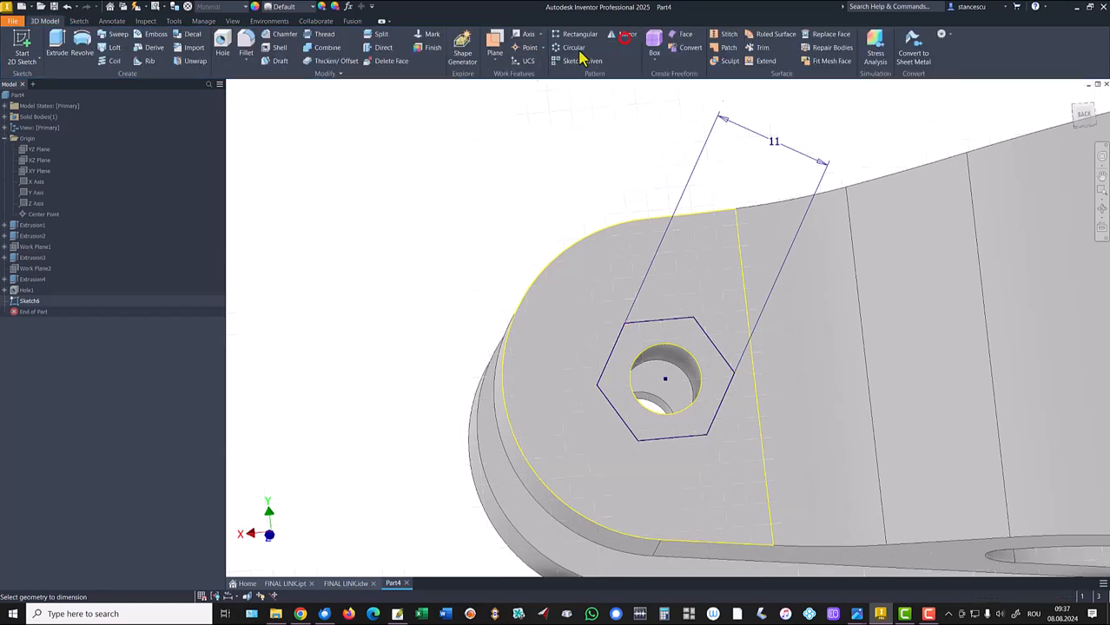
- Extrude the hexagon region as a 4,6 mm deep cut into the arm around the hole
left_click(56, 48)
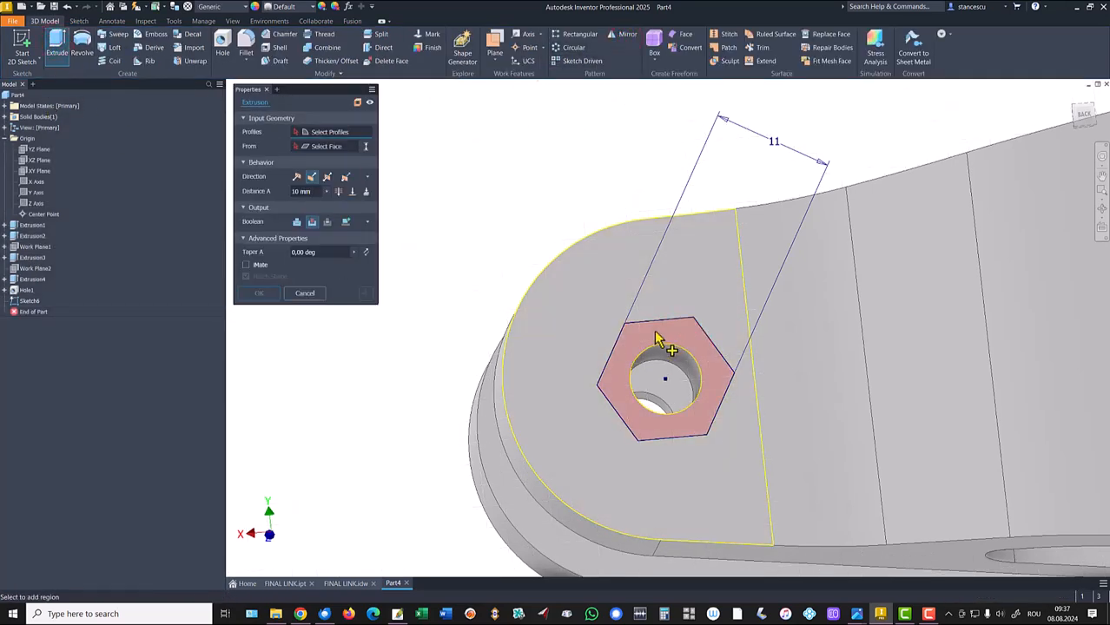
left_click(658, 339)
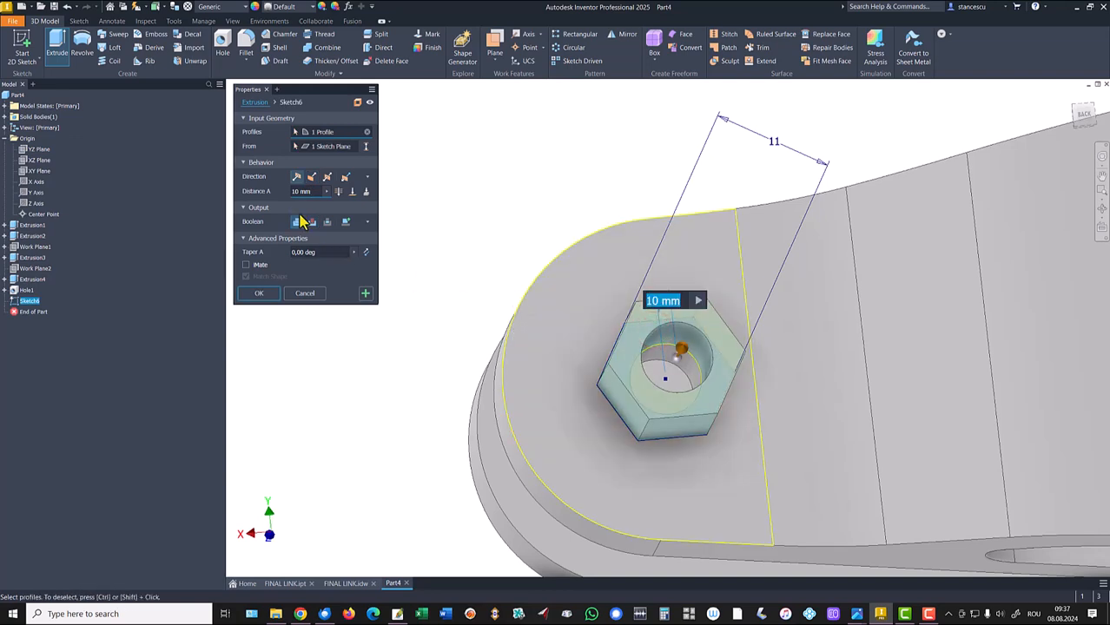
left_click(312, 222)
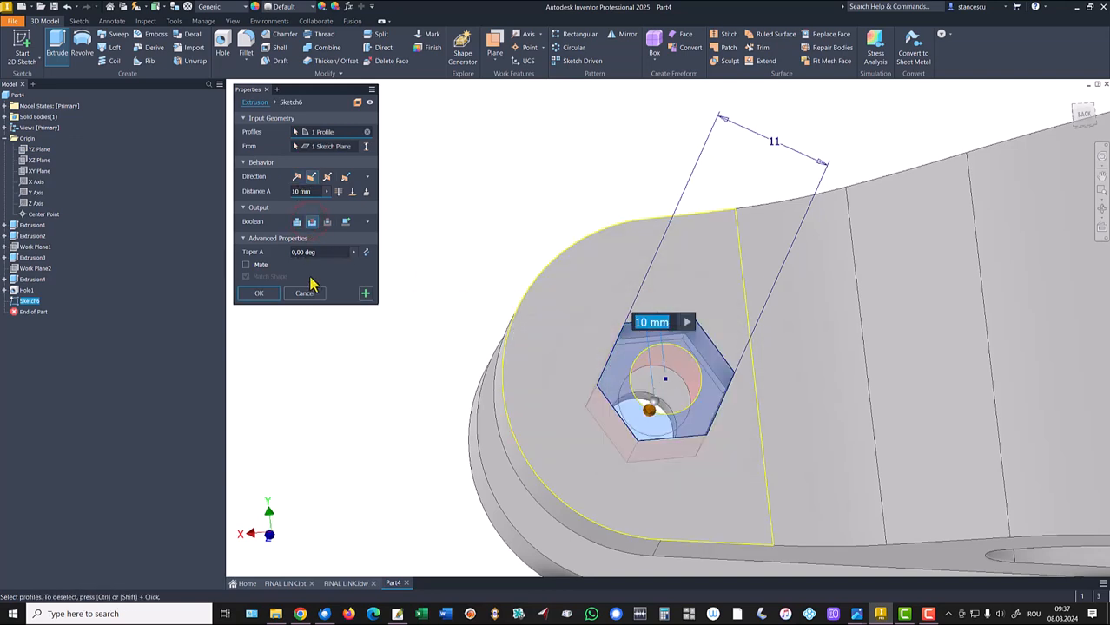
type("4,6")
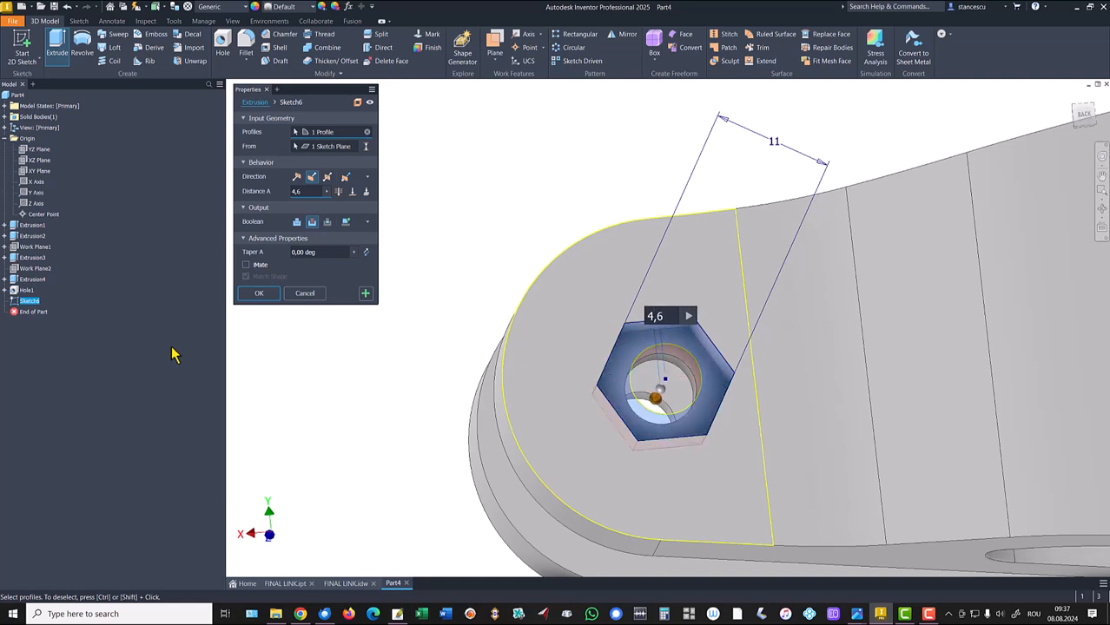
left_click(260, 293)
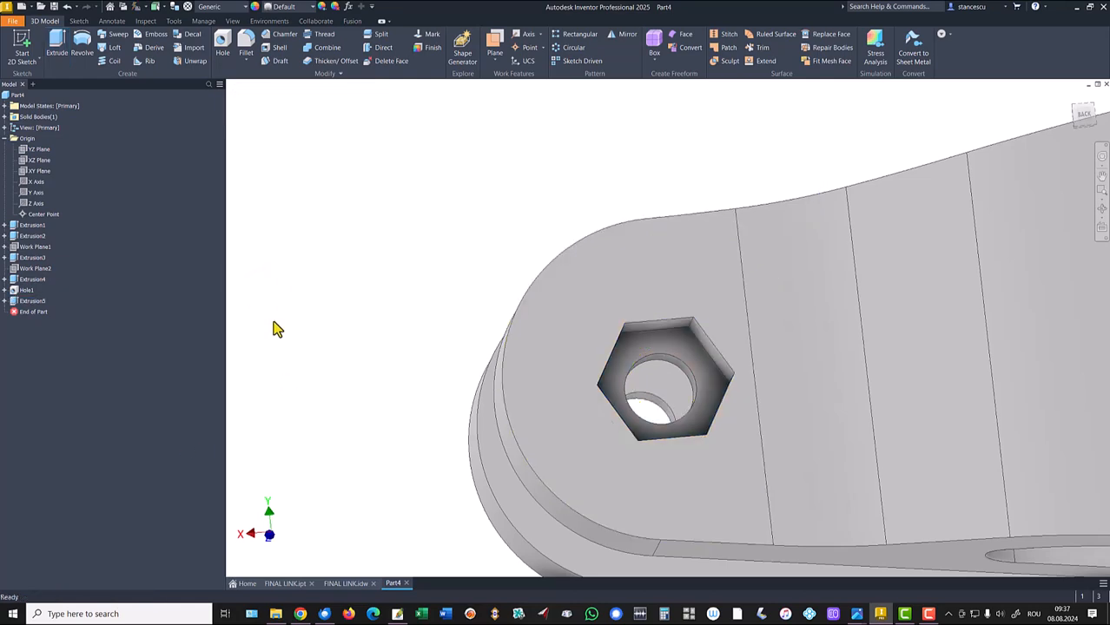
key("F6")
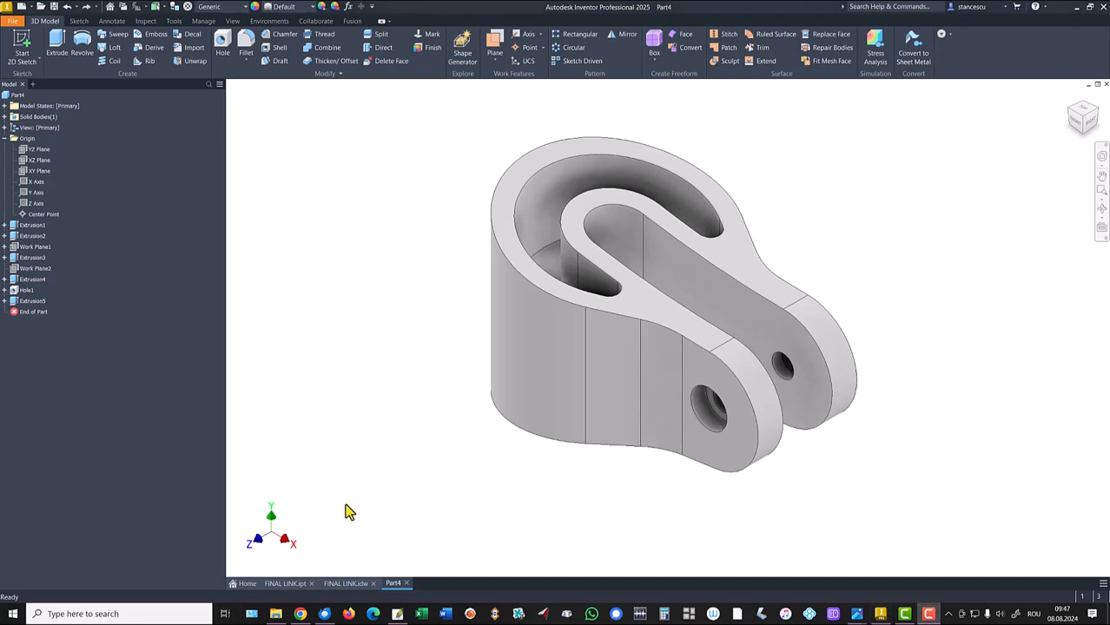
- Examine the slots in the round wall on the finished FINAL LINK.ipt model and on the FINAL LINK.idw drawing
left_click(286, 584)
left_click(374, 359)
middle_click_drag(391, 363, 555, 256, "shift")
middle_click_drag(745, 347, 515, 320, "shift")
key("F6")
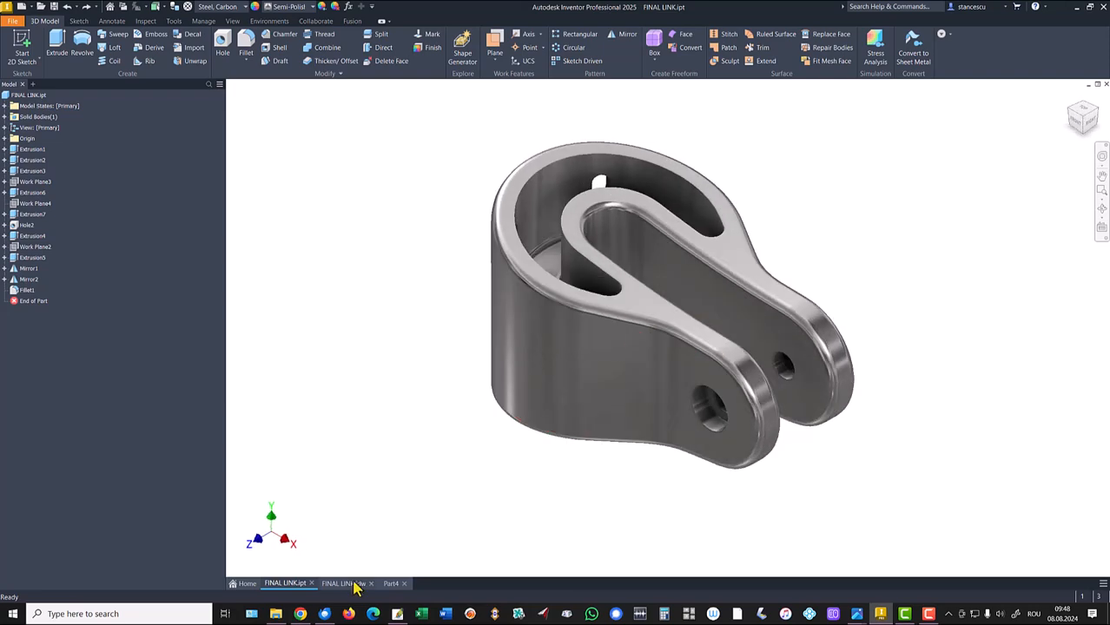
left_click(345, 584)
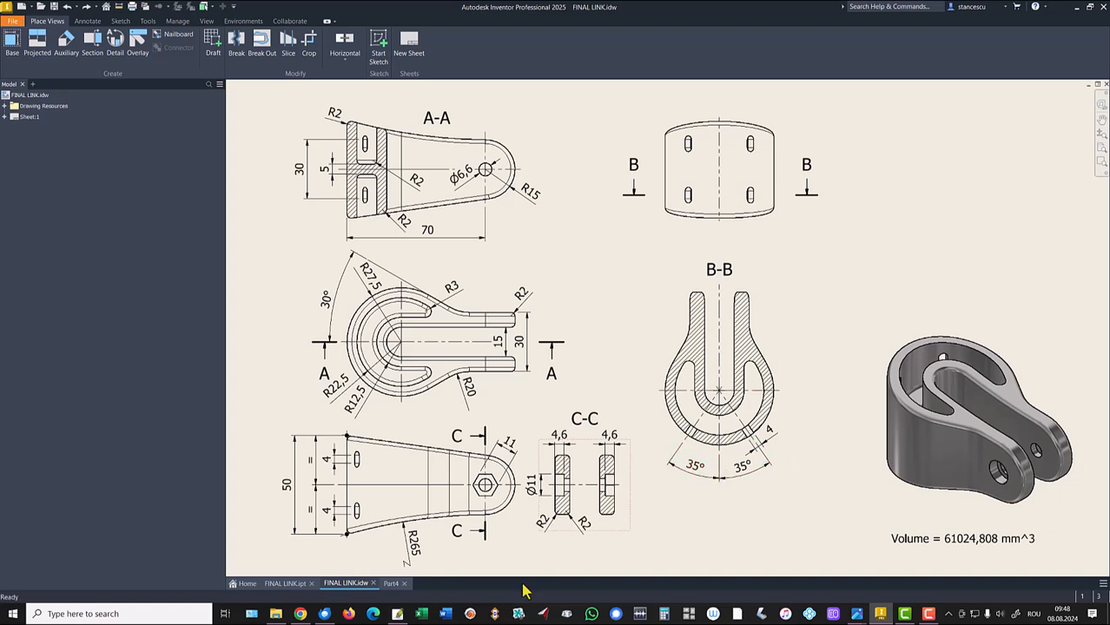
- In Part4, start a work plane and create an inline axis from the curved face at the slot's closed, rounded end
left_click(393, 584)
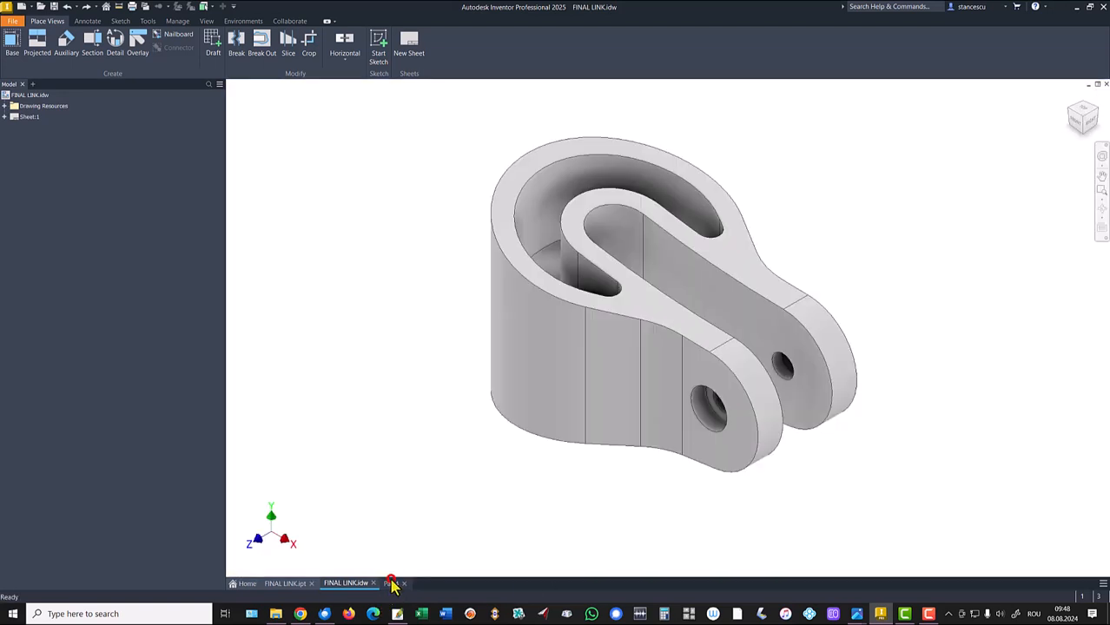
left_click(317, 196)
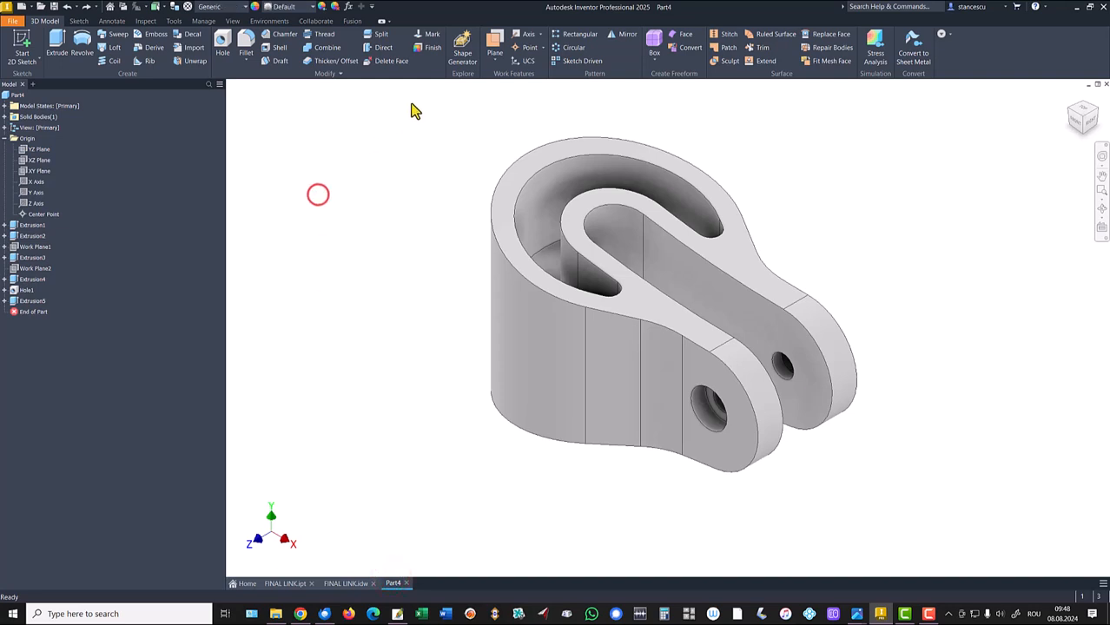
left_click(491, 54)
right_click(375, 179)
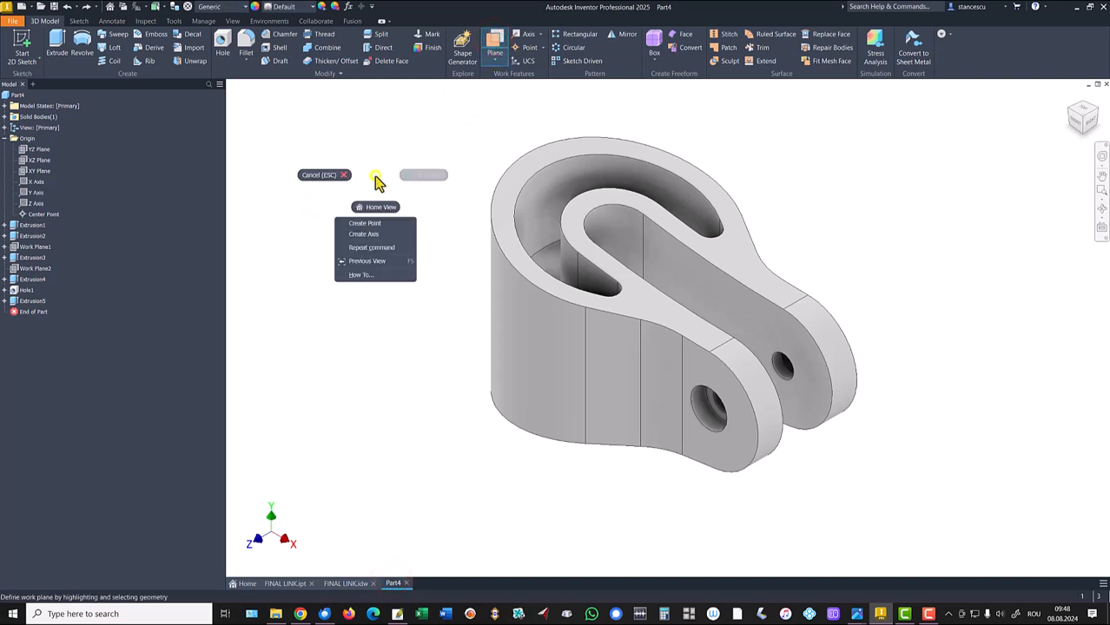
left_click(372, 236)
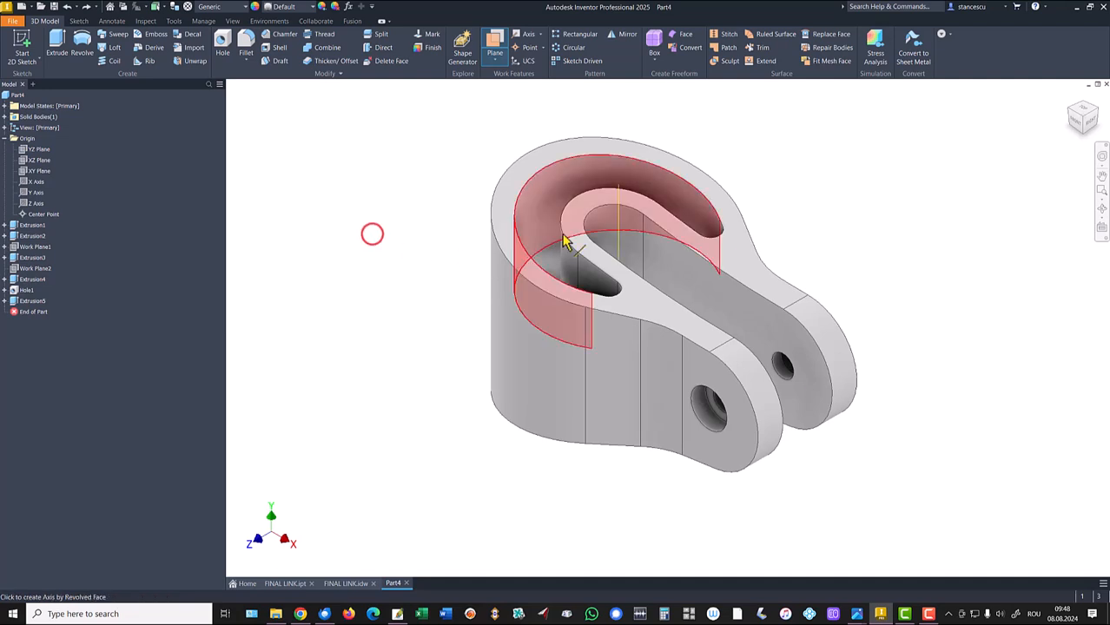
left_click(628, 223)
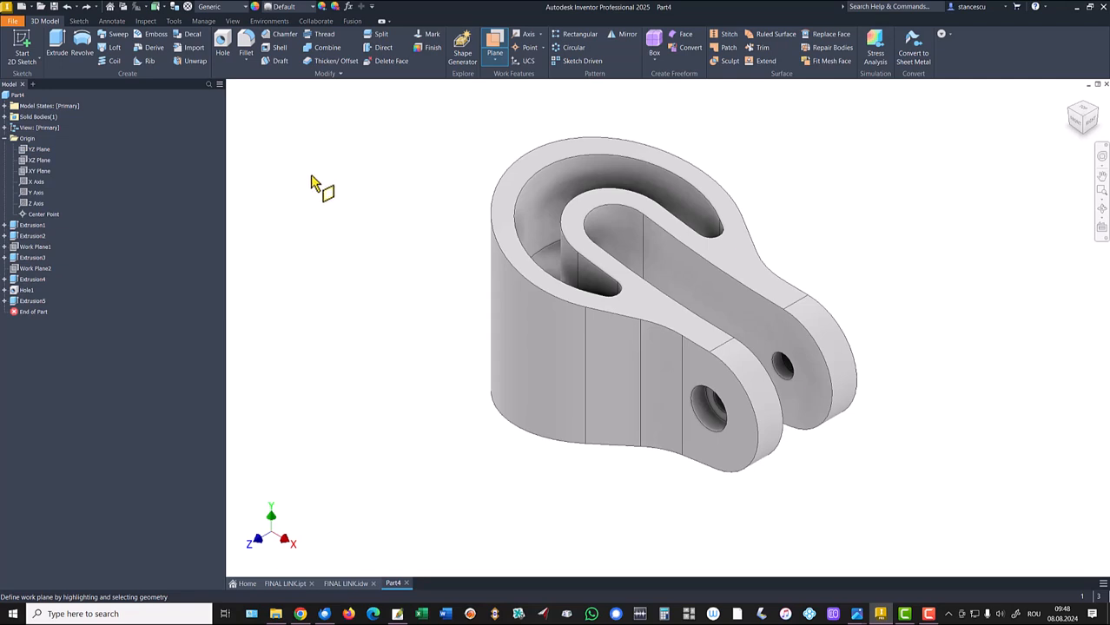
- Create the work plane through that axis at an angle of 90+35 degrees to the XY plane
left_click(39, 170)
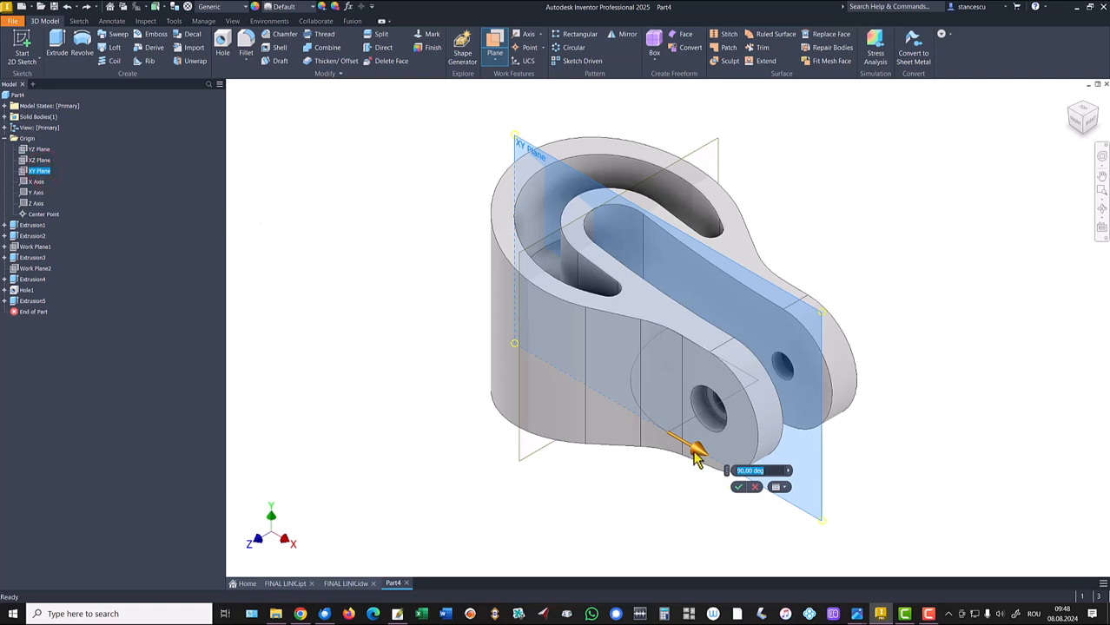
left_click_drag(697, 452, 730, 479)
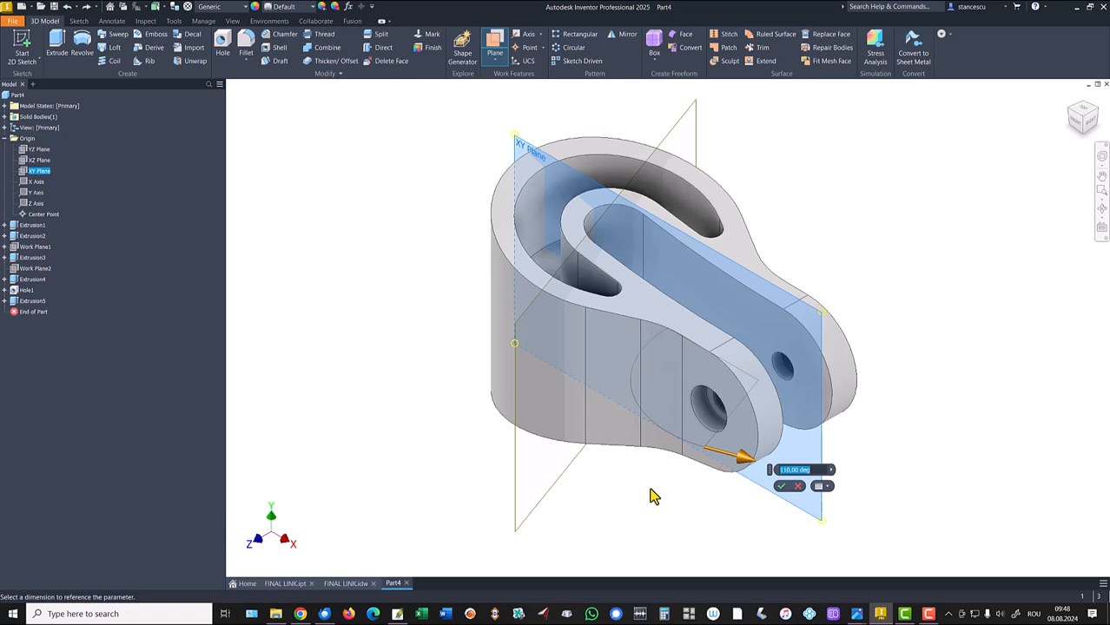
type("0+3")
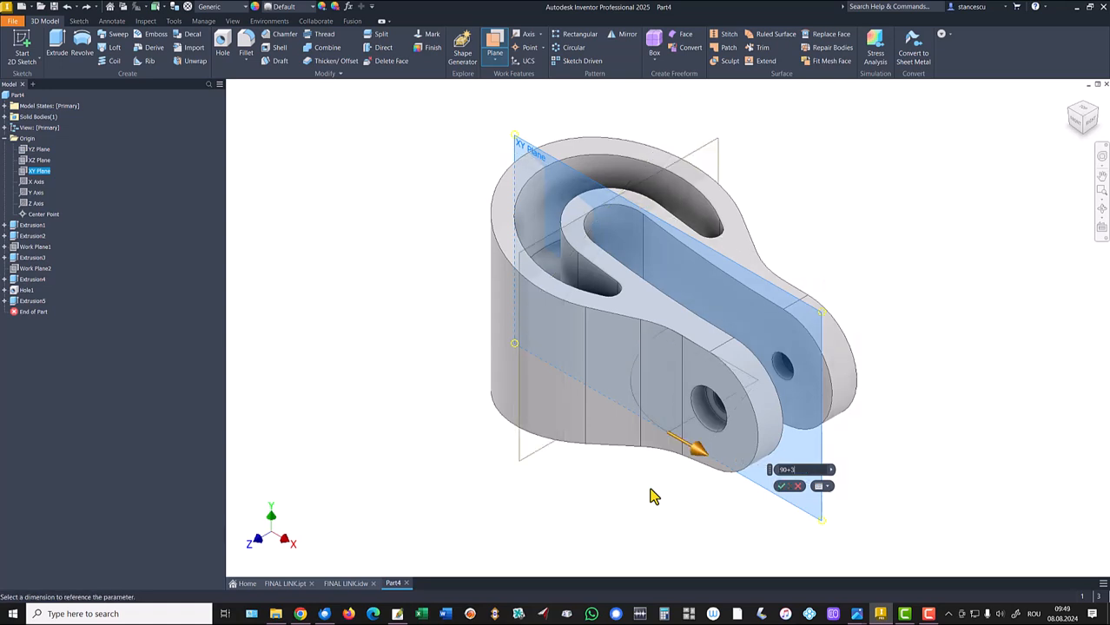
type("5")
key("Return")
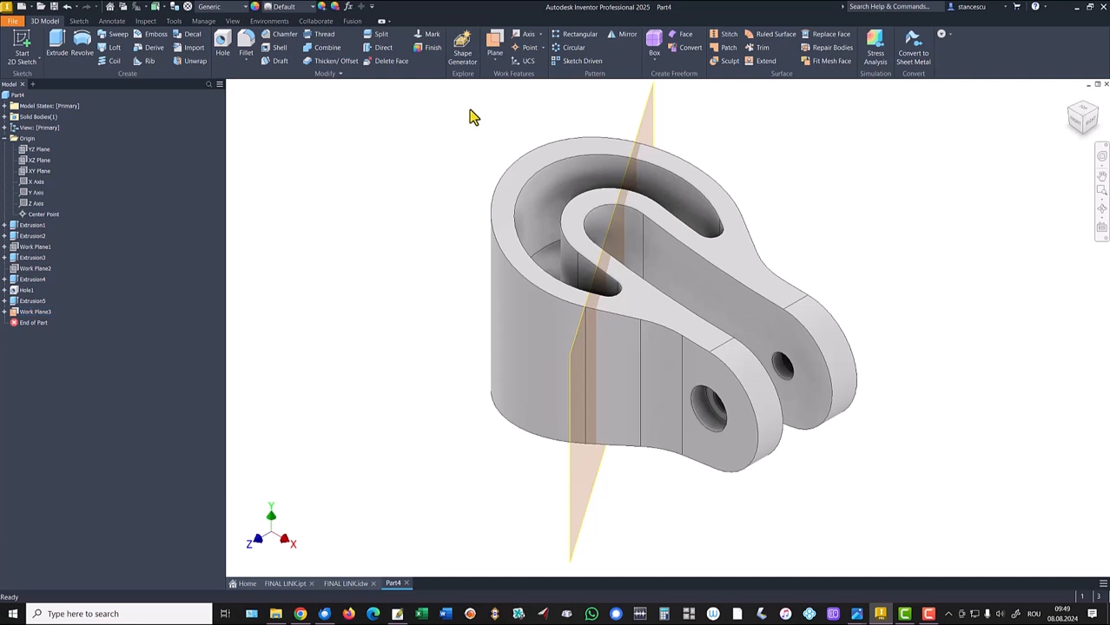
- Create a work plane parallel to the angled plane and tangent to the round outer wall, and hide the angled plane
left_click(495, 45)
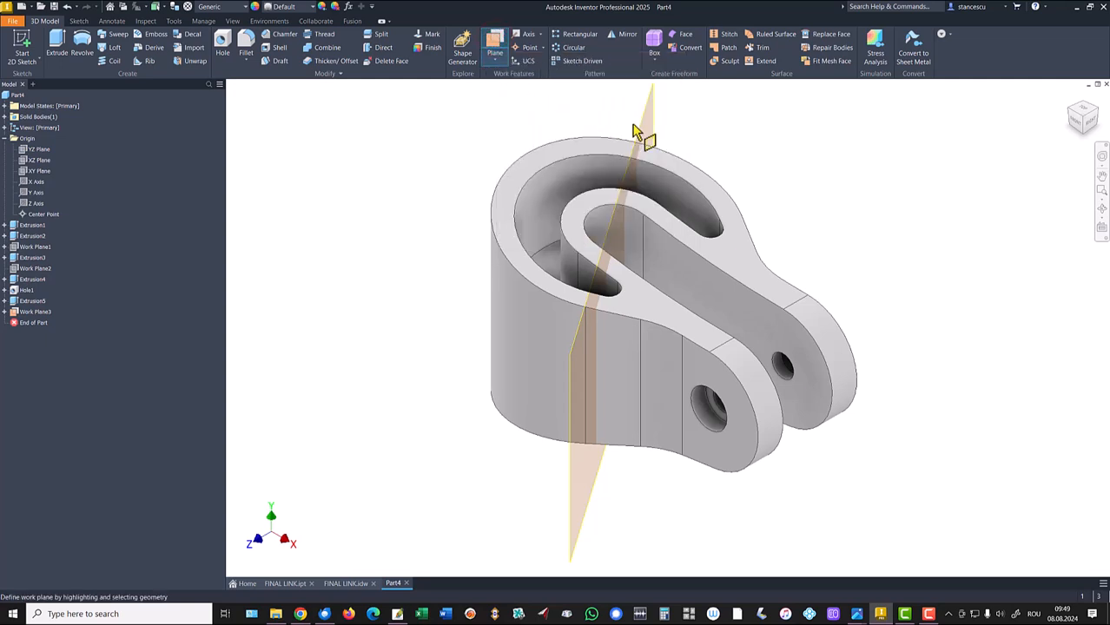
left_click(638, 132)
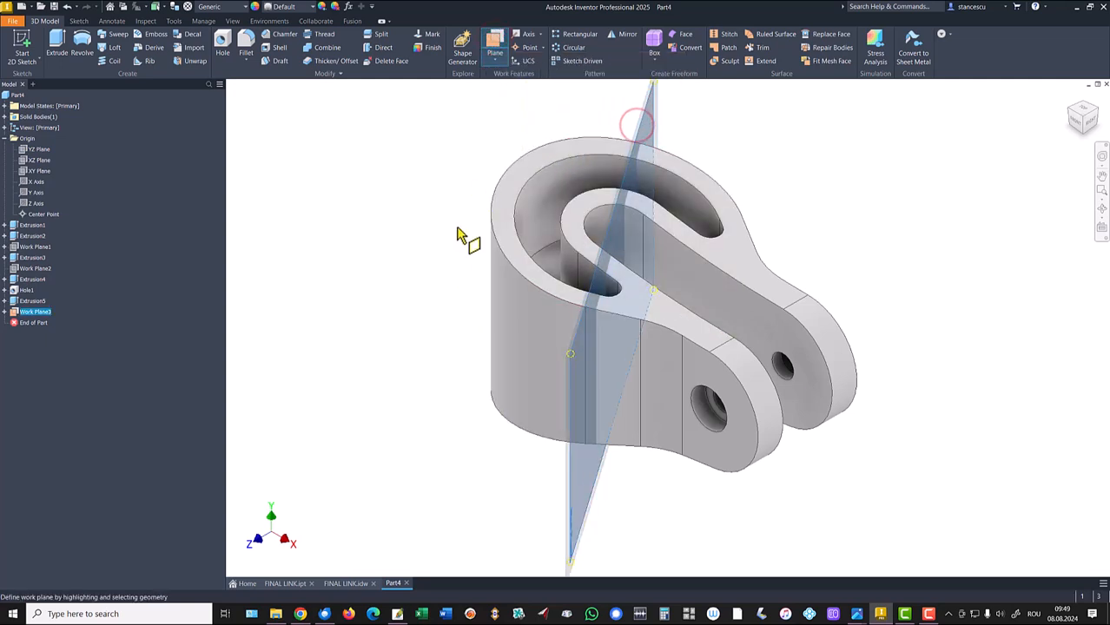
left_click(491, 263)
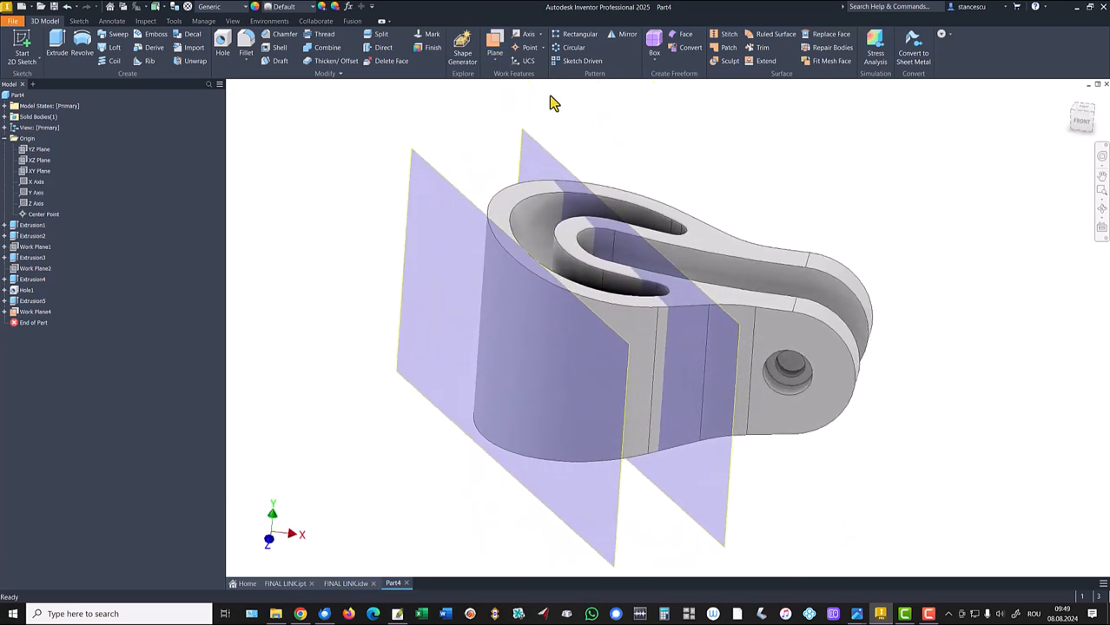
left_click(538, 154)
right_click(539, 153)
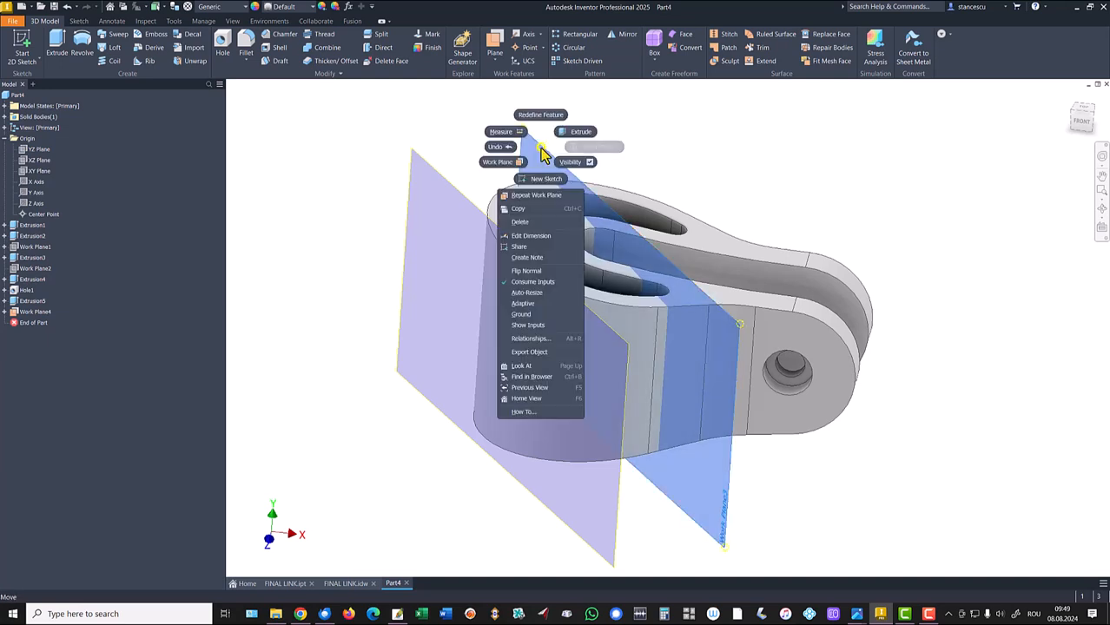
left_click(566, 163)
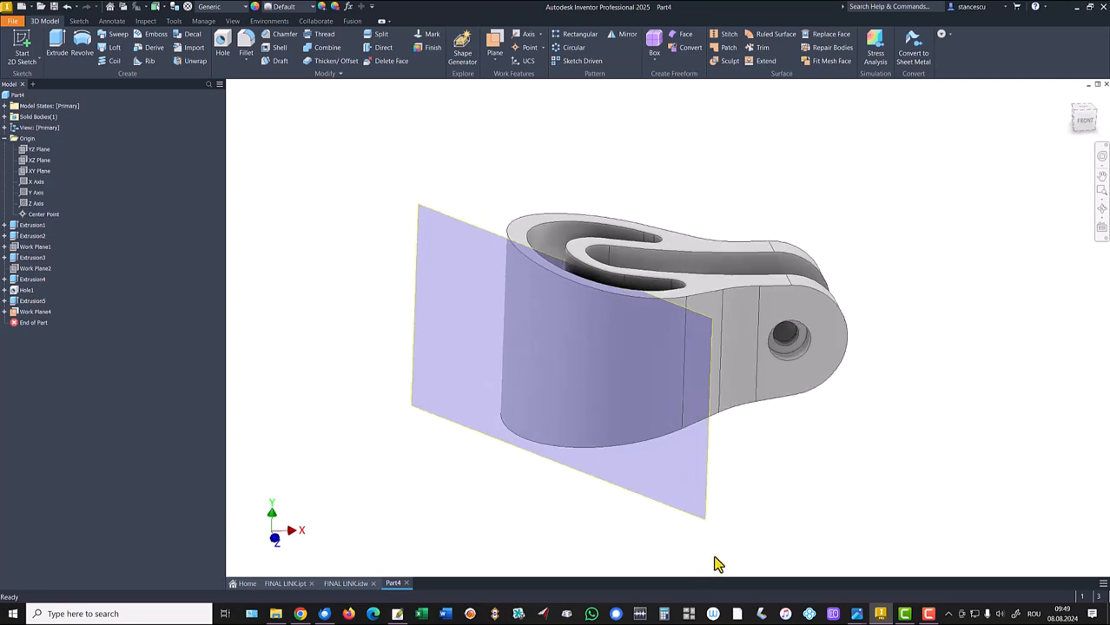
- Start a sketch on the tangent plane and draw a vertical center-to-center slot beside the part, 4 mm between centres with radius 4/2 mm
left_click(729, 486)
left_click(748, 476)
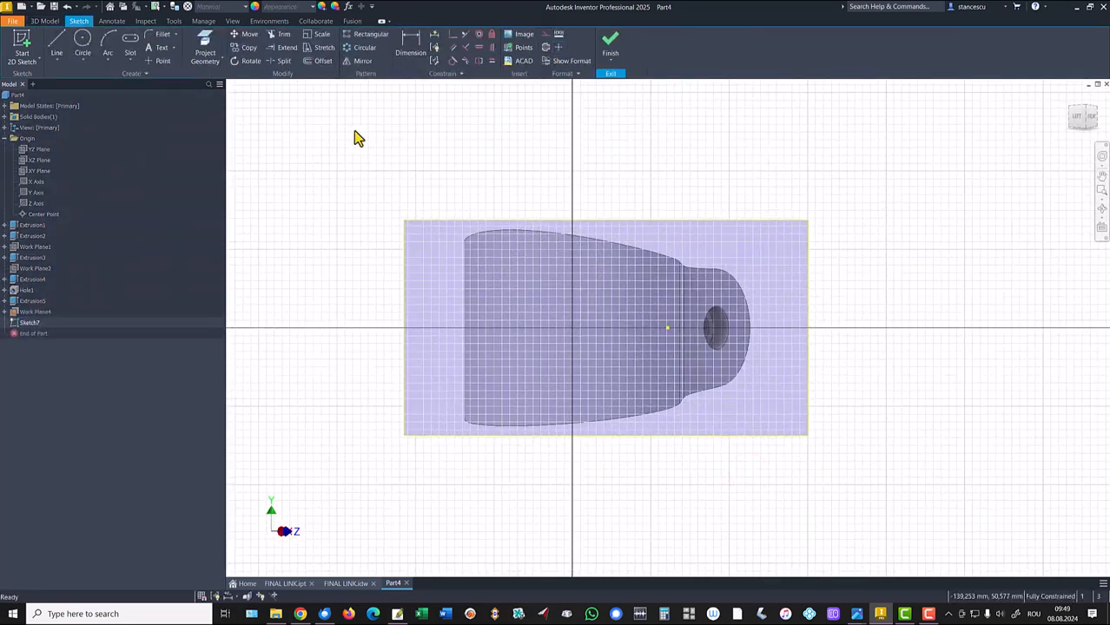
left_click(130, 61)
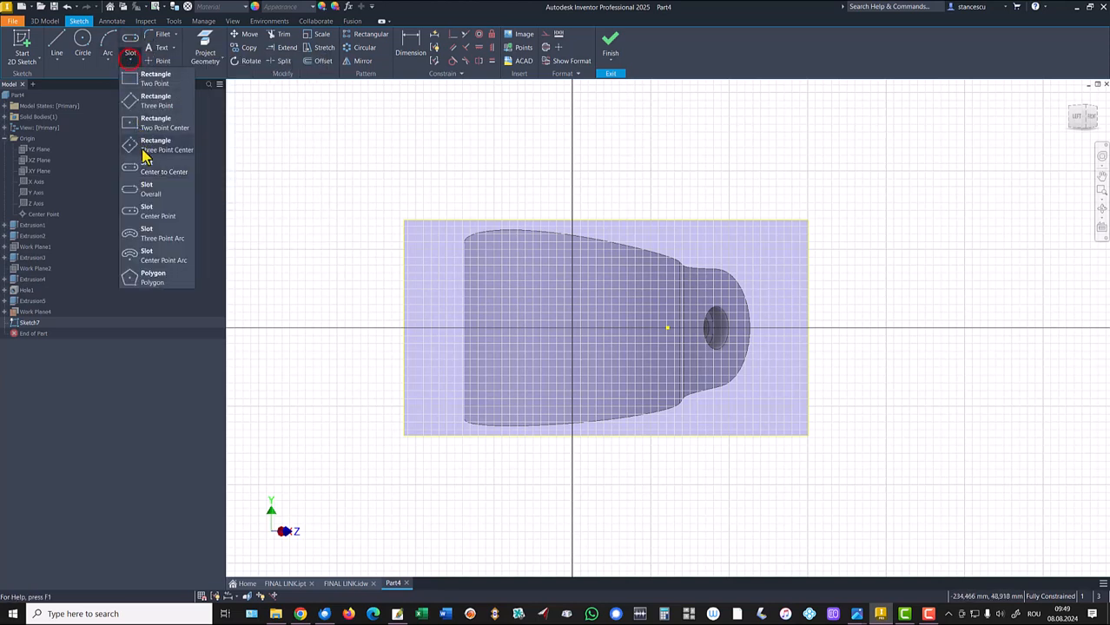
left_click(156, 170)
left_click(326, 296)
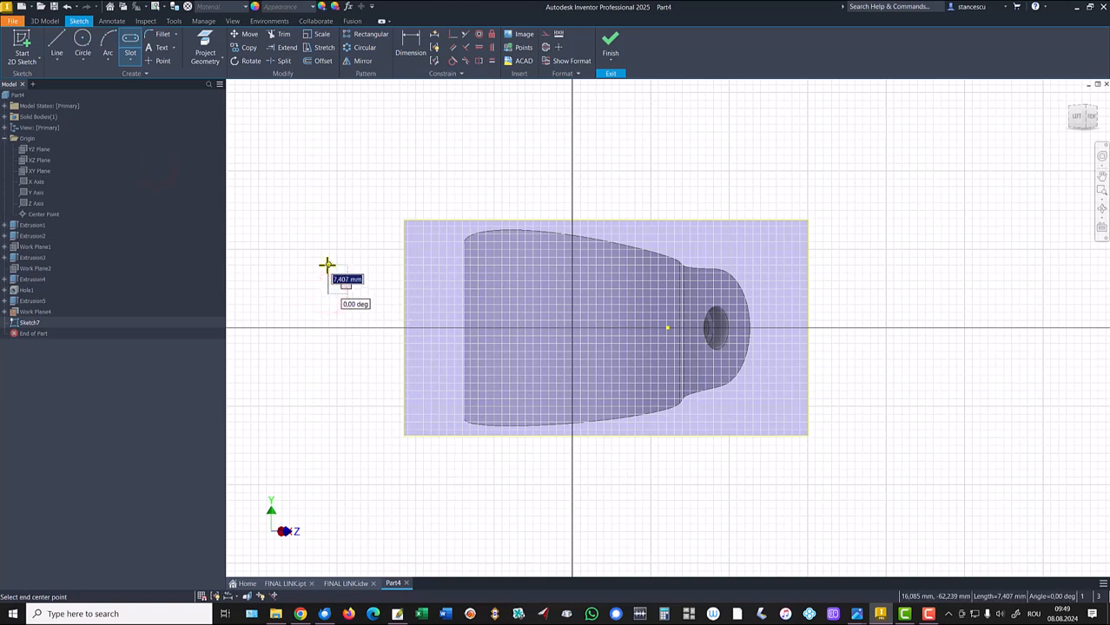
key("Return")
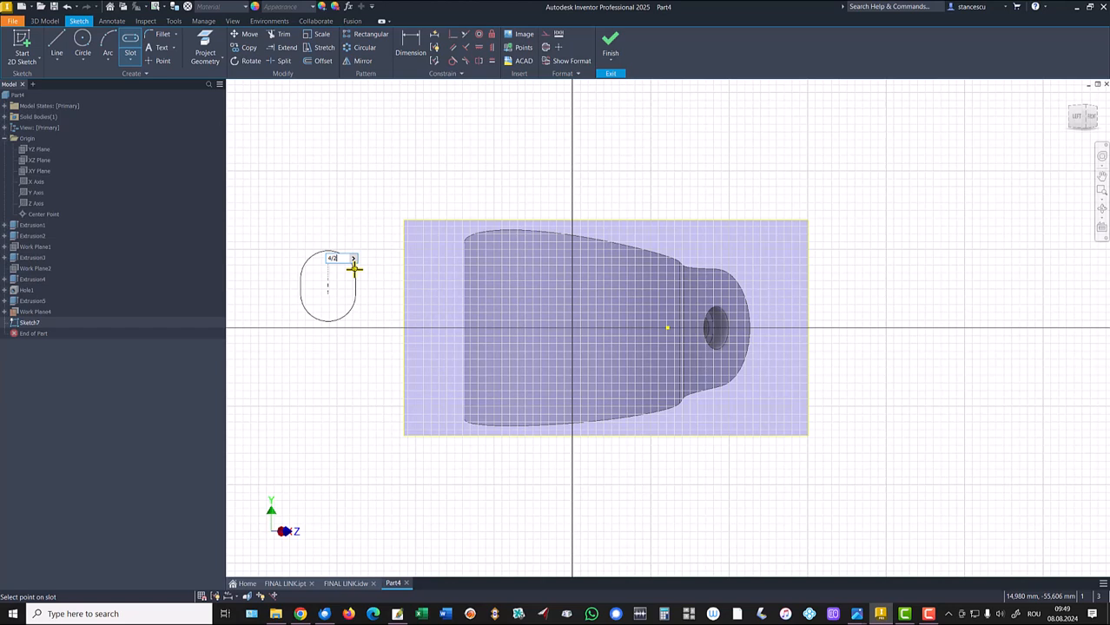
key("Return")
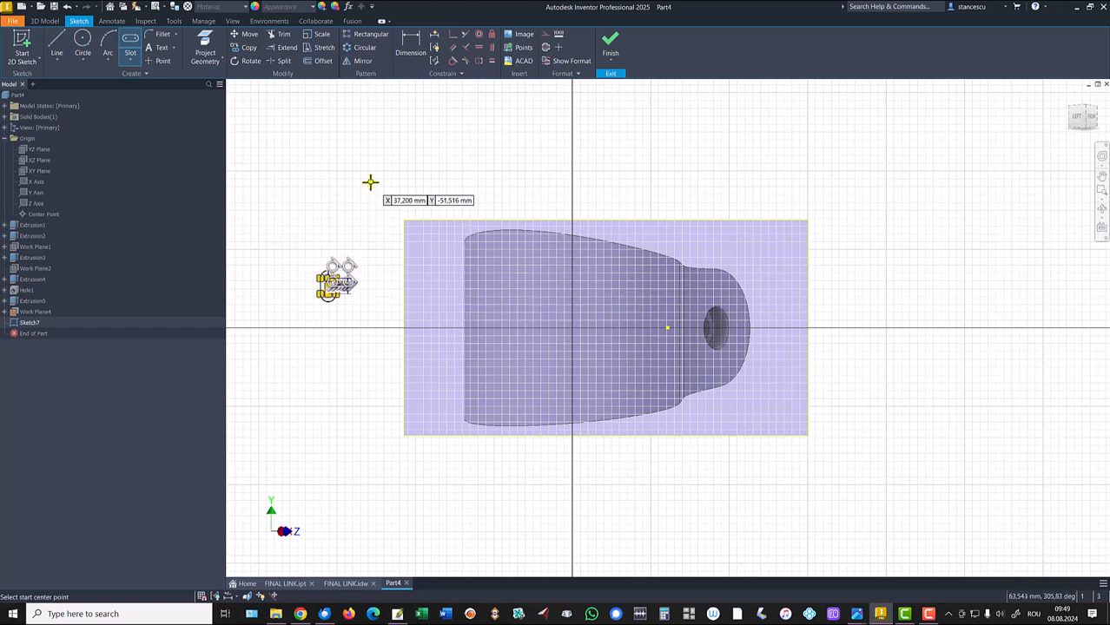
key("Escape")
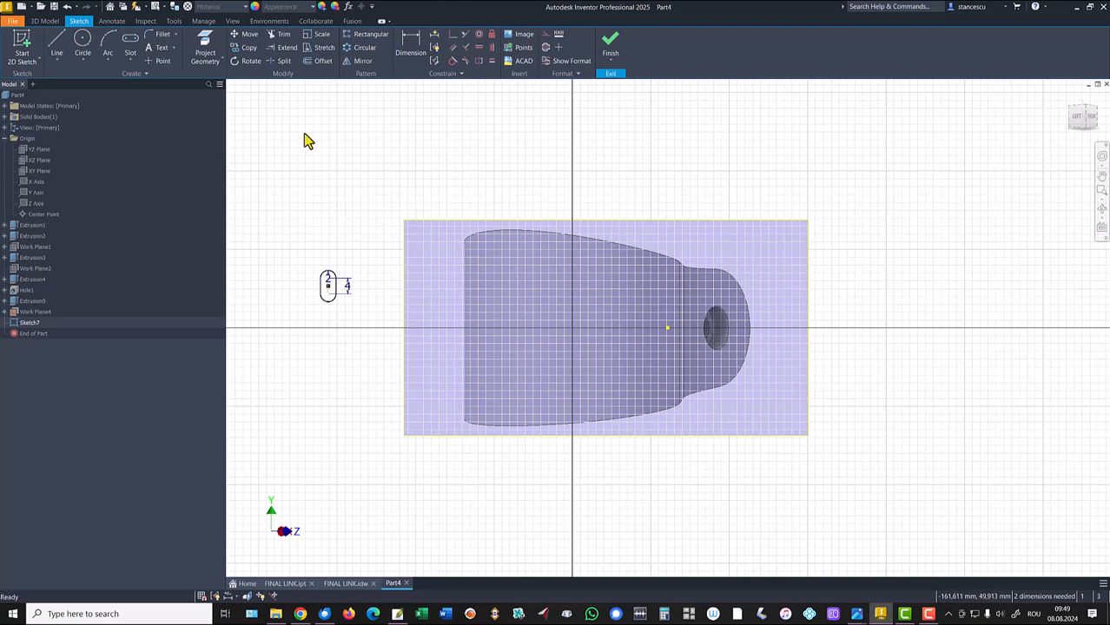
- Try to project the origin's Y axis into the slot sketch, and undo the projection
left_click(205, 56)
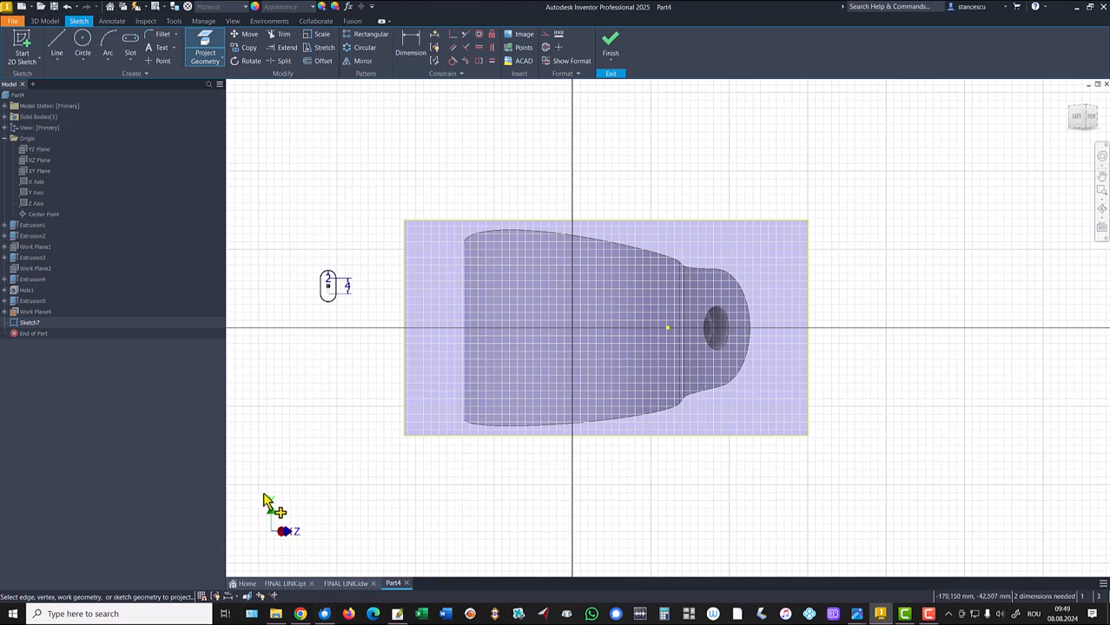
left_click(35, 192)
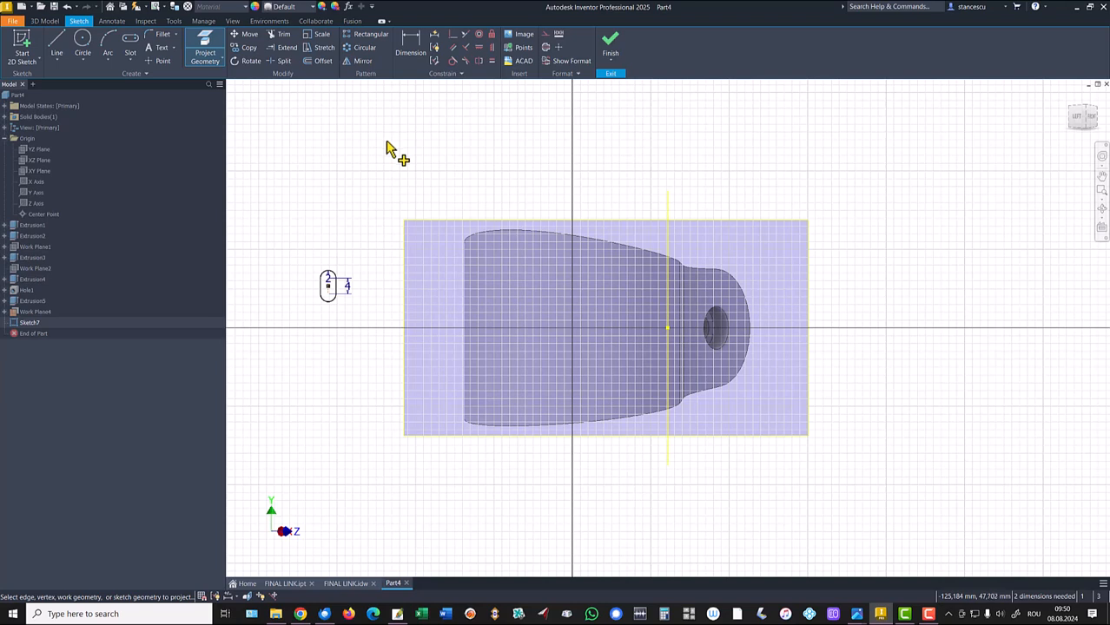
key("ctrl+z")
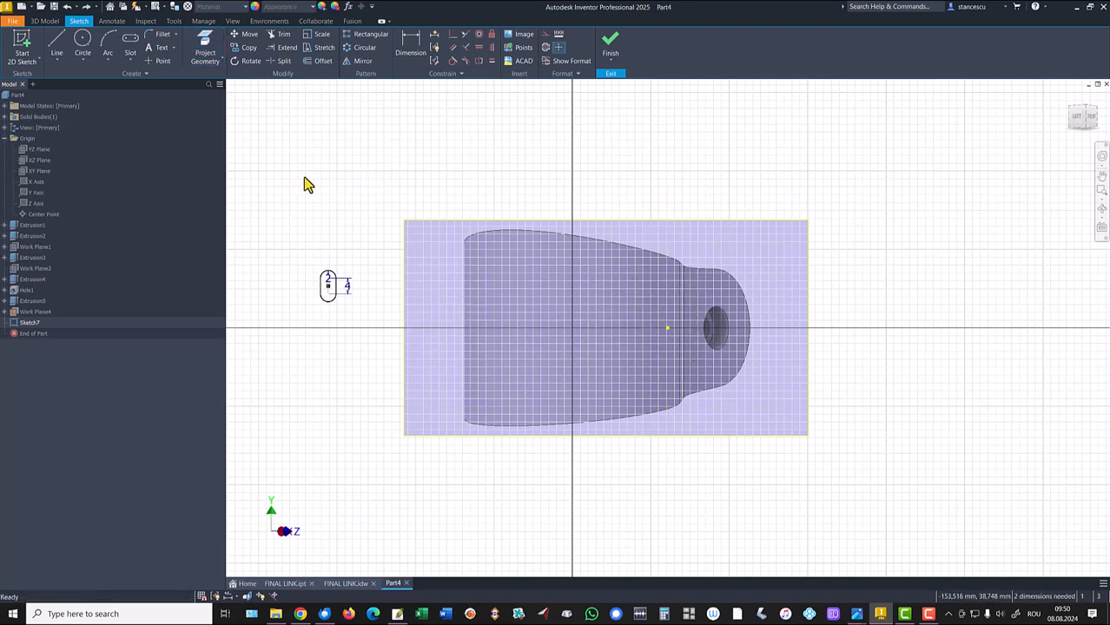
- Turn on the visibility of the work axis nested under the angled work plane
left_click(6, 312)
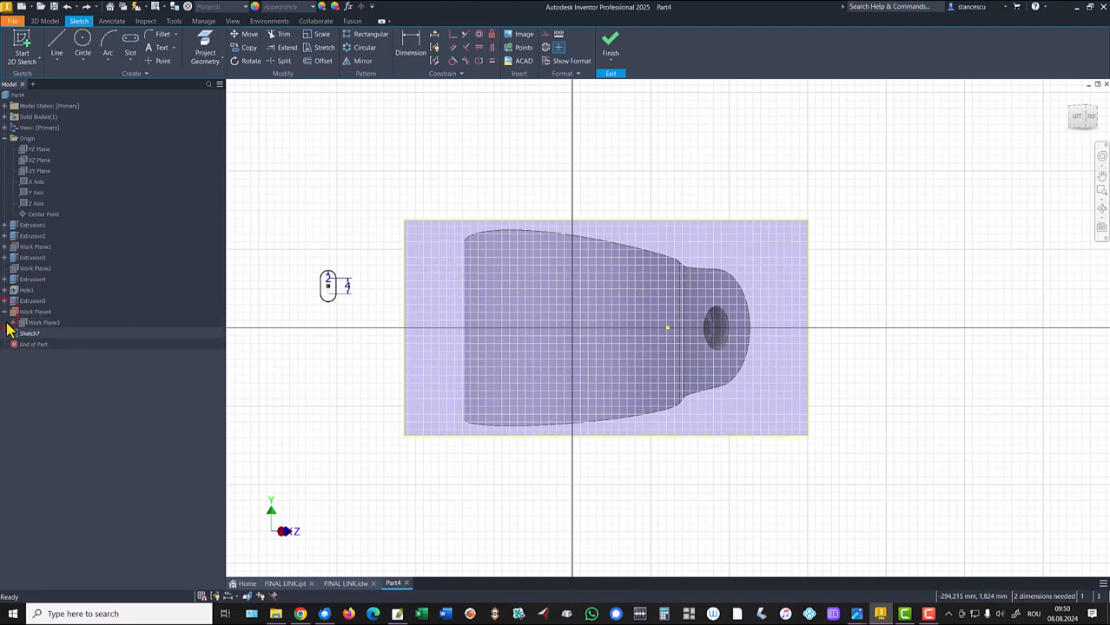
left_click(13, 323)
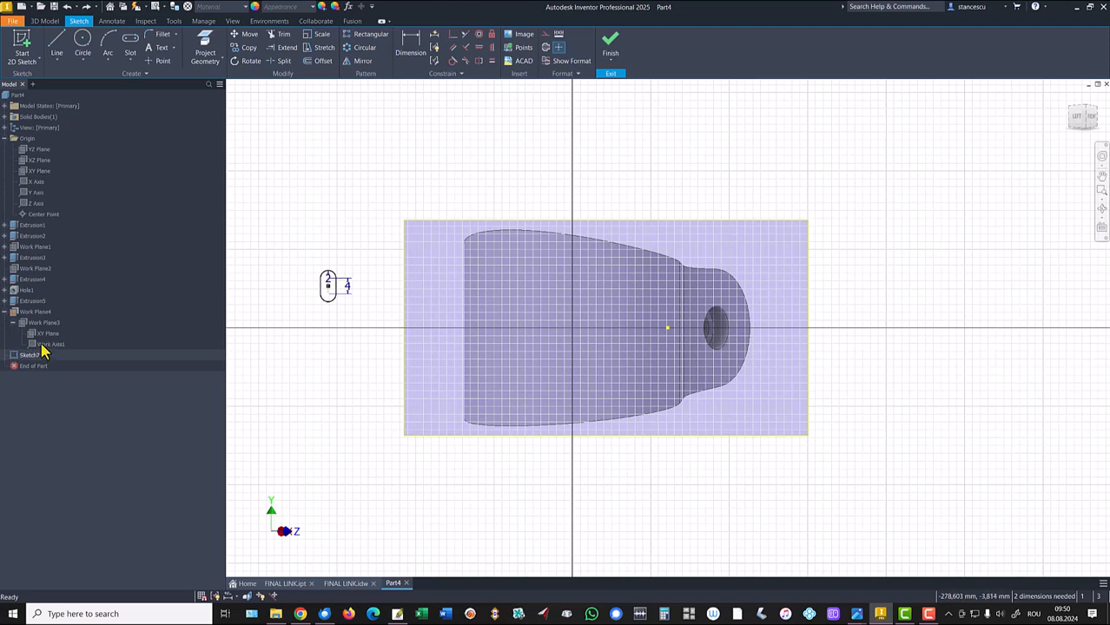
right_click(42, 349)
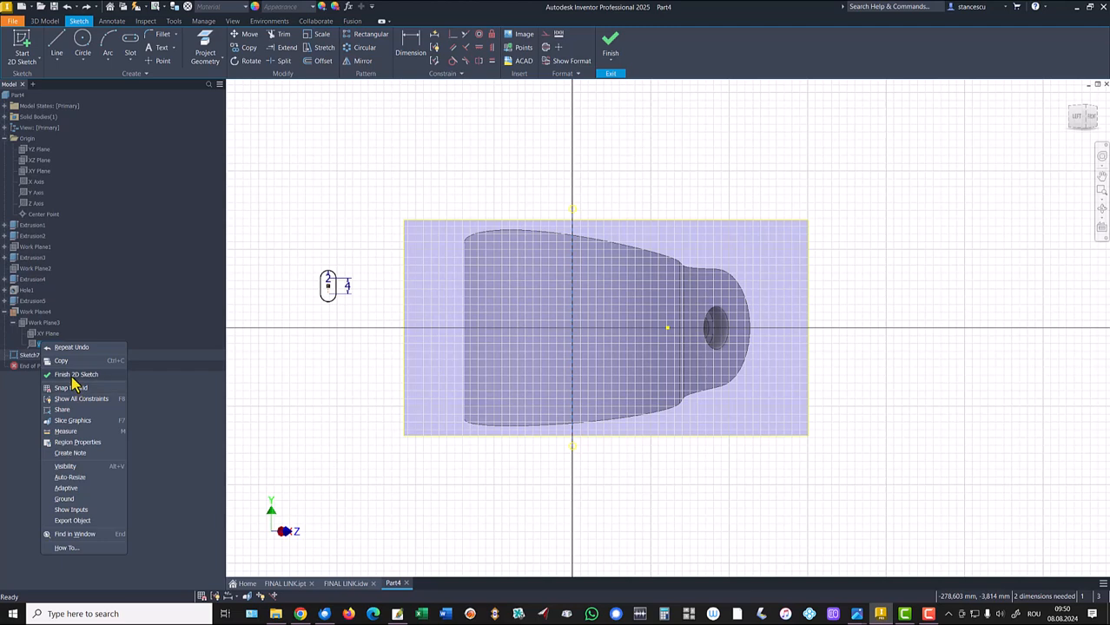
left_click(68, 466)
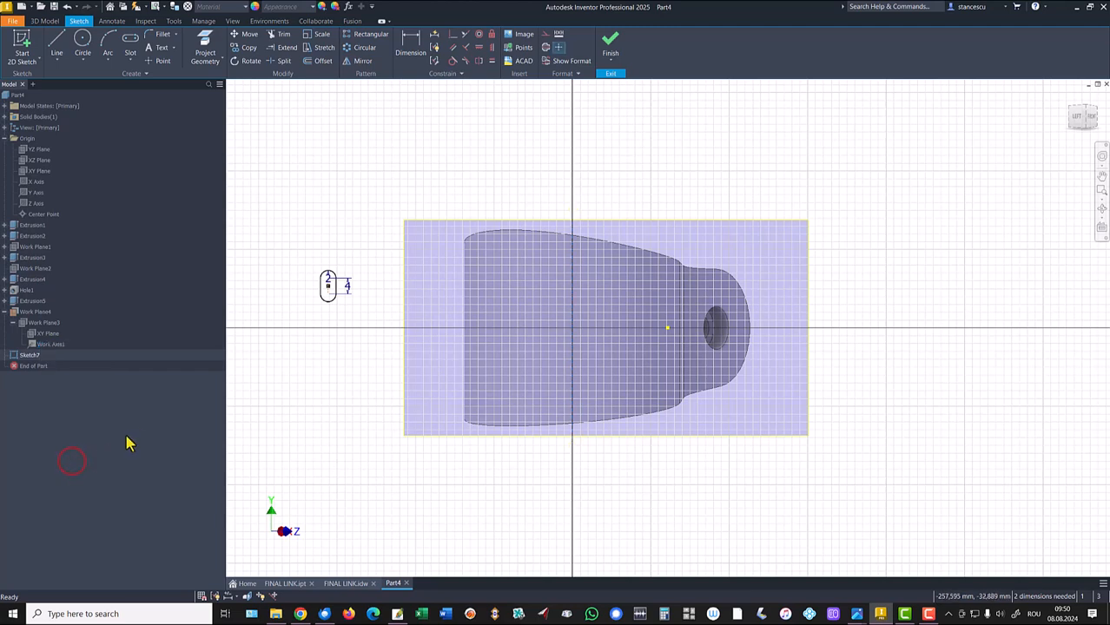
right_click(38, 345)
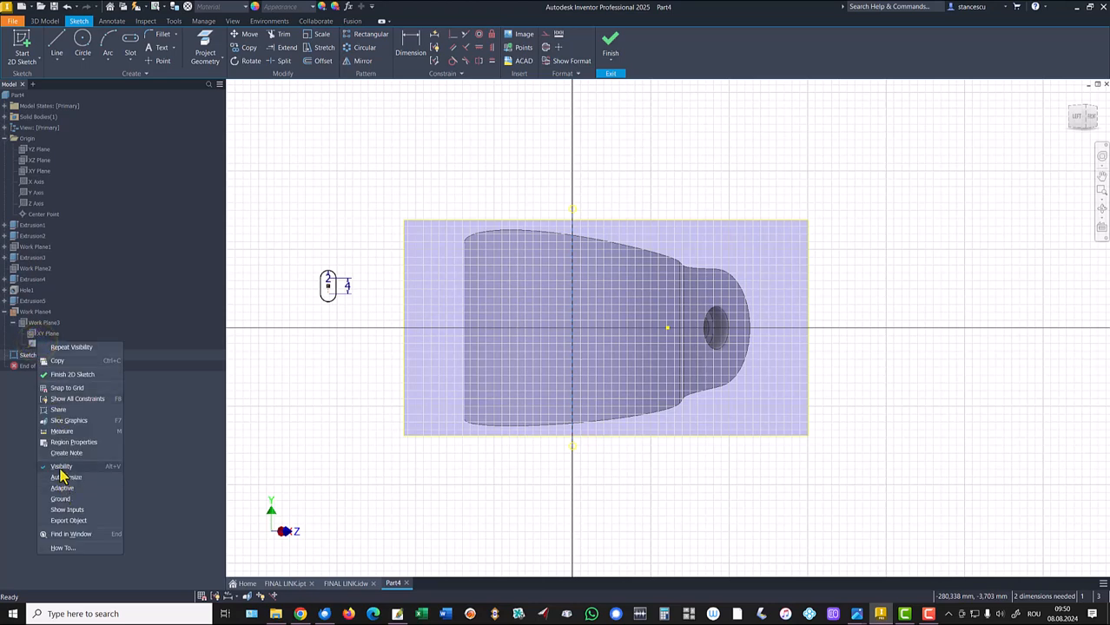
left_click(366, 116)
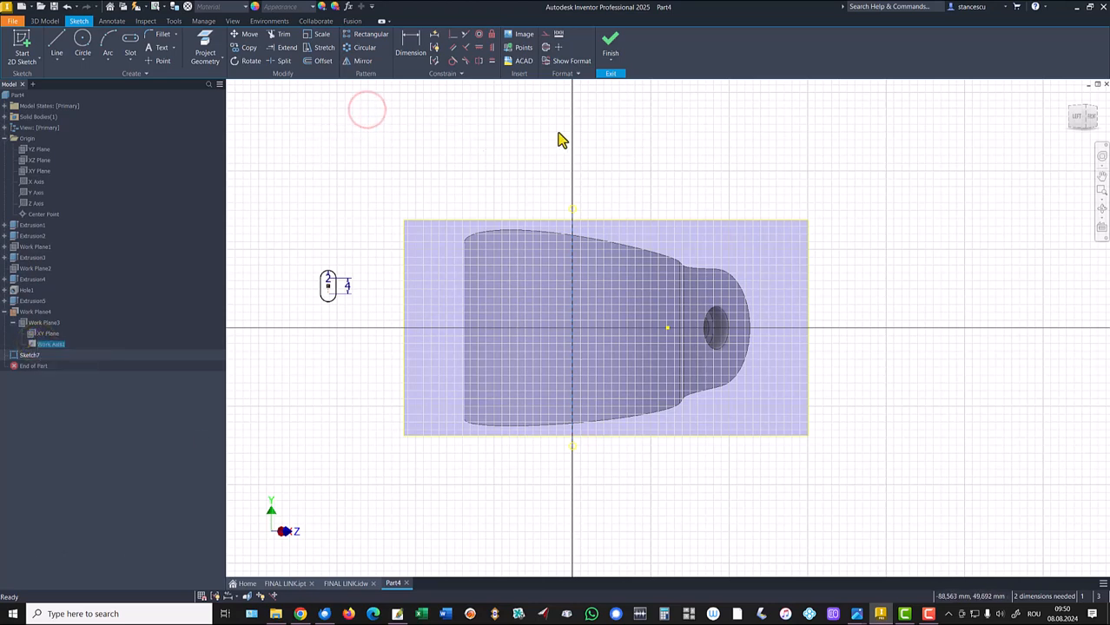
- Project the work axis into the slot sketch as reference geometry, and hide the axis
mouse_move(690, 169)
middle_mouse_down("shift")
mouse_move(588, 248)
mouse_move(609, 274)
mouse_move(636, 270)
mouse_move(652, 248)
middle_mouse_up("shift")
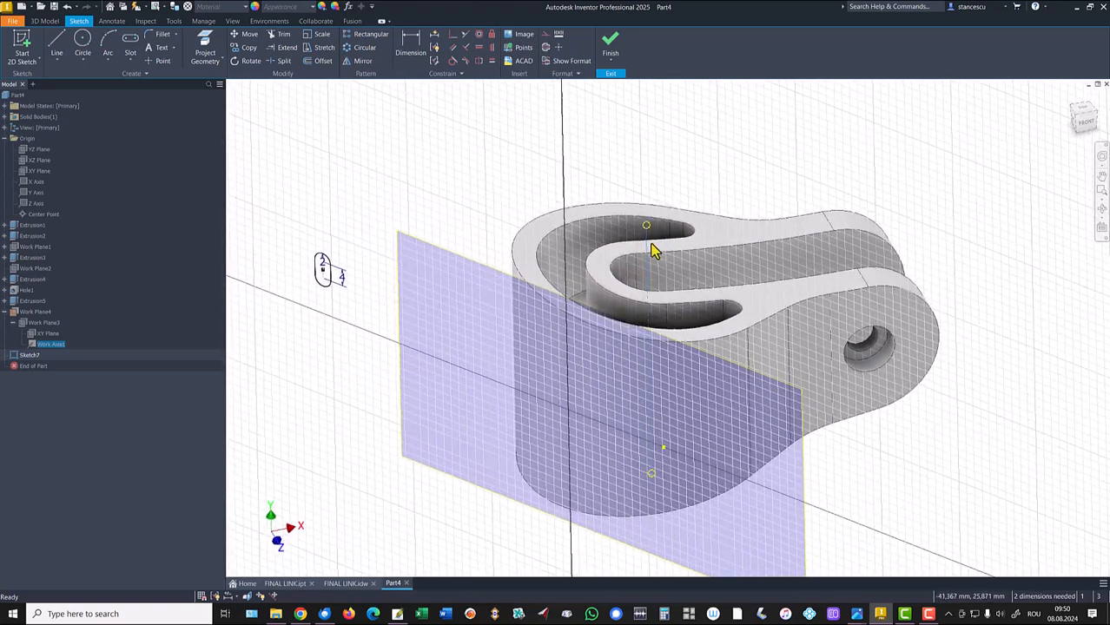
left_click(206, 48)
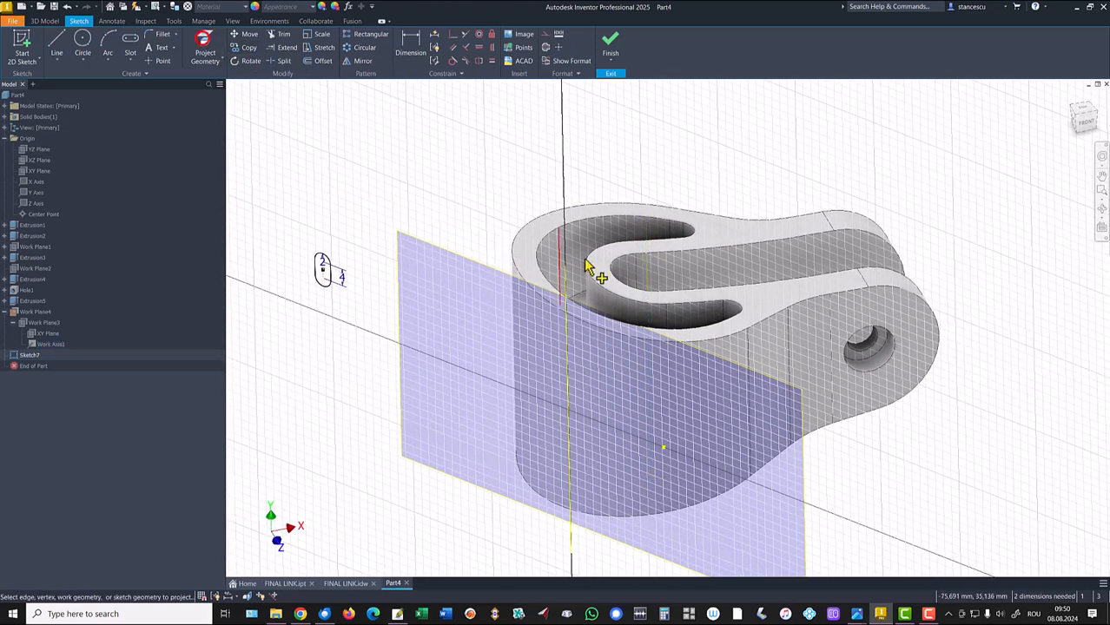
left_click(647, 260)
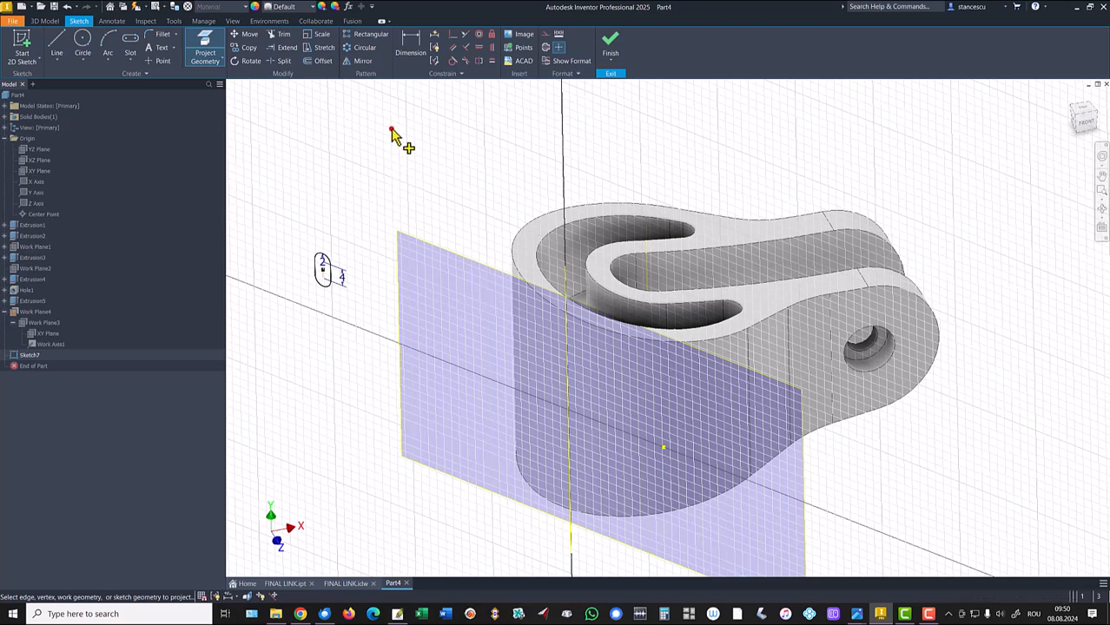
key("Escape")
left_click(391, 129)
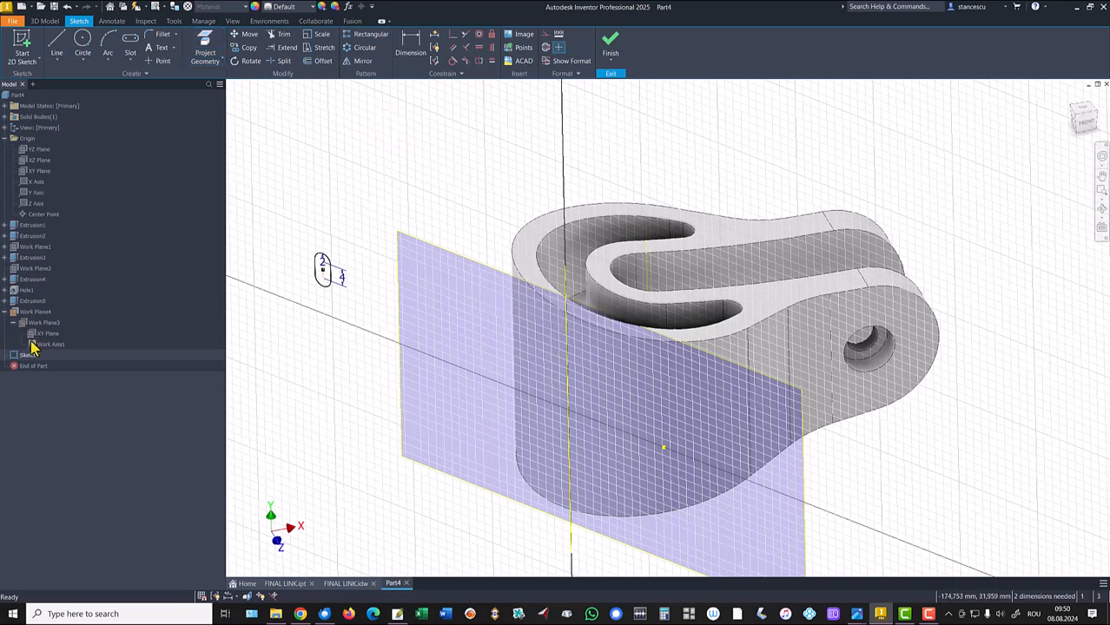
right_click(35, 348)
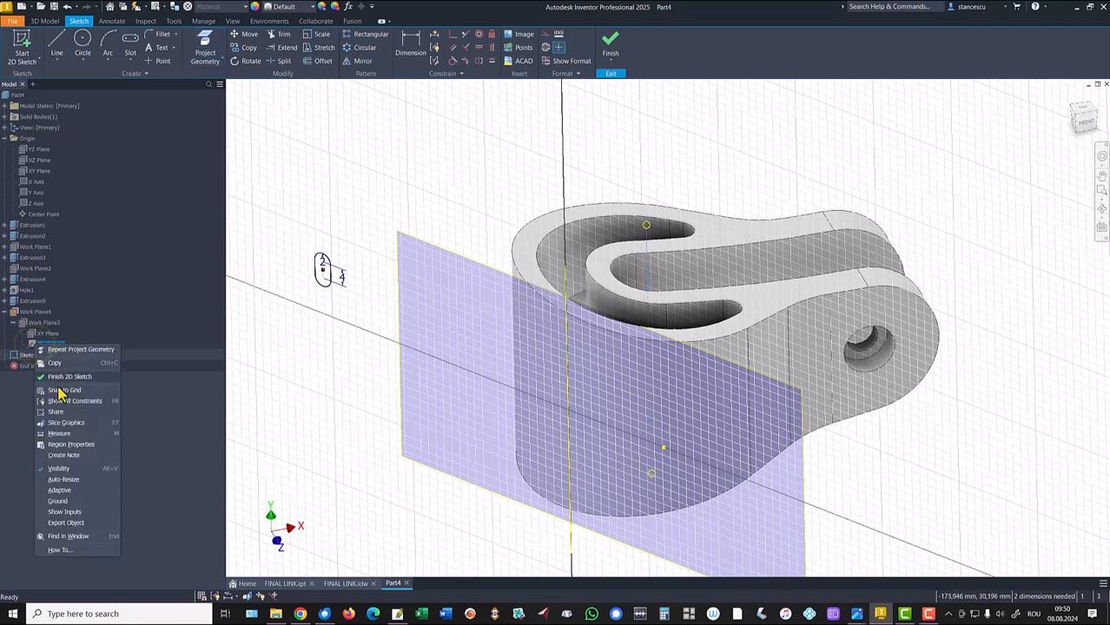
left_click(60, 469)
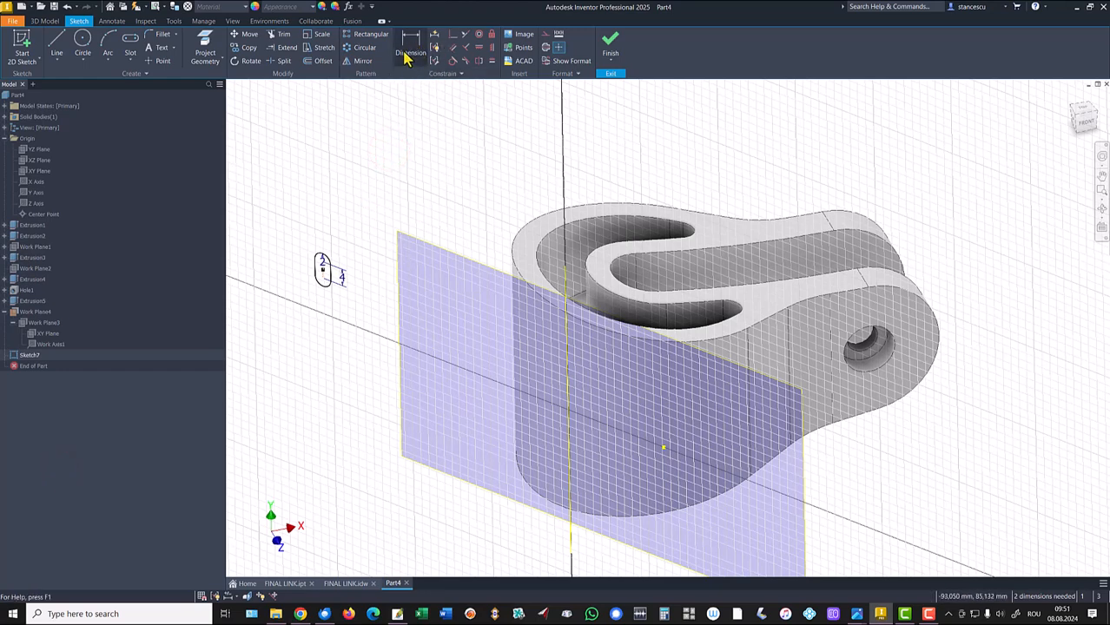
- Constrain the slot's center point coincident with the projected work axis
left_click(454, 37)
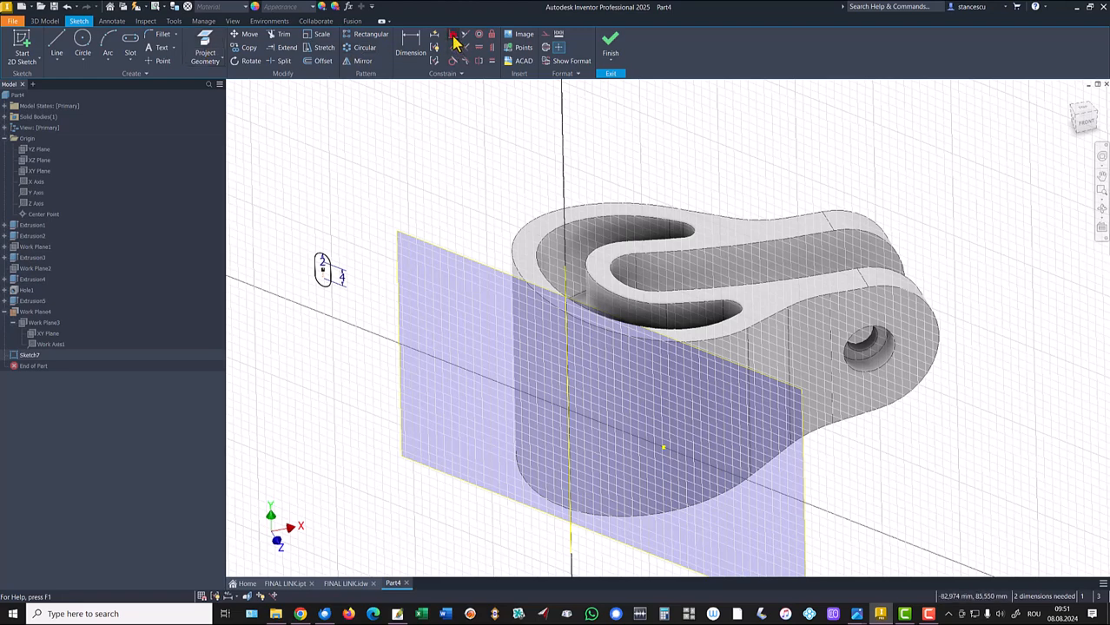
left_click(323, 271)
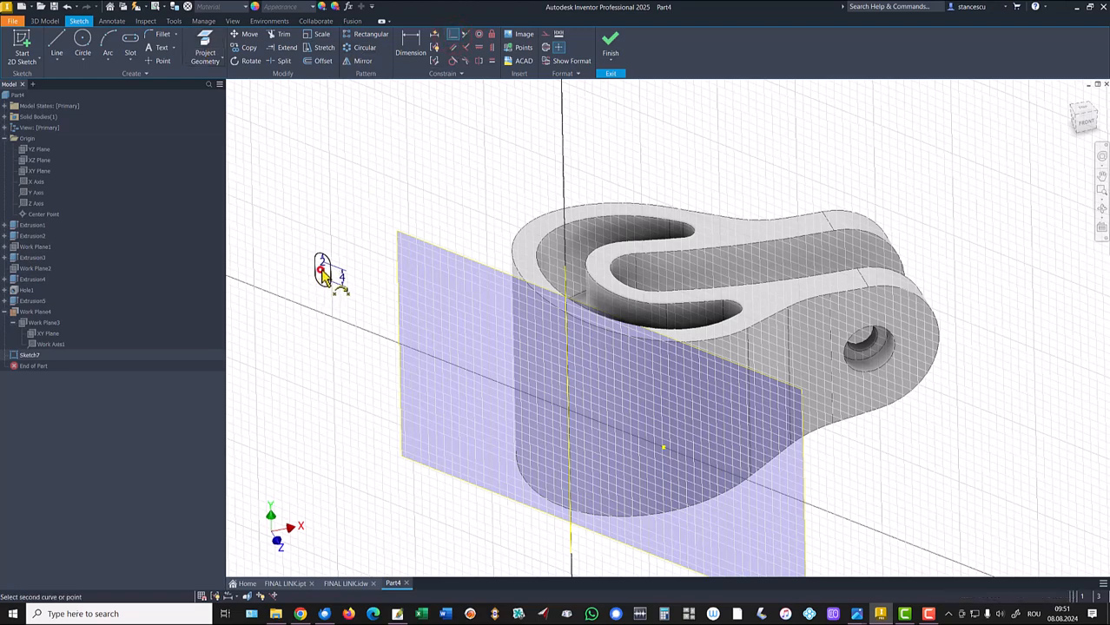
left_click(566, 375)
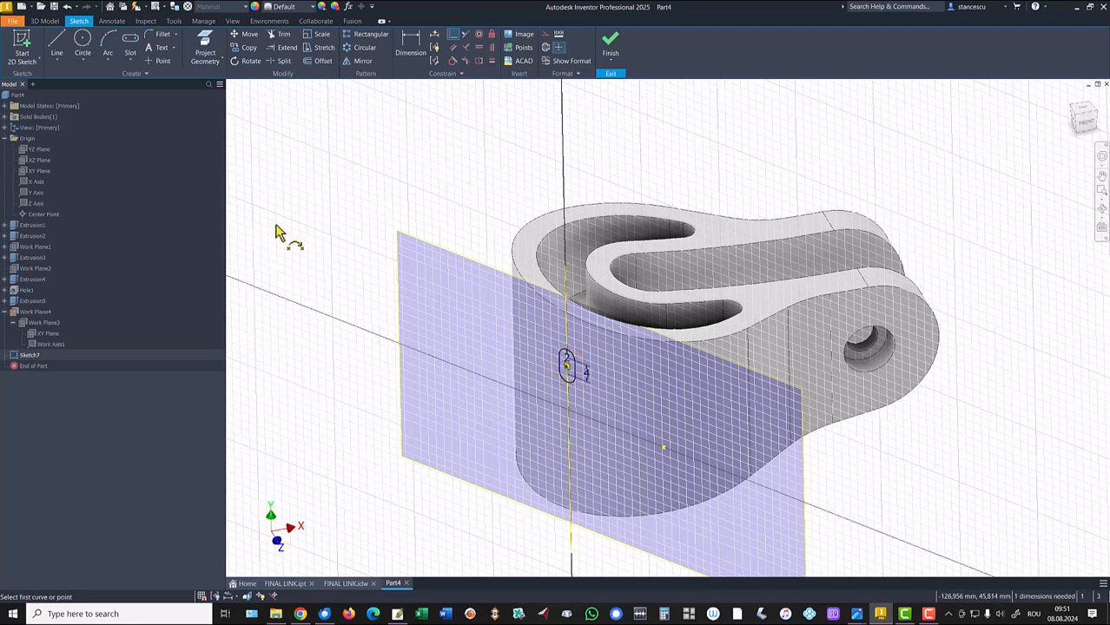
- Dimension the slot's upper arc center 15 mm vertically above the projected origin point, and finish the sketch
left_click(412, 44)
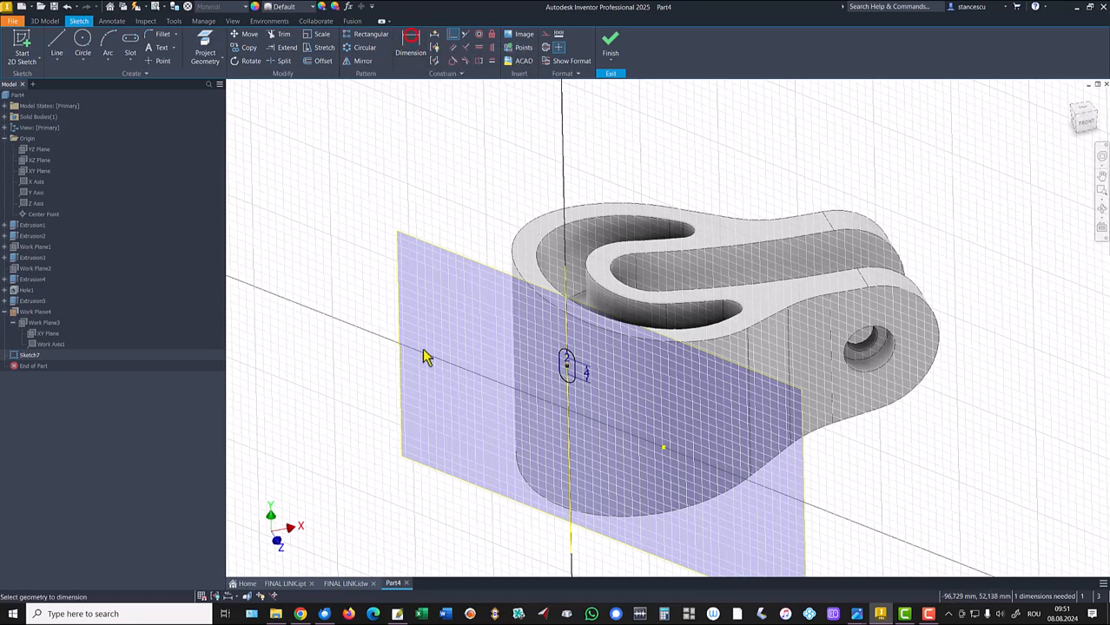
left_click(566, 359)
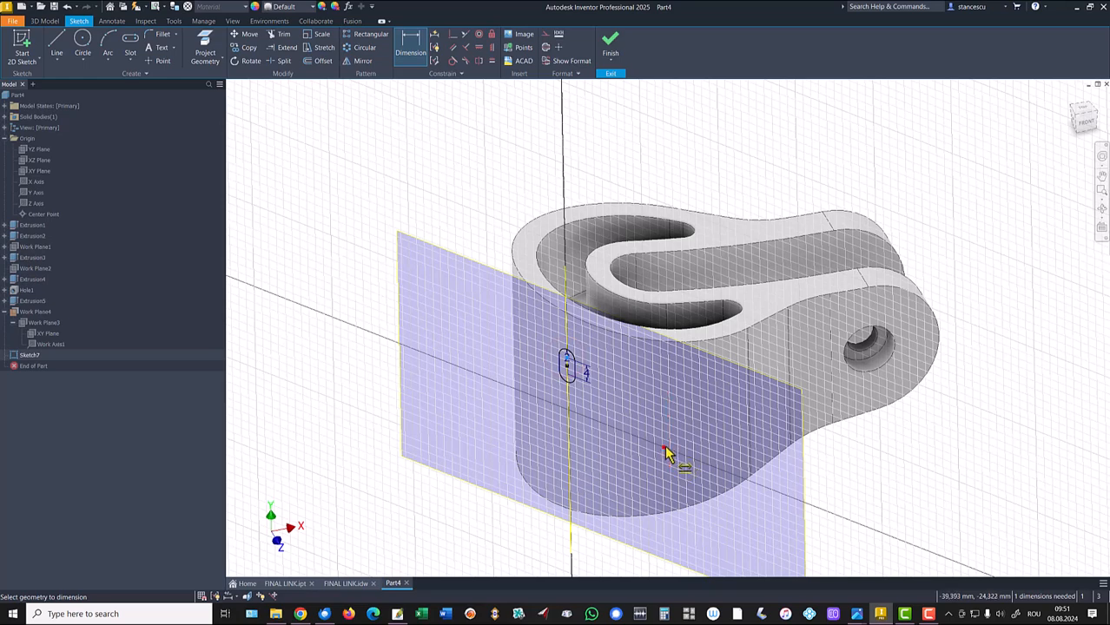
left_click(664, 453)
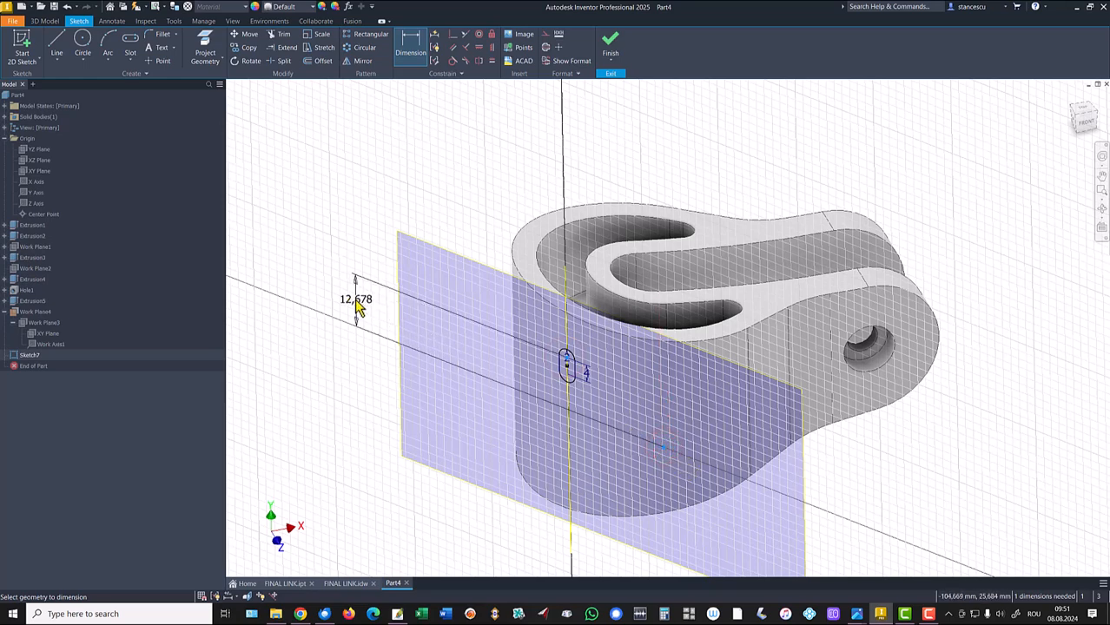
left_click(352, 300)
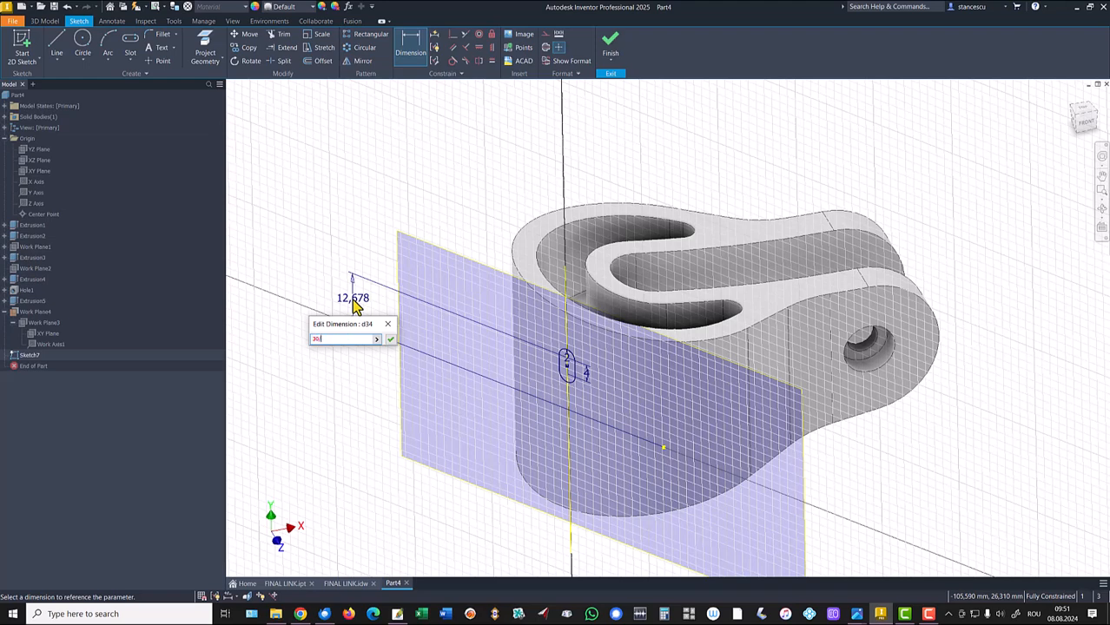
key("Return")
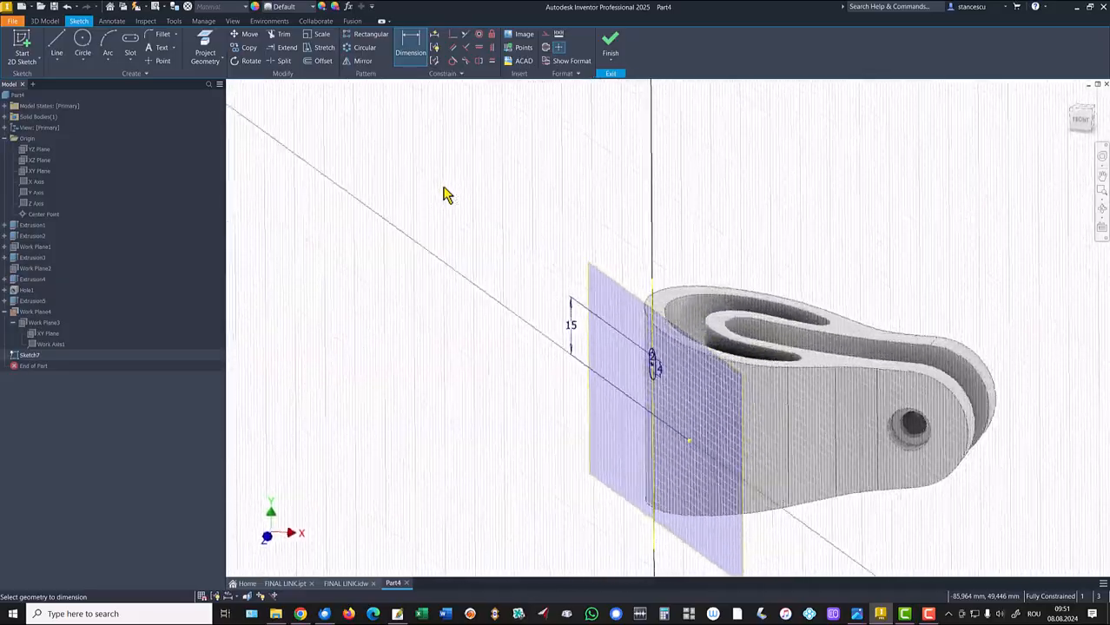
left_click(611, 46)
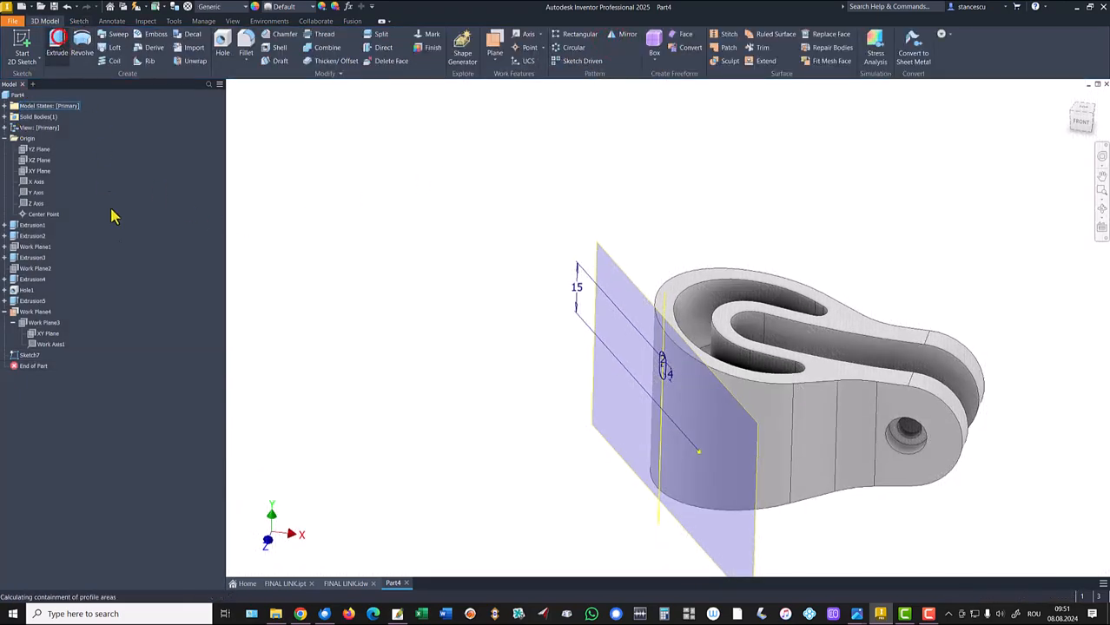
- Extrude the whole slot profile as a cut from the sketch plane up to the inner curved face of the outer wall
left_click(57, 41)
scroll(556, 423, "down", 3)
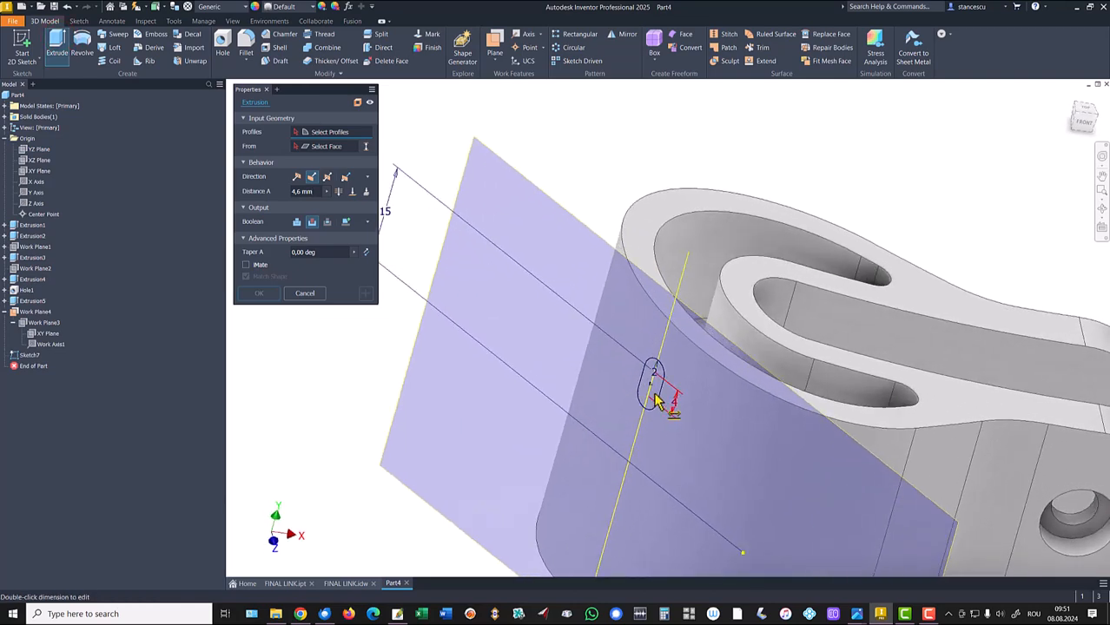
left_click(659, 392)
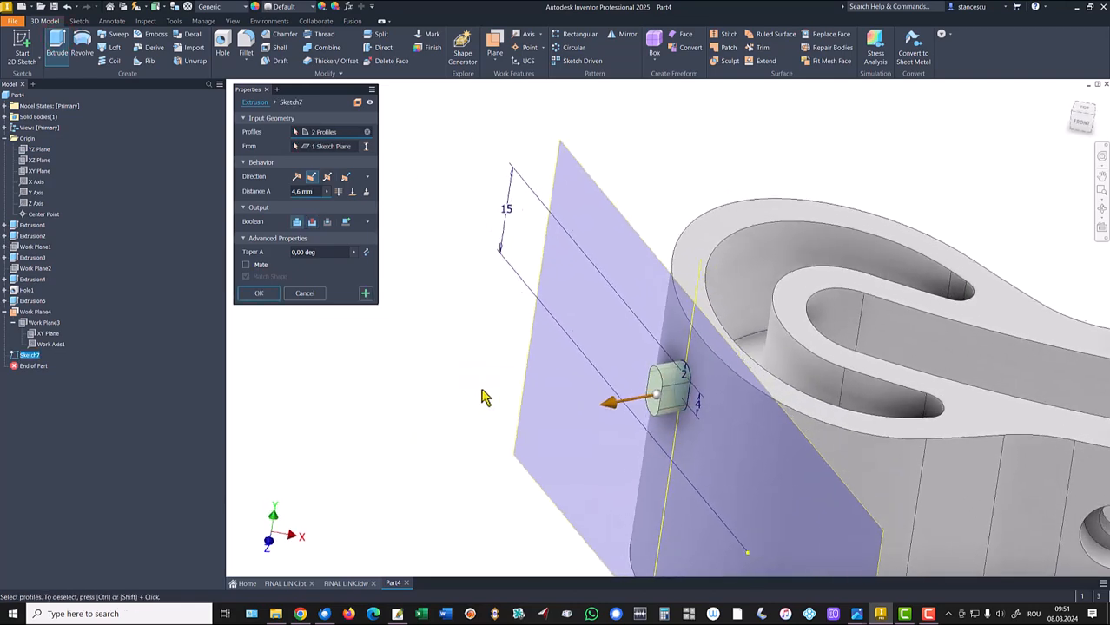
left_click(312, 223)
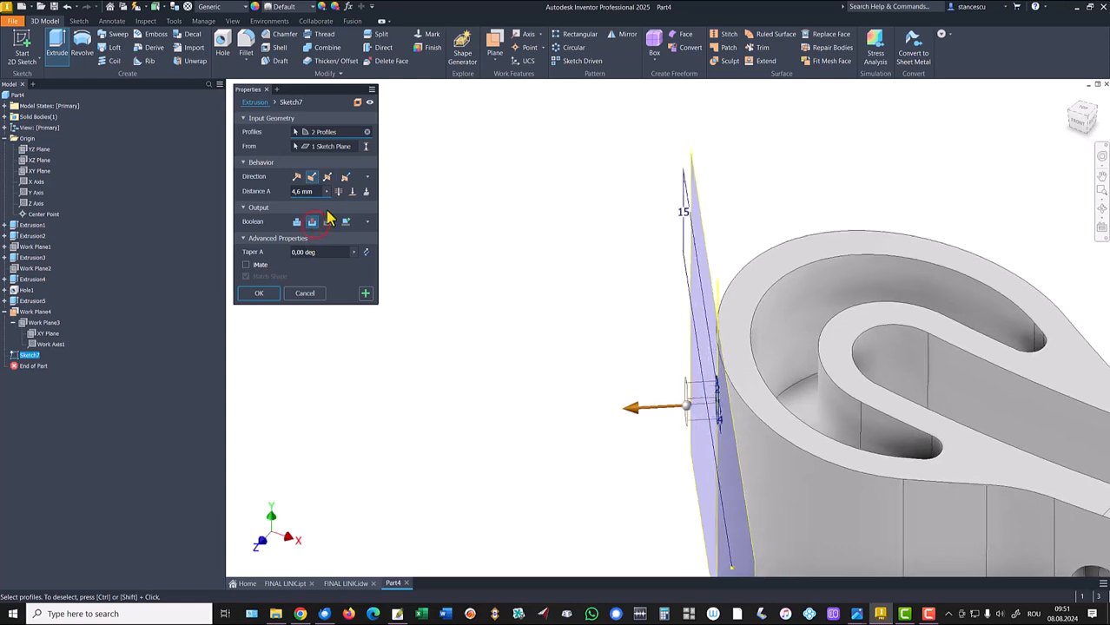
left_click(352, 191)
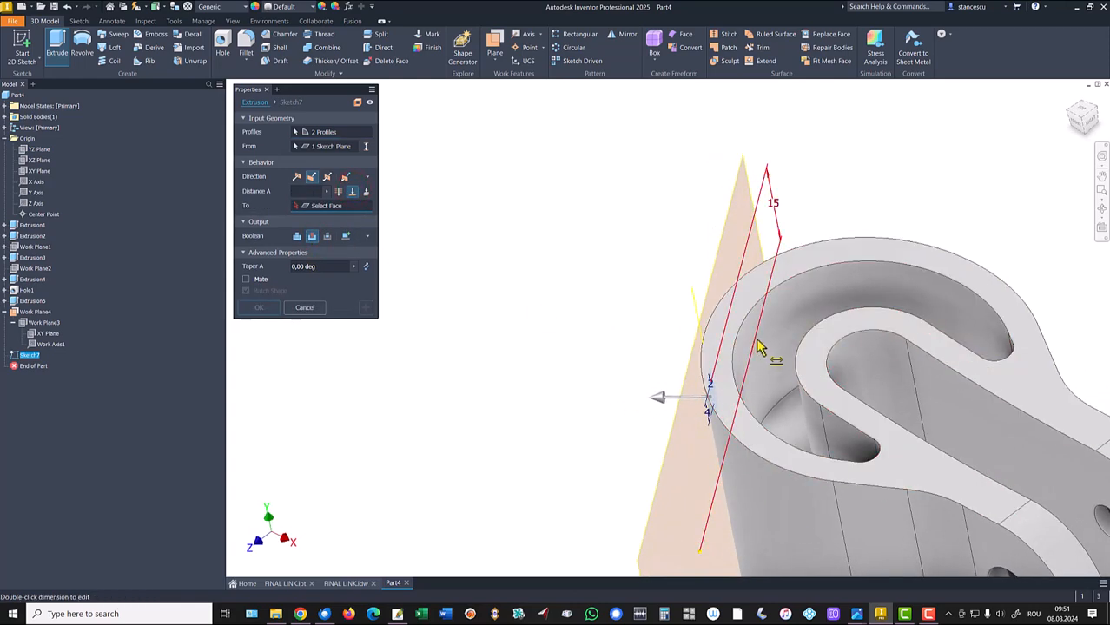
left_click(801, 315)
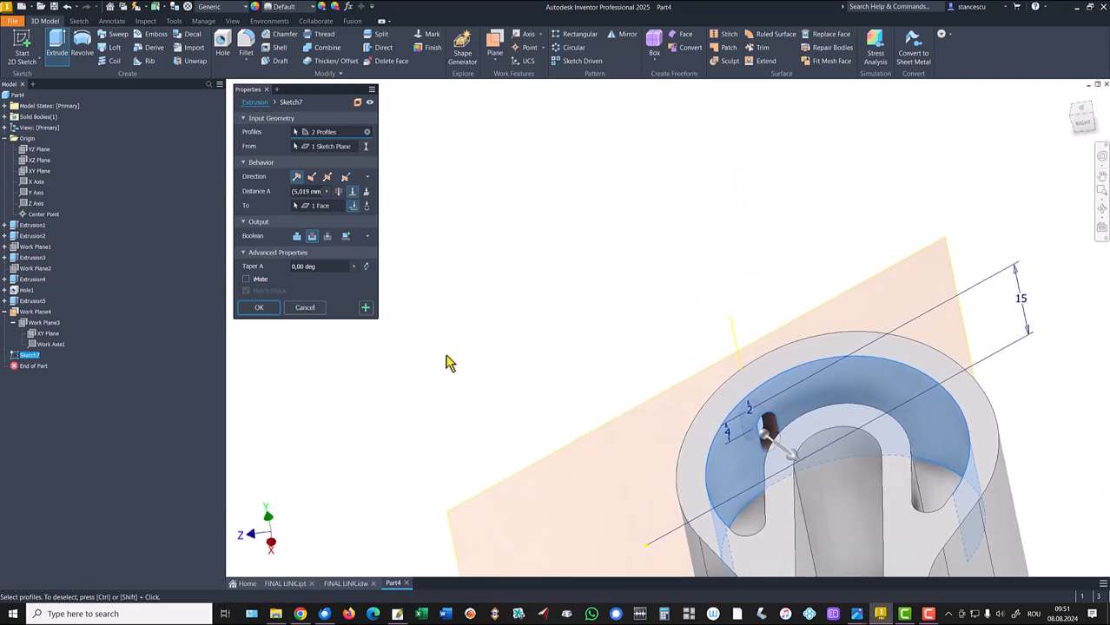
left_click(267, 309)
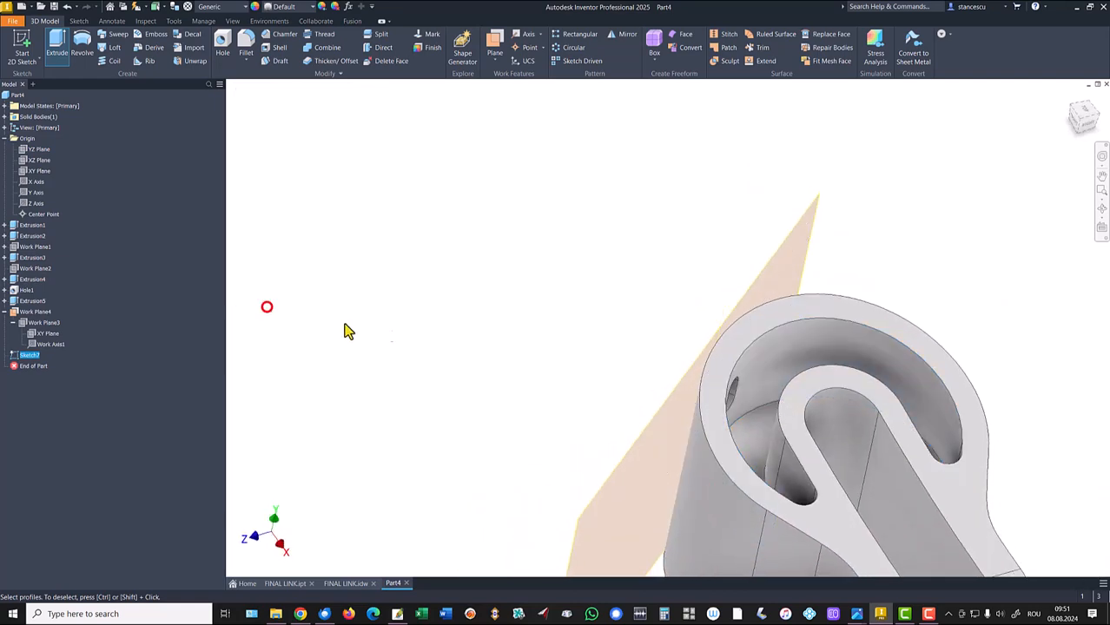
- Hide the angled tangent work plane and collapse its entry in the model tree
key("F6")
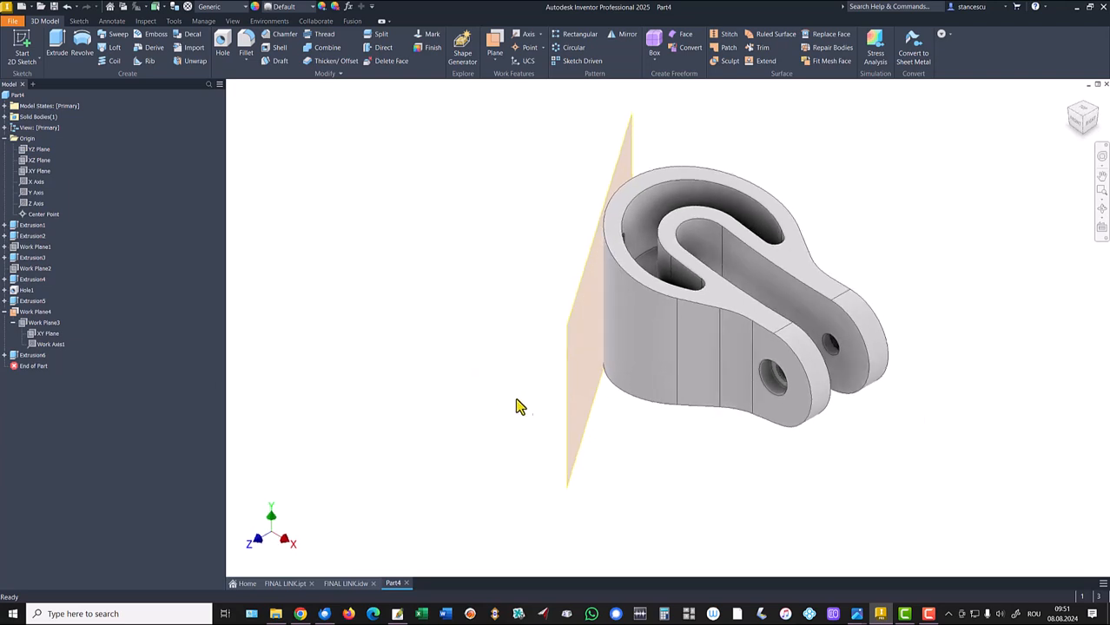
right_click(569, 441)
left_click(602, 451)
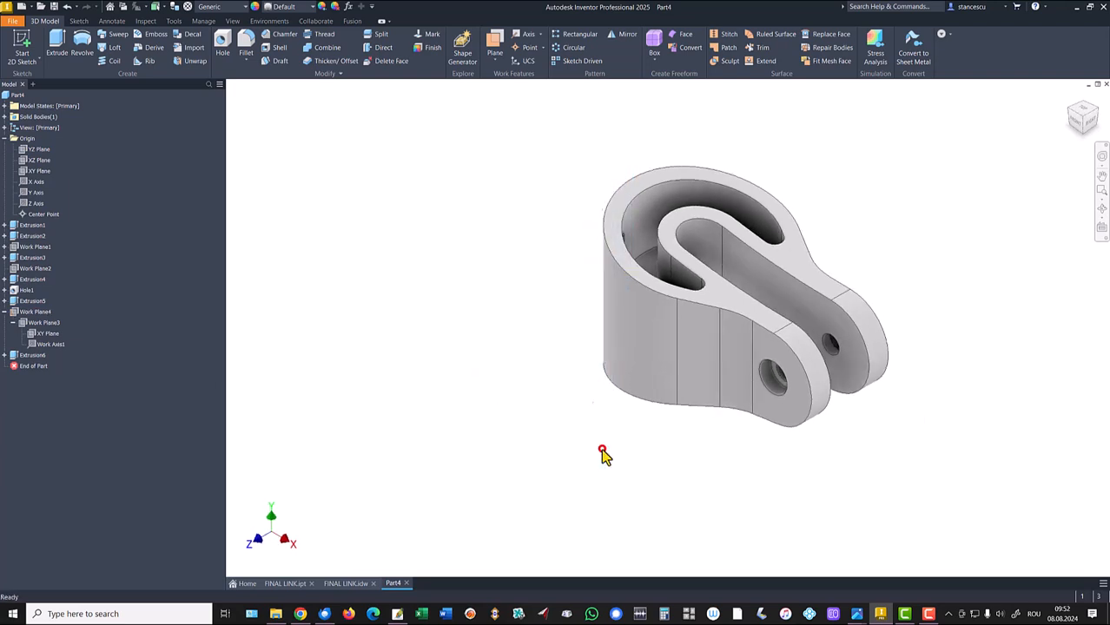
left_click(4, 313)
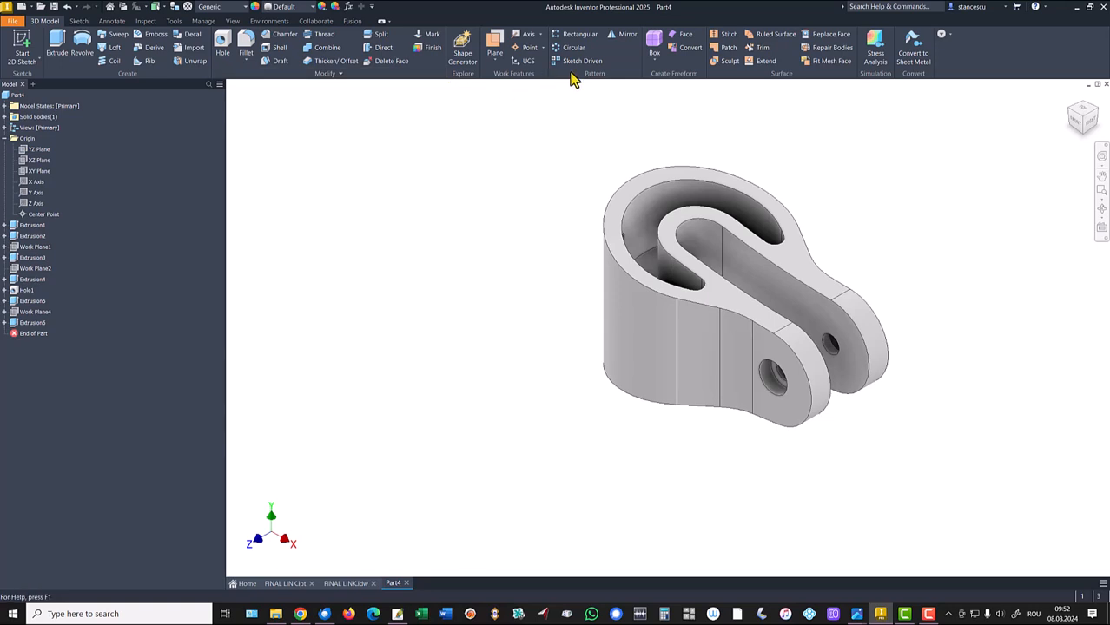
- Mirror the slot cut about the origin's XZ plane
left_click(628, 35)
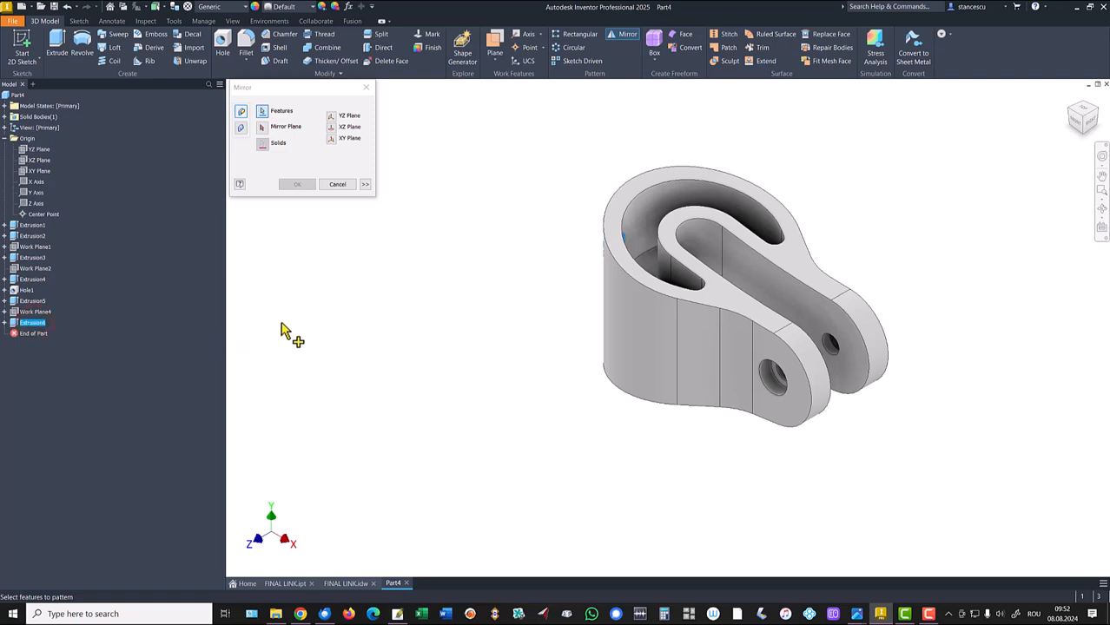
middle_click_drag(526, 287, 634, 274, "shift")
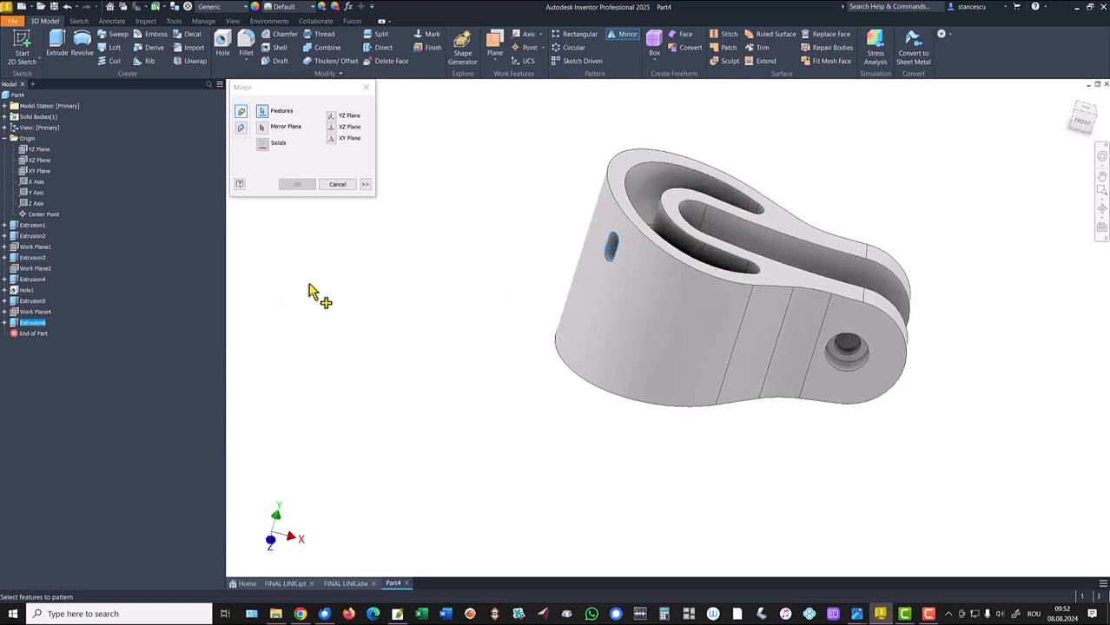
left_click(260, 128)
left_click(39, 161)
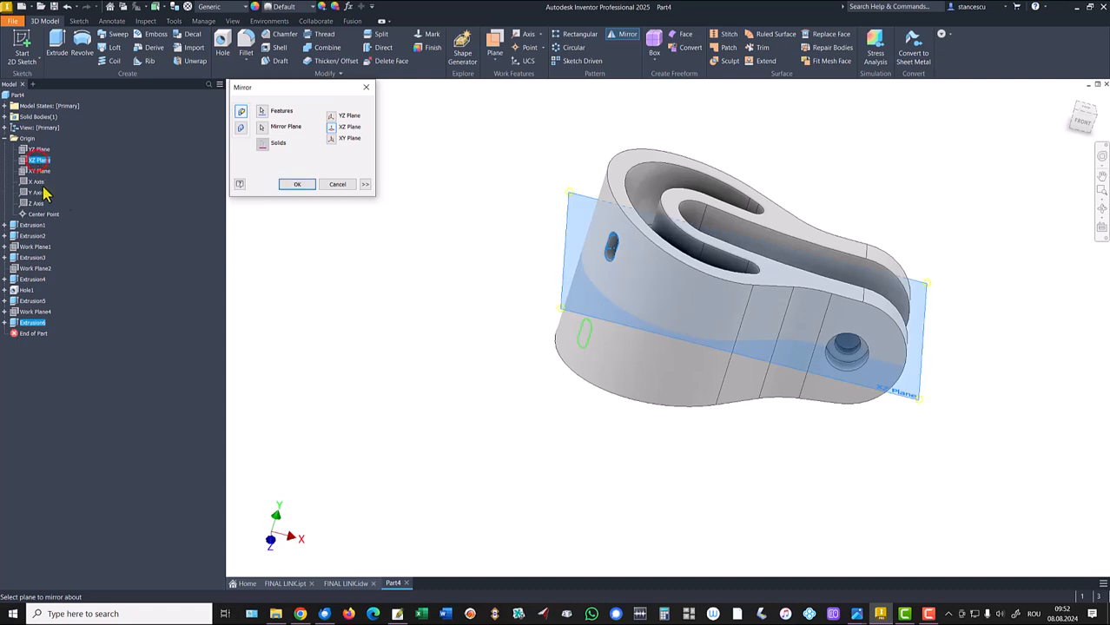
middle_click_drag(260, 321, 540, 351, "shift")
left_click(298, 188)
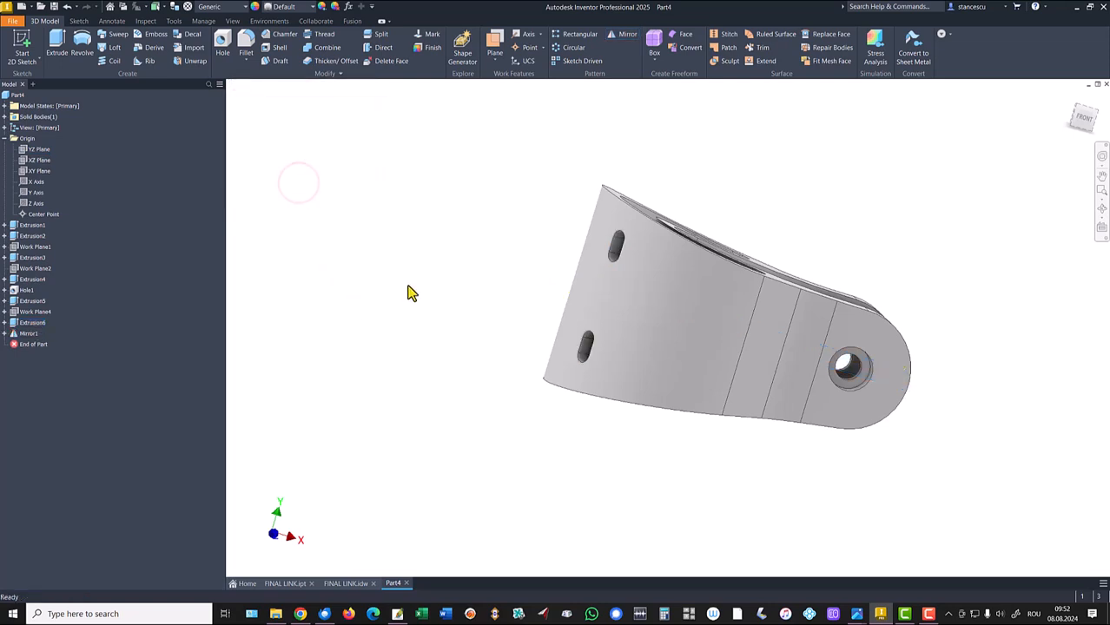
key("F6")
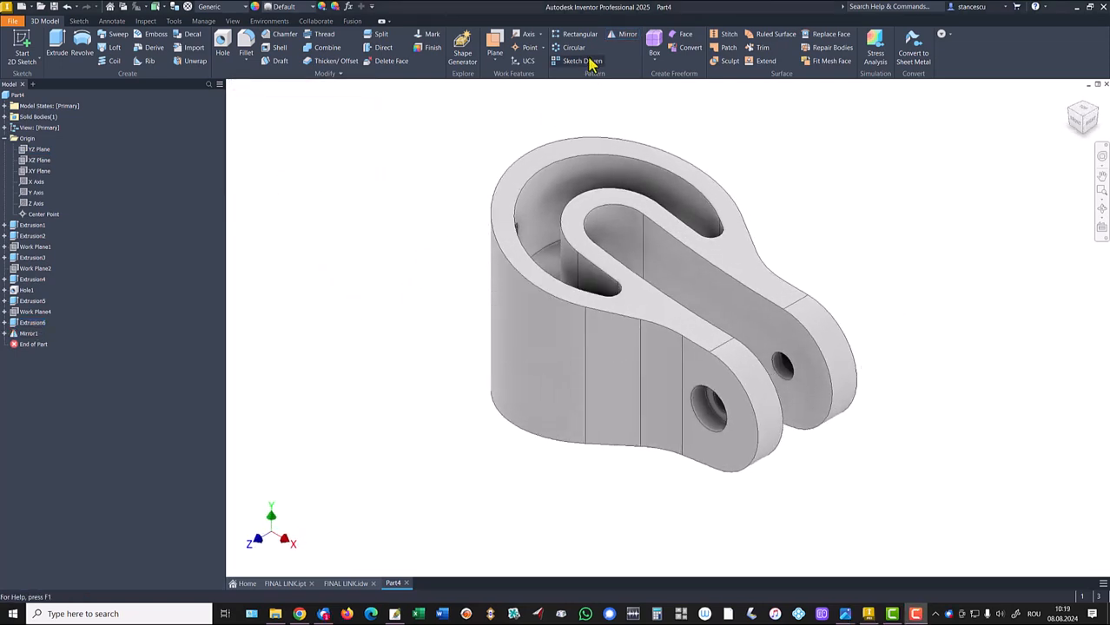
- Mirror both the slot cut and its mirrored copy about the origin's XY plane
left_click(626, 35)
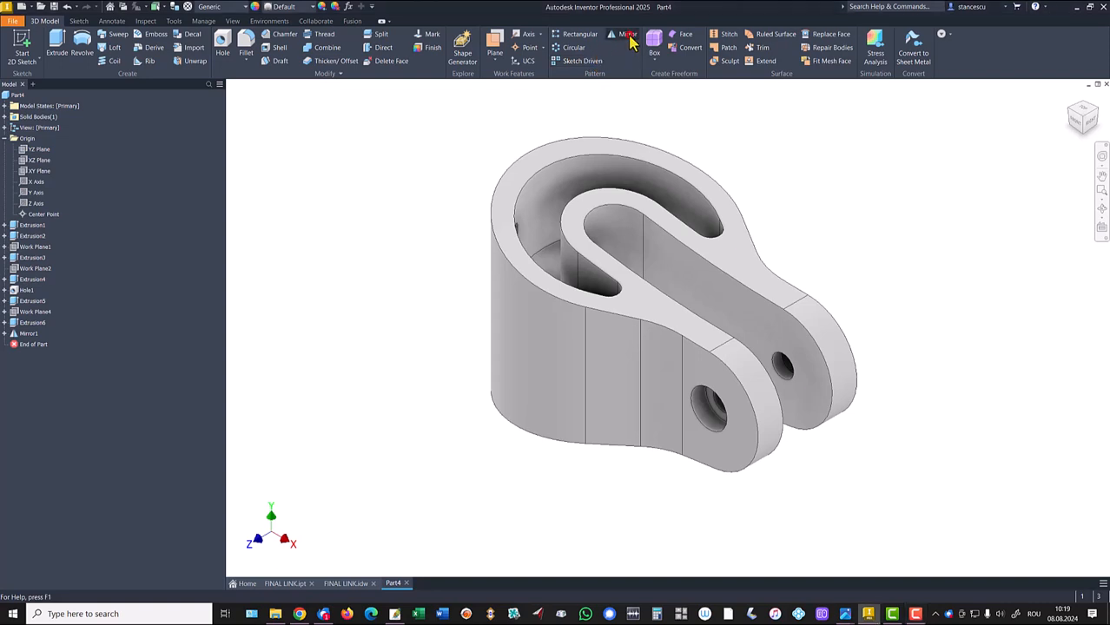
left_click(26, 335)
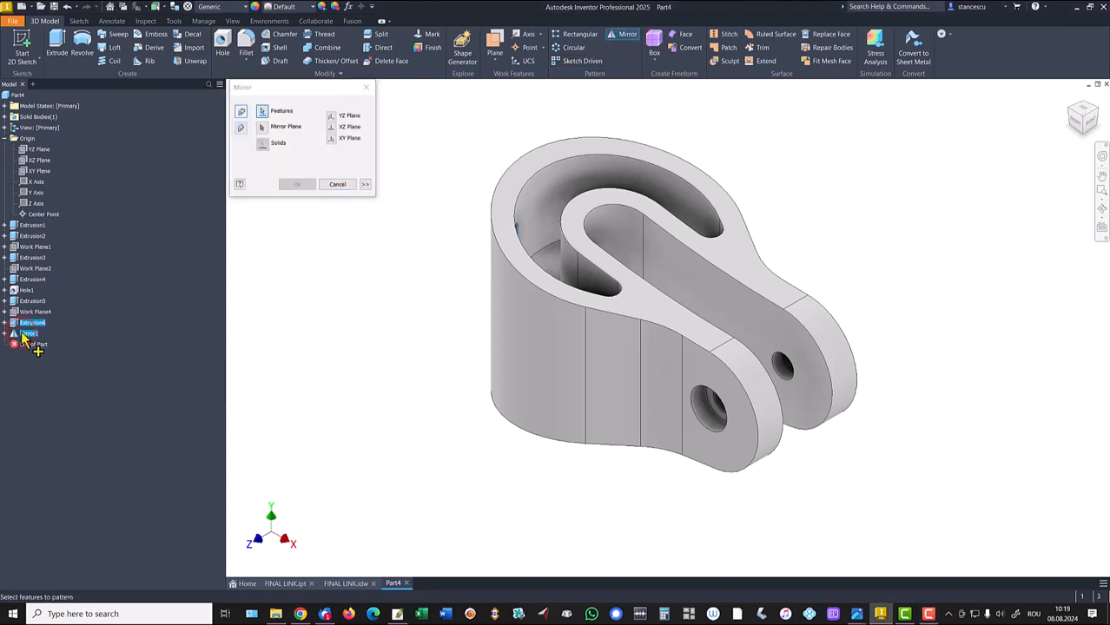
left_click(261, 128)
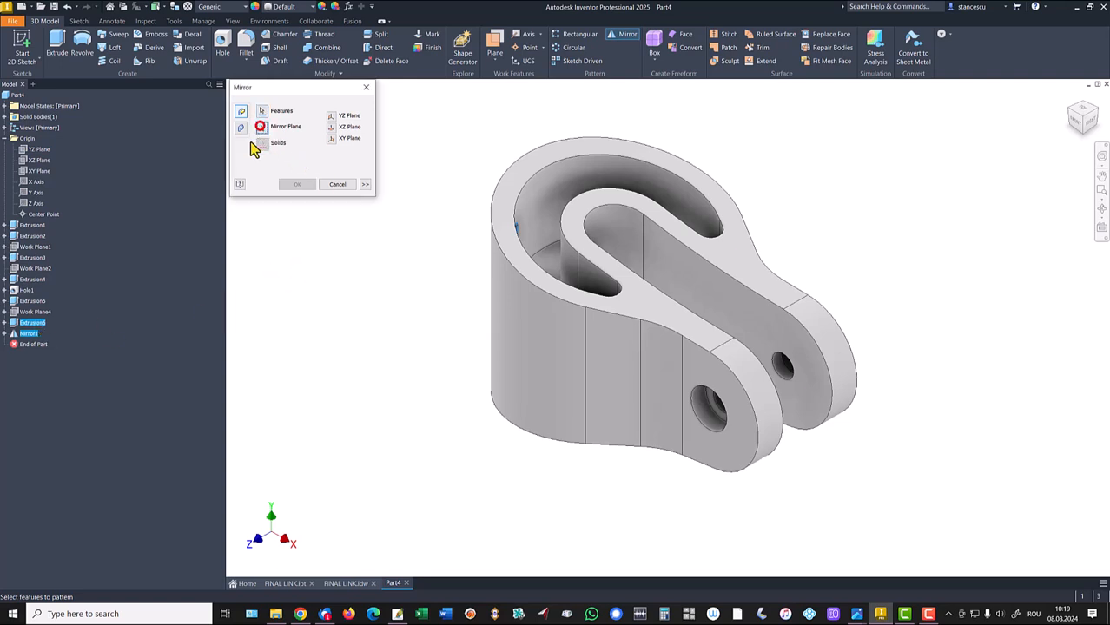
left_click(35, 171)
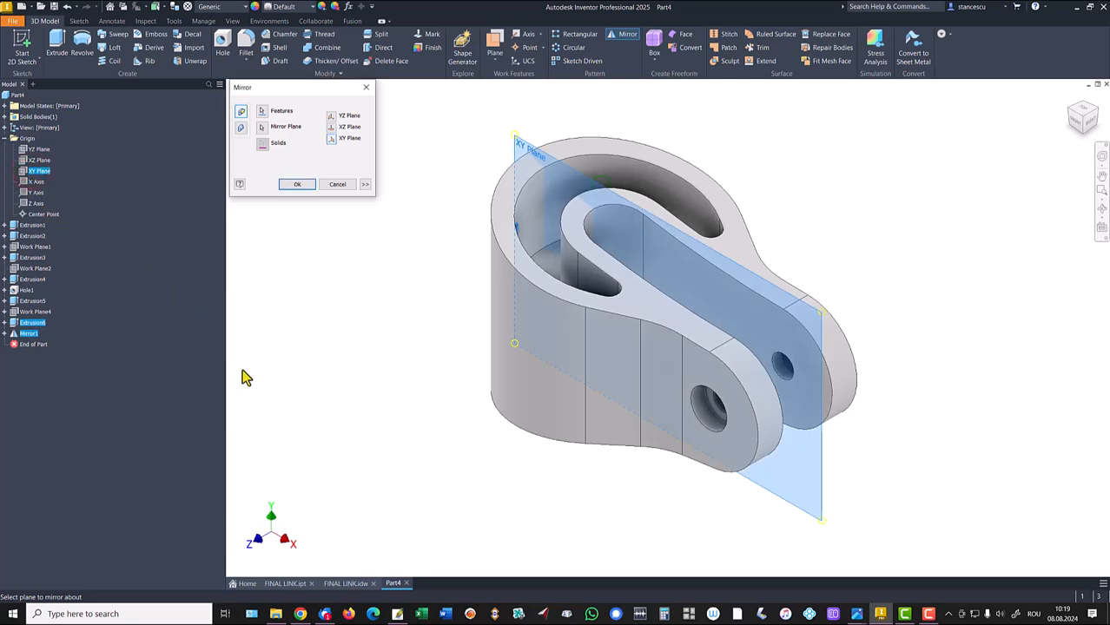
middle_click_drag(245, 377, 374, 240, "shift")
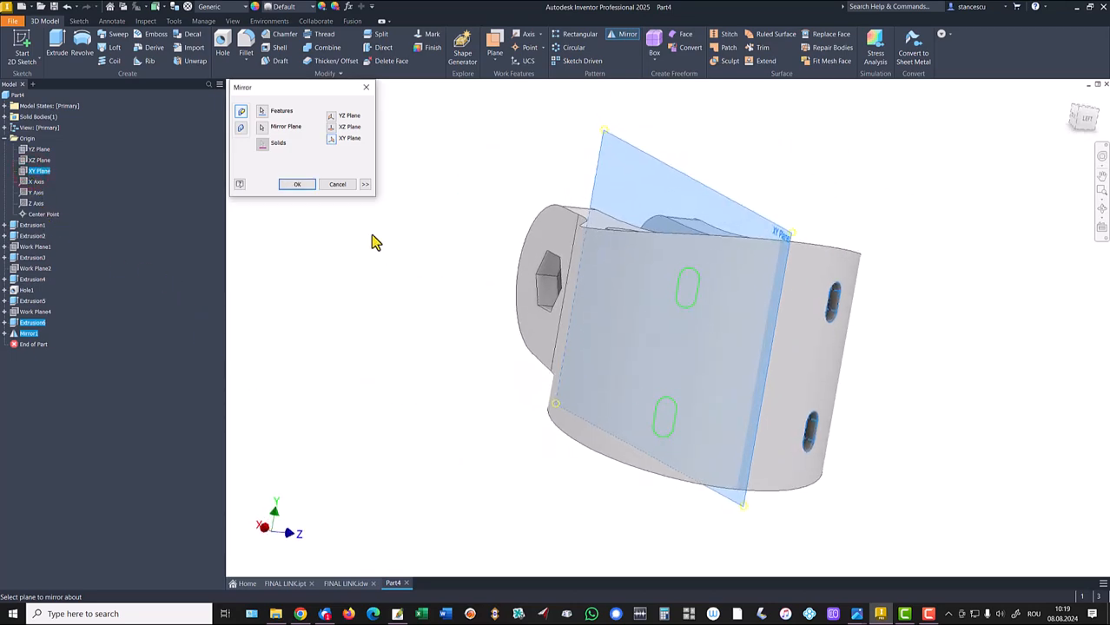
left_click(295, 185)
key("F6")
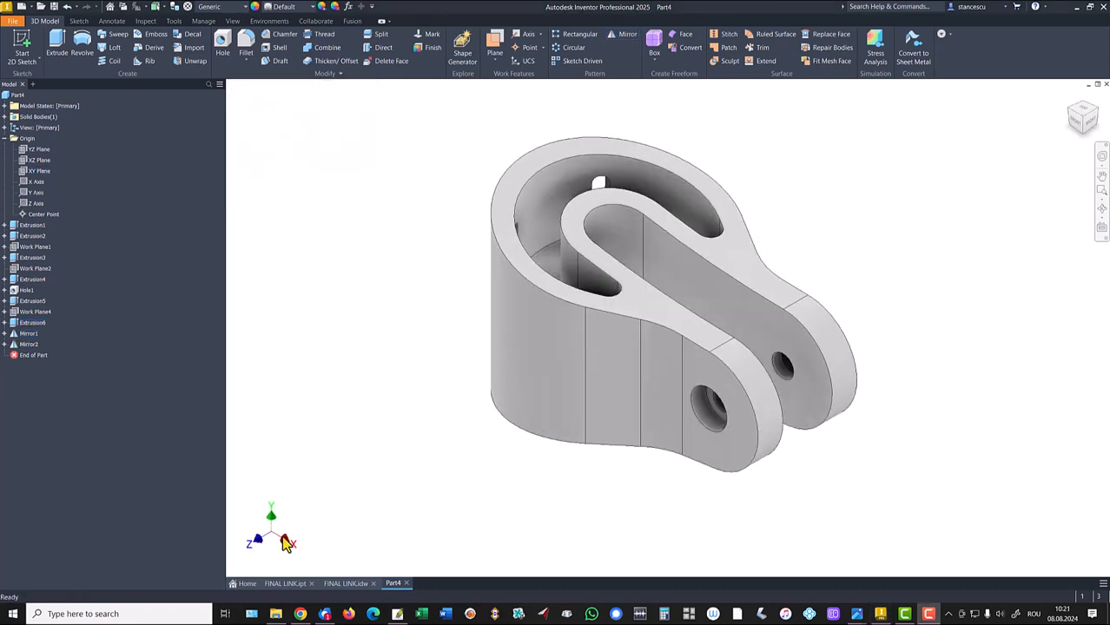
- Examine the rounded edges on the finished FINAL LINK.ipt reference model from several sides, and bring up the FINAL LINK.idw drawing
left_click(289, 584)
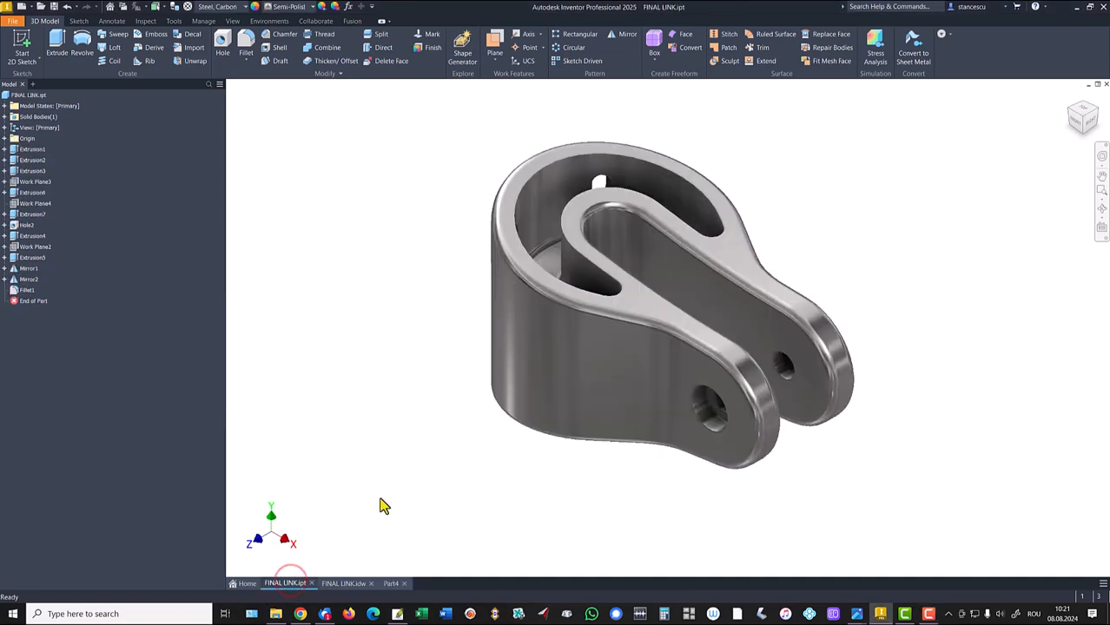
middle_click_drag(377, 515, 461, 384, "shift")
scroll(530, 308, "down", 4)
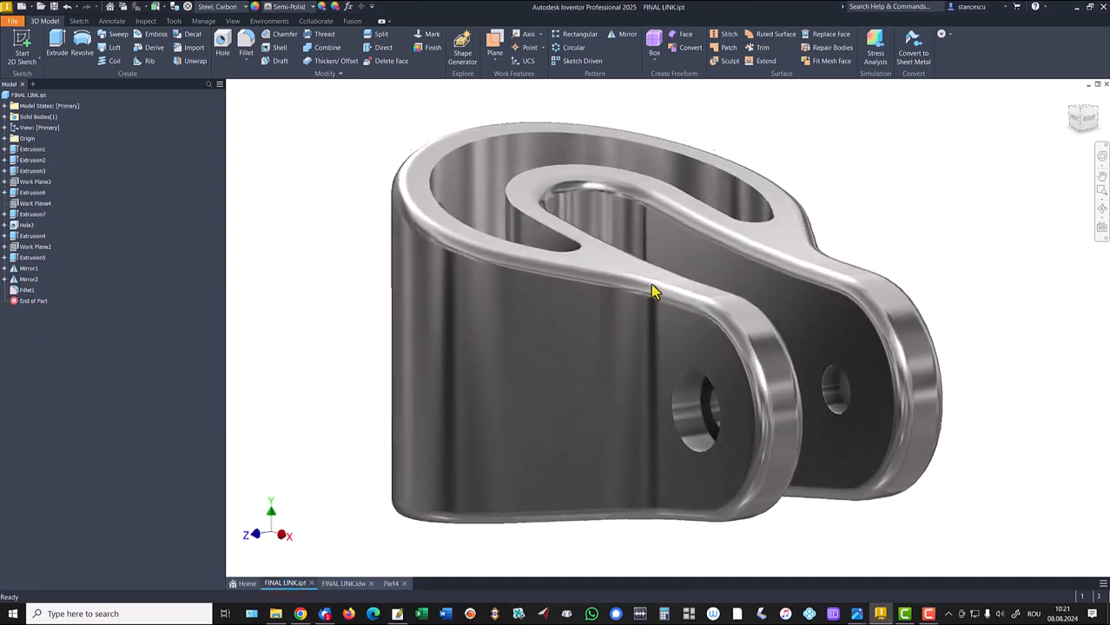
middle_click_drag(570, 259, 517, 121, "shift")
scroll(513, 315, "up", 2)
middle_click_drag(513, 314, 503, 464, "shift")
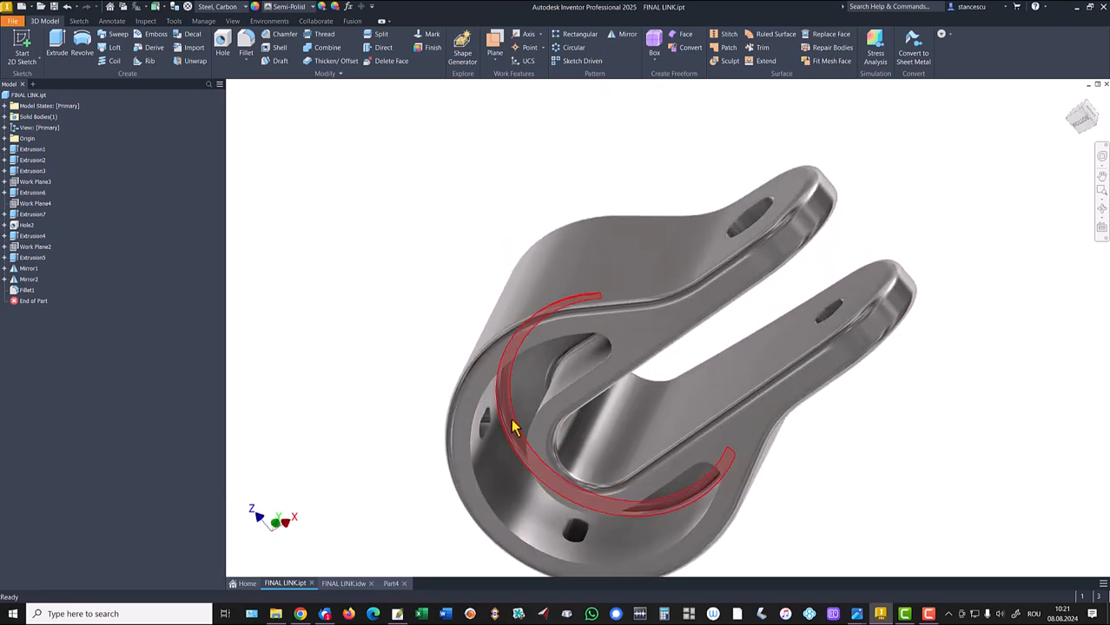
middle_click_drag(528, 385, 411, 461, "shift")
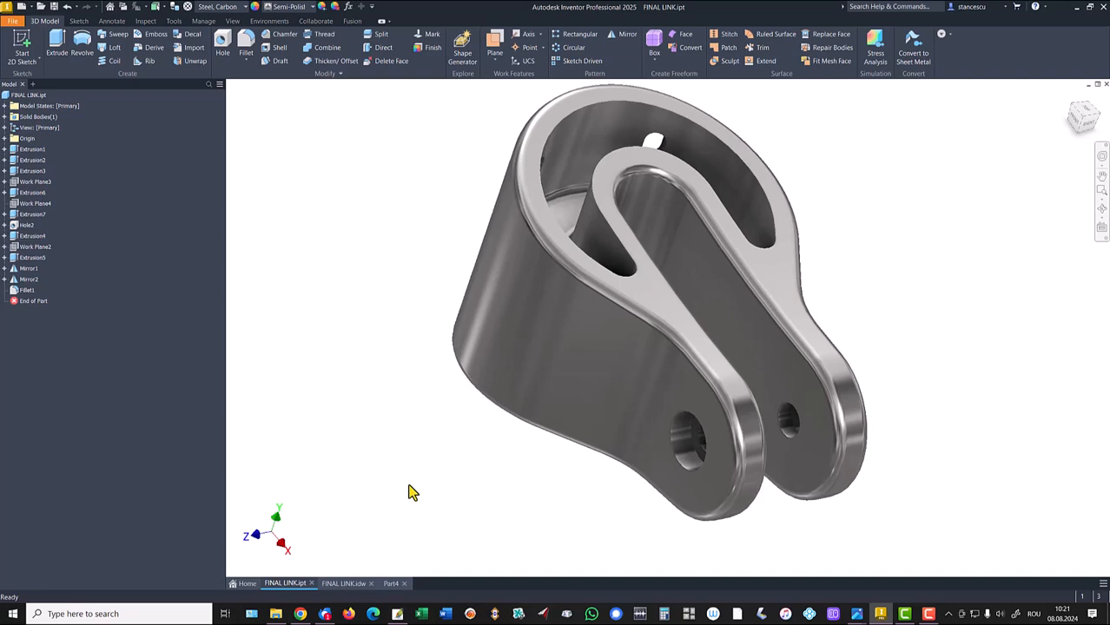
key("F6")
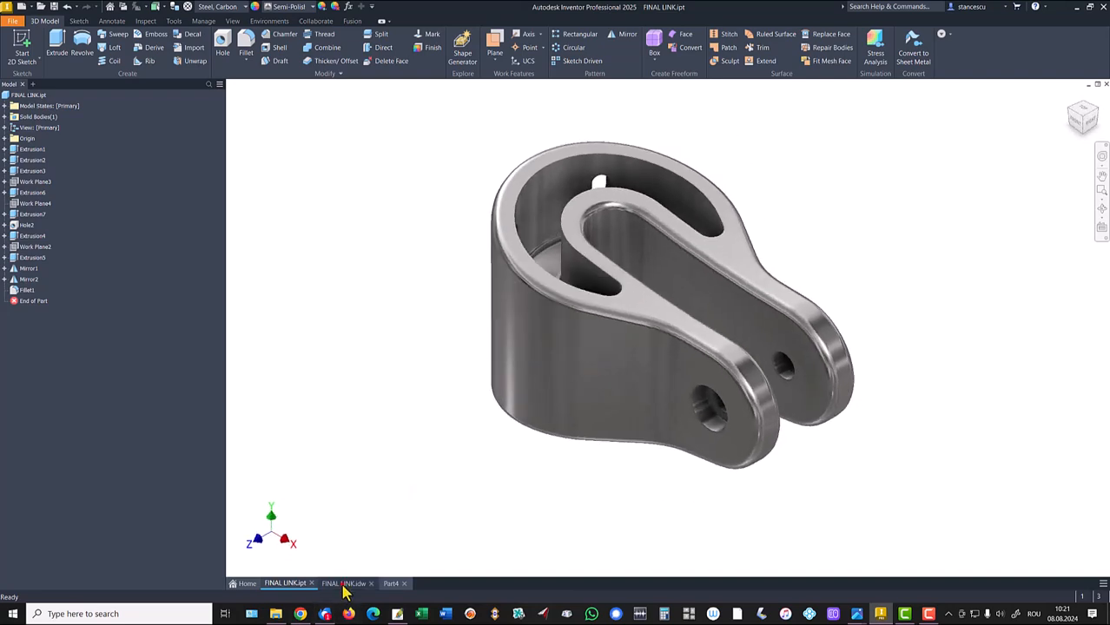
left_click(344, 583)
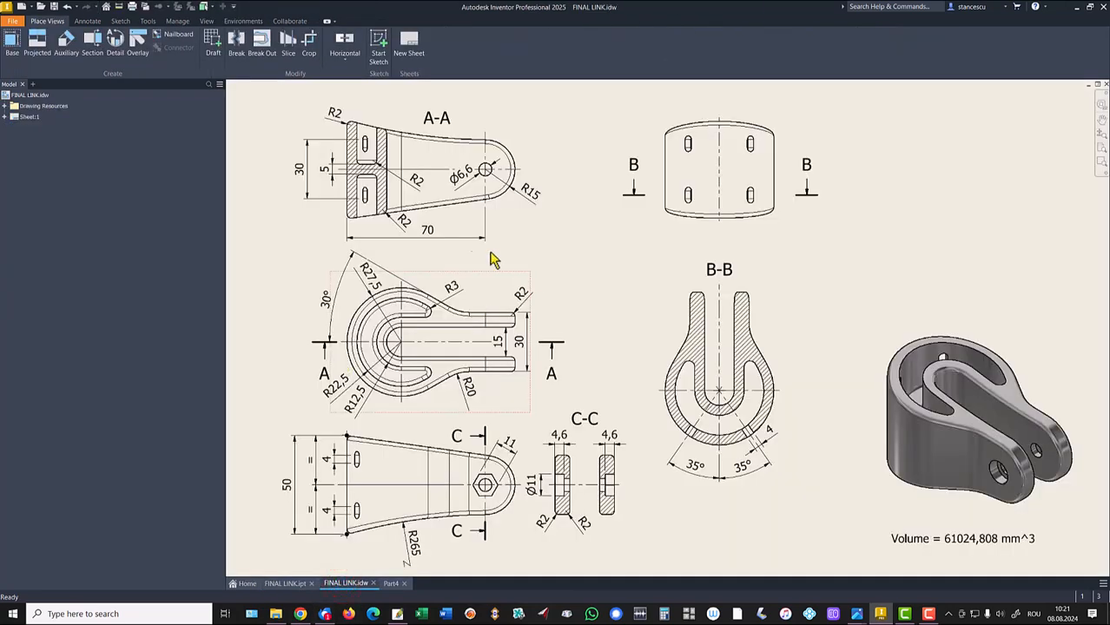
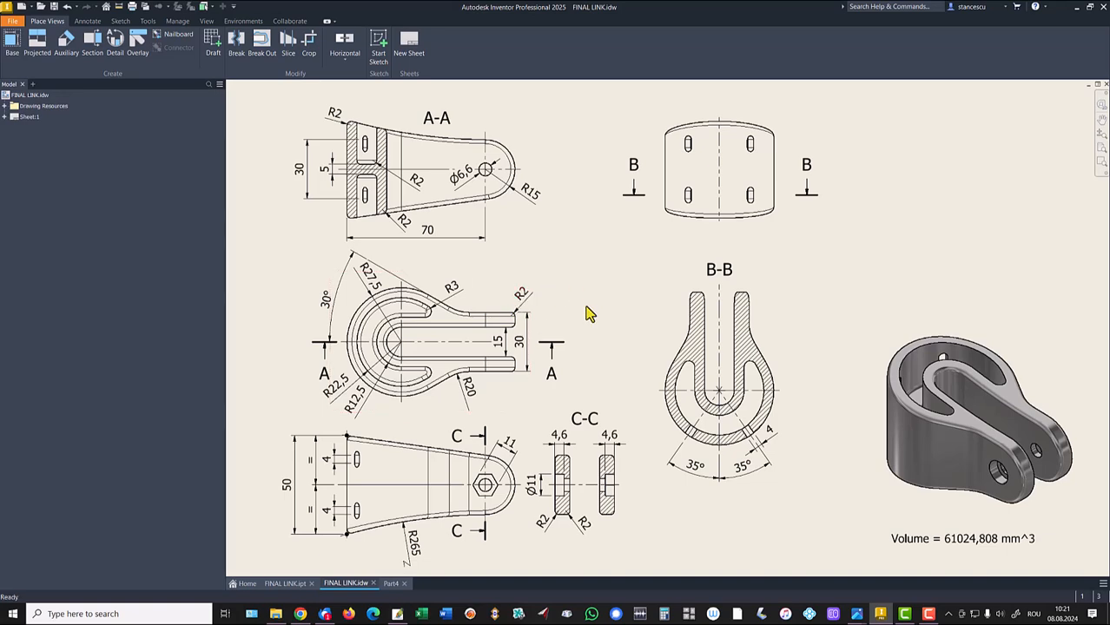
- In Part4, fillet the edges of the outer contour, the U-shaped channel and the pocket floors with a 2 mm radius
left_click(391, 584)
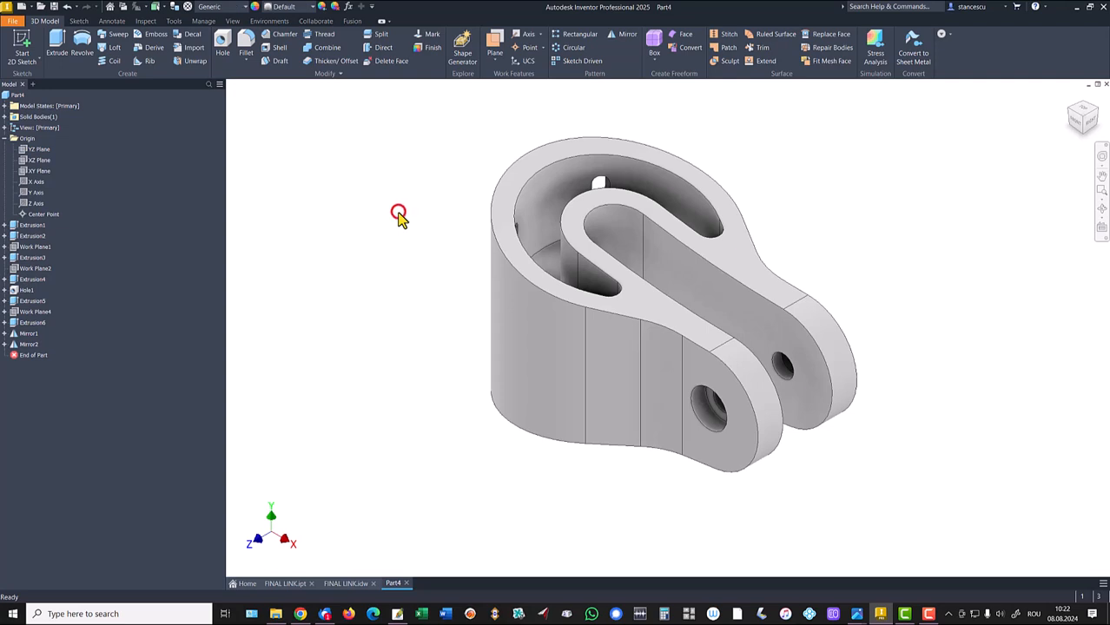
left_click(491, 184)
left_click(514, 182)
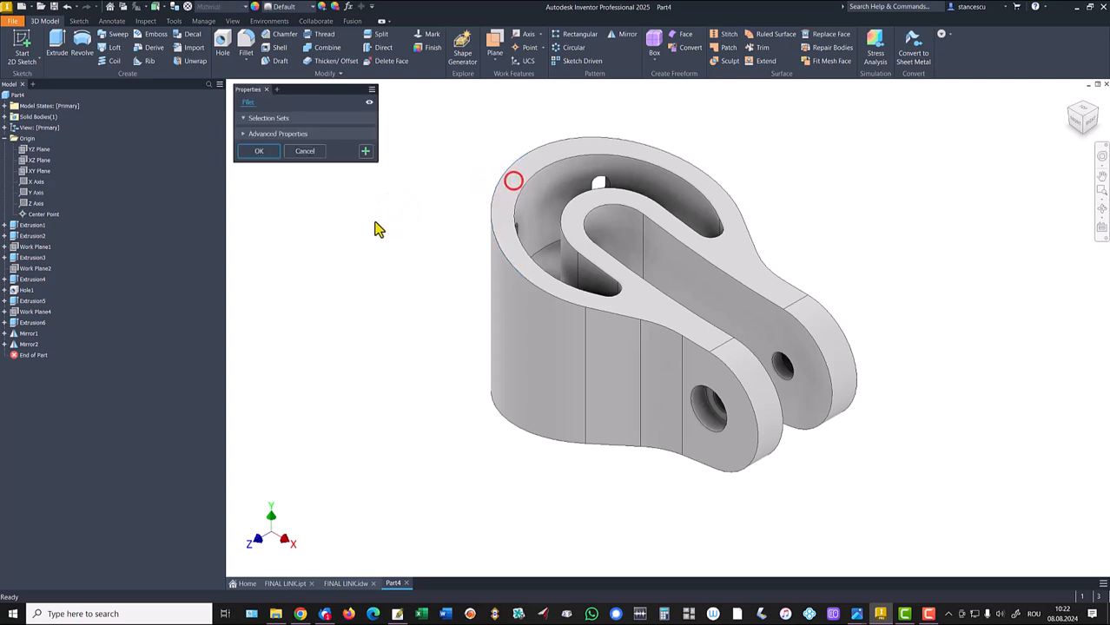
left_click(388, 224)
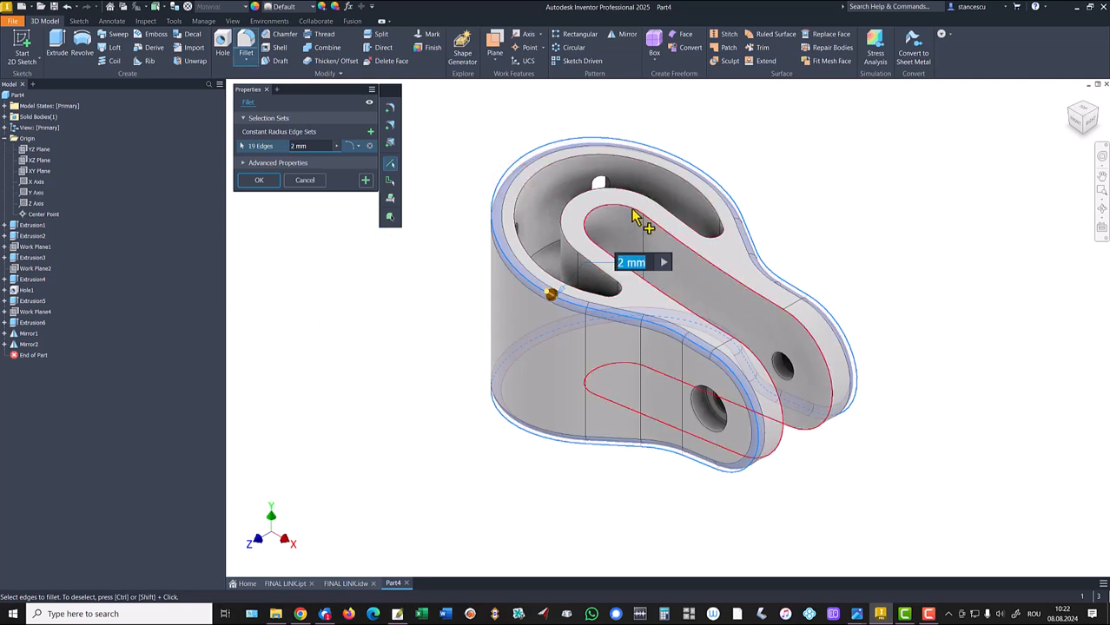
left_click(635, 218)
middle_click_drag(633, 216, 627, 404, "shift")
left_click(532, 224)
left_click(628, 401)
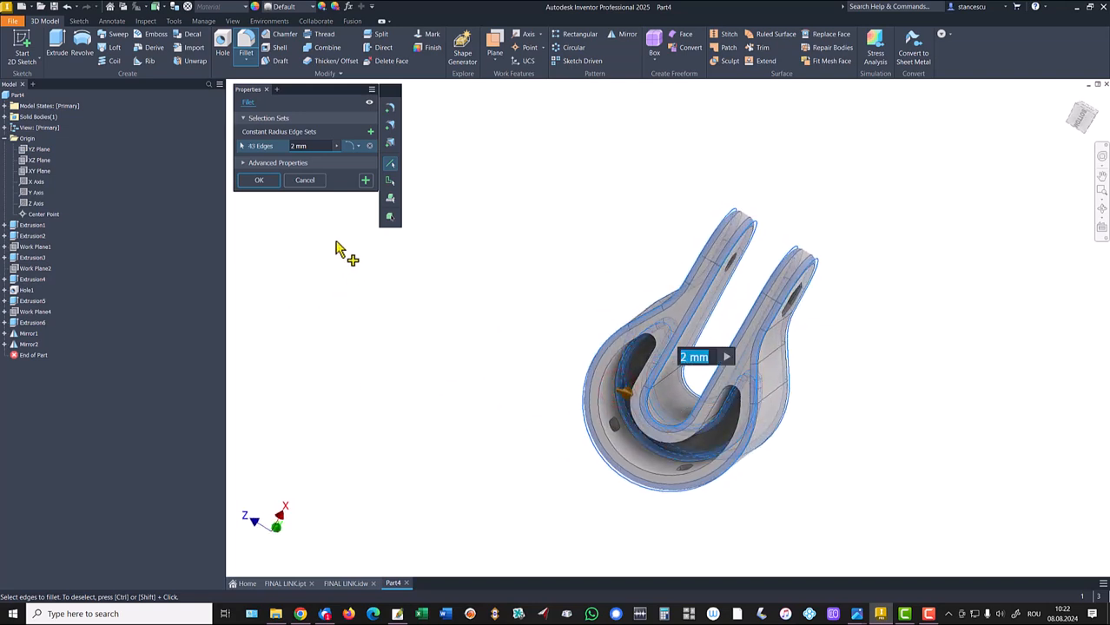
left_click(262, 179)
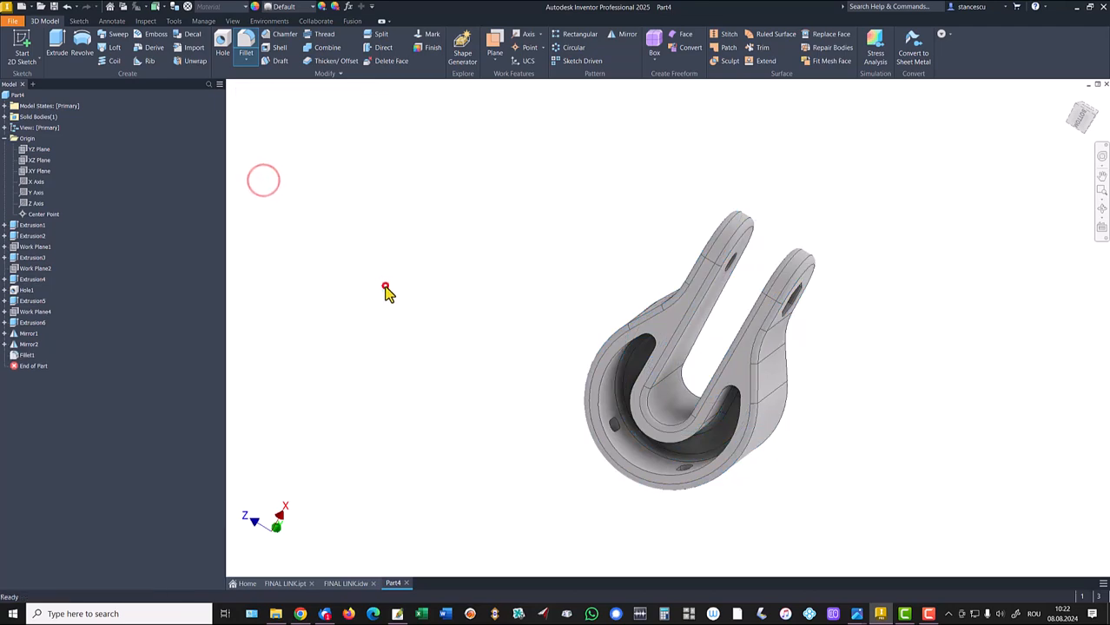
left_click(384, 287)
key("F6")
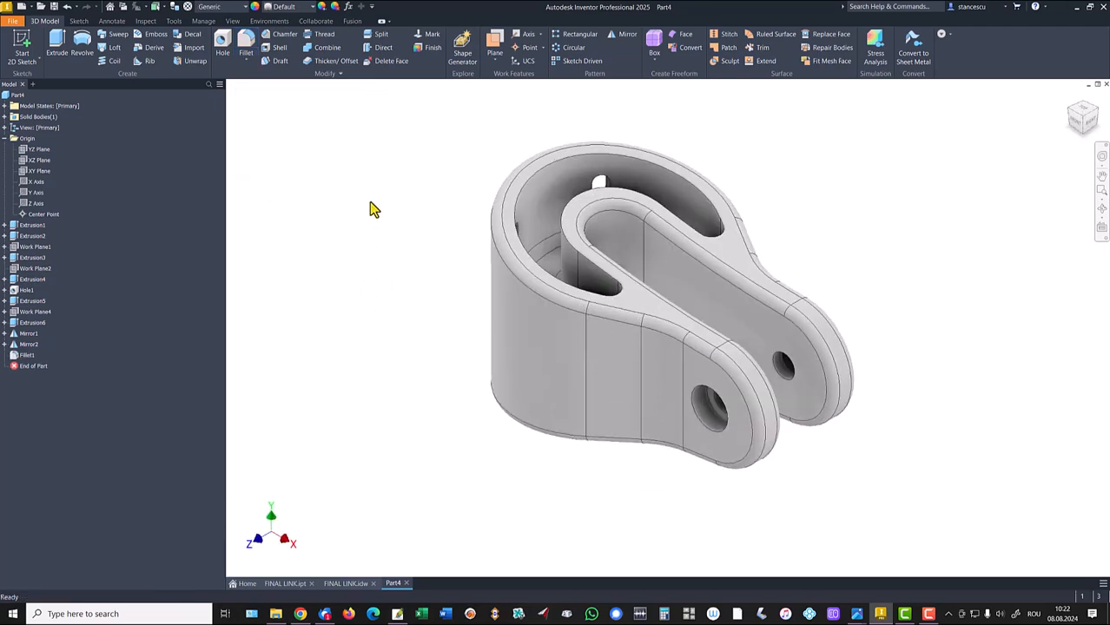
- Collapse the Origin folder in the model tree, and copy the volume value from the part's updated physical properties
left_click(5, 138)
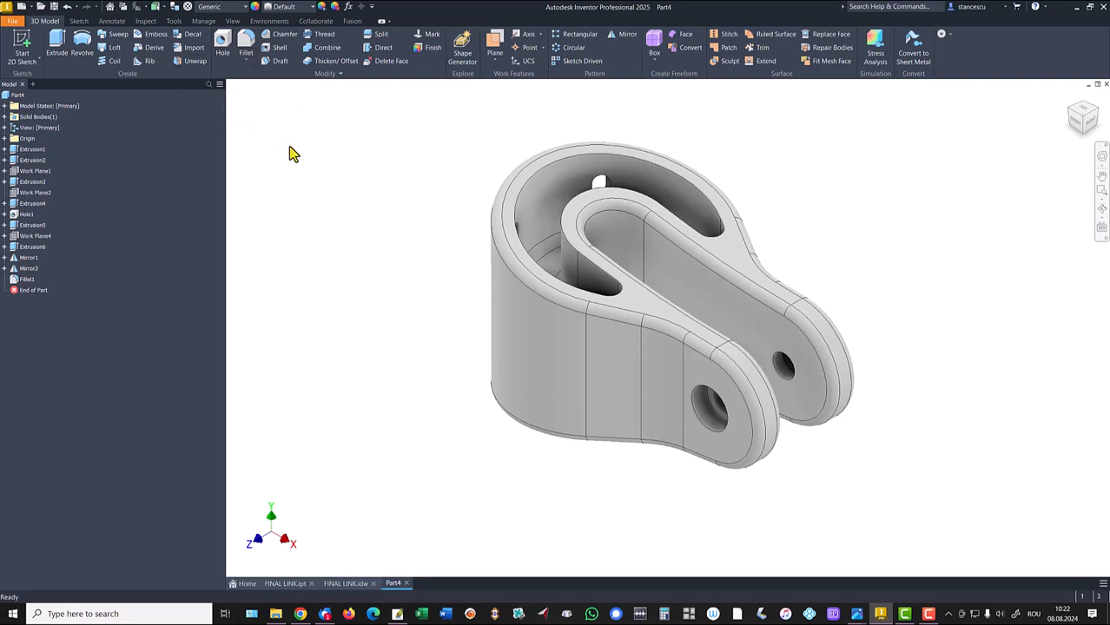
left_click(13, 97)
right_click(13, 96)
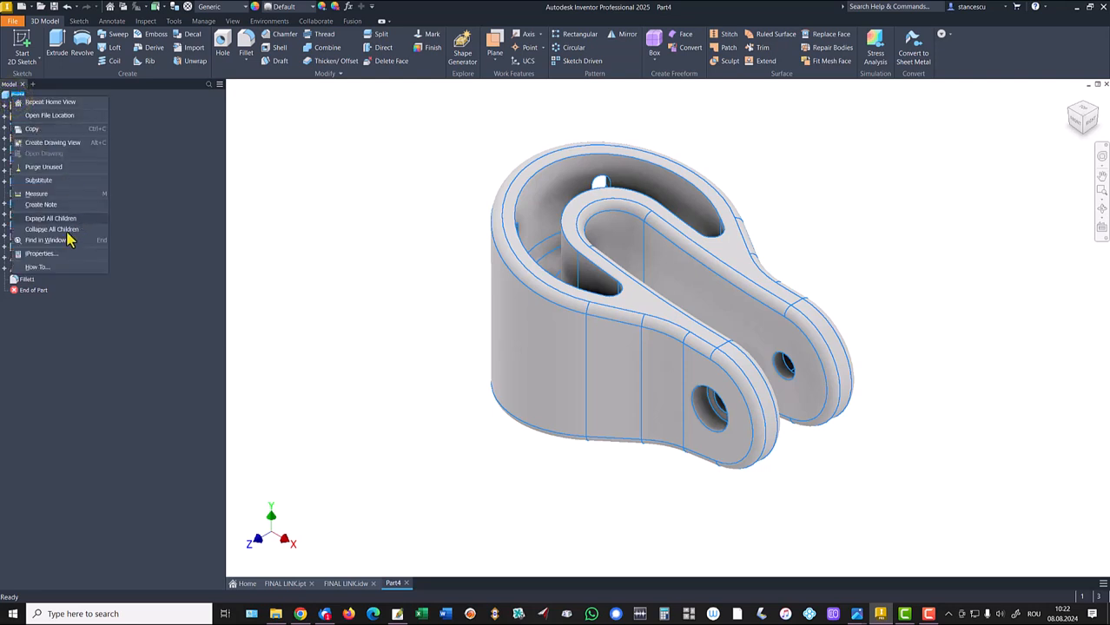
left_click(39, 254)
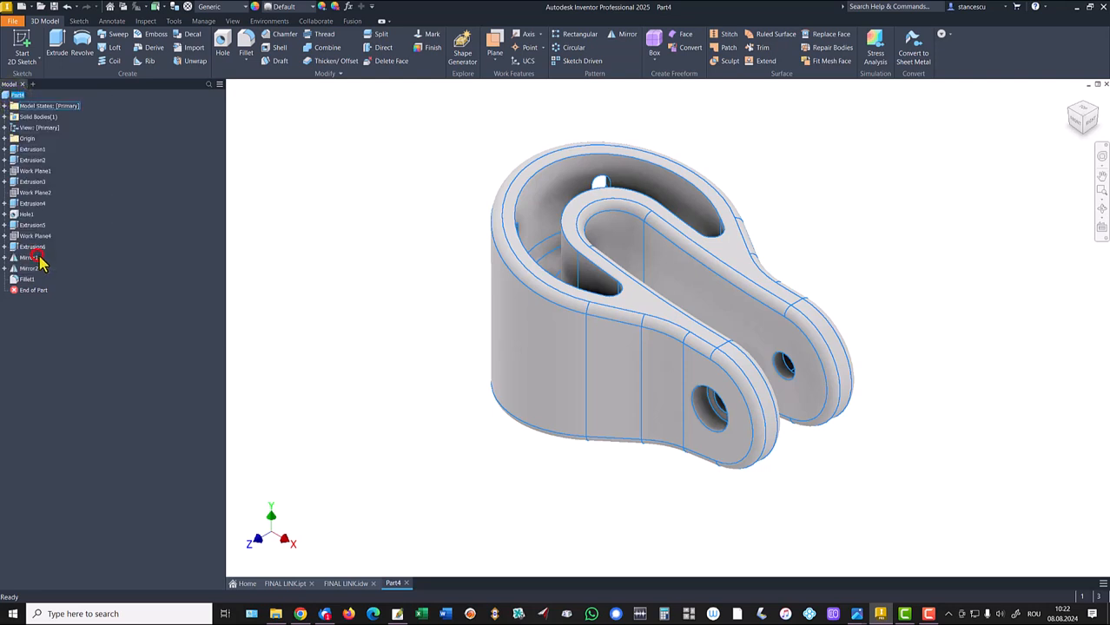
left_click(583, 154)
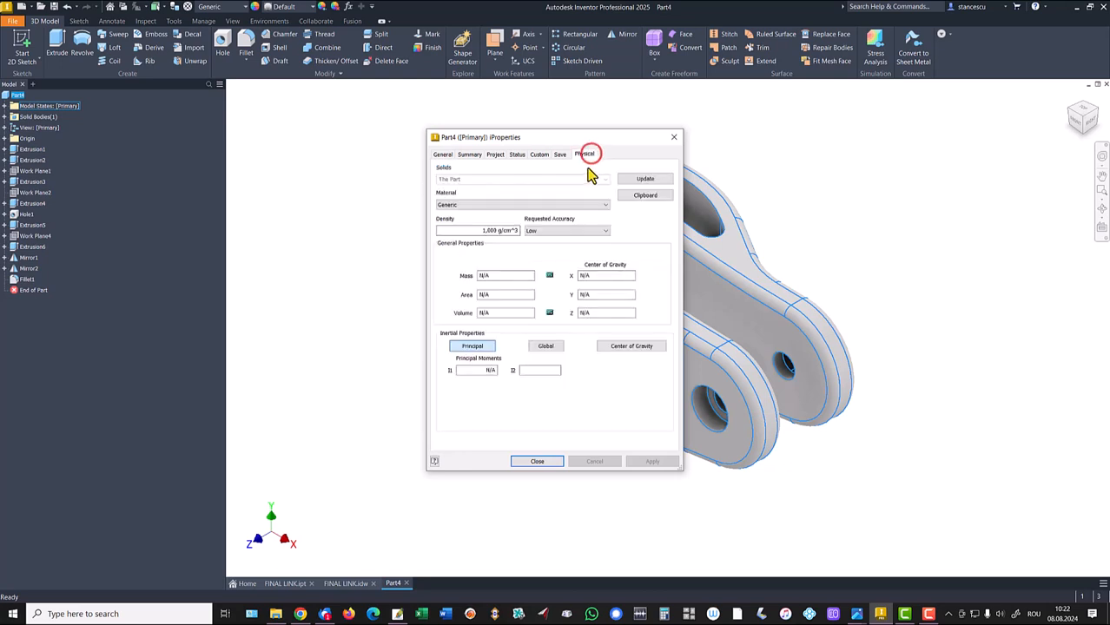
left_click(635, 180)
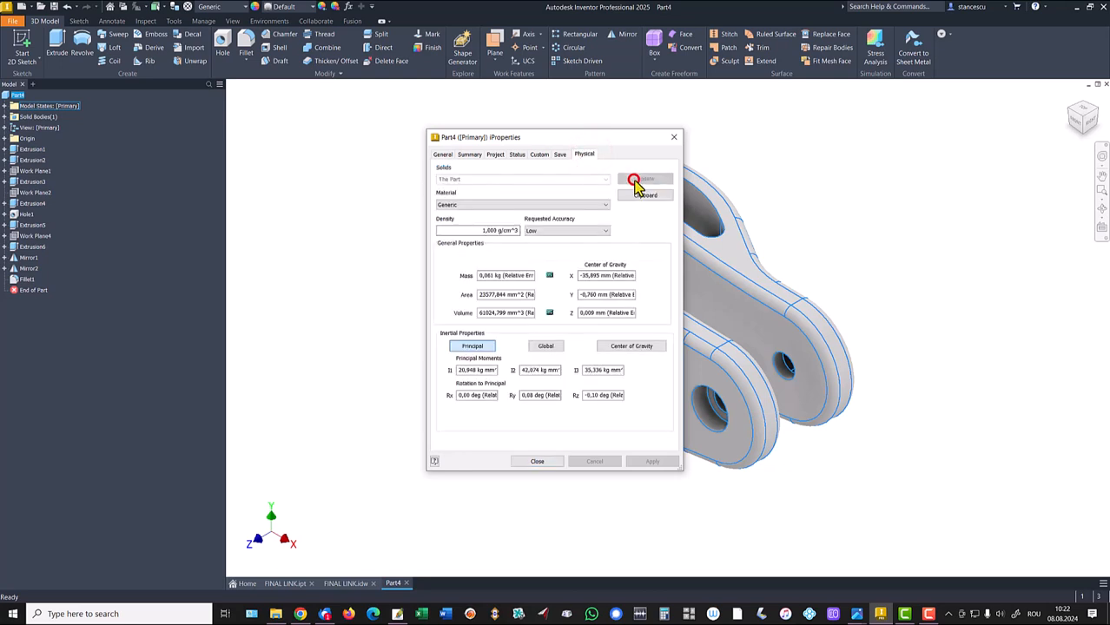
double_click(524, 312)
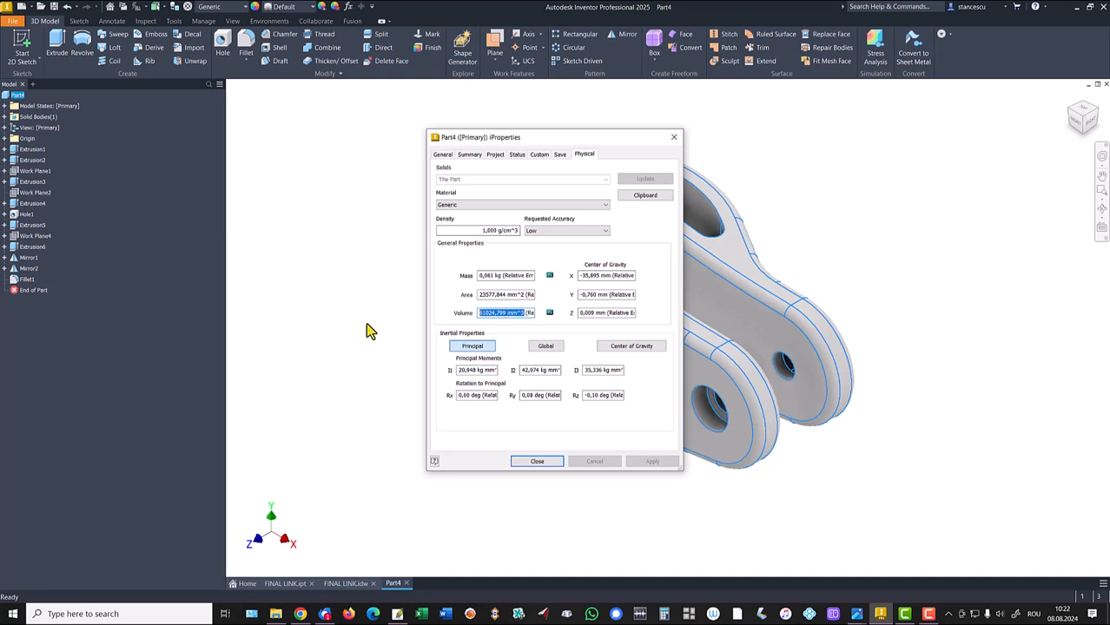
key("ctrl+c")
left_click(540, 462)
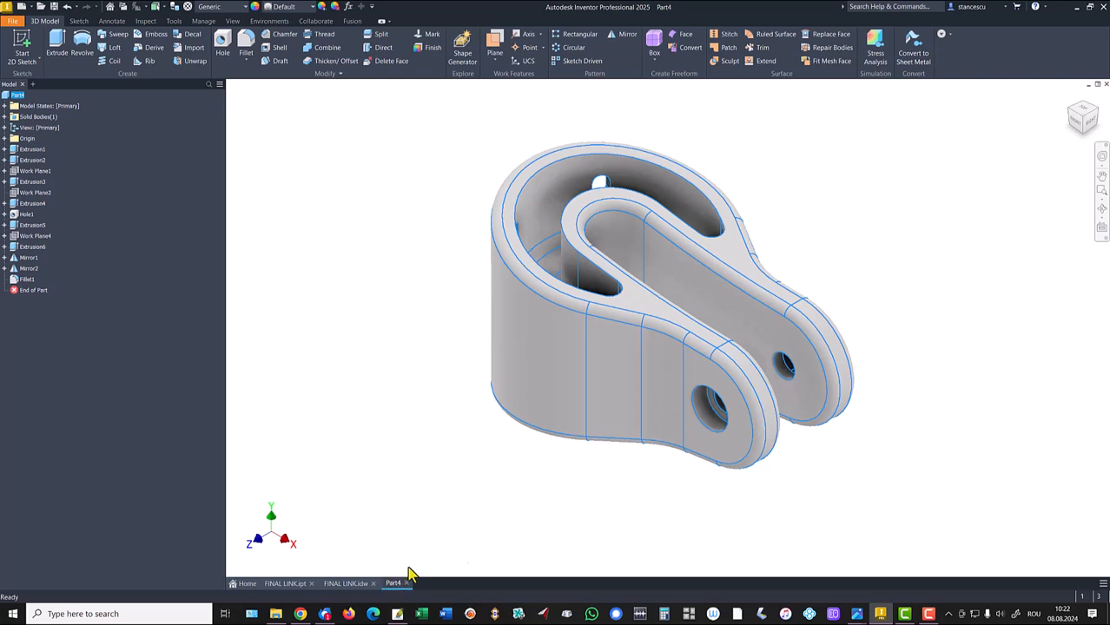
- In the FINAL LINK.idw drawing, replace the value in the volume note with the copied one so it reads "Volume = 61024,799 mm^3"
left_click(345, 585)
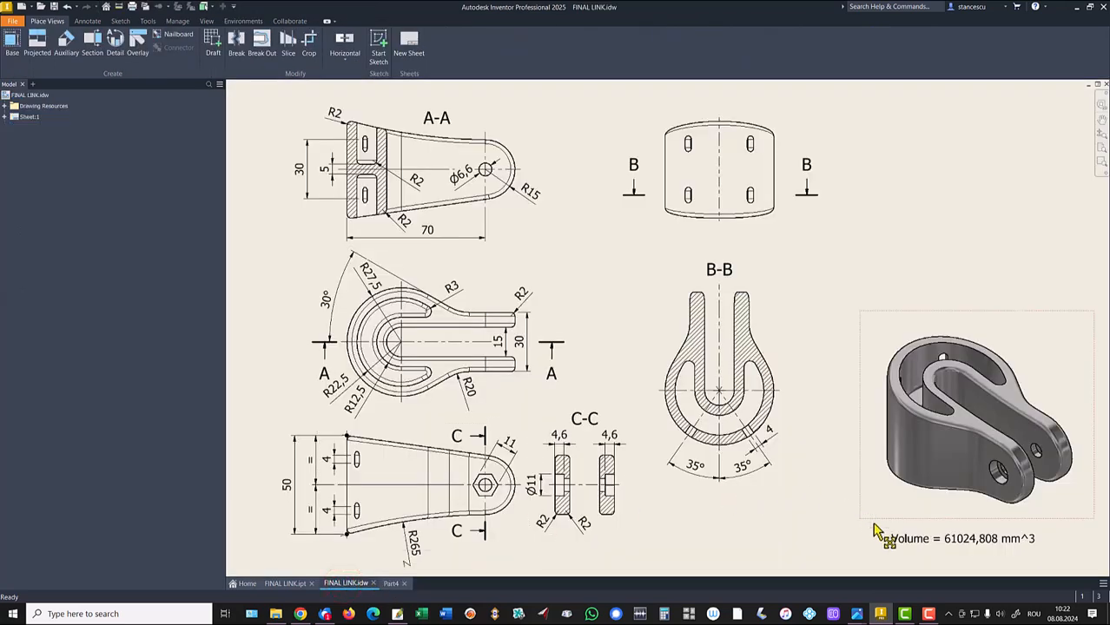
double_click(919, 539)
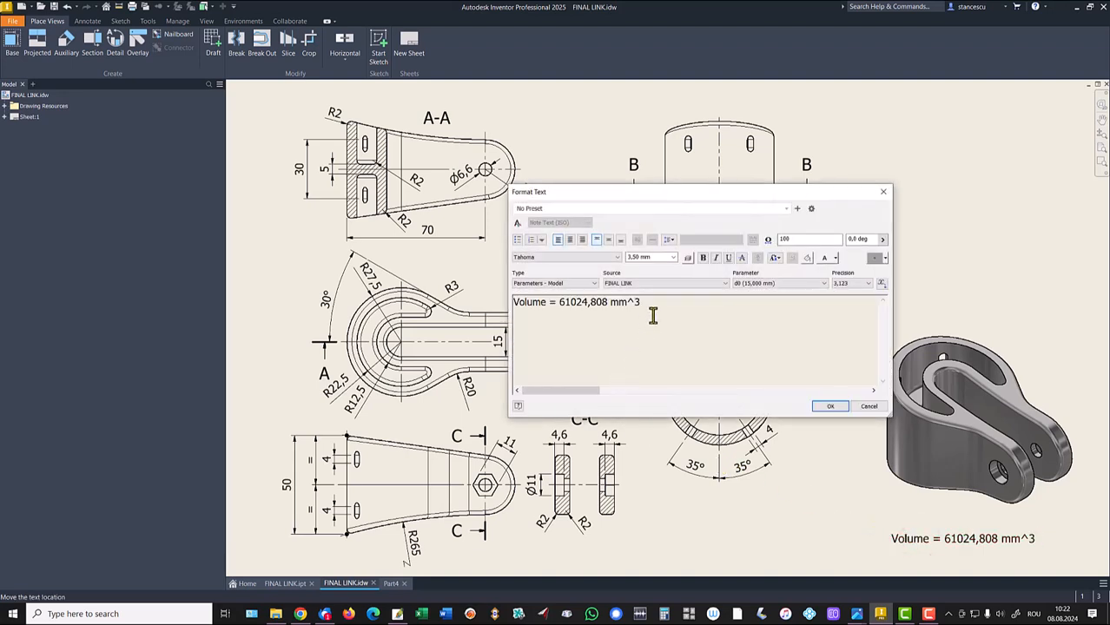
key("Return")
key("ctrl+v")
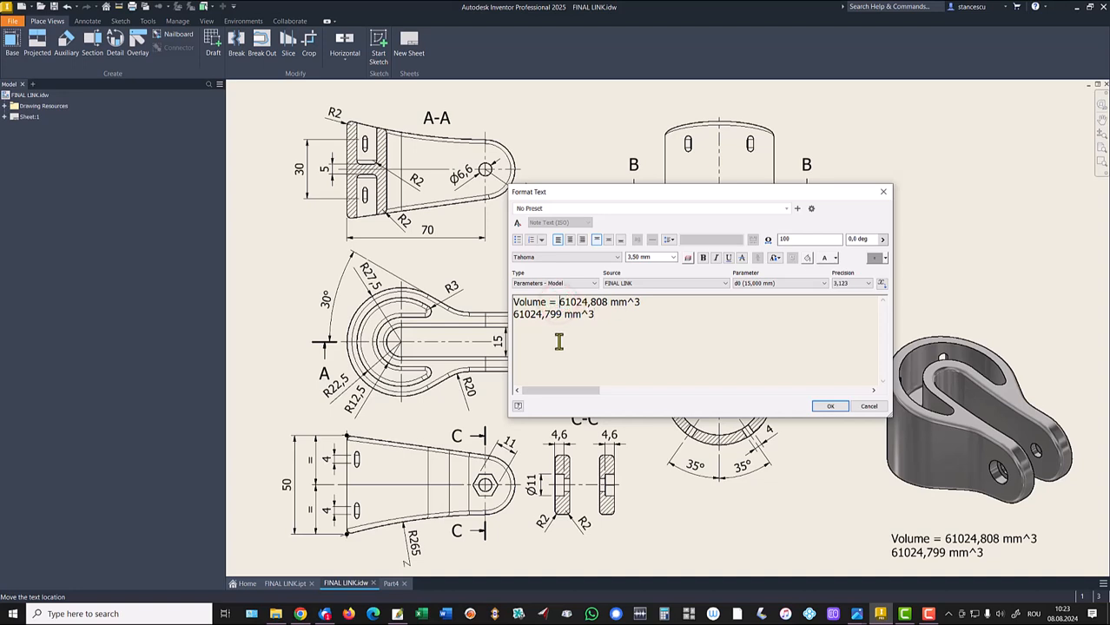
key("shift+End")
key("Delete")
key("Delete")
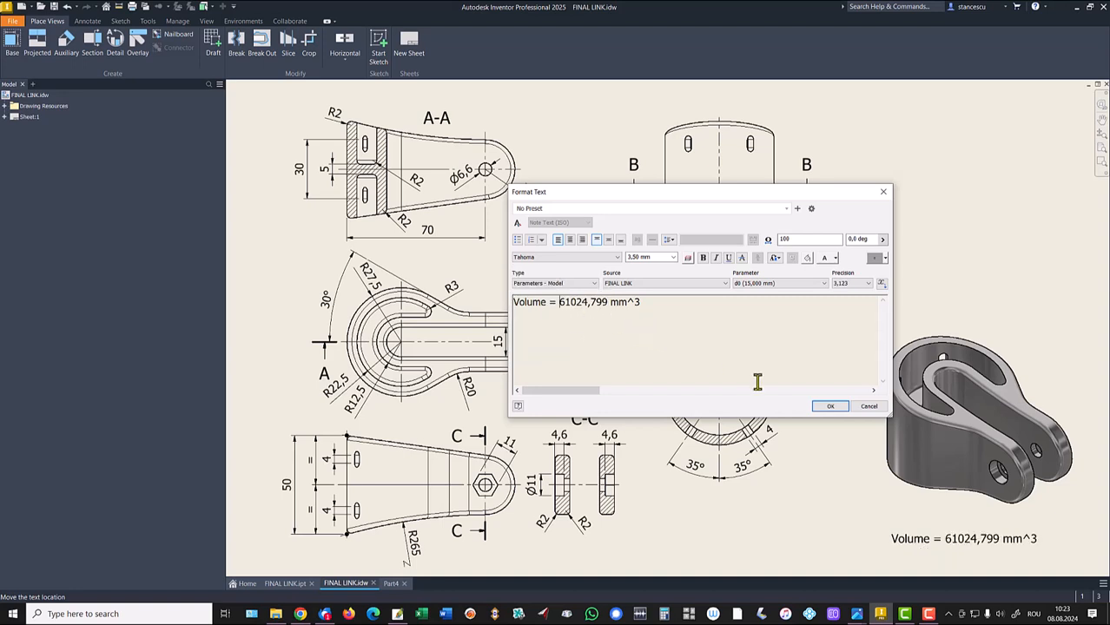
left_click(830, 408)
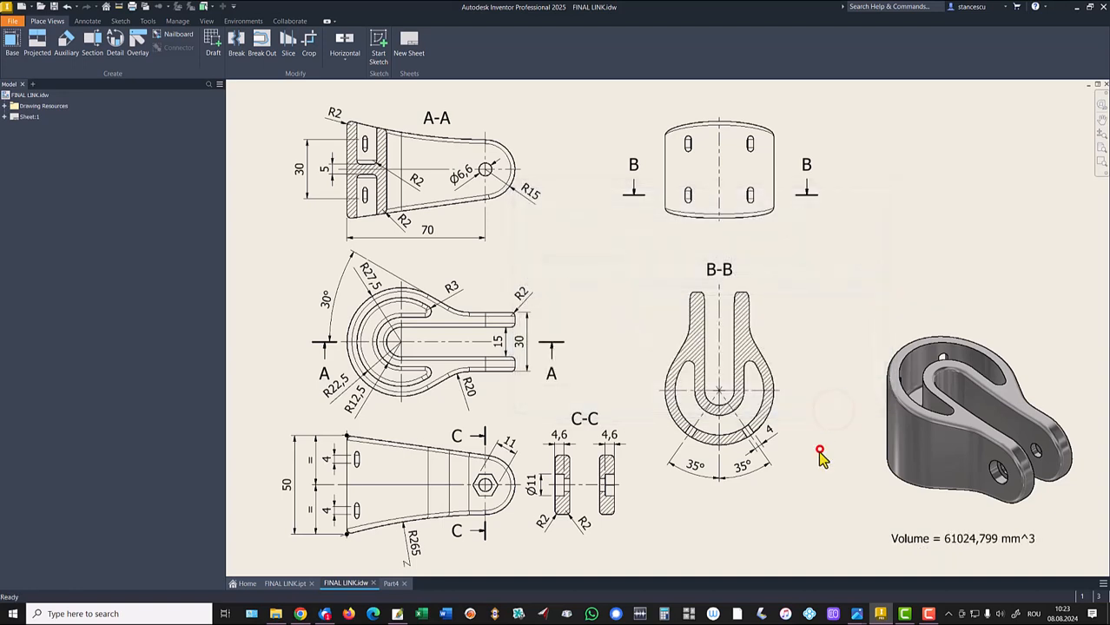
- Return to Part4 and assign it the material Steel, Carbon
left_click(391, 583)
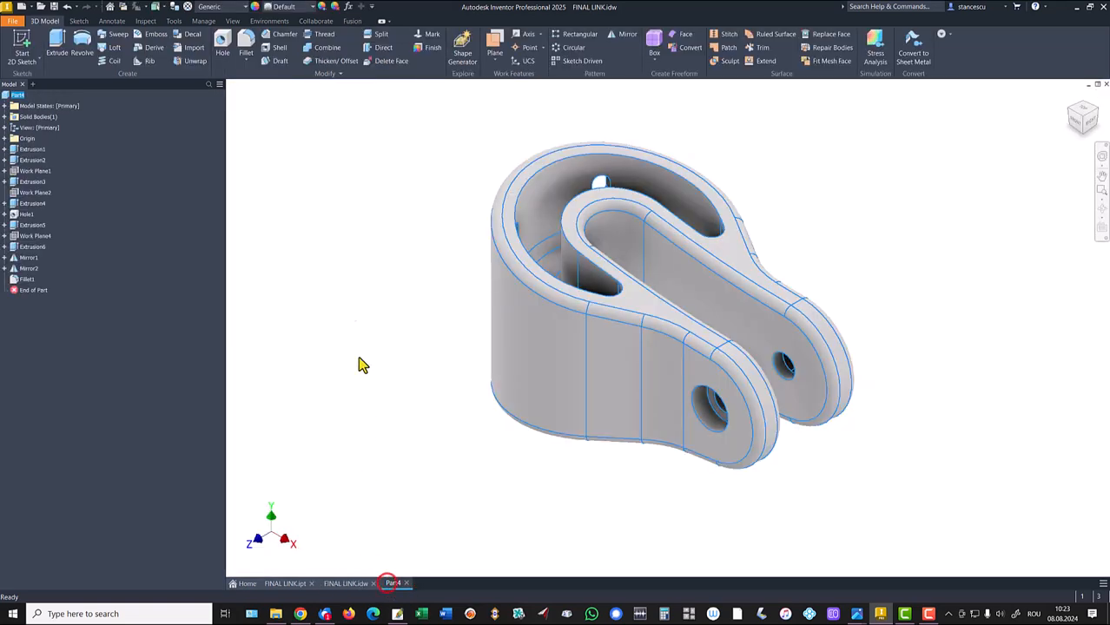
left_click(337, 287)
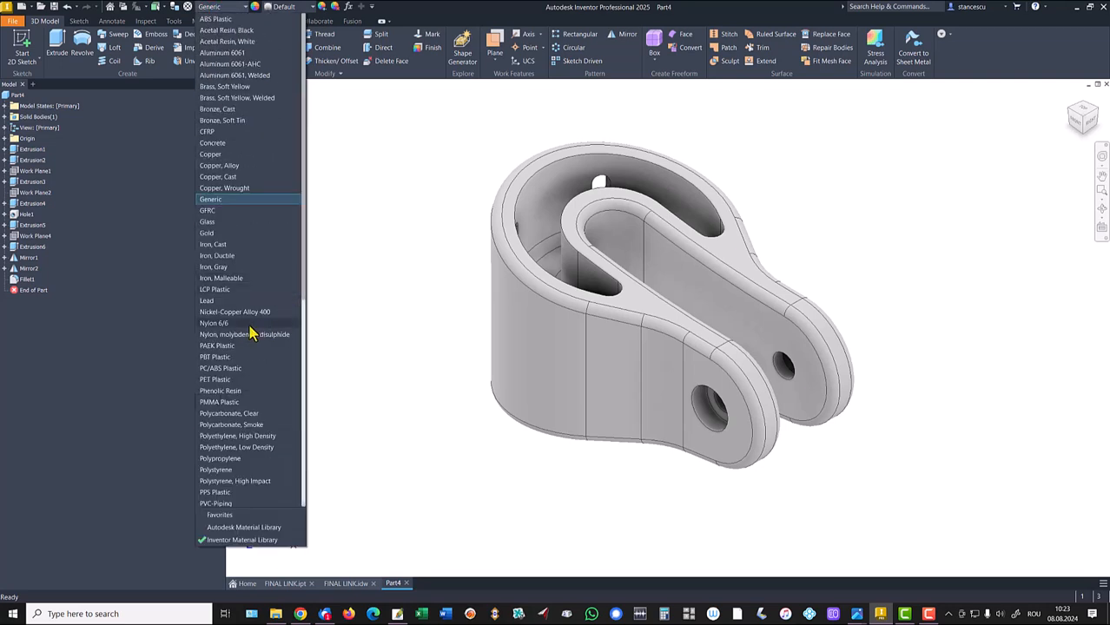
scroll(244, 335, "down", 7)
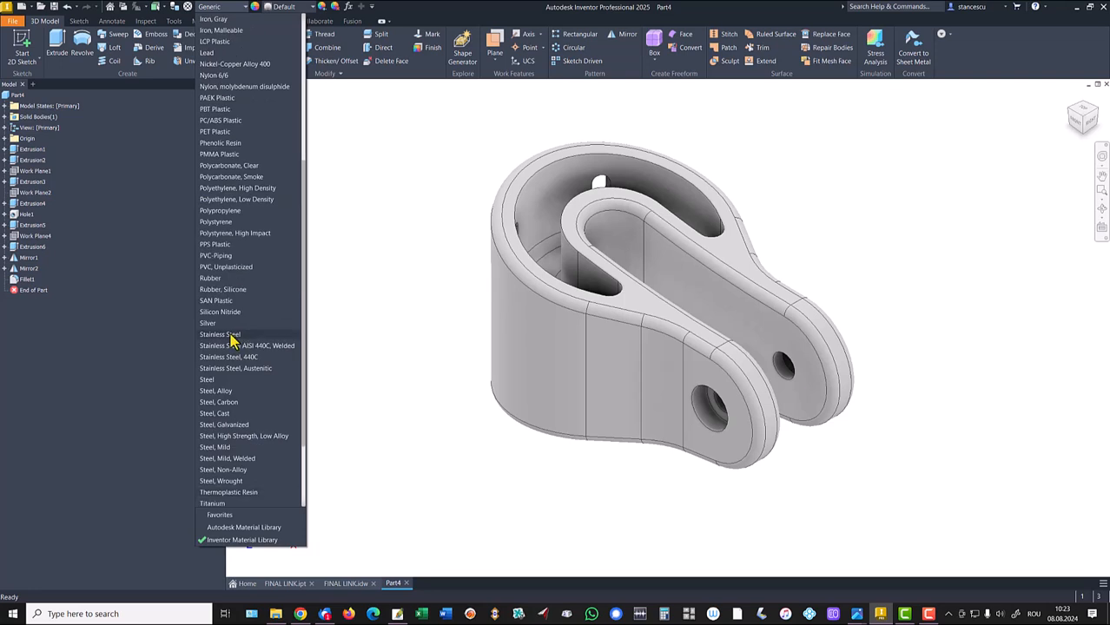
left_click(225, 402)
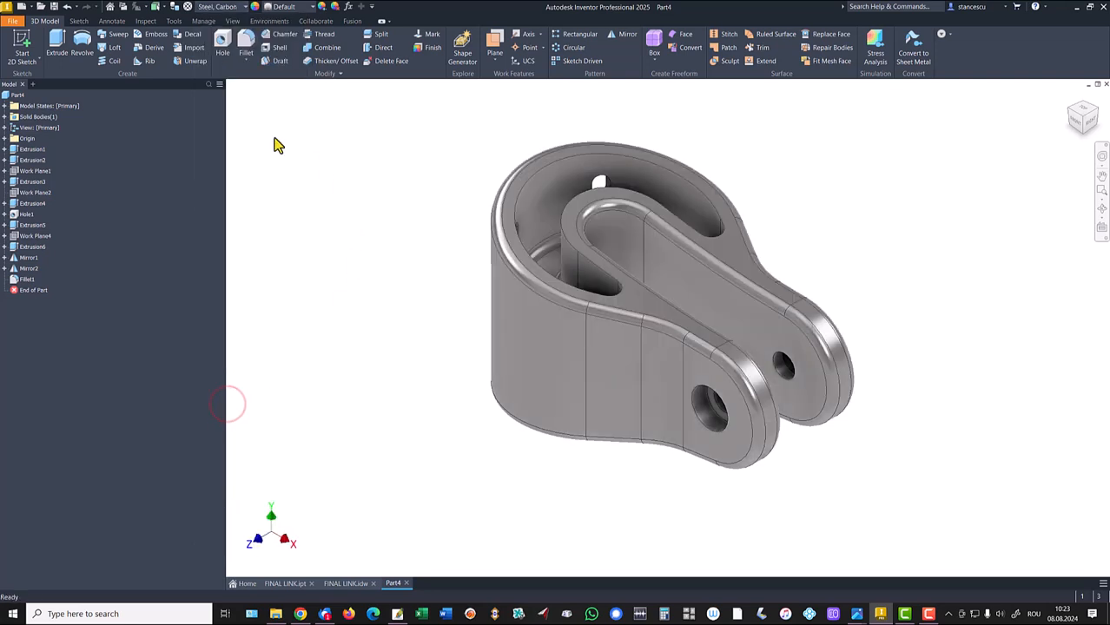
- Set the part's lighting style to Default Lights and its visual style to Shaded
left_click(233, 21)
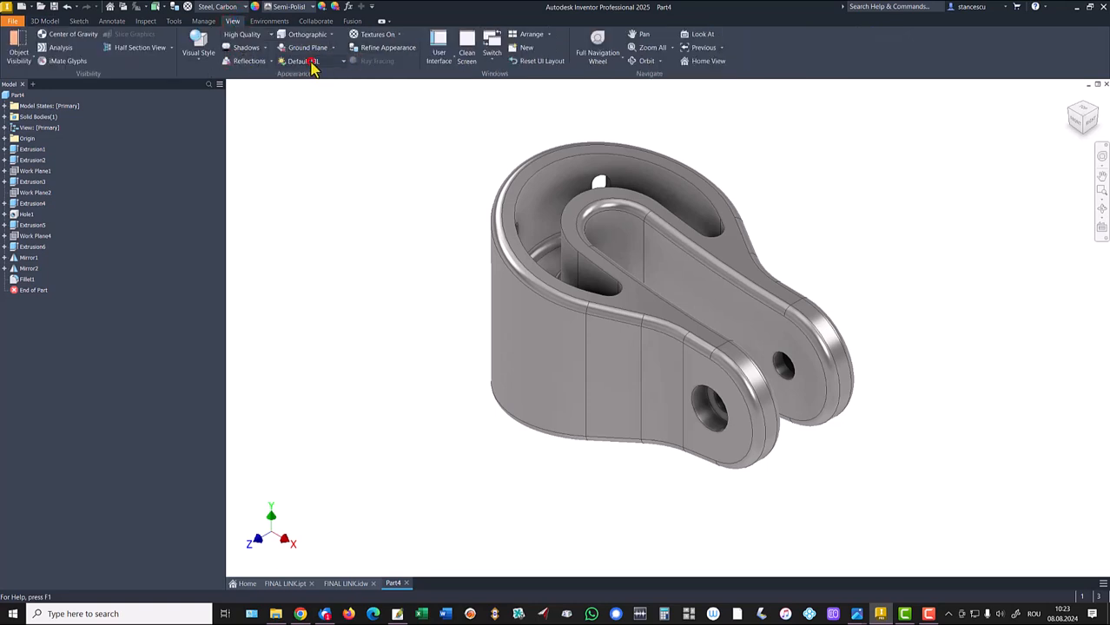
left_click(311, 62)
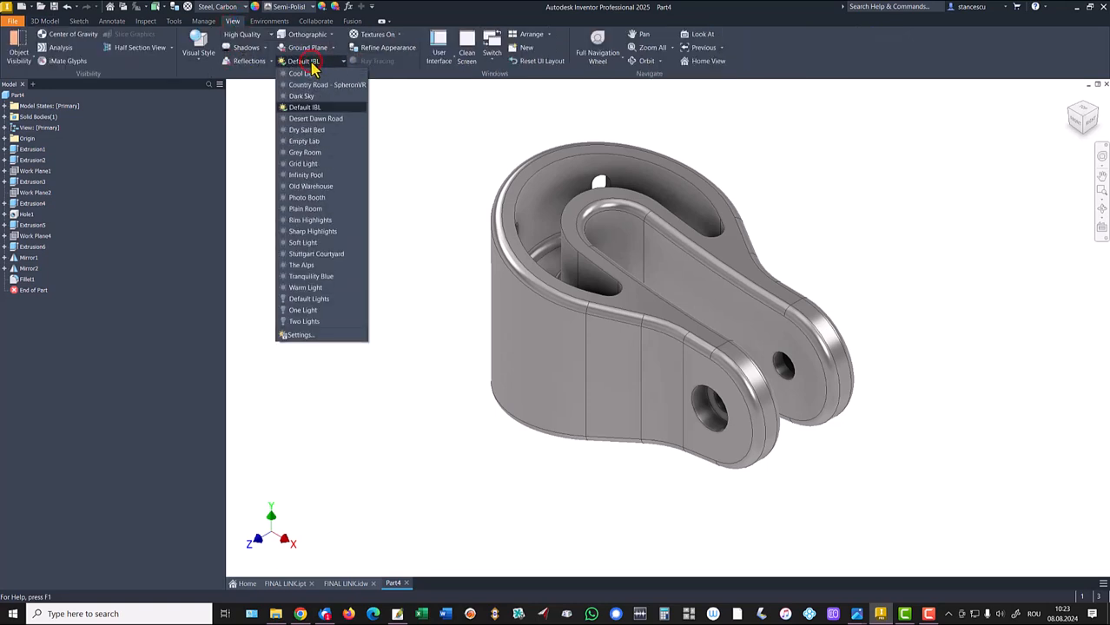
left_click(305, 301)
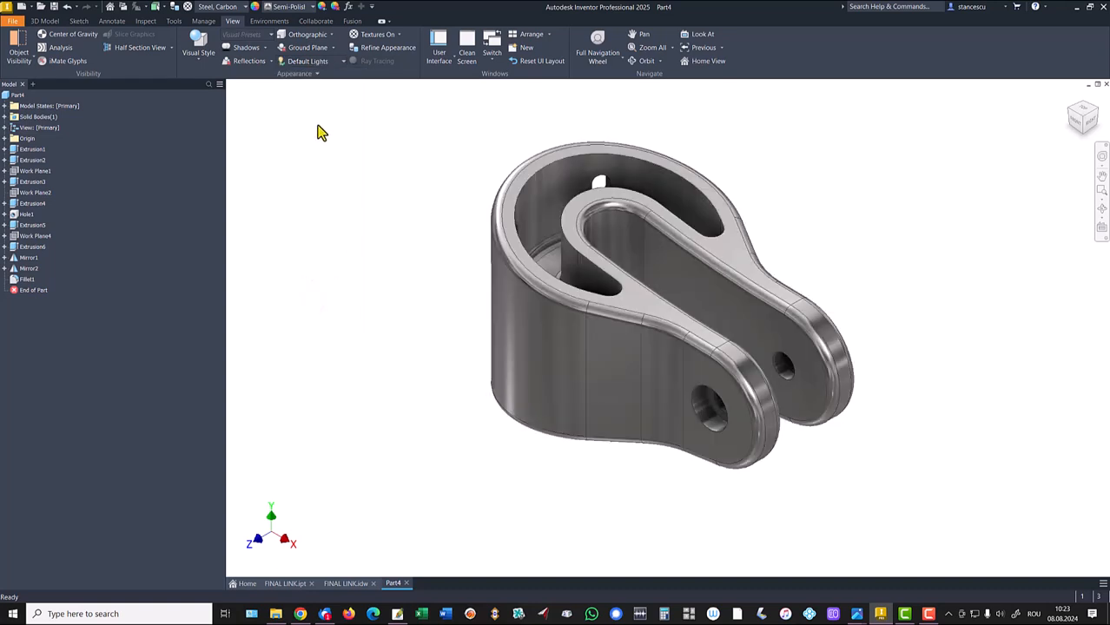
left_click(199, 48)
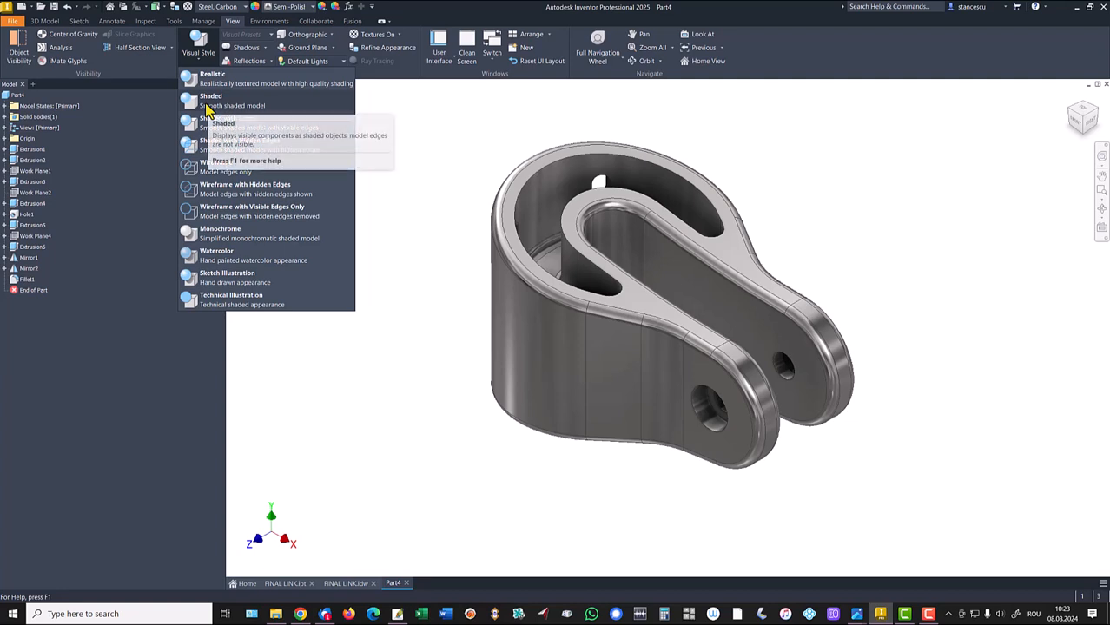
left_click(206, 106)
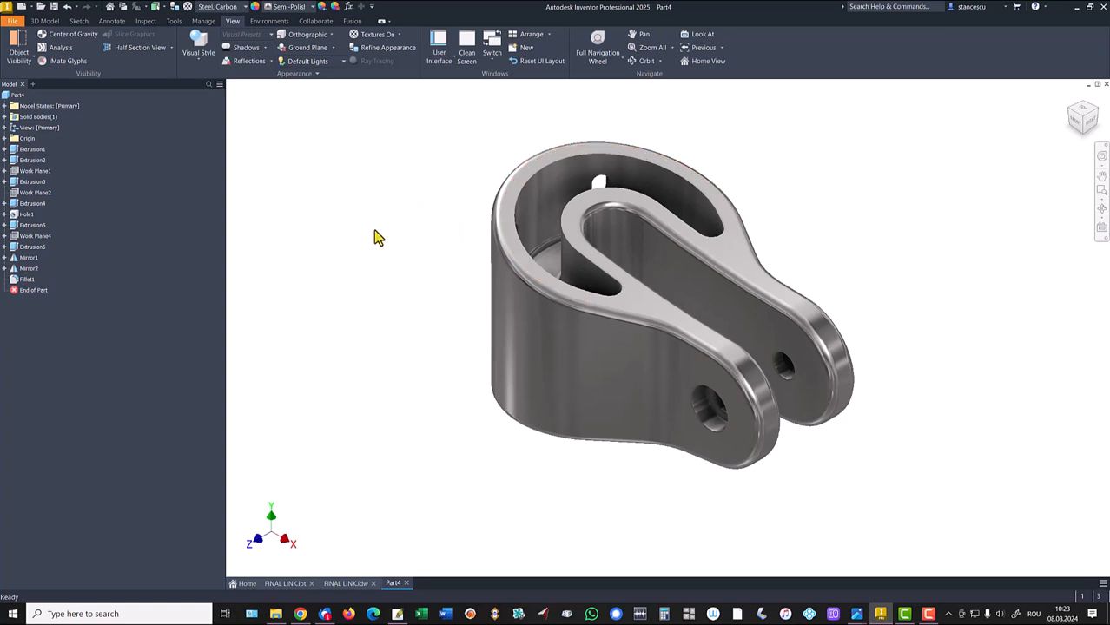
- Compare Part4 in its home view with the FINAL LINK.ipt reference model by switching between the two documents
key("F6")
left_click(295, 584)
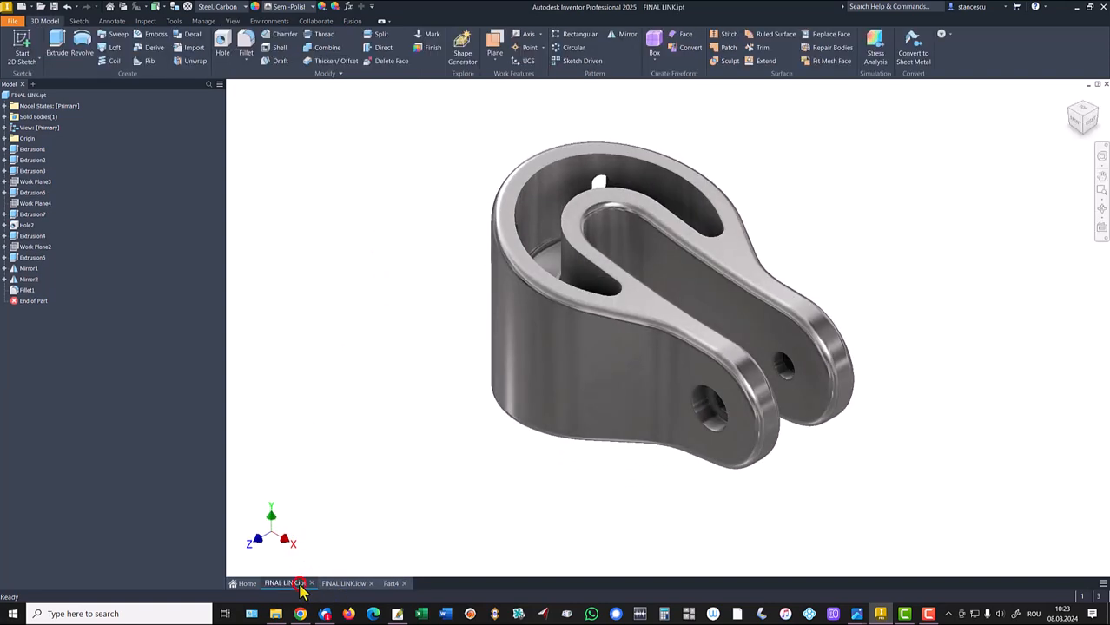
left_click(393, 583)
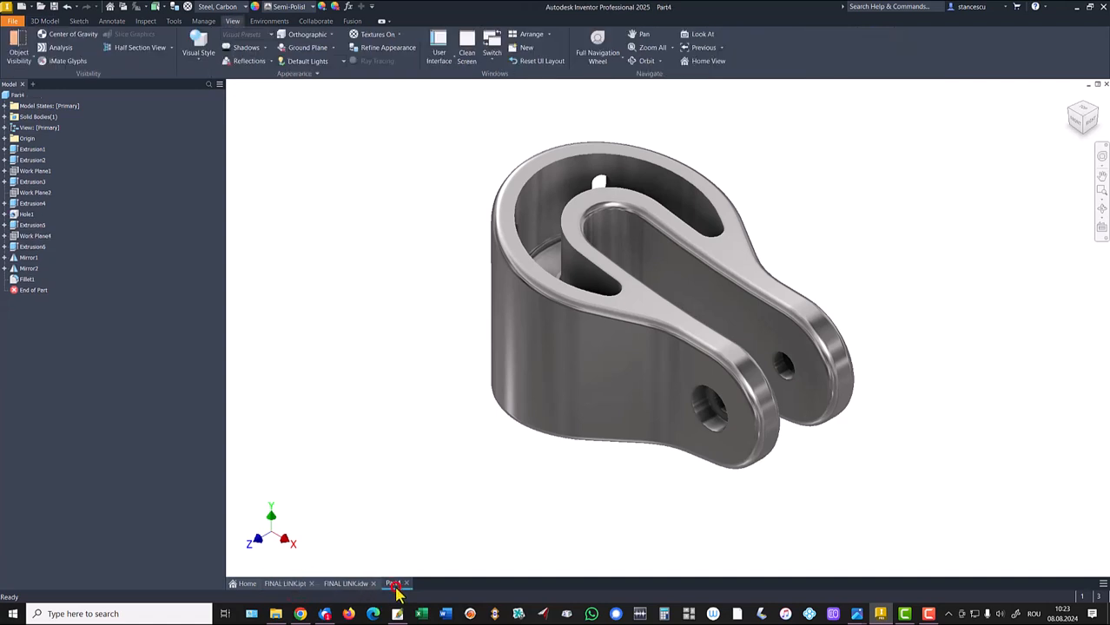
left_click(292, 583)
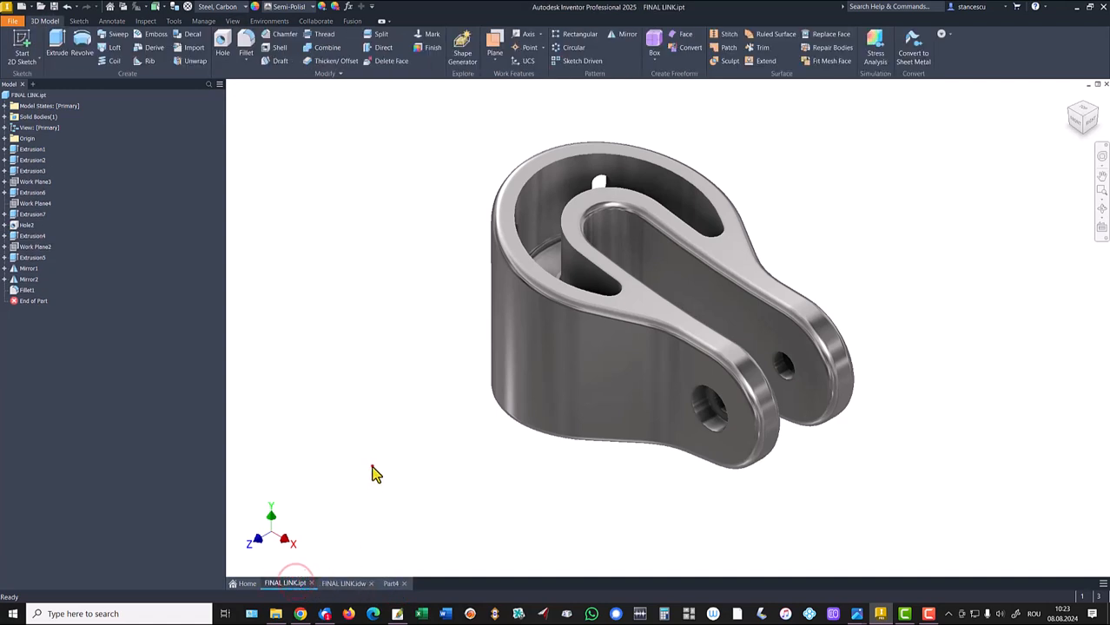